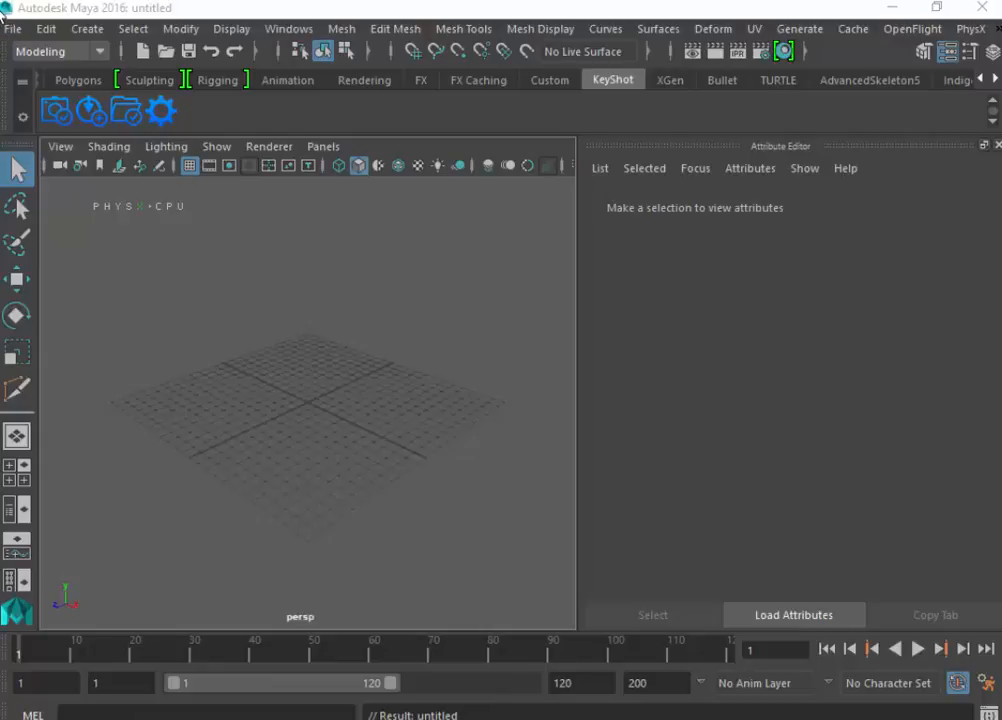
- Switch from Maya to the desktop and open a rendered flashlight image in Photos
left_click(7, 27)
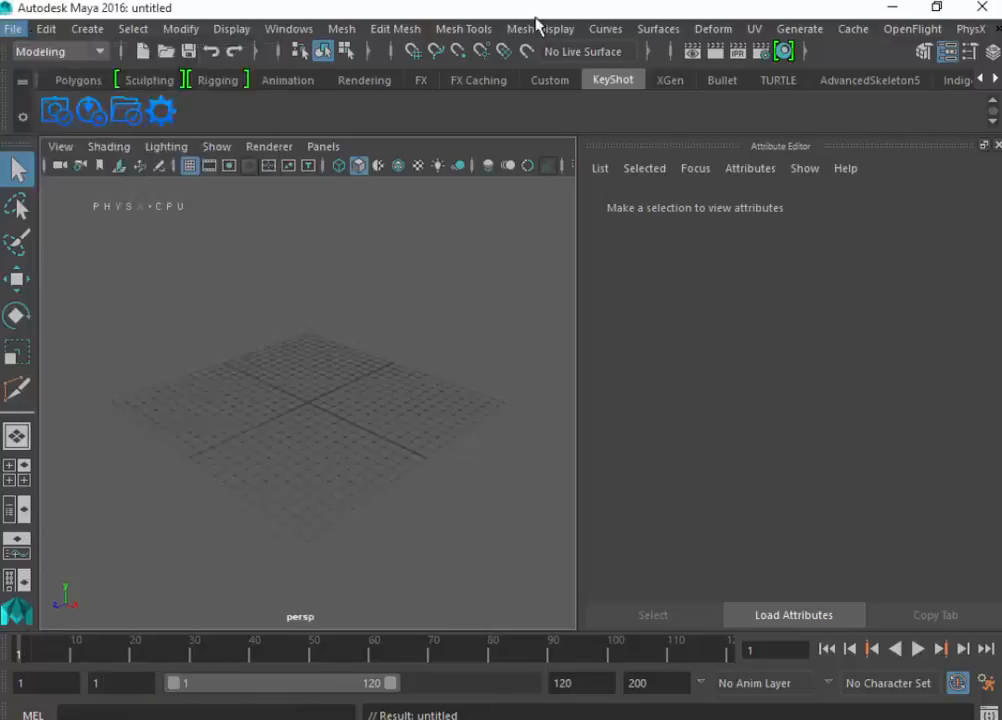
left_click(892, 17)
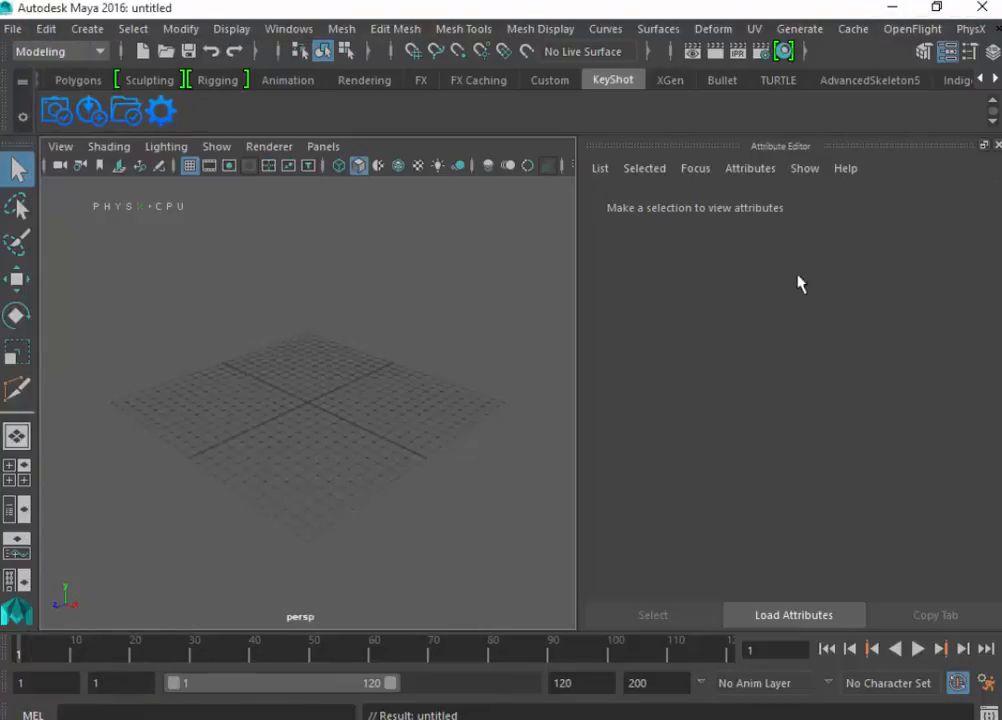
left_click(888, 10)
left_click(884, 10)
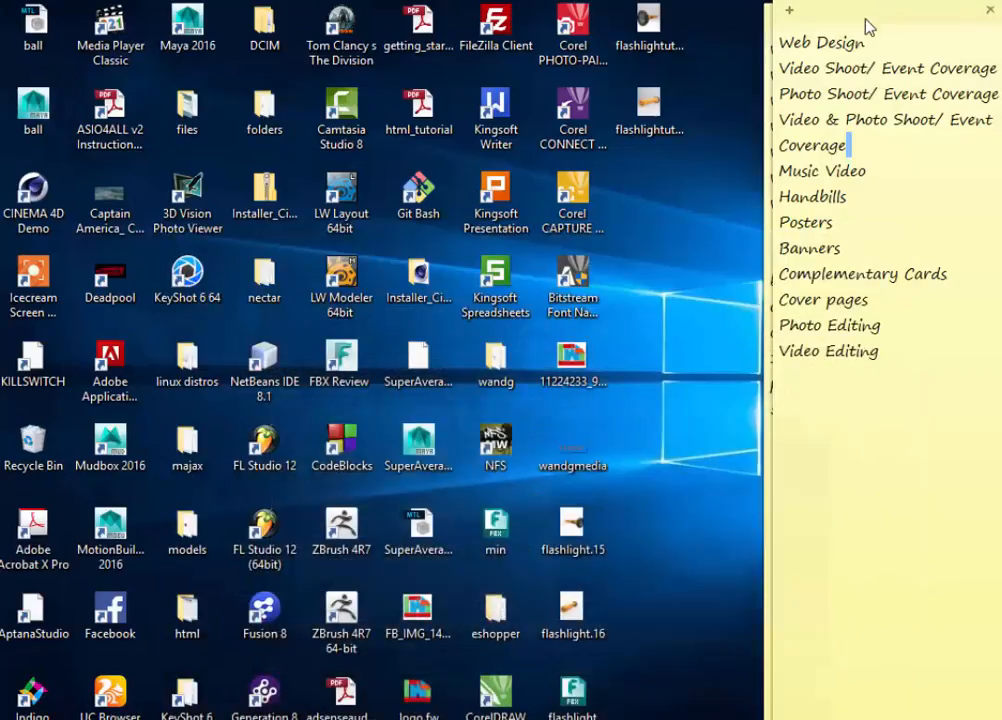
double_click(572, 688)
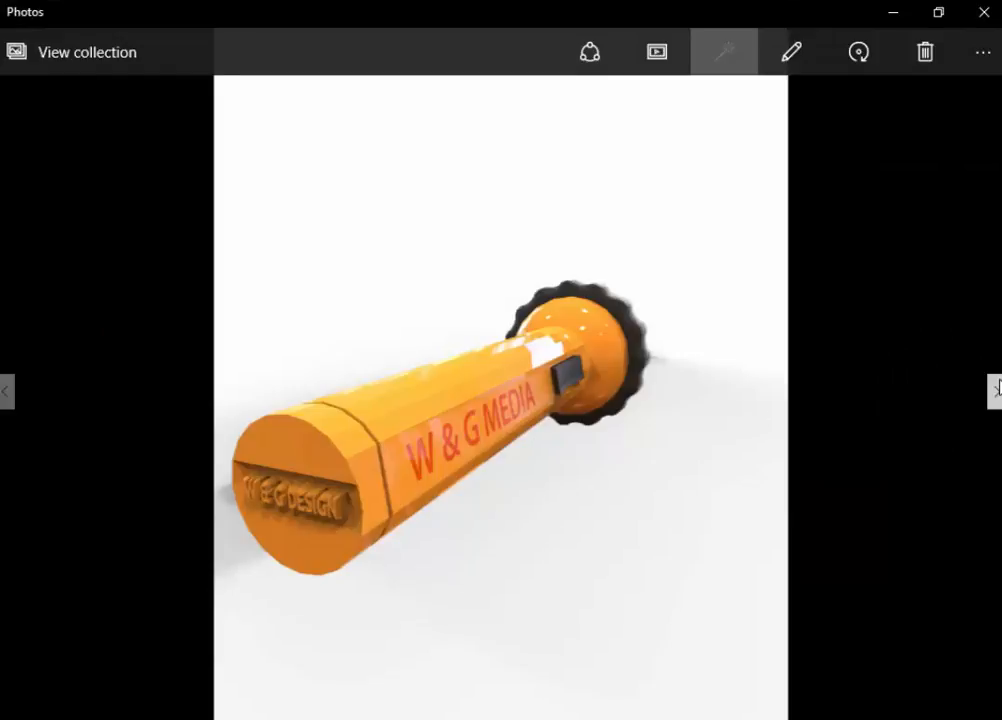
- Browse the neighbouring pictures and examine the flashlight renders from the front and the back, including the W & G MEDIA lettering
left_click(995, 391)
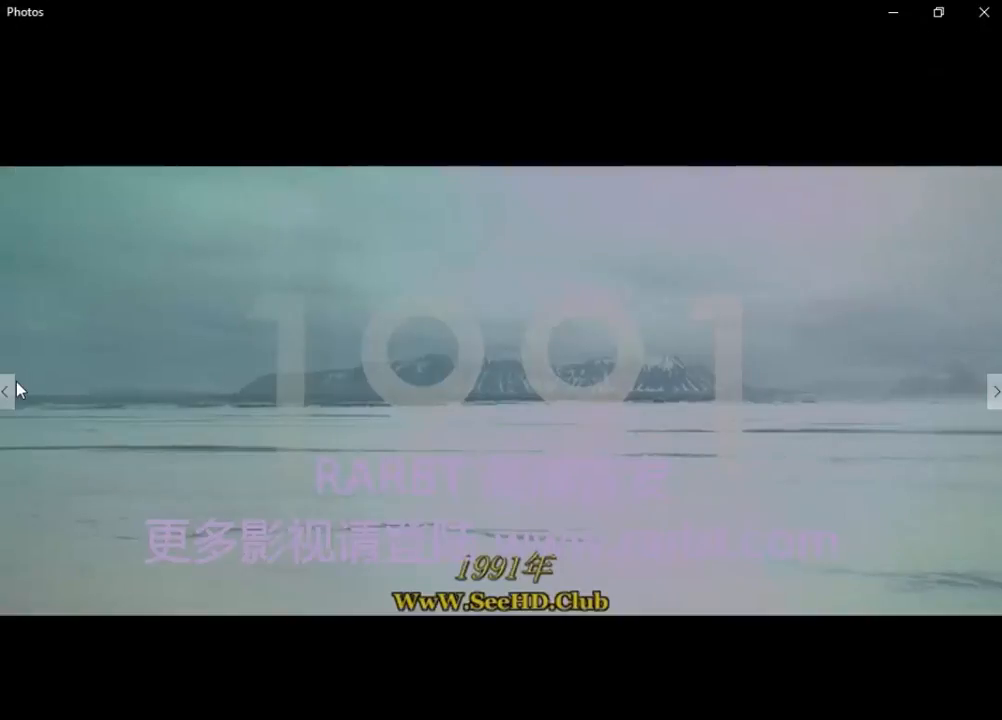
left_click(8, 393)
left_click(8, 393)
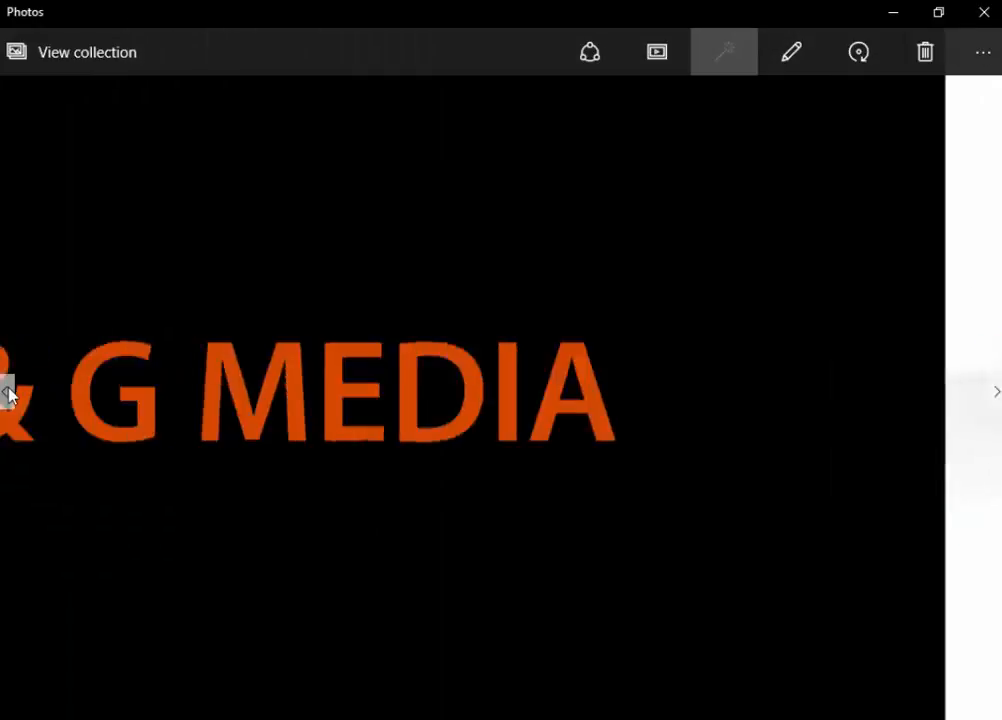
left_click(8, 393)
left_click(8, 393)
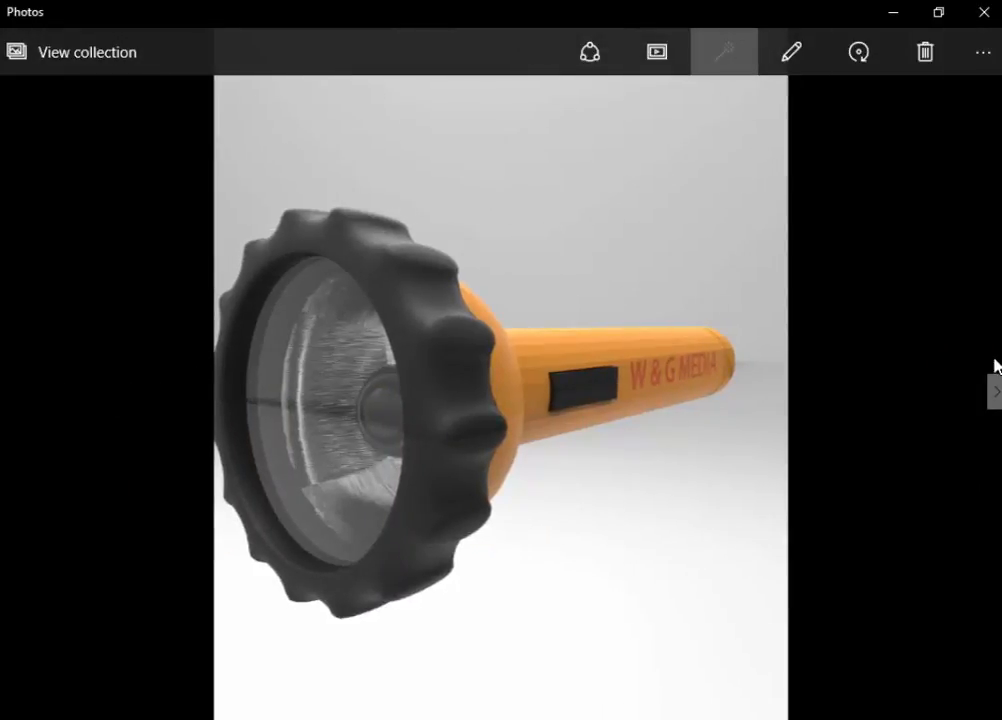
left_click(995, 391)
left_click(995, 391)
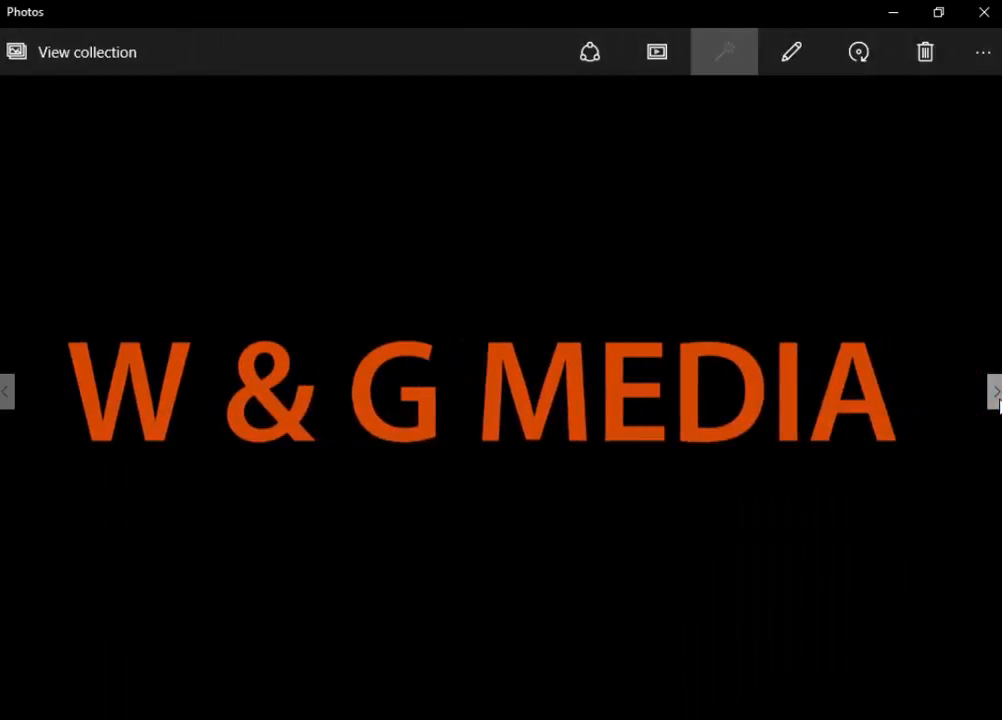
left_click(1, 406)
left_click(1, 406)
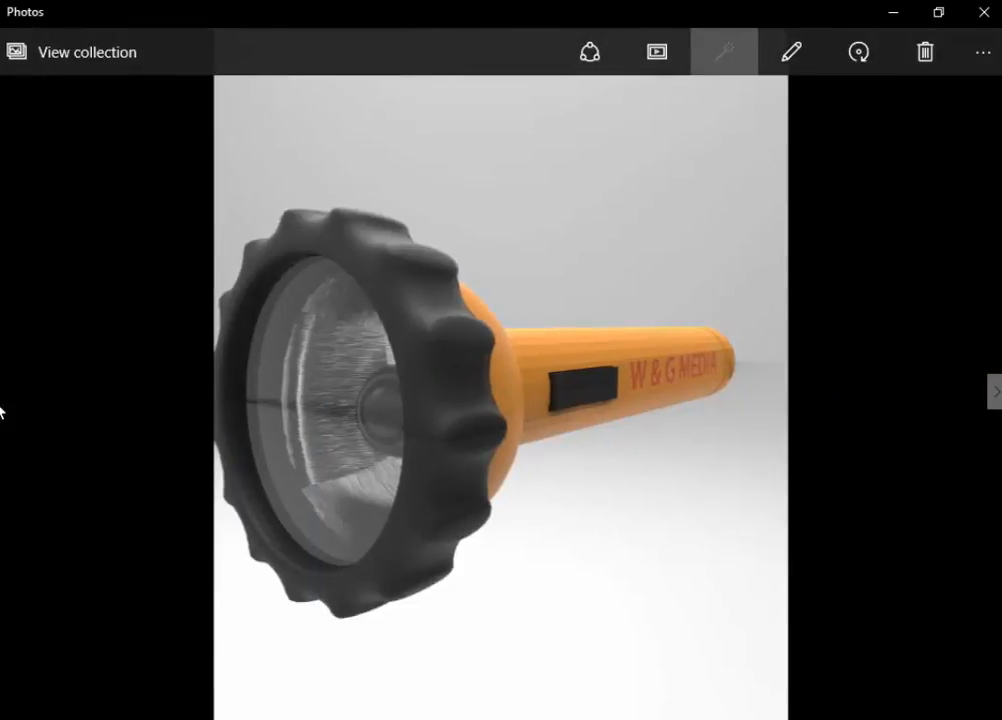
- Close Photos, dismiss the Camtasia Studio window and switch back to the empty Maya scene
left_click(984, 8)
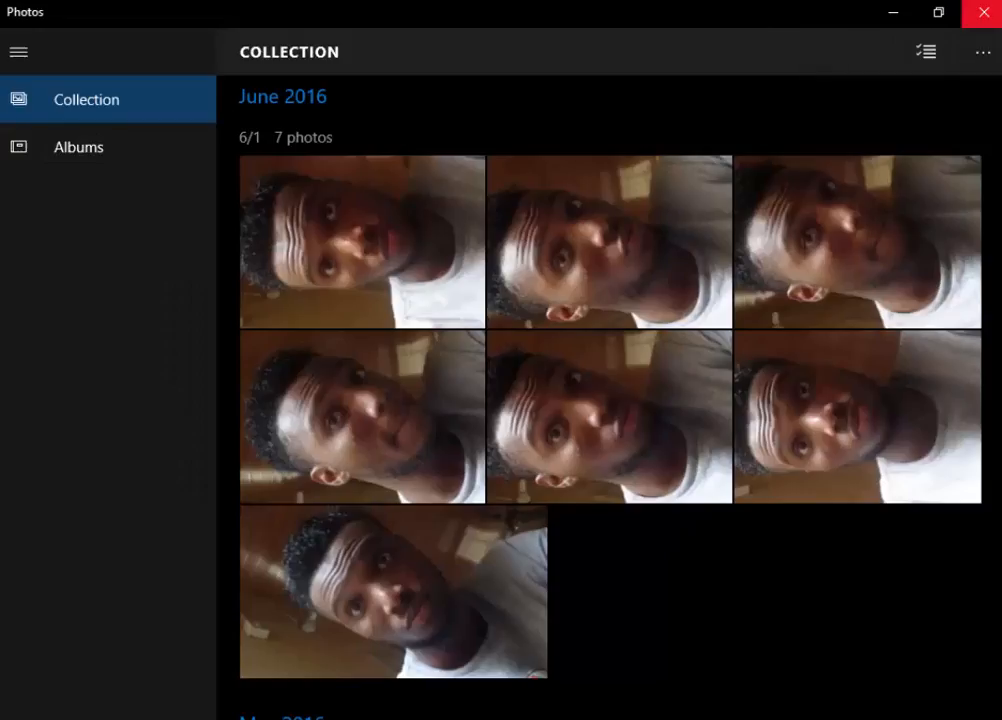
left_click(978, 4)
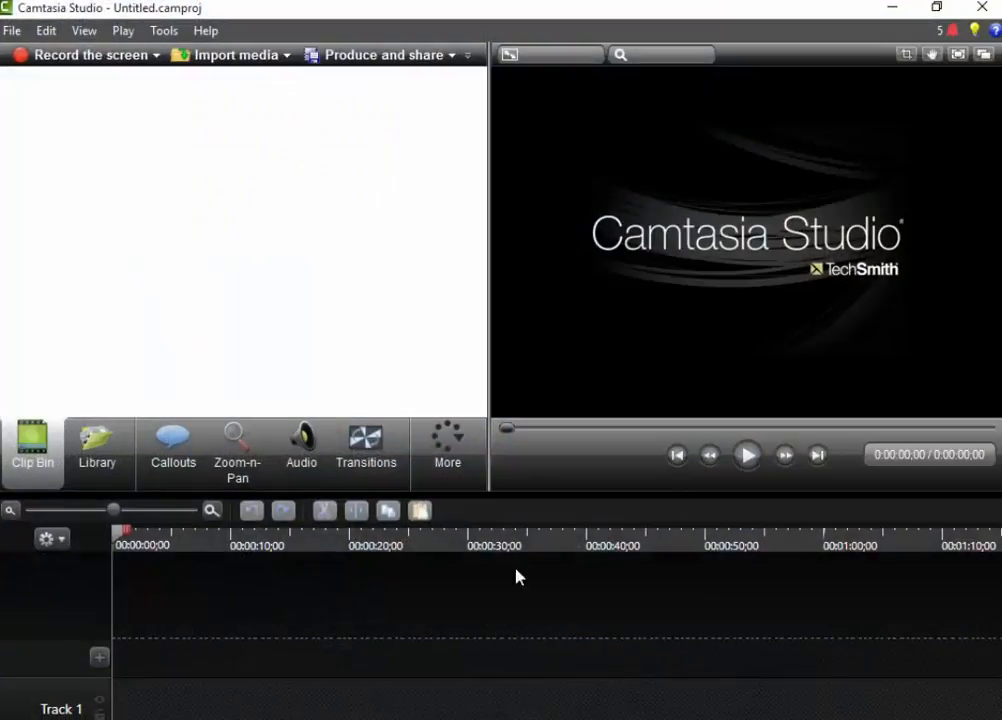
left_click(975, 6)
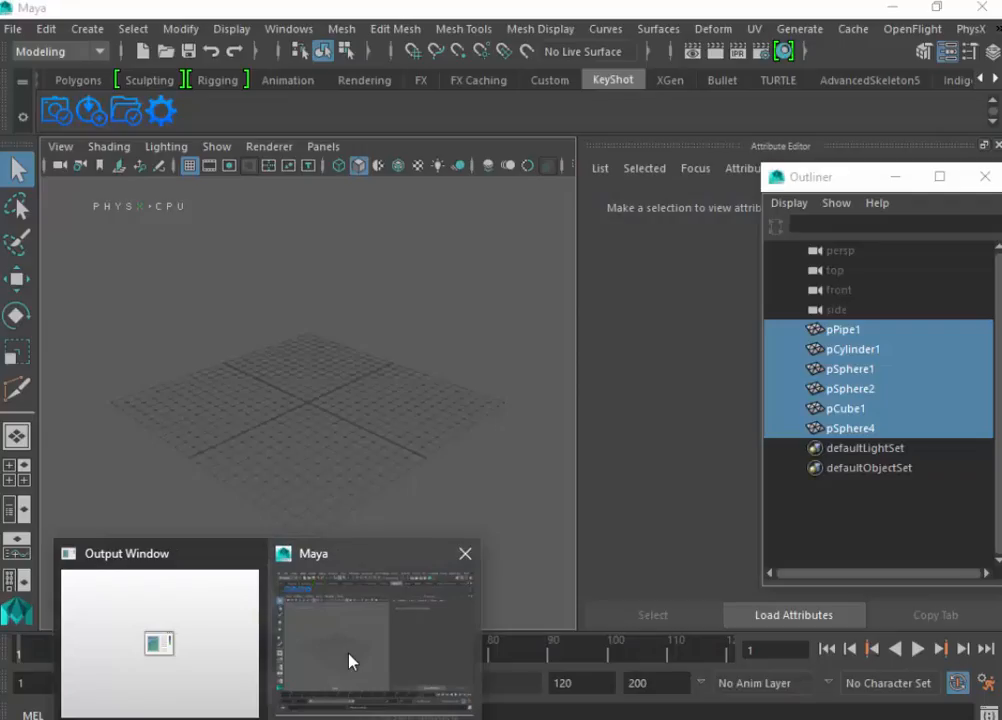
left_click(349, 660)
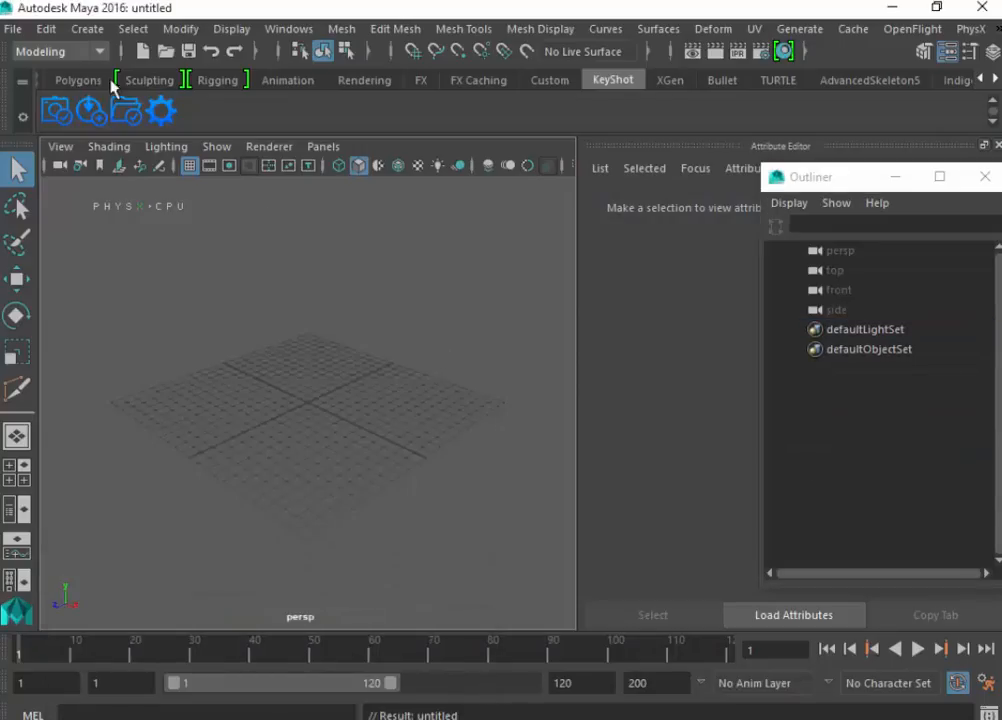
left_click(14, 28)
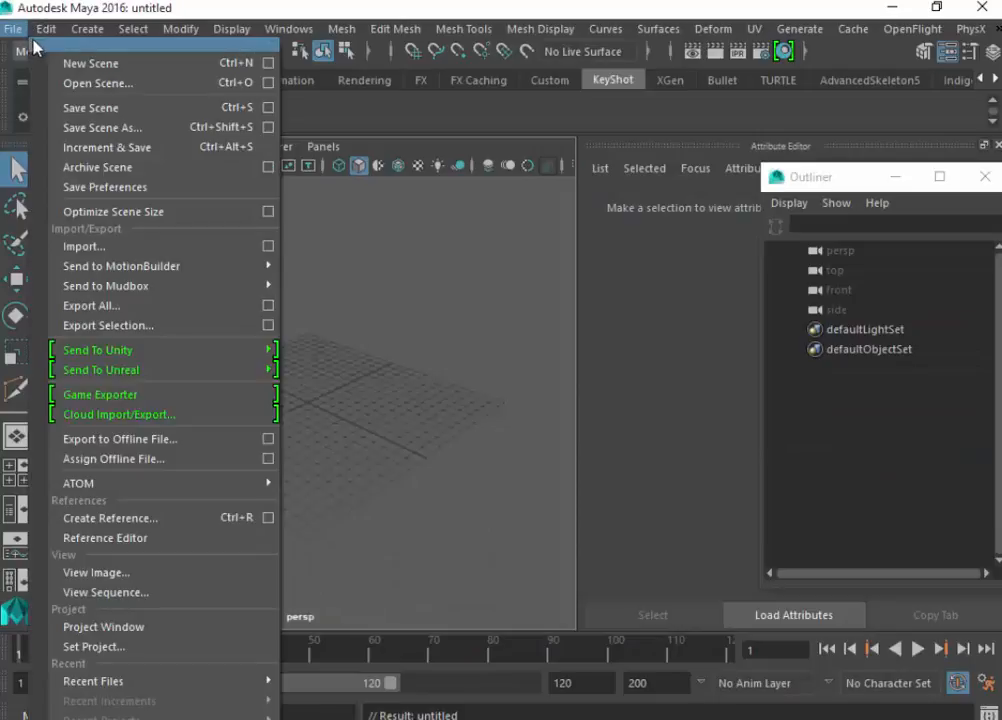
mouse_move(87, 28)
mouse_move(13, 37)
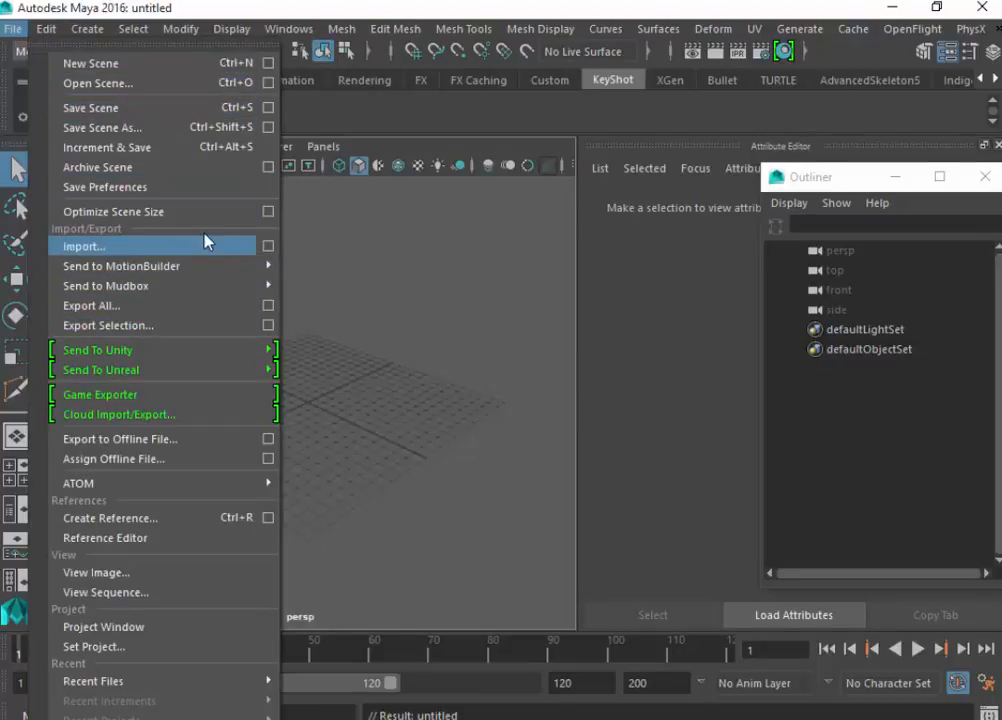
mouse_move(255, 270)
mouse_move(235, 297)
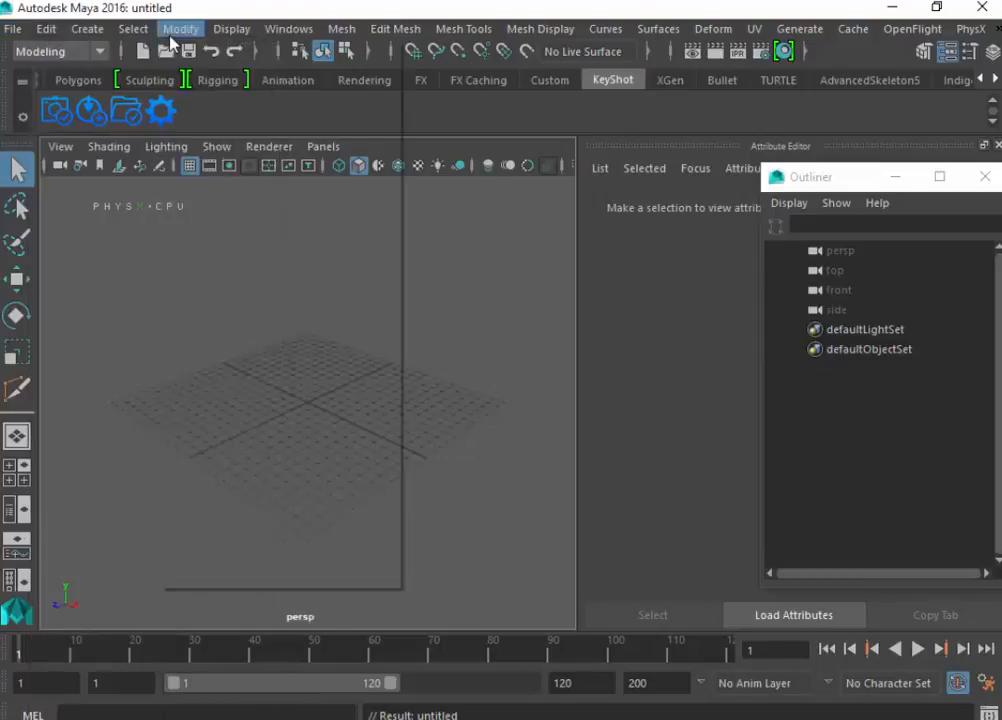
left_click(212, 4)
- Create a polygon cylinder at the grid's centre and scale it up uniformly to several times its original size
left_click(65, 75)
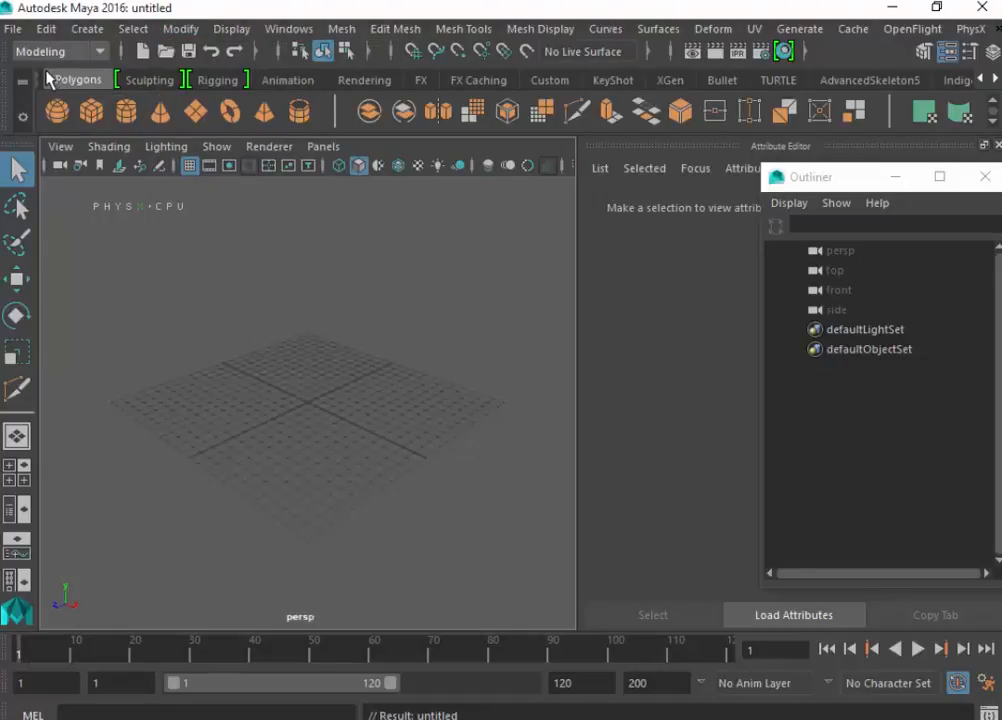
left_click(128, 116)
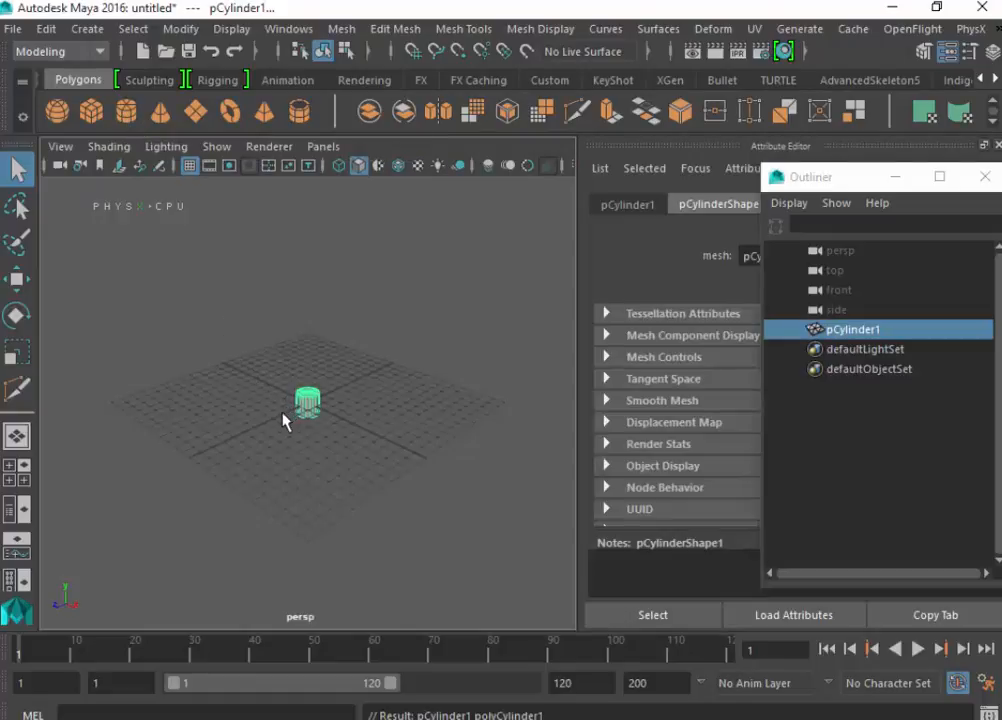
key("r")
left_click_drag(305, 400, 357, 465)
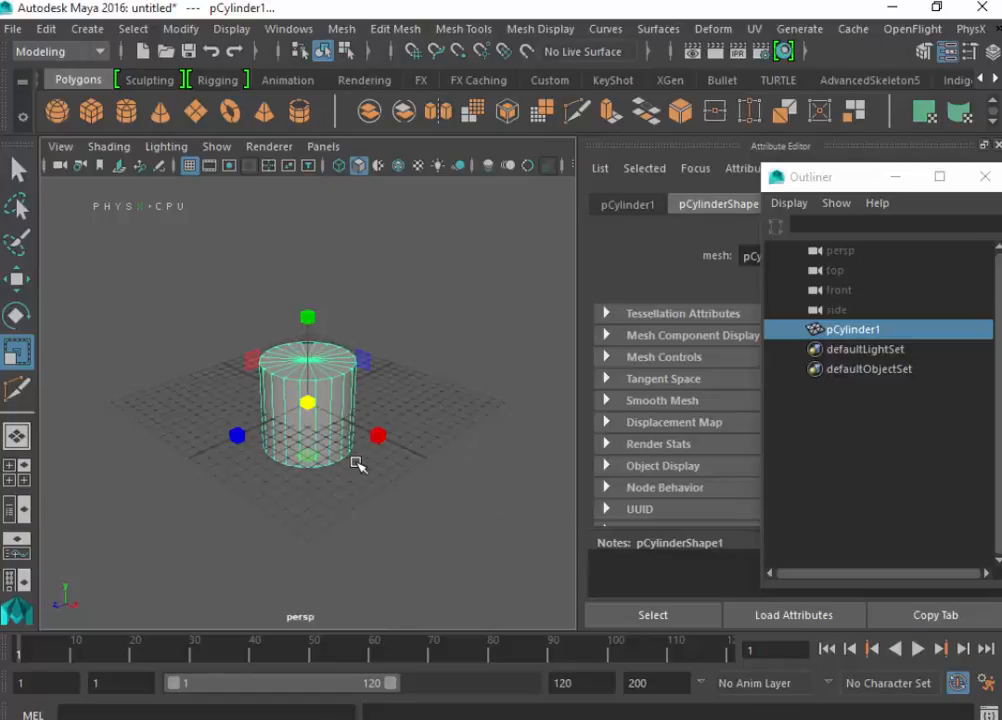
- Move the cylinder straight up so its base sits near the grid plane
key("w")
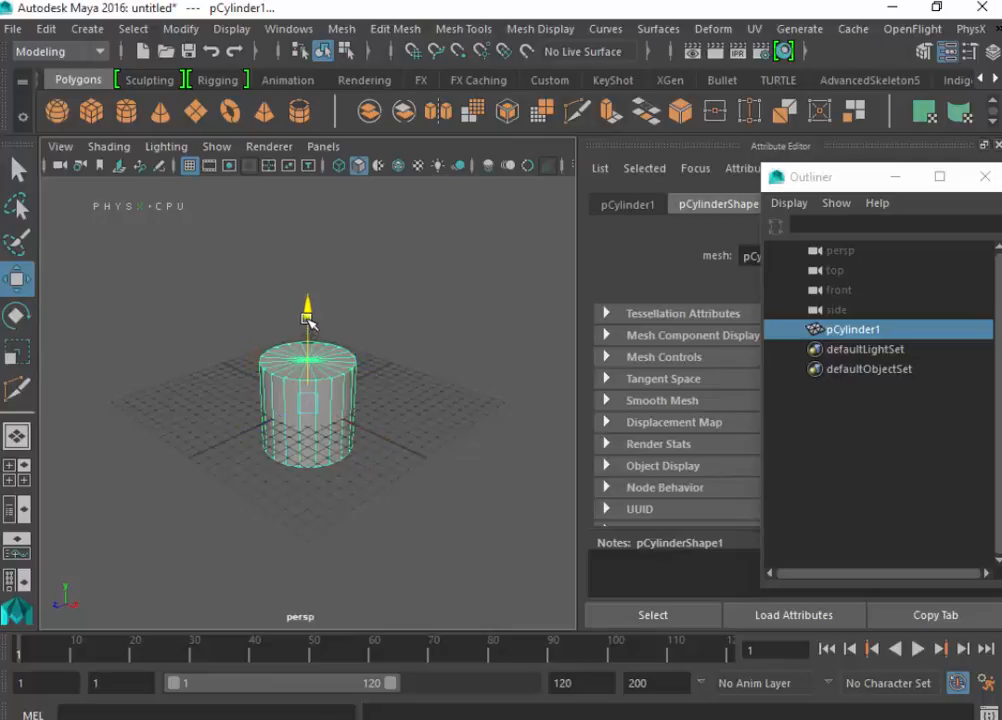
left_click_drag(307, 320, 305, 272)
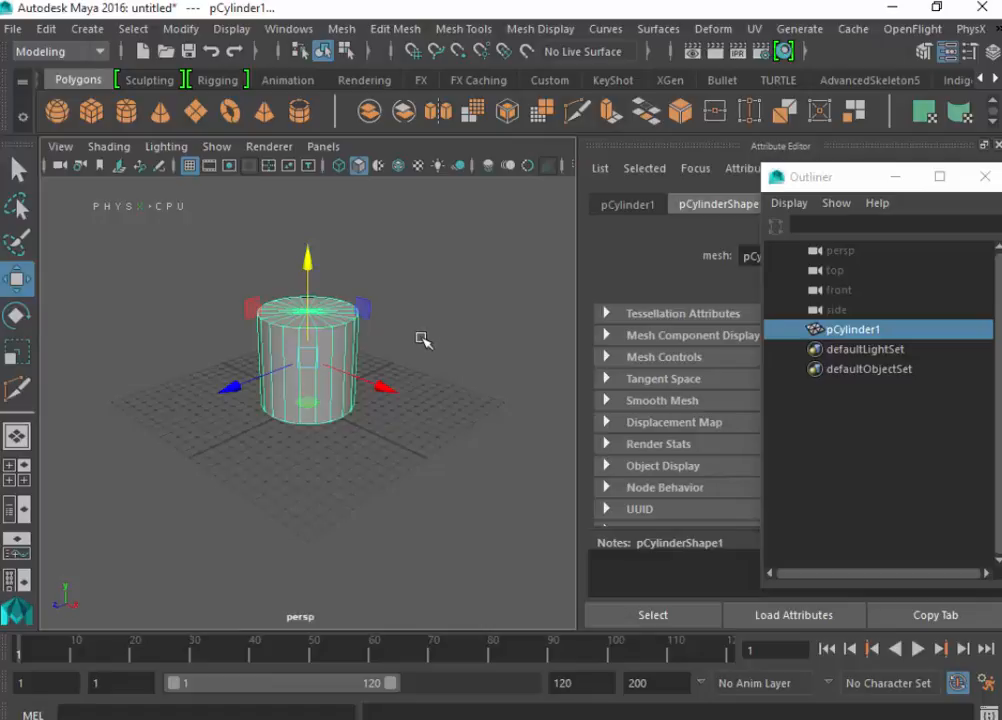
left_click_drag(250, 454, 333, 510, "alt")
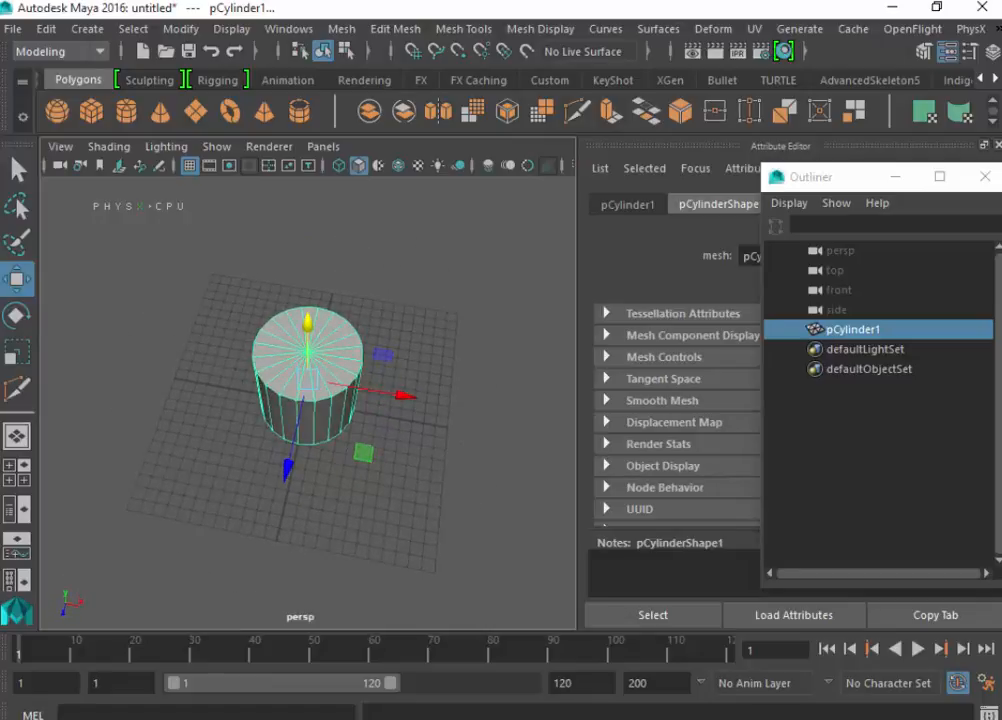
- Set the cylinder's axis subdivisions to 30 and its cap subdivisions to 0
left_click(899, 178)
left_click(805, 208)
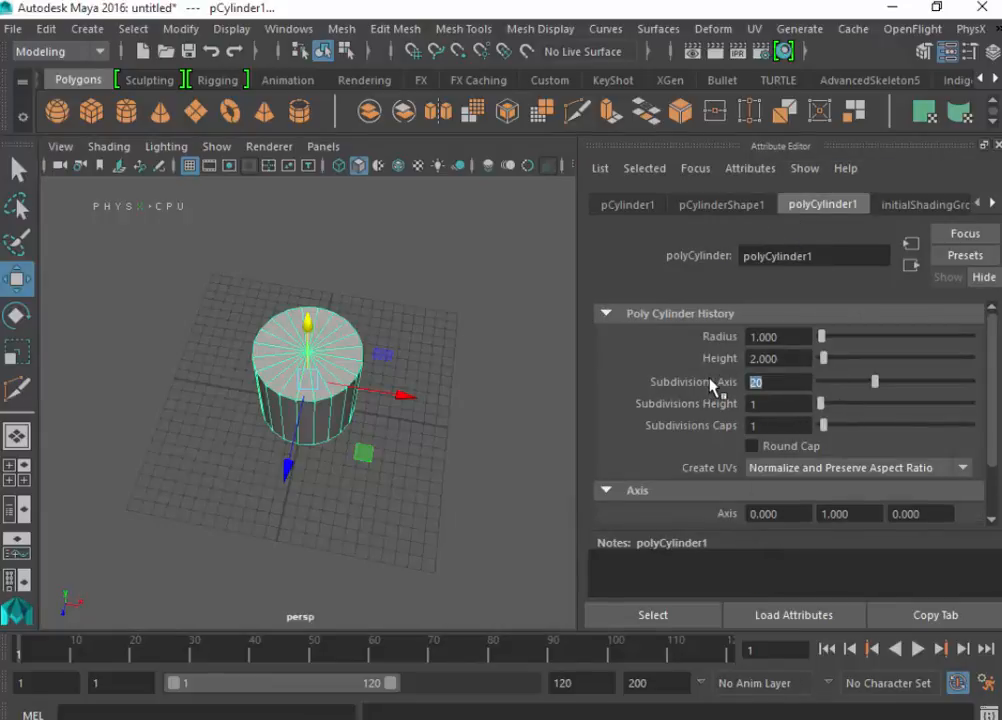
key("Return")
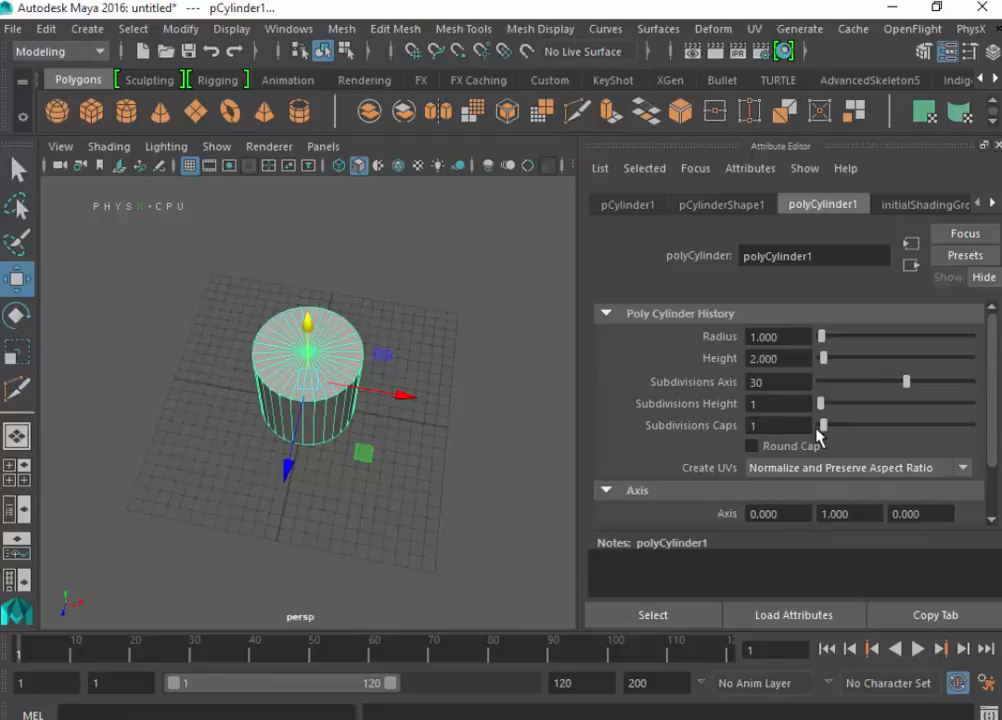
left_click_drag(822, 426, 790, 440)
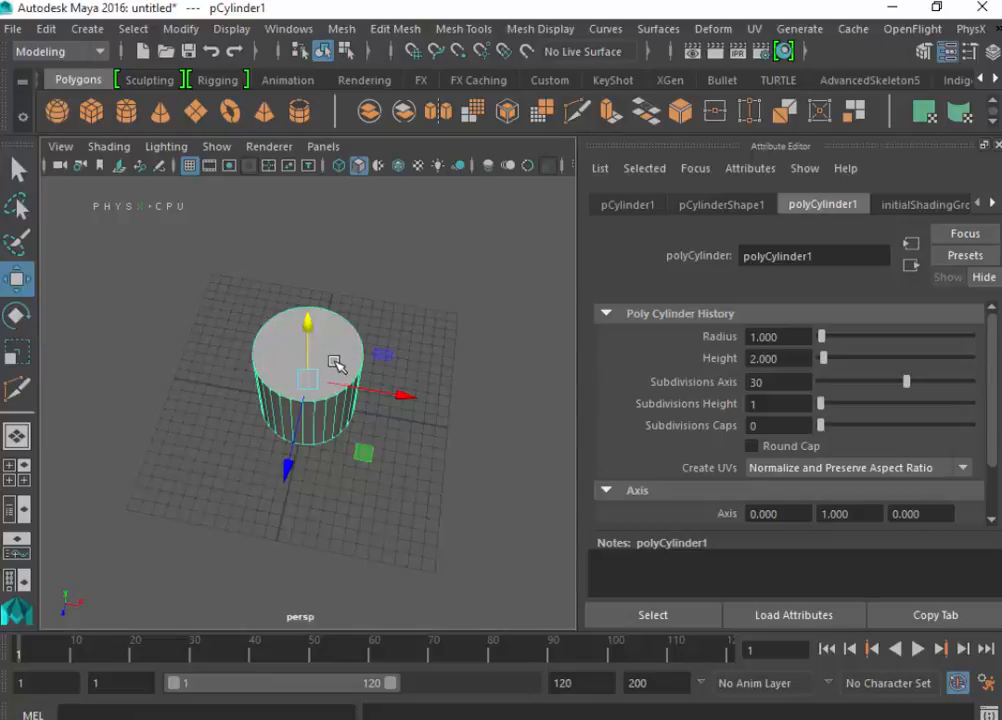
- Select the cylinder's top cap face and delete it to leave the top open
right_click_drag(334, 361, 342, 249)
left_click(330, 374)
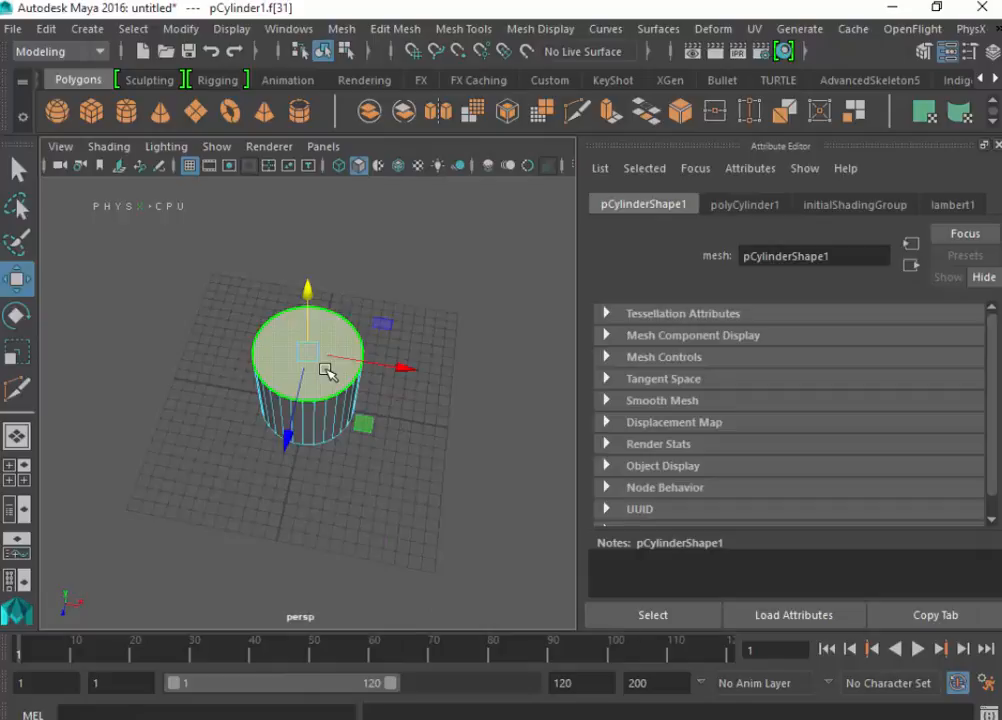
key("Delete")
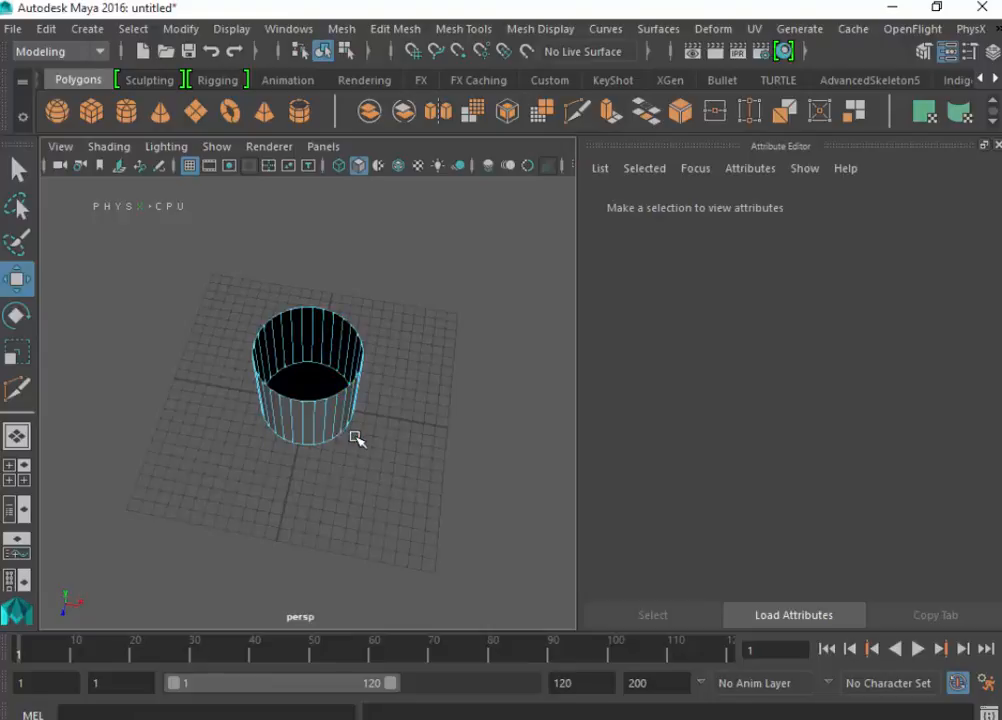
- Extrude the edge loop around the cylinder's open top and scale the new edges uniformly inward to form a flat rim
left_click_drag(353, 436, 410, 399, "alt")
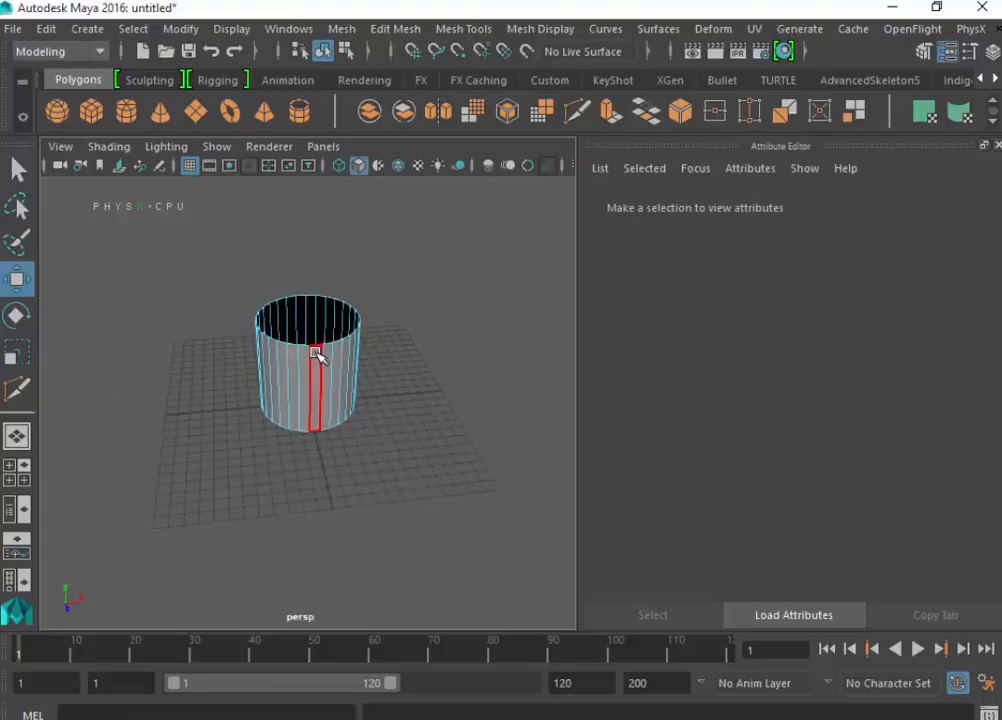
left_click_drag(347, 331, 373, 353, "alt")
right_click_drag(331, 375, 329, 133)
scroll(310, 345, "up", 3)
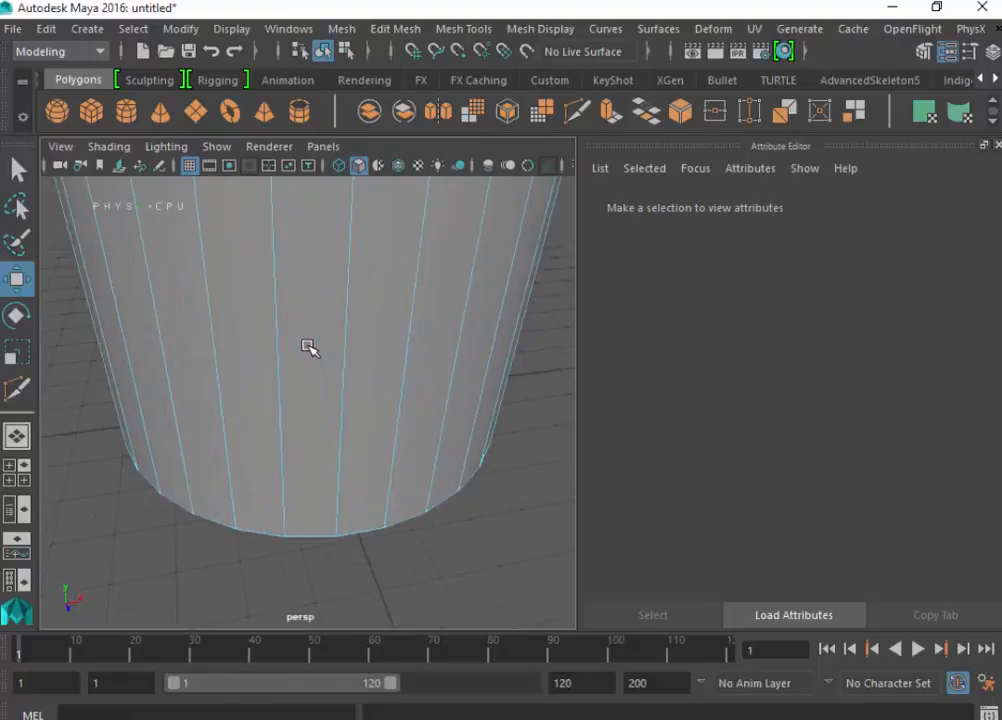
scroll(311, 345, "down", 1)
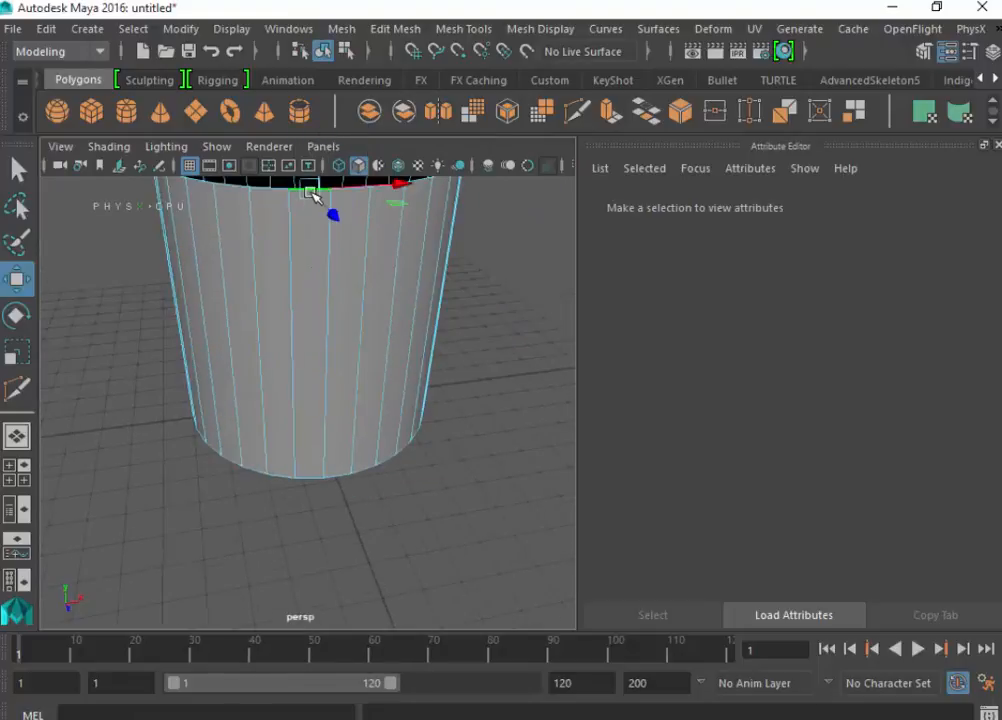
double_click(311, 194)
scroll(348, 279, "down", 4)
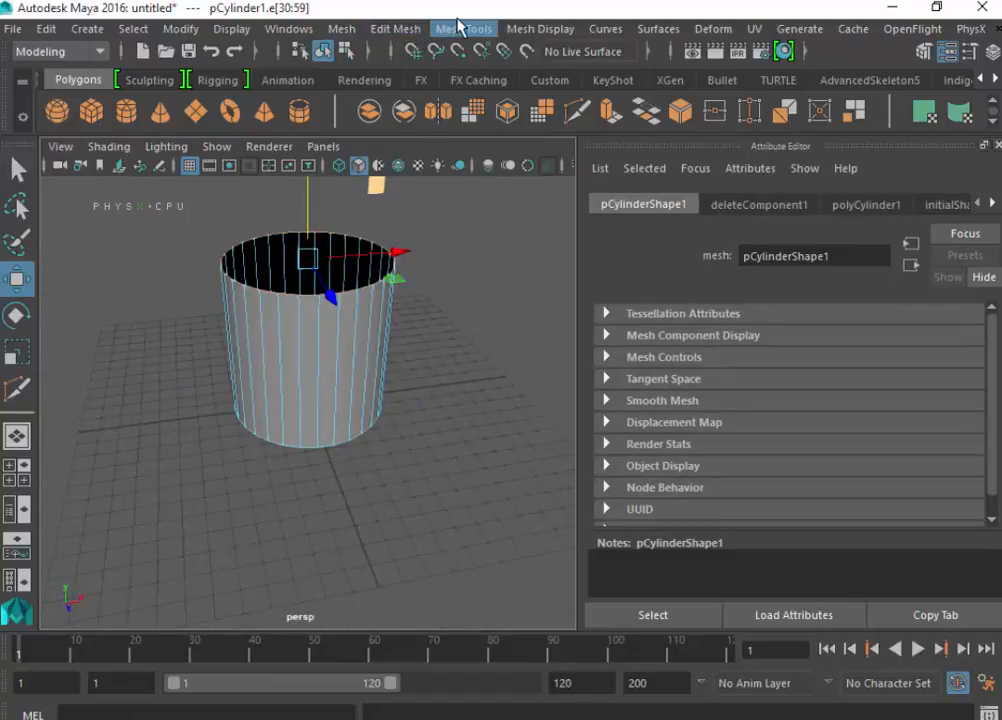
left_click(396, 29)
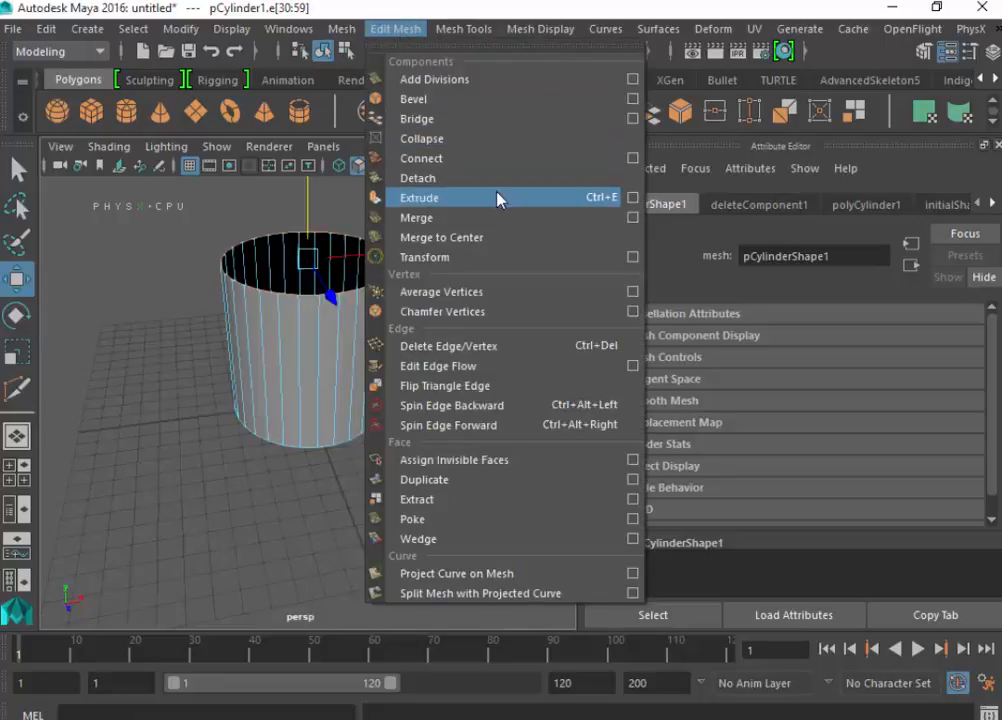
left_click(463, 198)
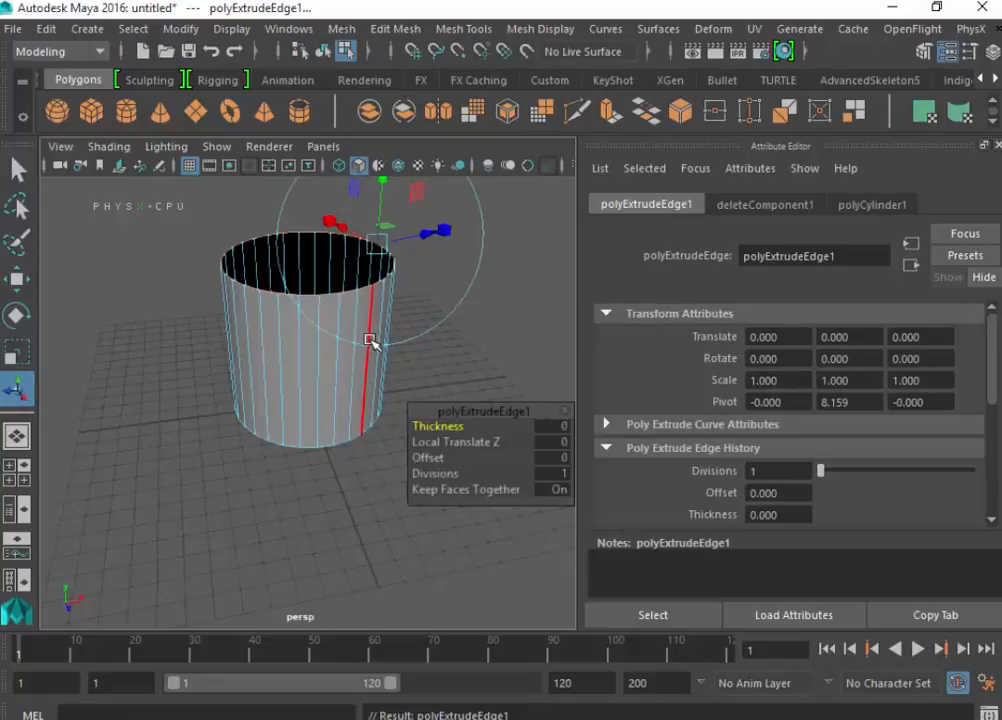
key("r")
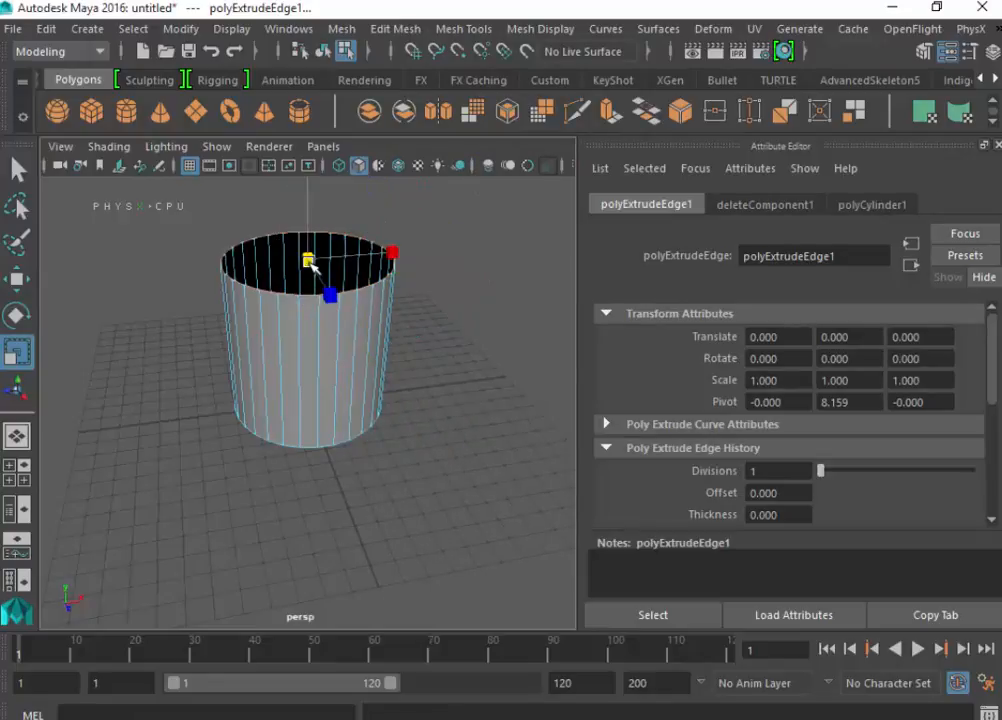
left_click_drag(310, 264, 277, 262)
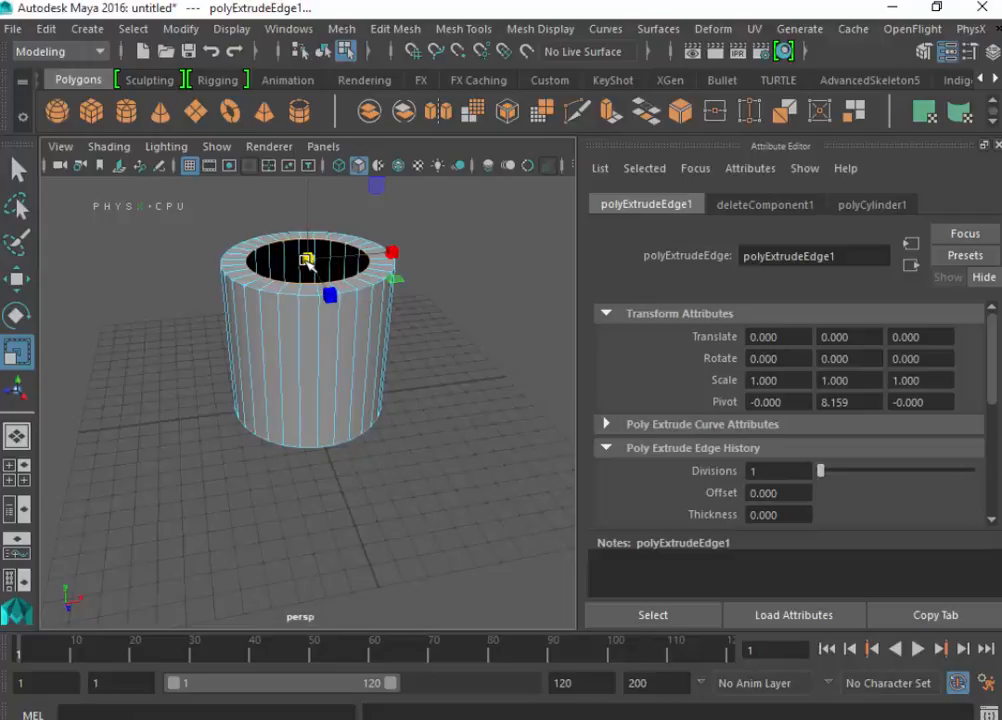
- Move the rim's inner edge loop slightly upward so the flat rim becomes a sloped shoulder
key("w")
scroll(320, 222, "down", 3)
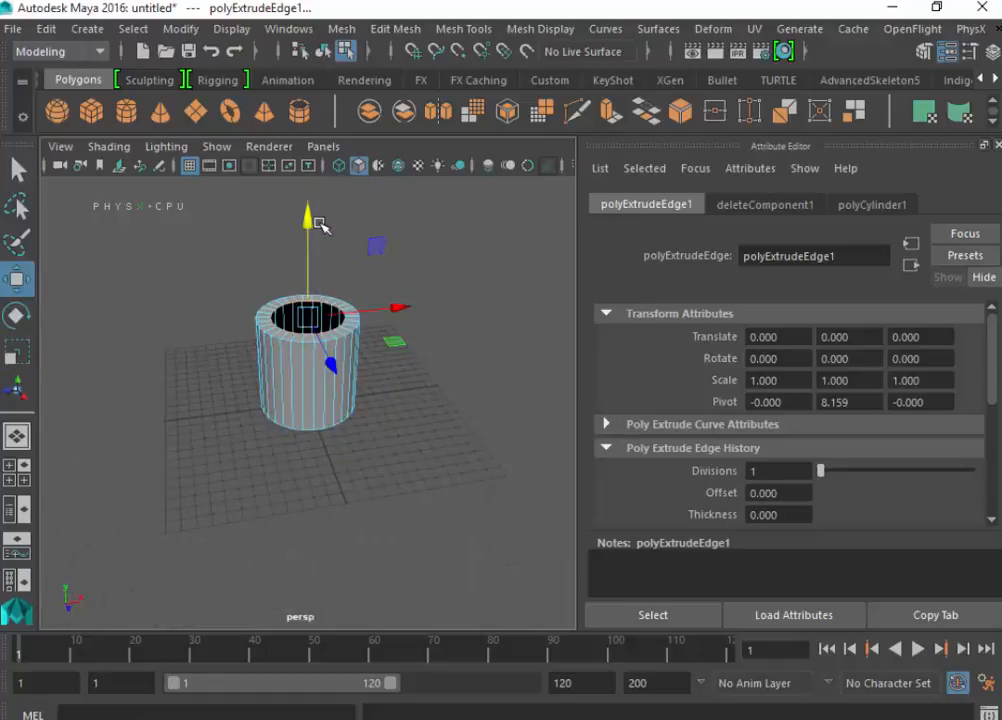
left_click_drag(312, 225, 313, 218)
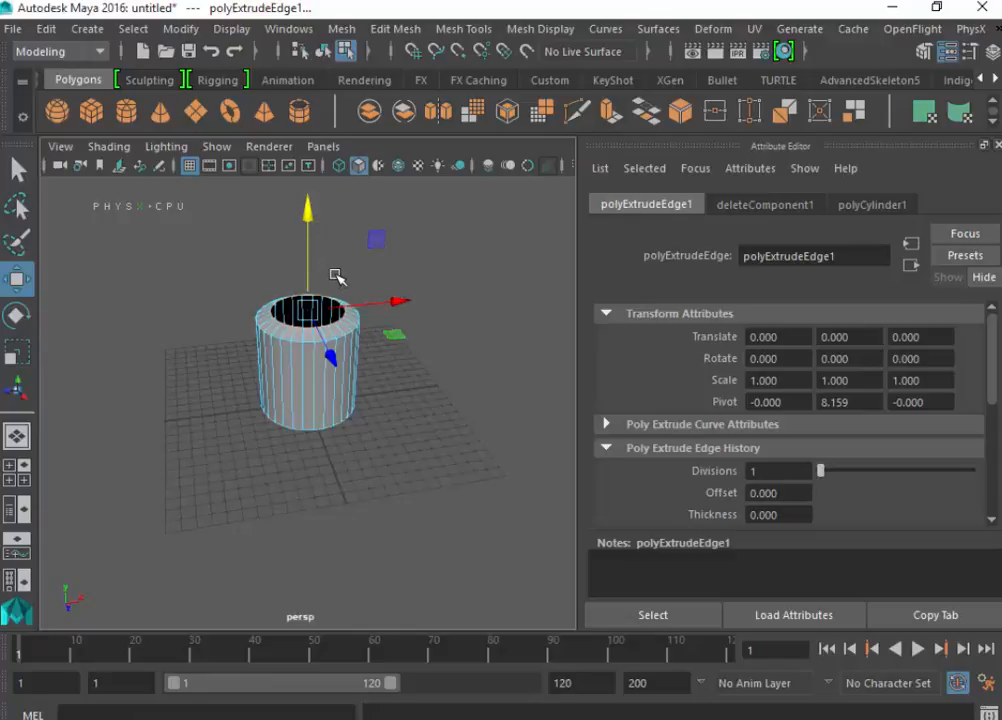
- Extrude the shoulder's inner edge loop and raise the new edges straight up to form a short vertical neck
key("ctrl+e")
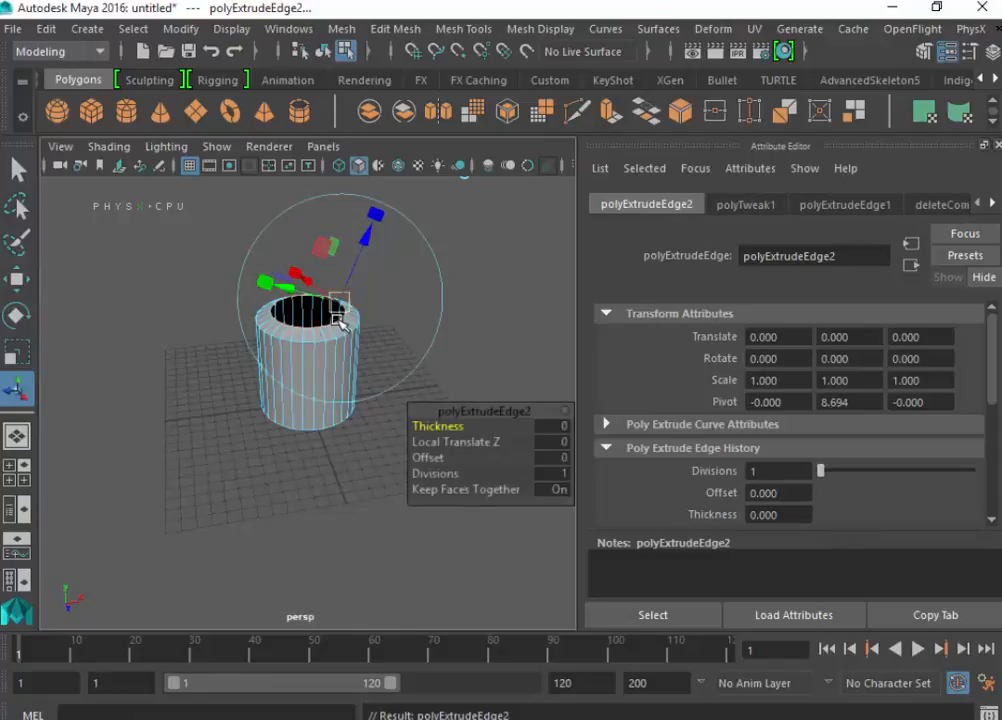
key("w")
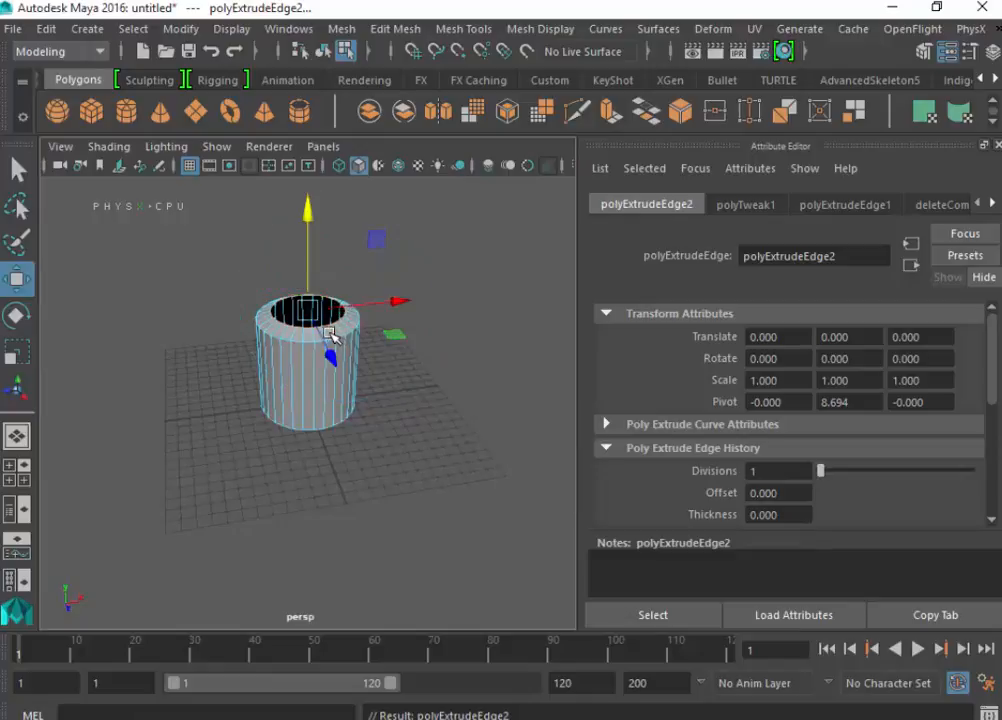
left_click_drag(315, 210, 312, 200)
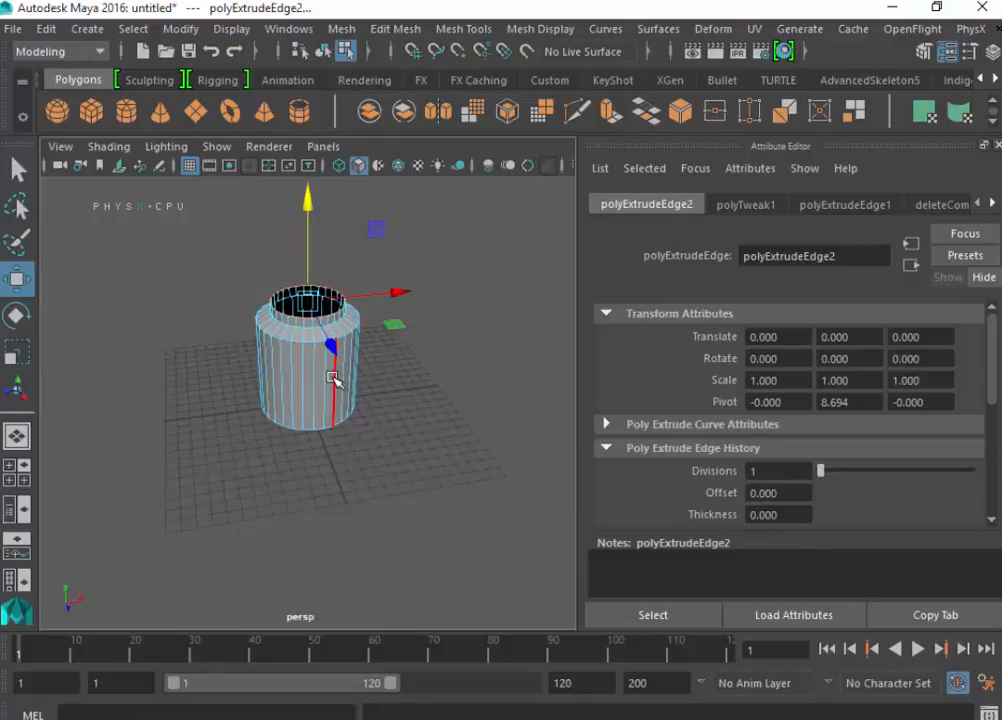
scroll(335, 375, "up", 5)
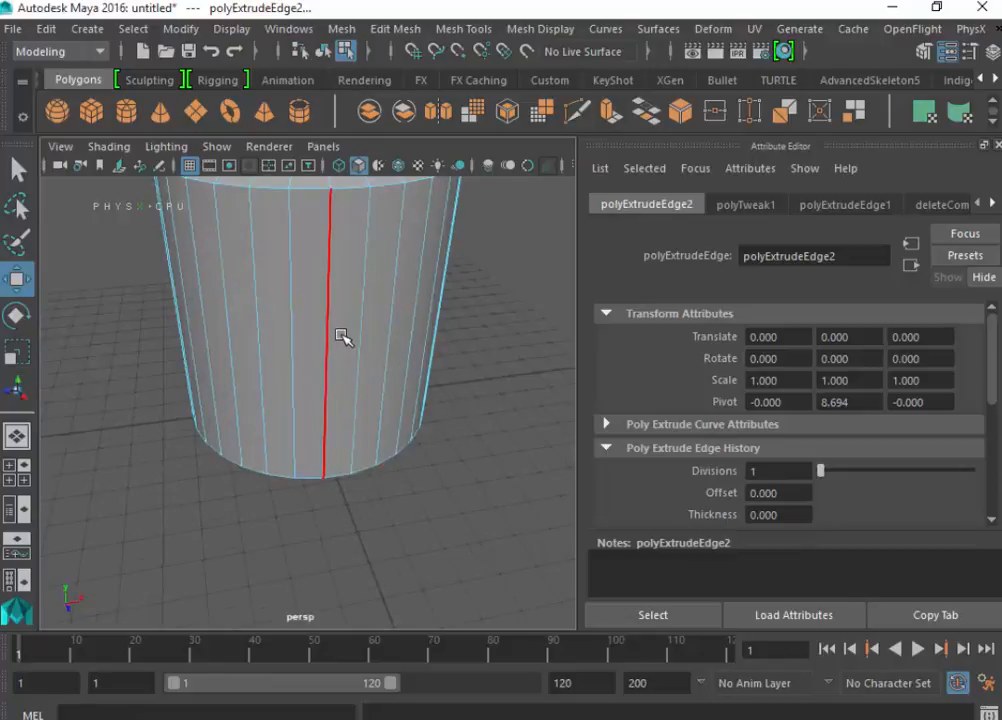
scroll(340, 380, "down", 6)
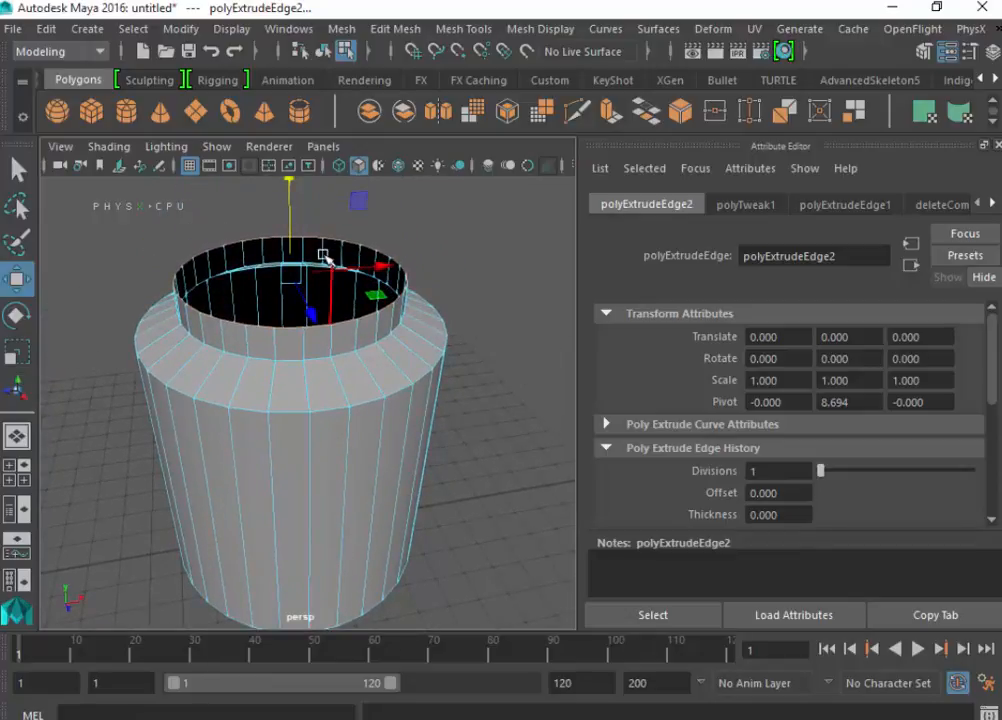
left_click_drag(288, 204, 291, 191)
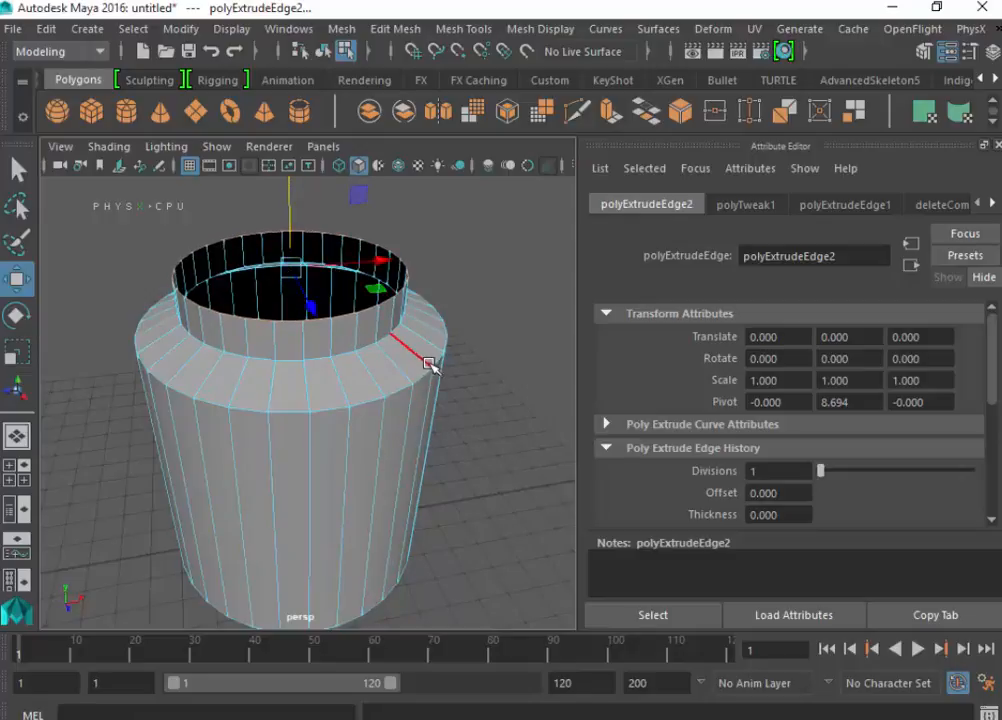
left_click(488, 342)
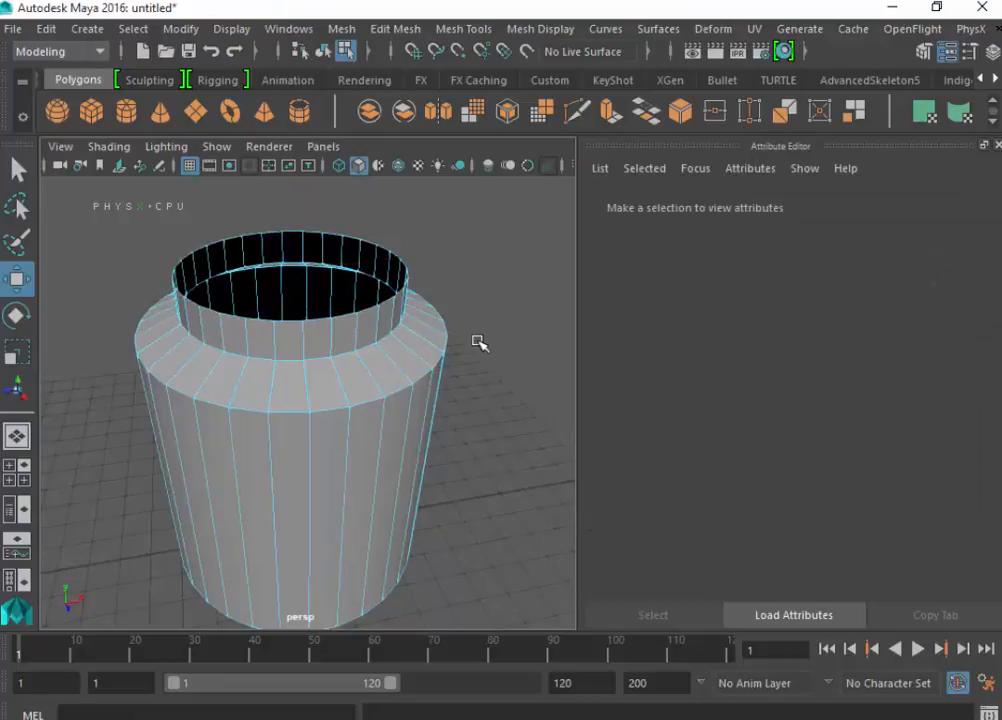
- Select the cylinder as a whole object, preview it with mesh smoothing, and return it to the unsmoothed display
right_click_drag(400, 385, 448, 176)
left_click(336, 318)
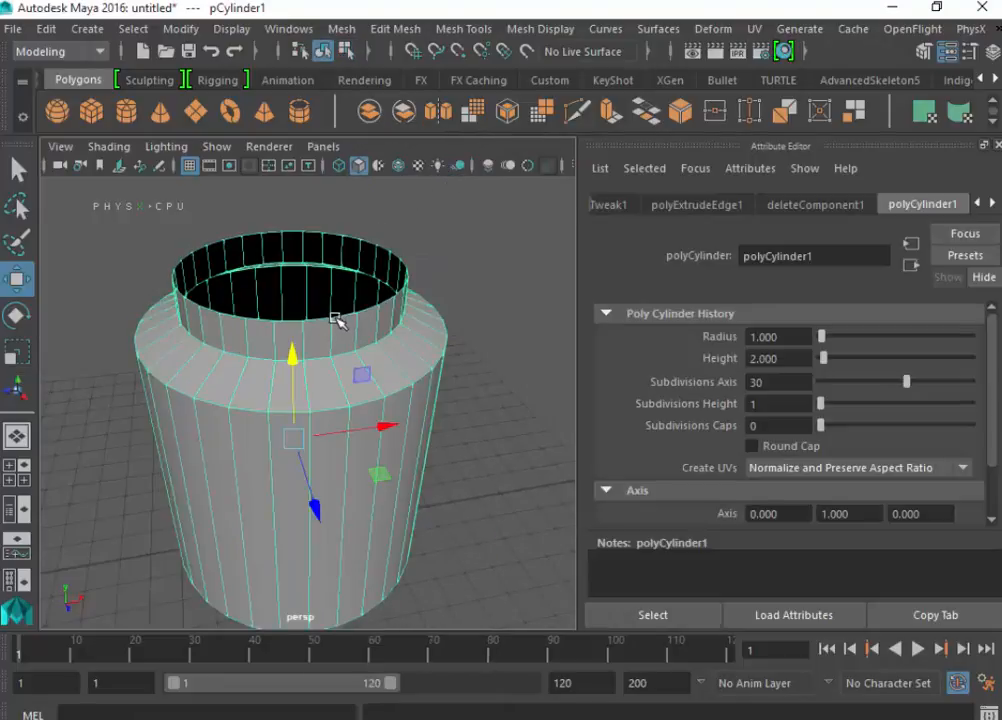
key("3")
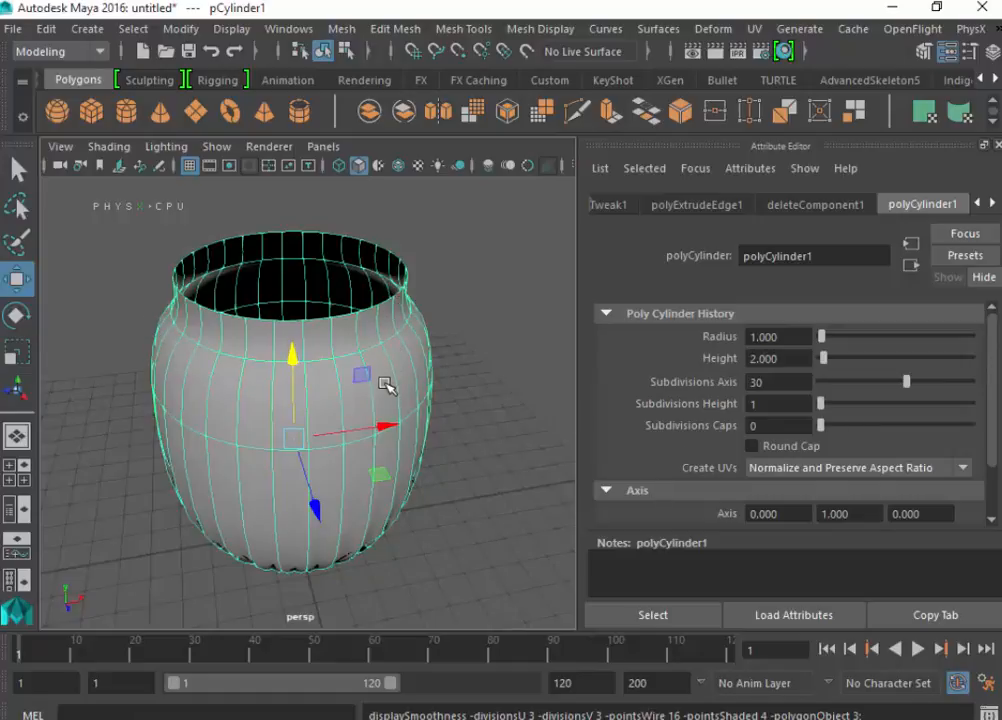
key("1")
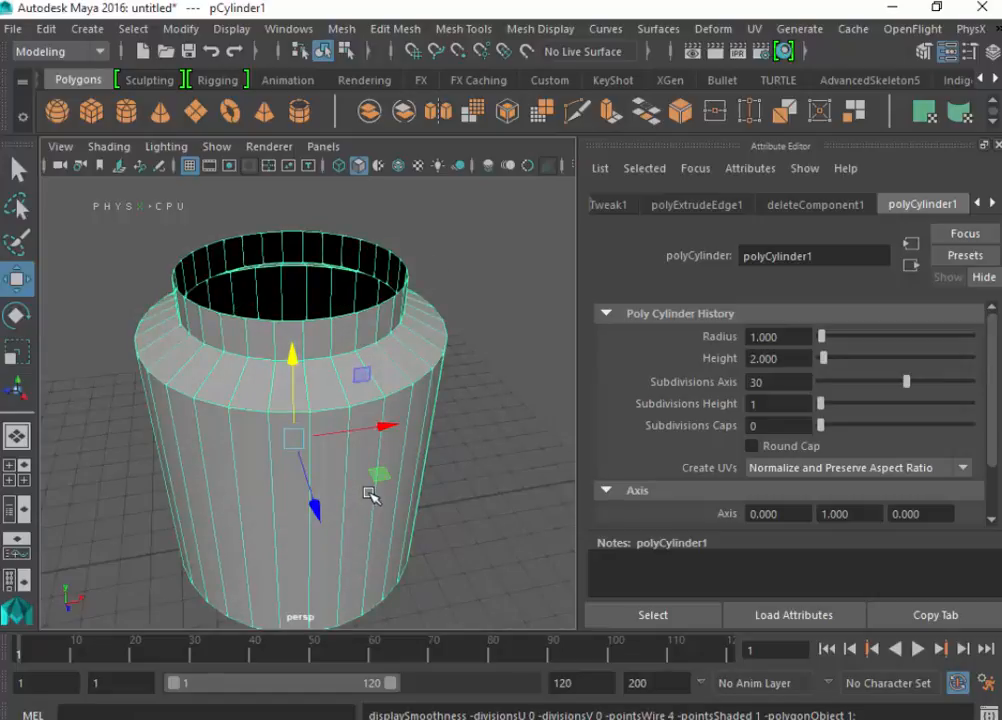
- Insert two supporting edge loops around the cylinder body, one close to its bottom edge and one just below the shoulder
left_click_drag(370, 495, 483, 409, "alt")
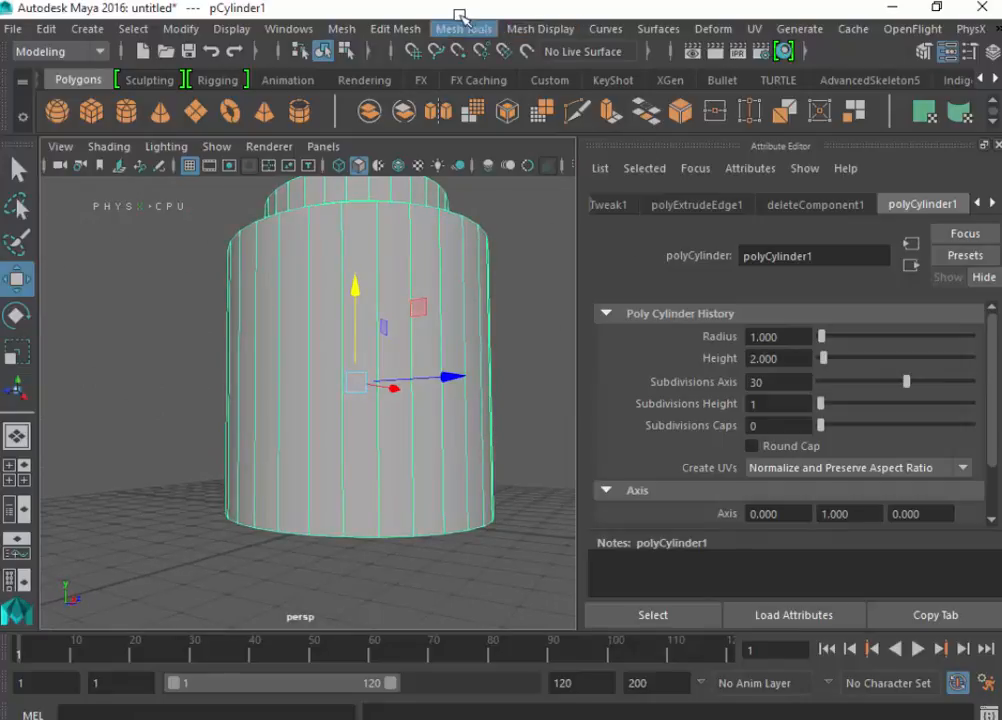
left_click(395, 28)
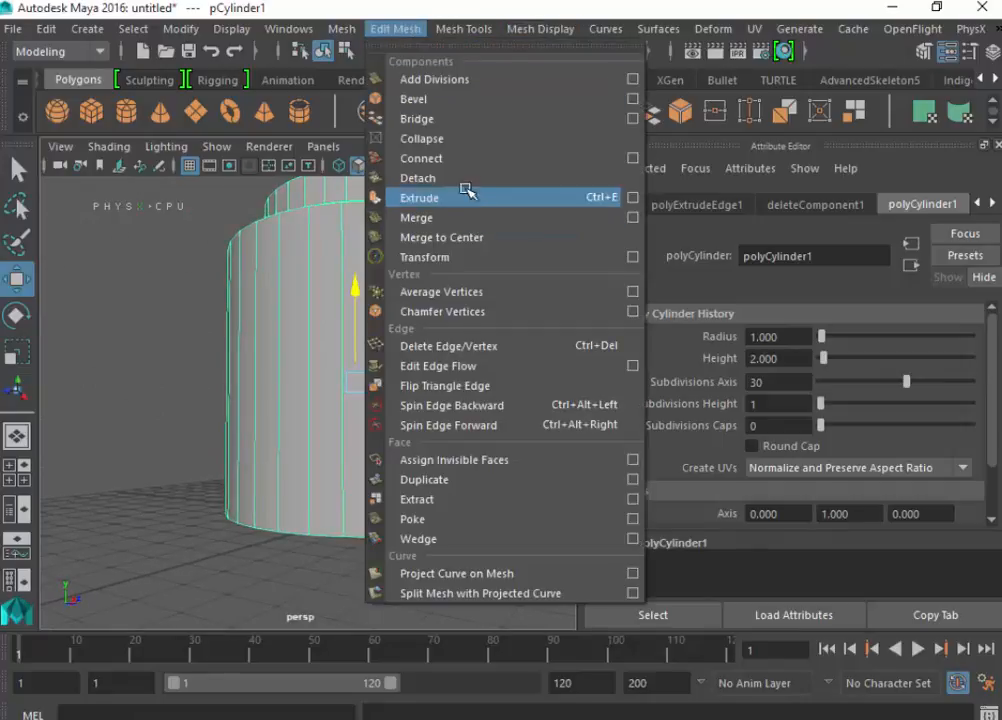
mouse_move(458, 22)
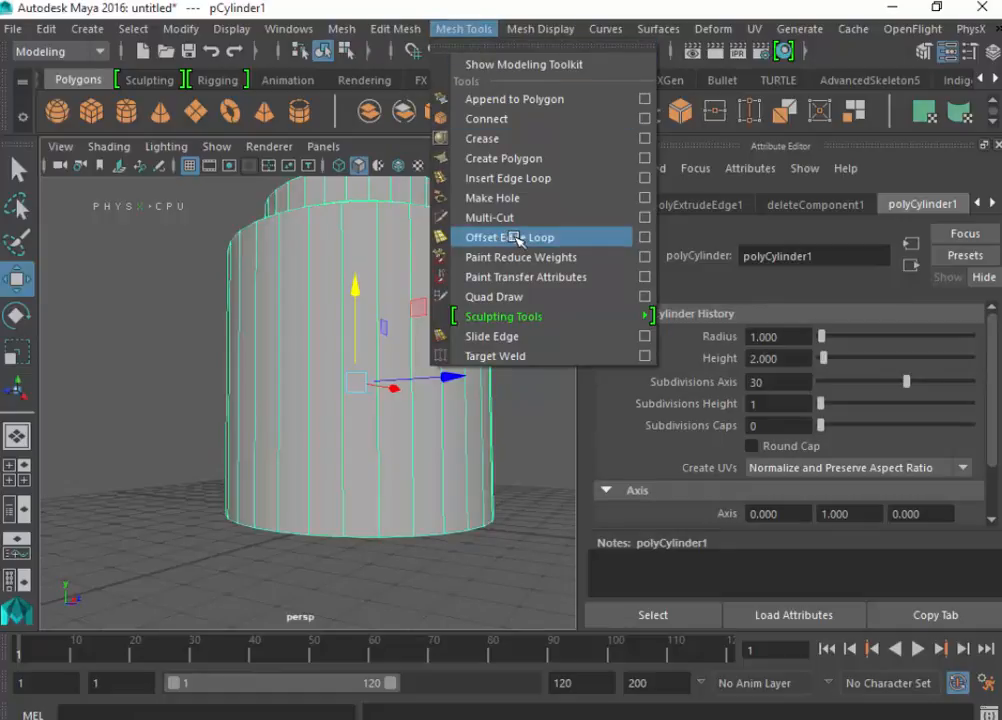
left_click(511, 181)
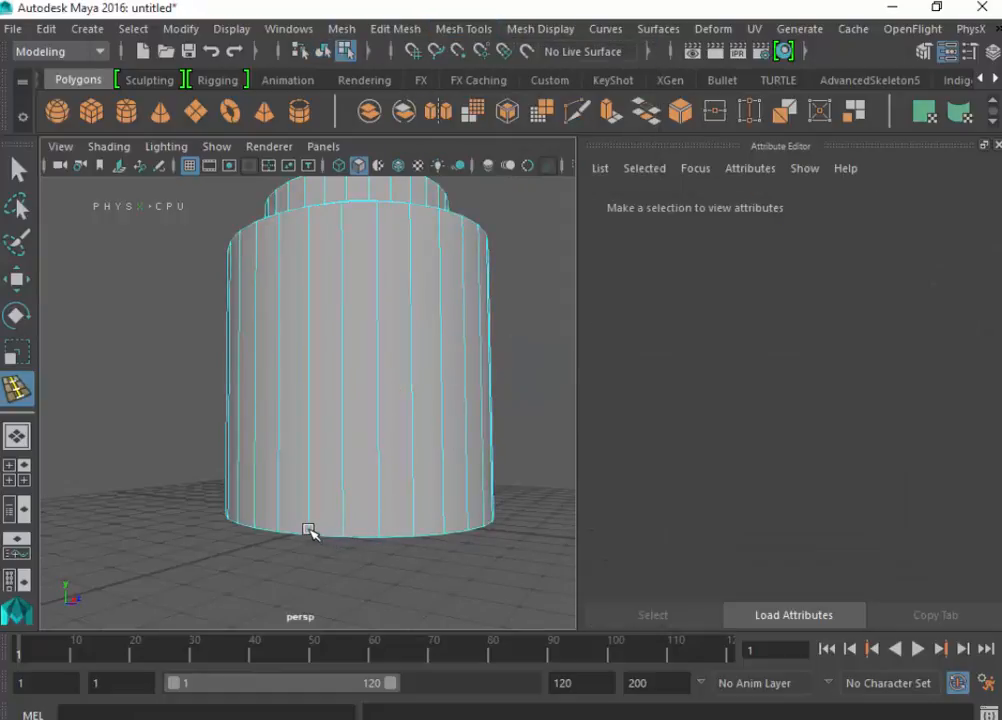
left_click_drag(309, 530, 304, 530)
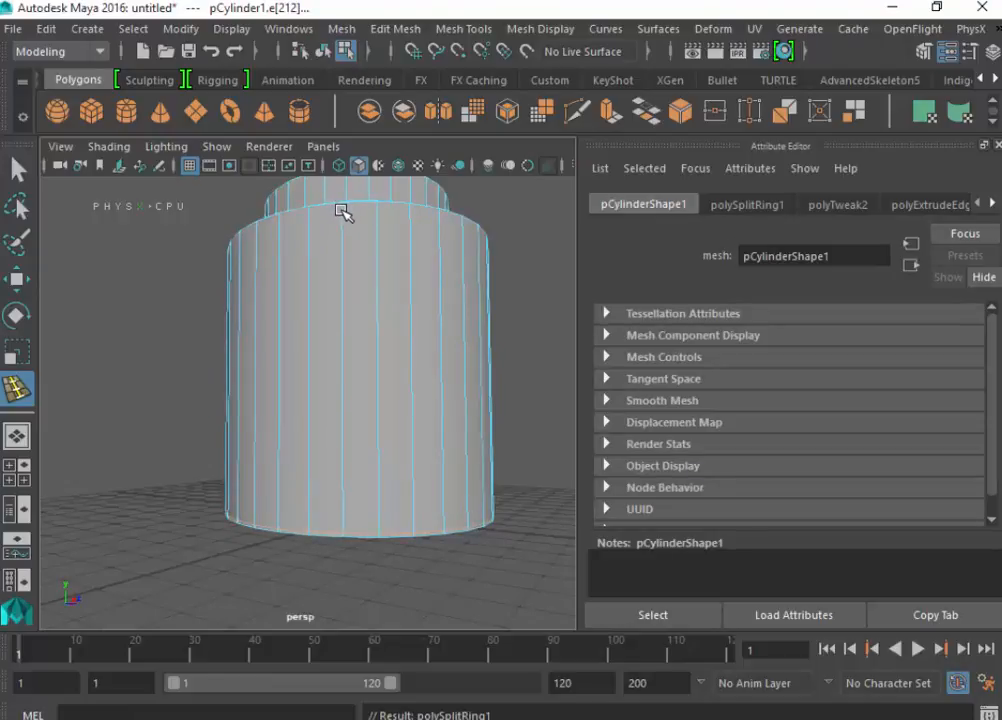
left_click_drag(343, 211, 342, 206)
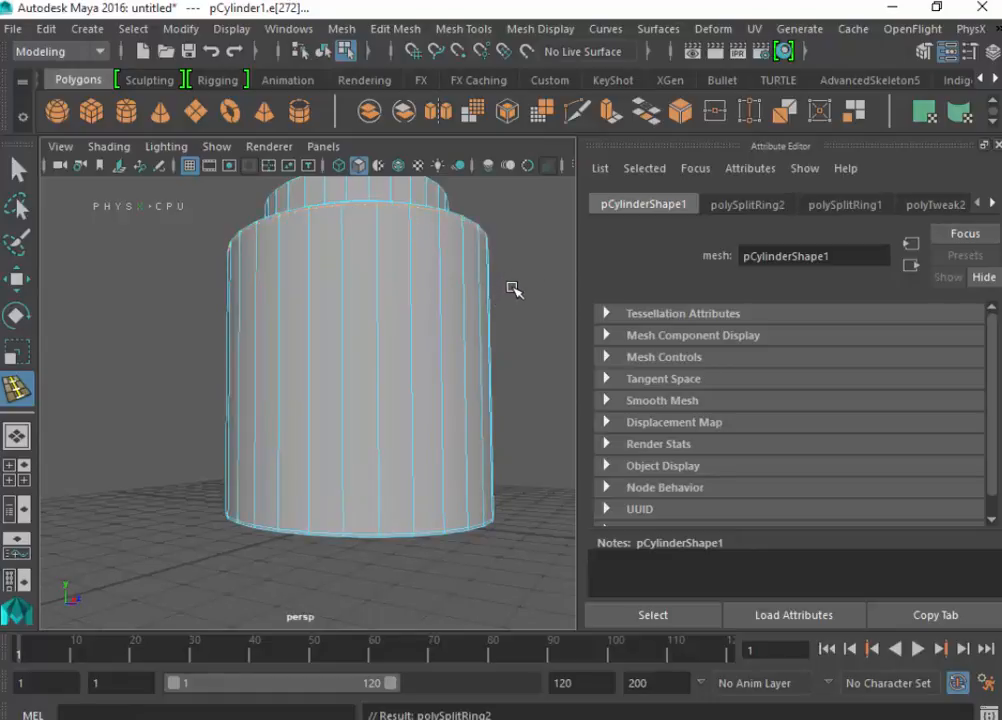
- Try to insert an edge loop on the cylinder's bottom cap, and undo each attempt
left_click_drag(513, 289, 445, 201, "alt")
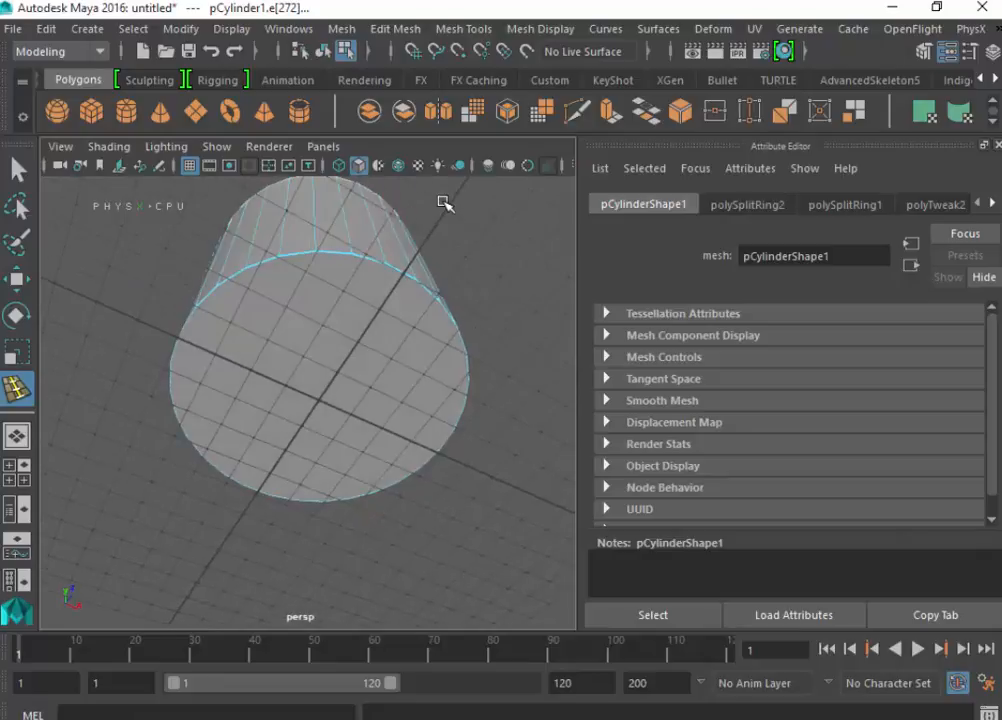
left_click(291, 283)
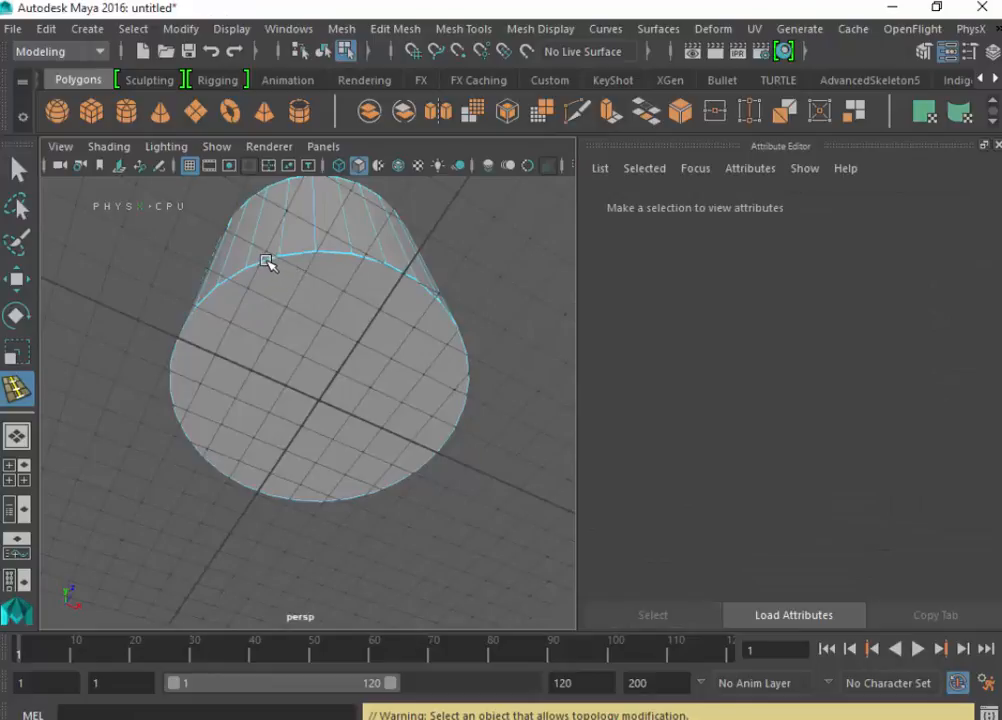
left_click(266, 261)
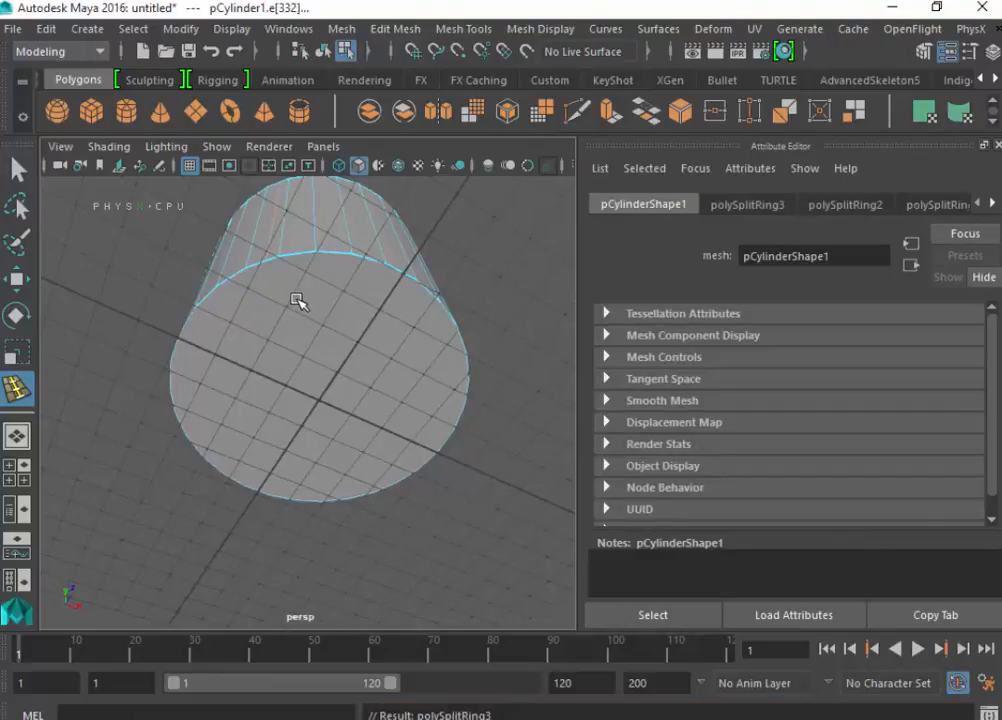
key("ctrl+z")
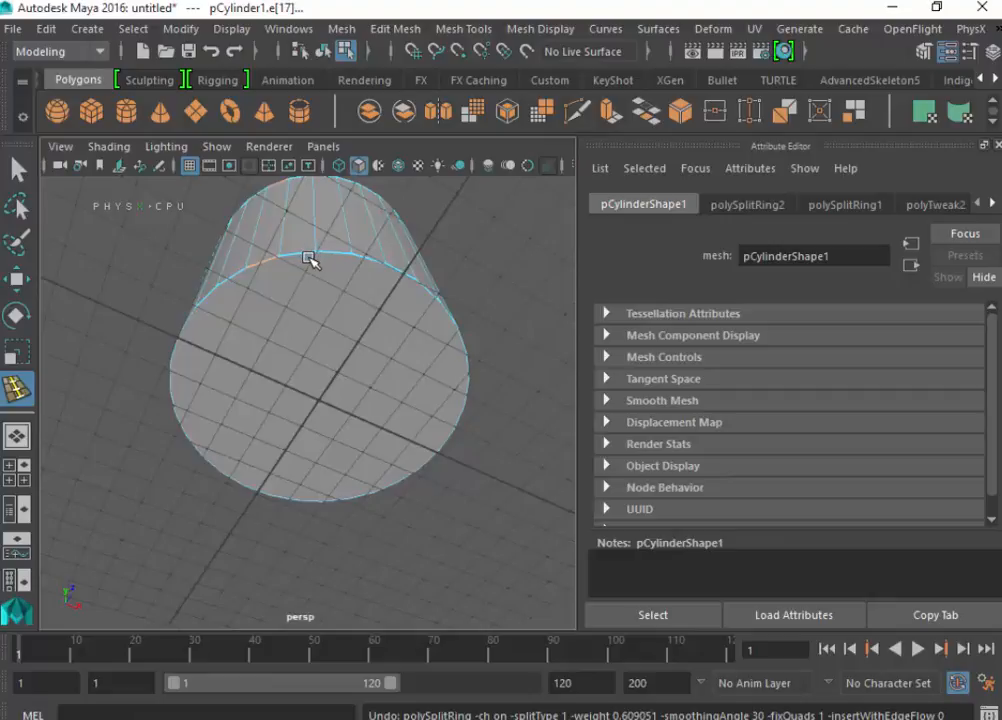
left_click(326, 252)
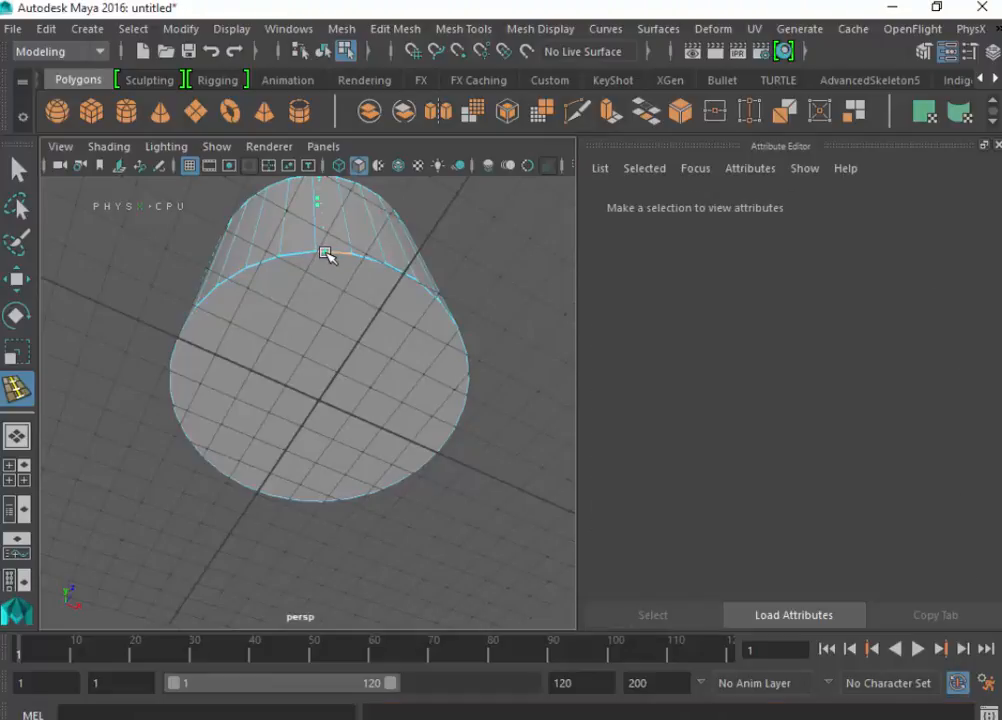
left_click(336, 281)
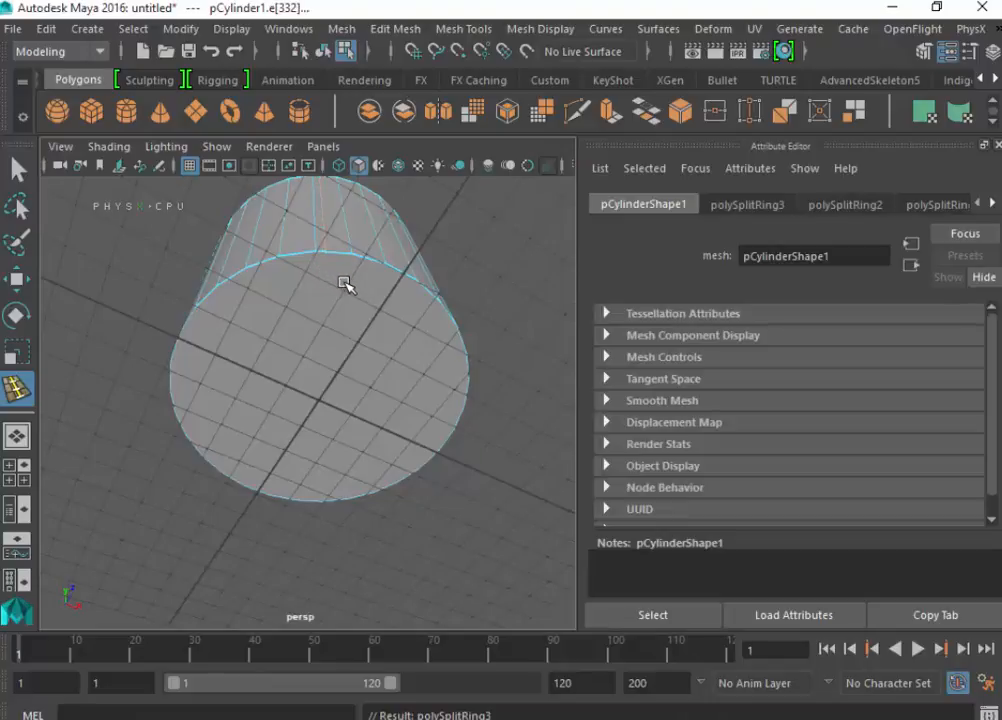
key("ctrl+z")
mouse_move(315, 244)
left_mouse_down()
mouse_move(295, 315)
mouse_move(302, 243)
left_mouse_up()
key("ctrl+z")
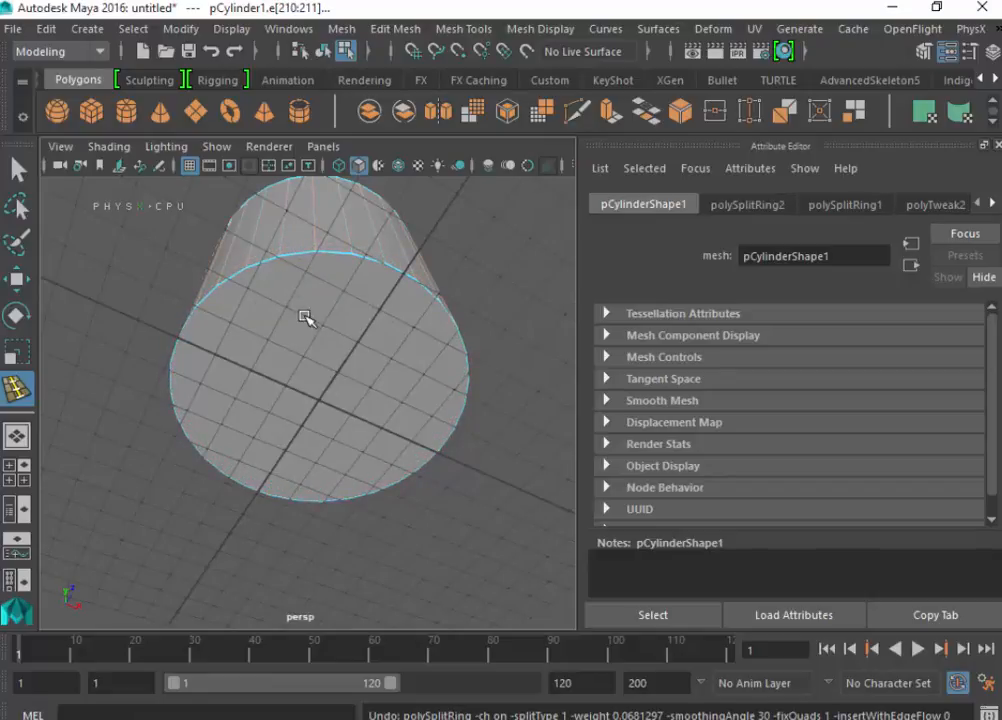
right_click_drag(331, 322, 331, 245)
left_click(311, 362)
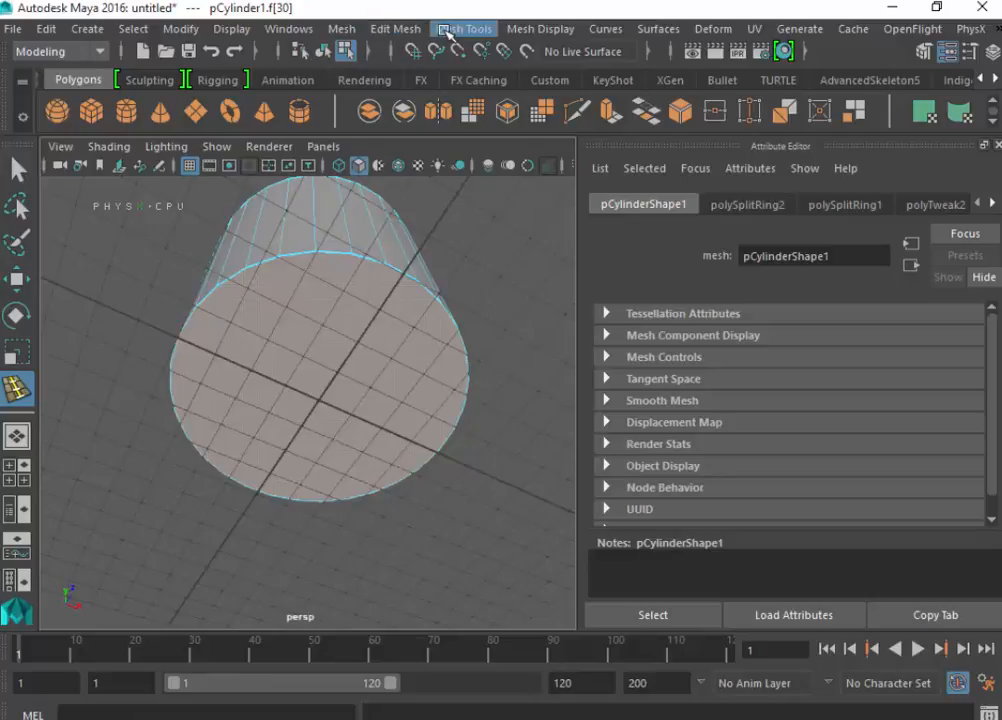
left_click(390, 473)
left_click(344, 385)
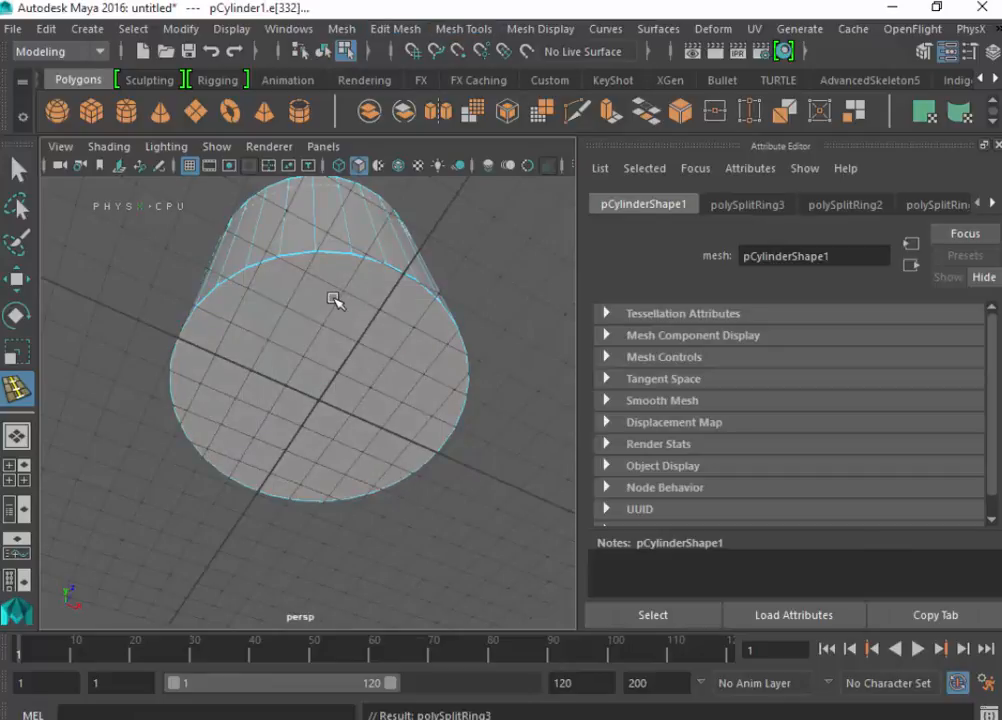
key("ctrl+z")
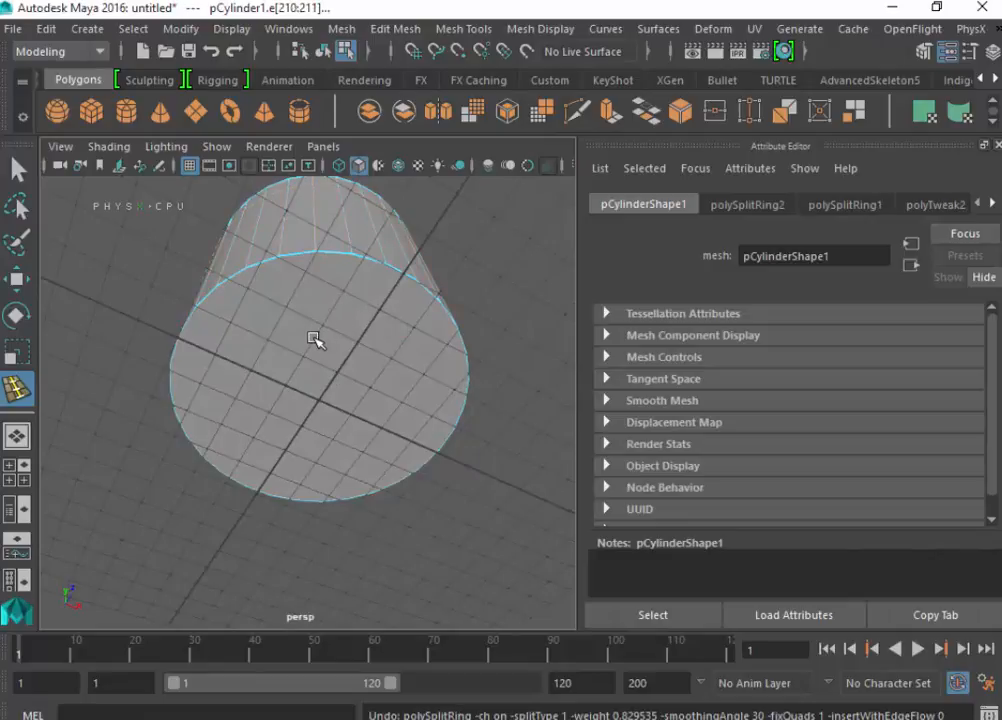
- Extrude the cylinder's bottom cap face and scale it uniformly inward to leave a narrow ring around the base
key("q")
left_click(315, 326)
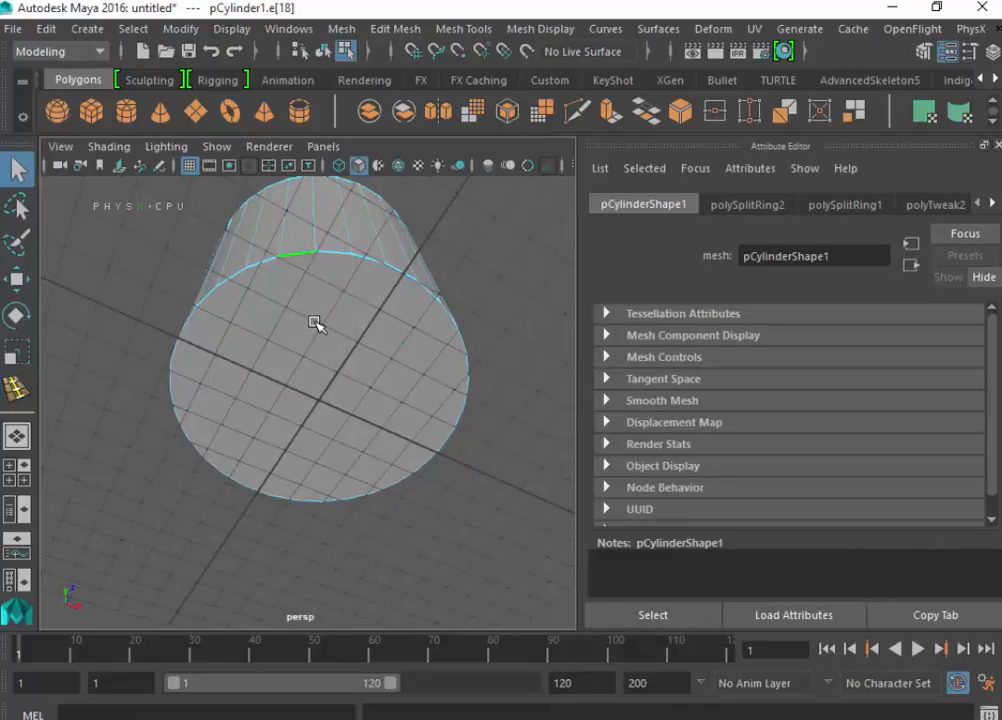
right_click(320, 262)
left_click(317, 240)
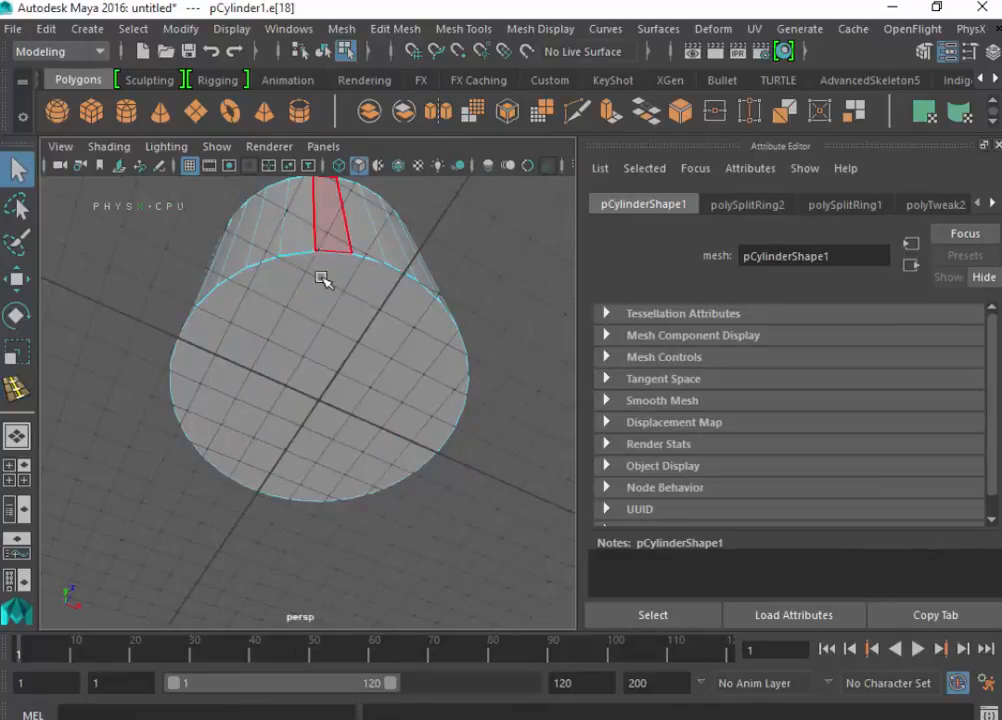
left_click(324, 347)
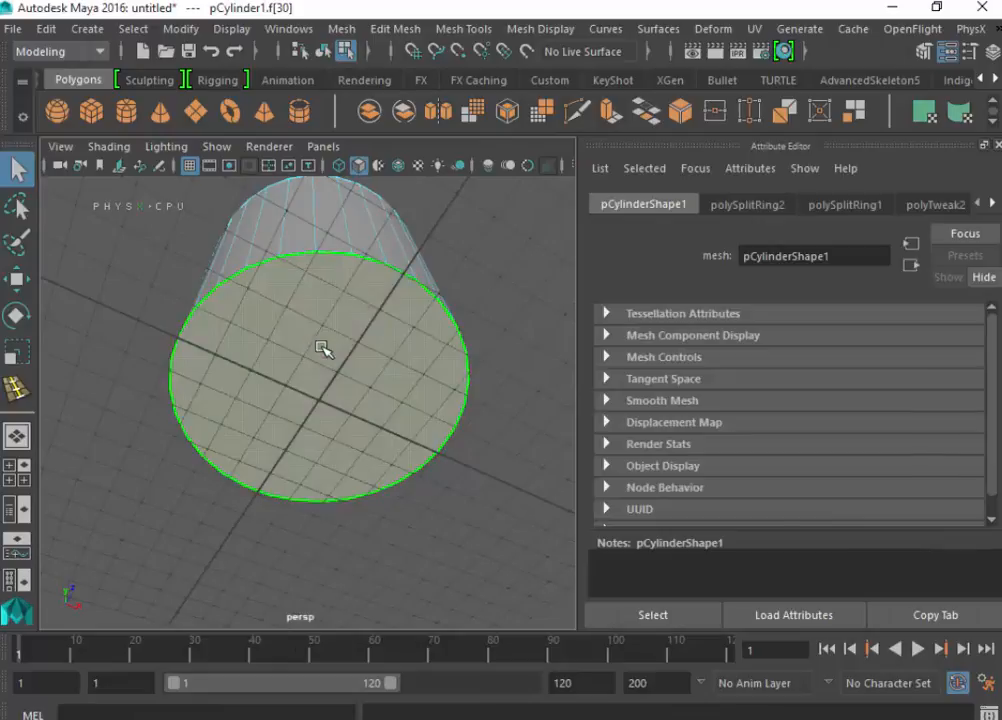
left_click(396, 28)
left_click(420, 197)
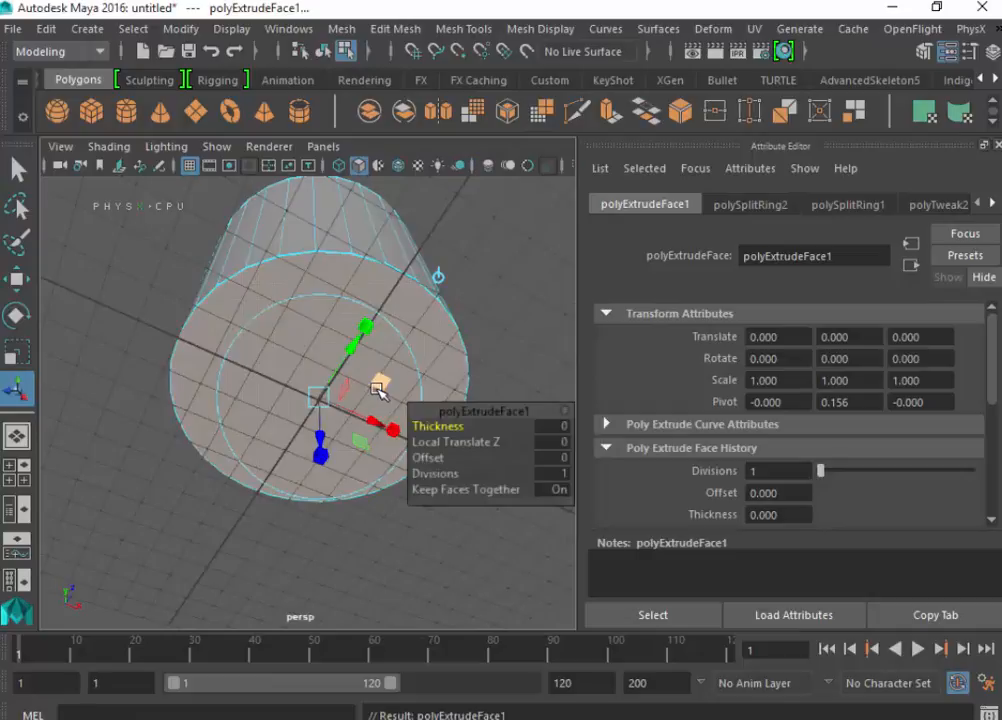
key("r")
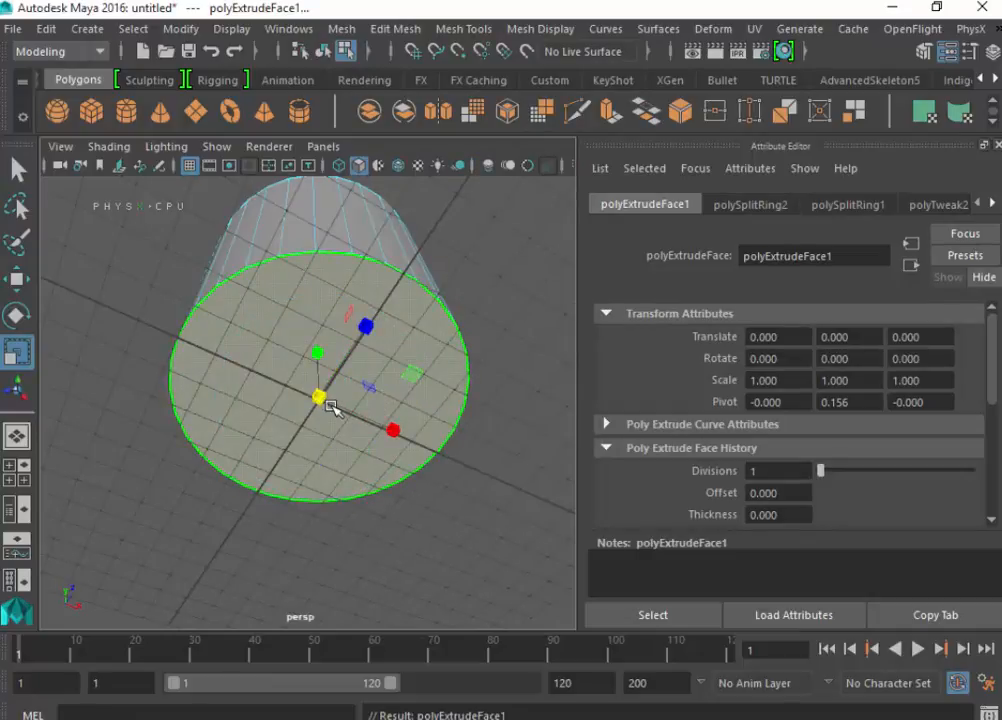
left_click_drag(385, 409, 228, 487, "alt")
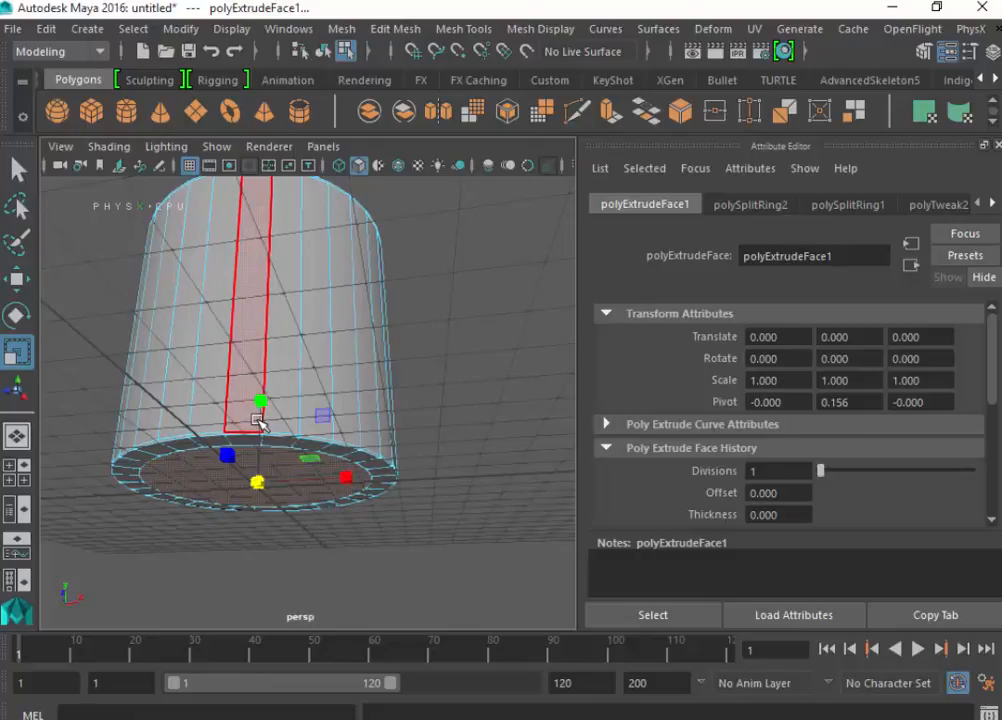
key("w")
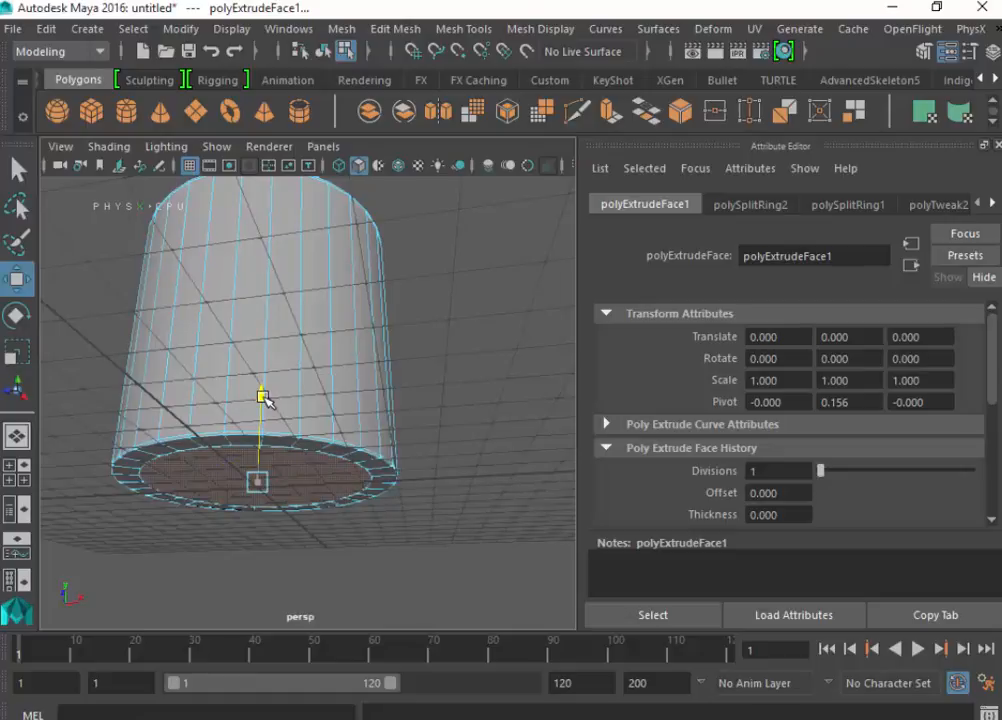
- Lower the inset bottom cap face slightly, extrude it again, and move the extruded face a little farther down
left_click_drag(265, 398, 259, 404)
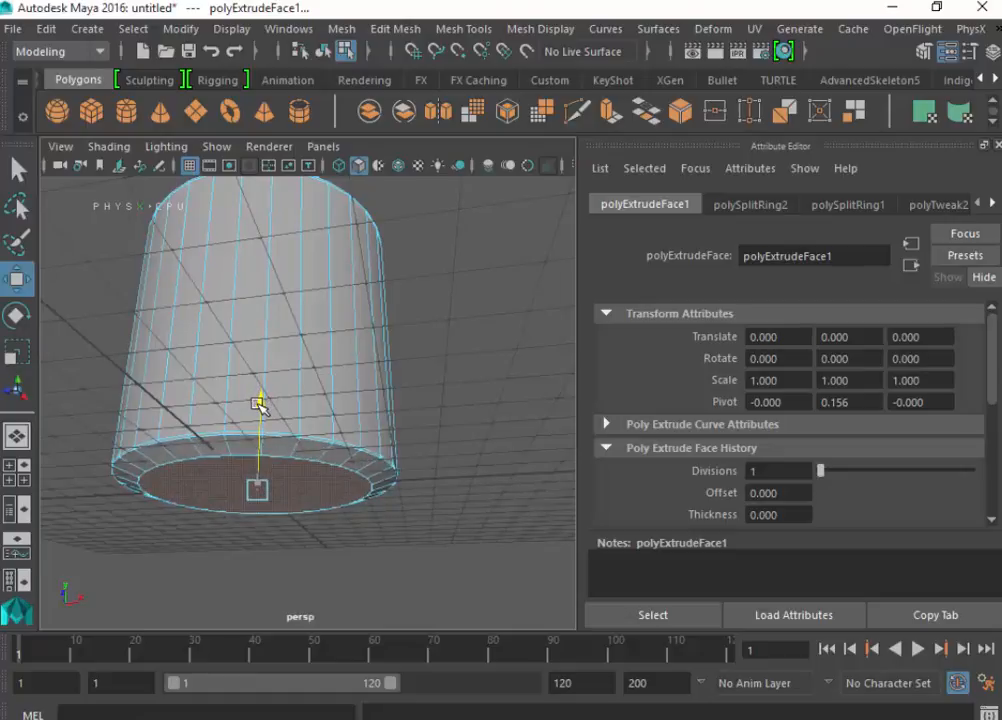
left_click_drag(259, 404, 259, 404)
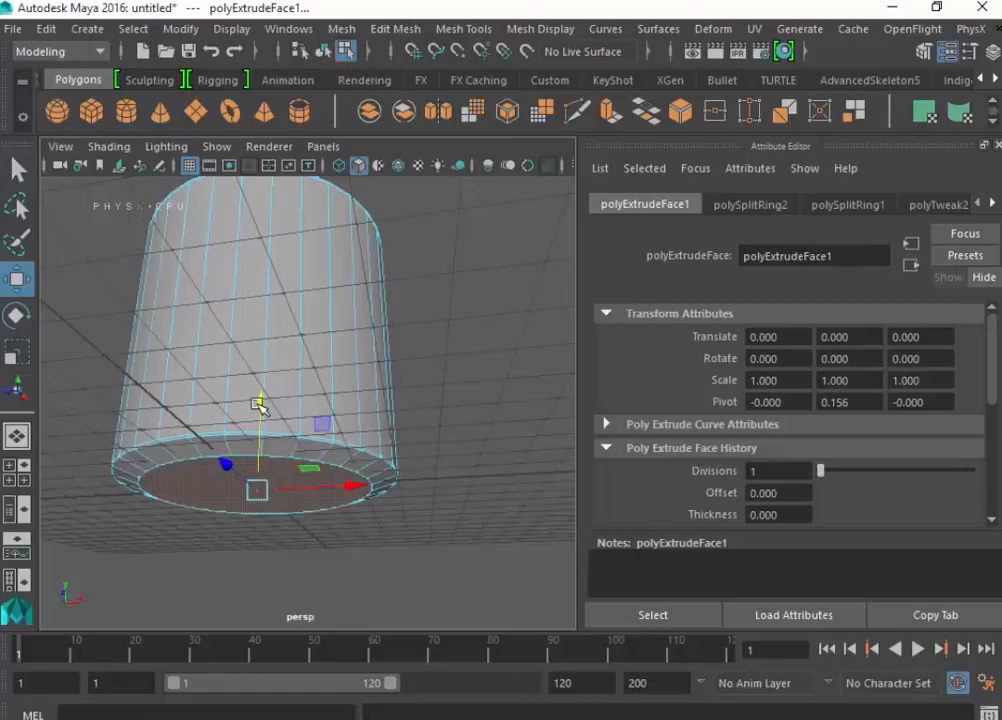
key("ctrl+e")
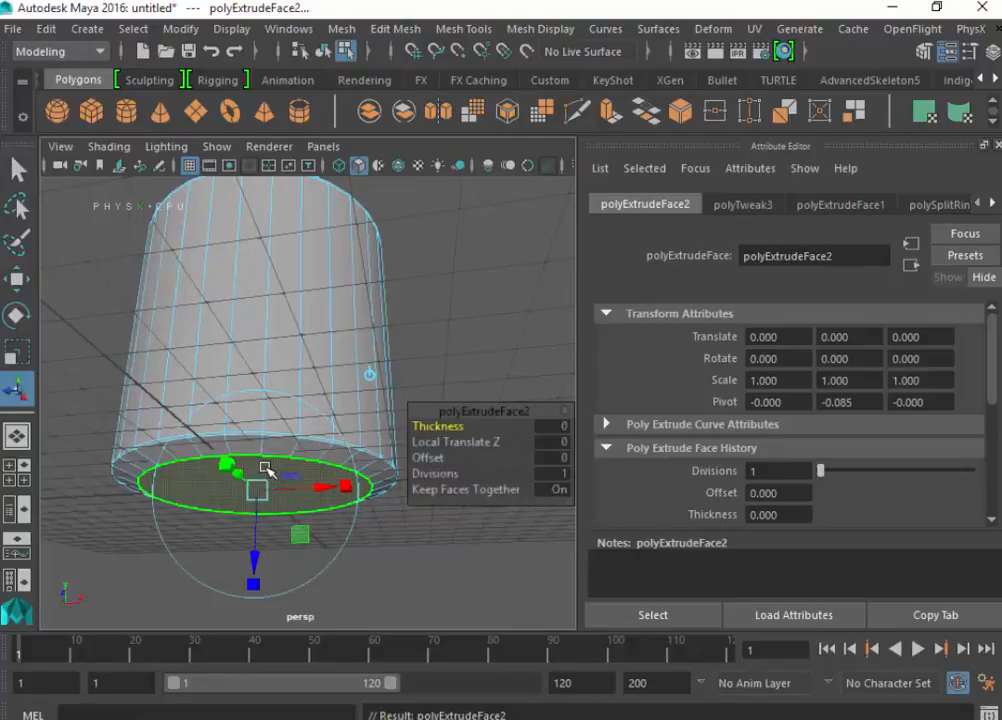
key("w")
left_click_drag(261, 405, 262, 408)
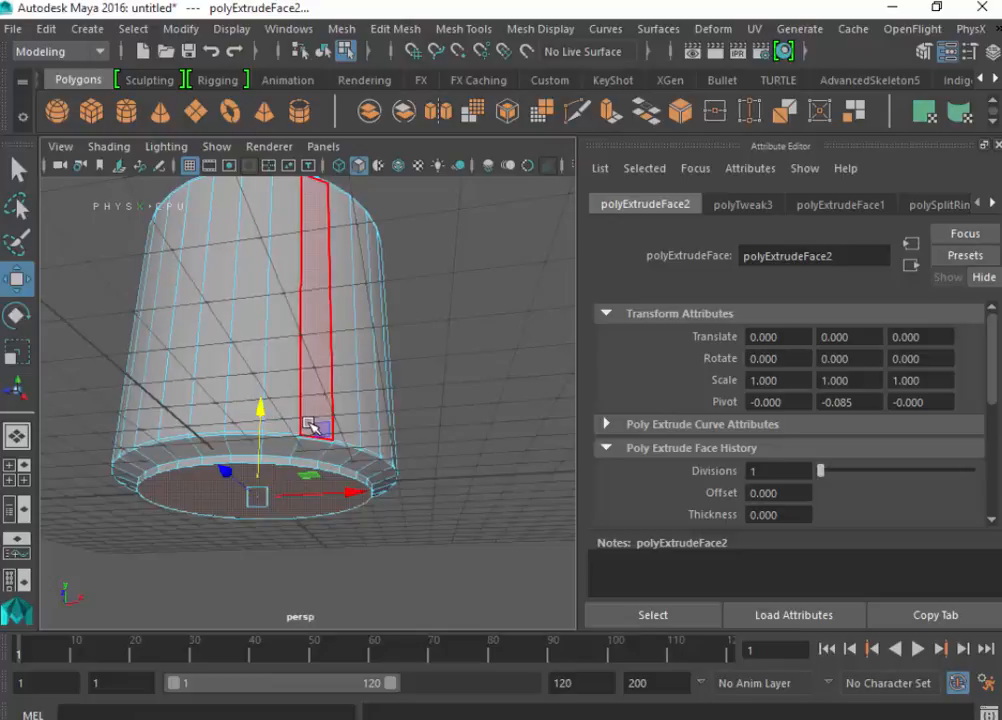
left_click_drag(380, 512, 457, 578, "alt")
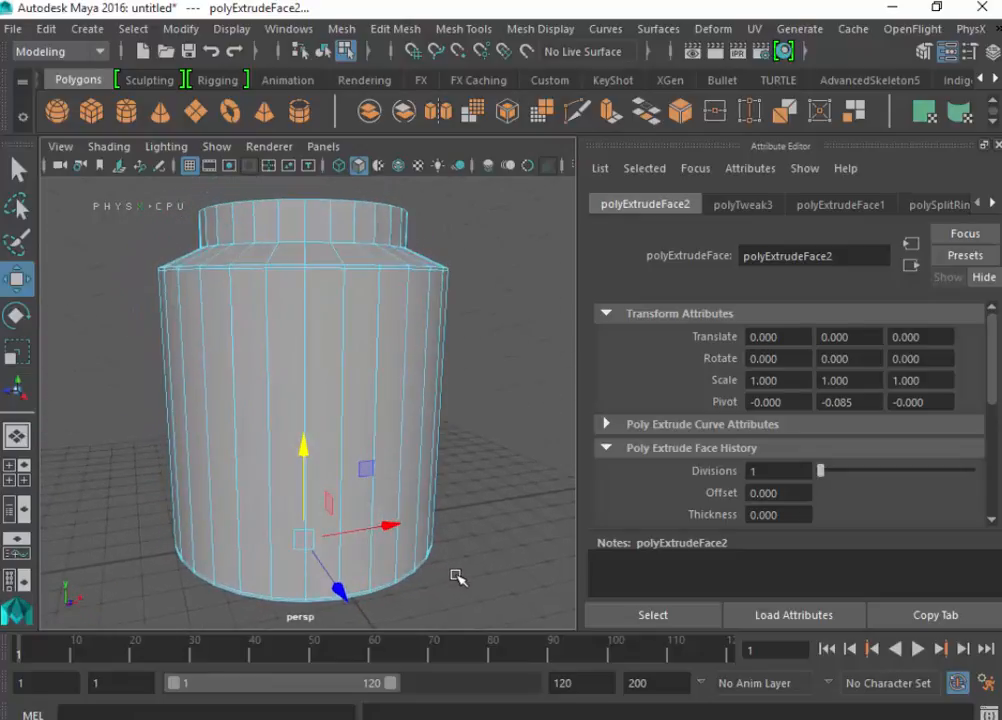
- Save the scene in the default project's scenes folder as the Maya Binary file glassjartut
key("ctrl+s")
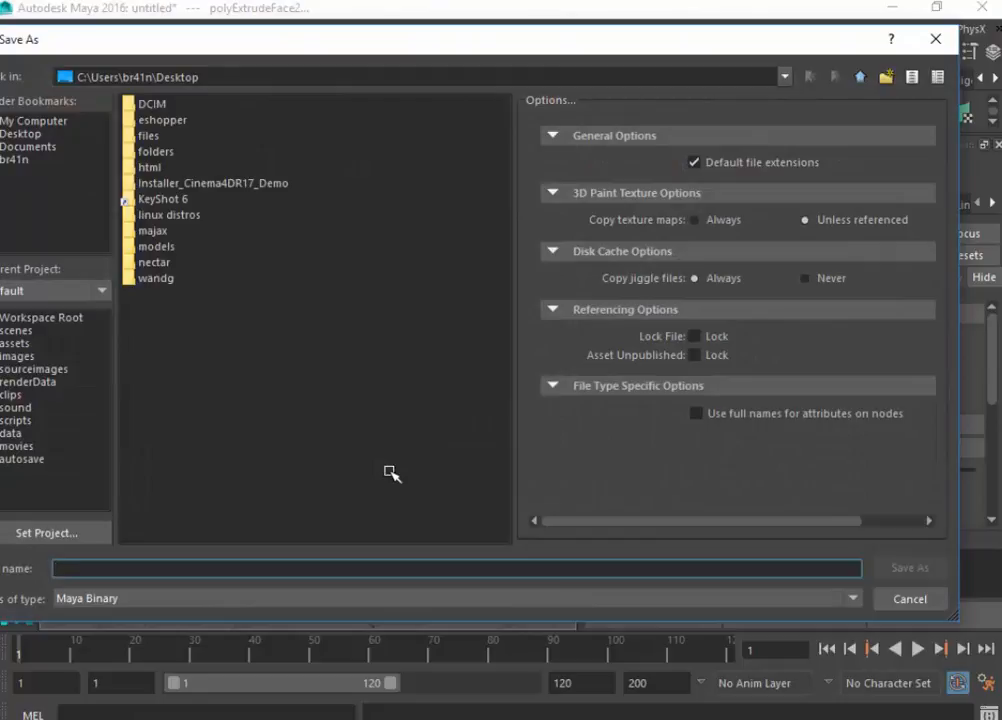
left_click(12, 331)
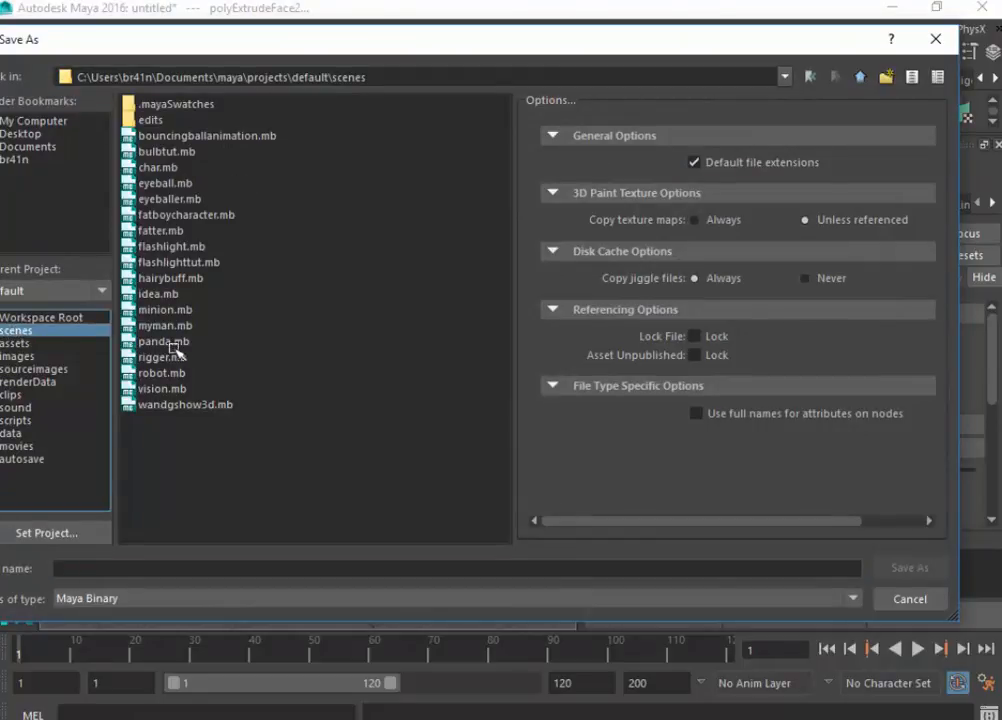
left_click(285, 567)
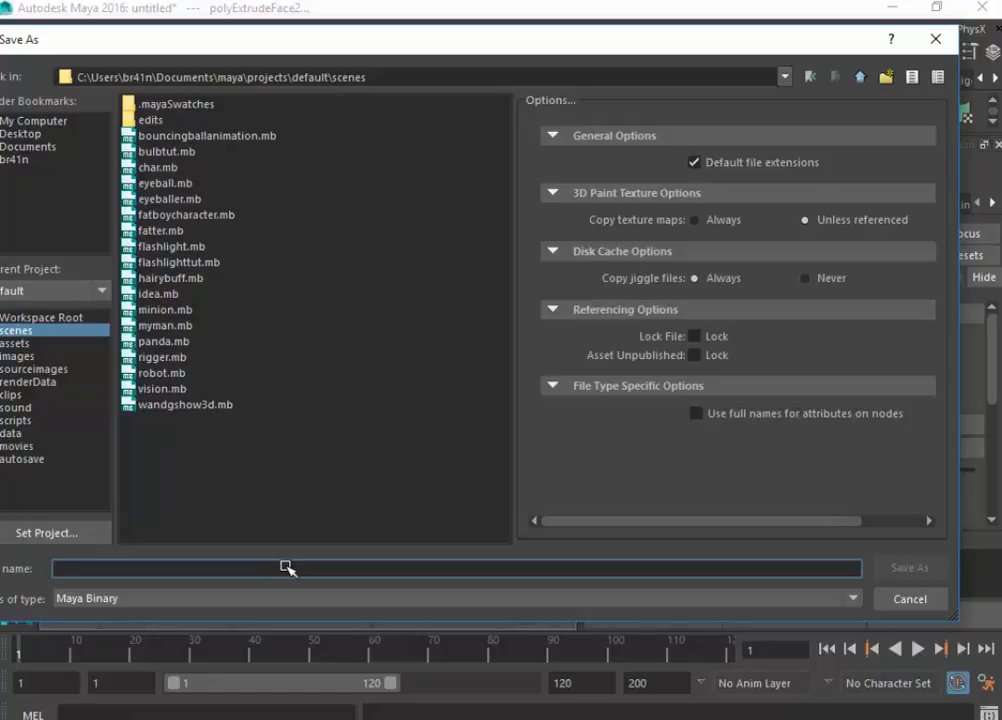
type("glassjartut")
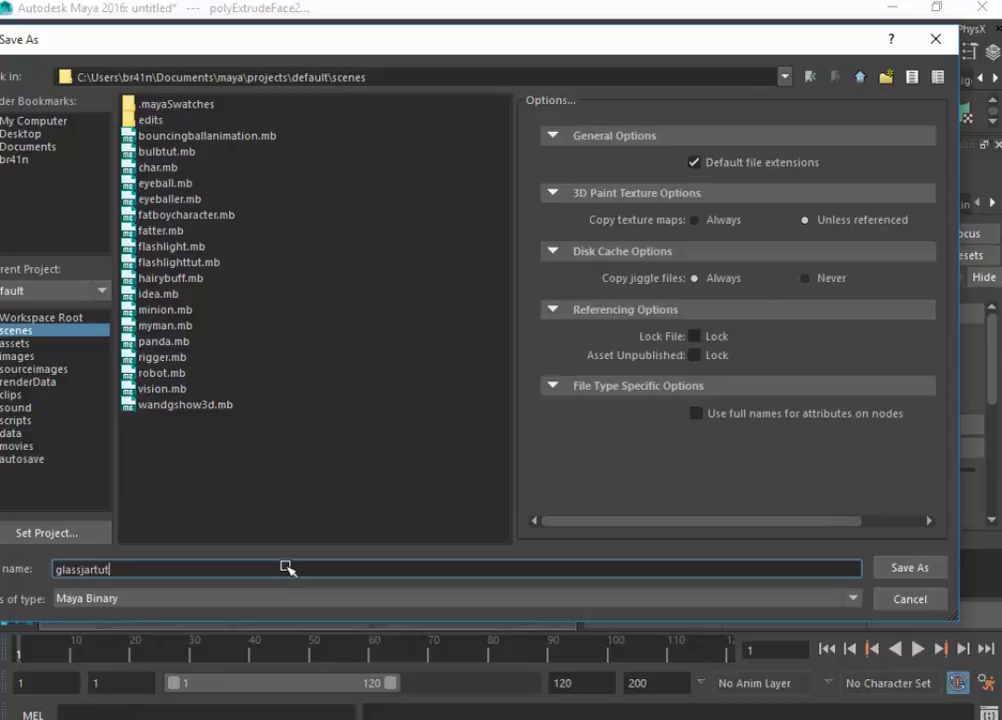
key("Return")
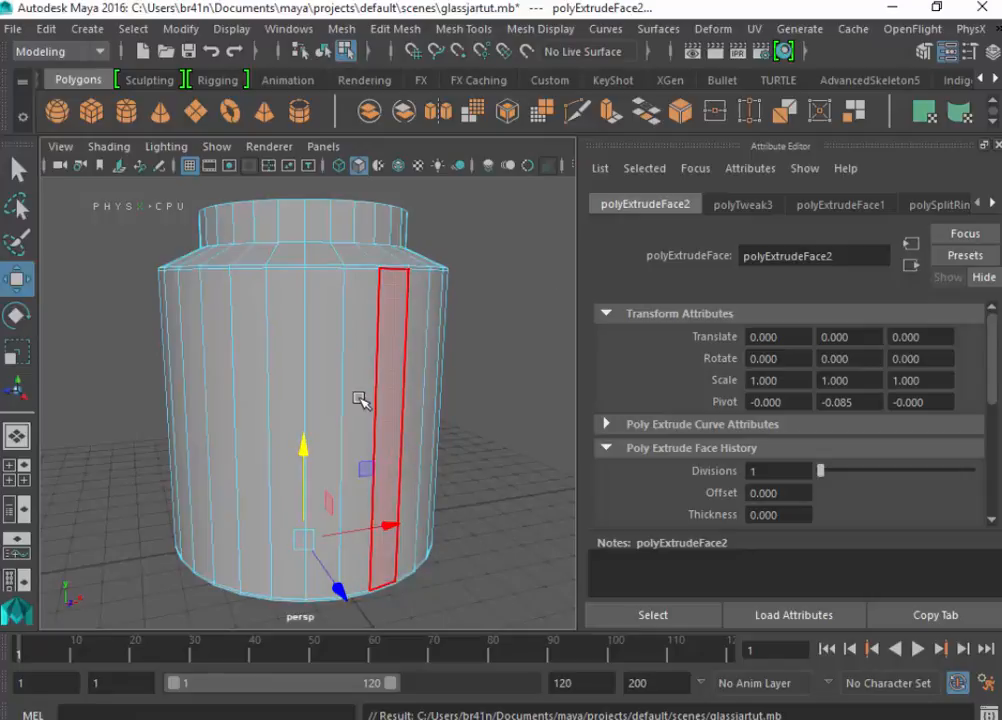
- Preview the jar with mesh smoothing, view its open neck from above, and return it to the unsmoothed display
key("3")
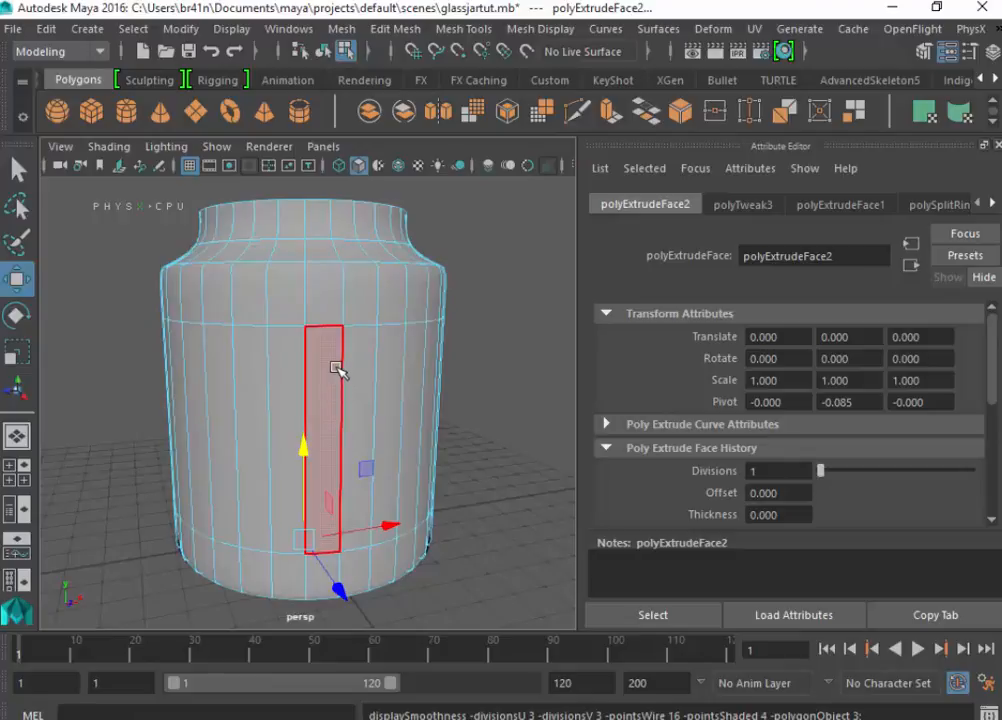
left_click_drag(490, 351, 278, 428, "alt")
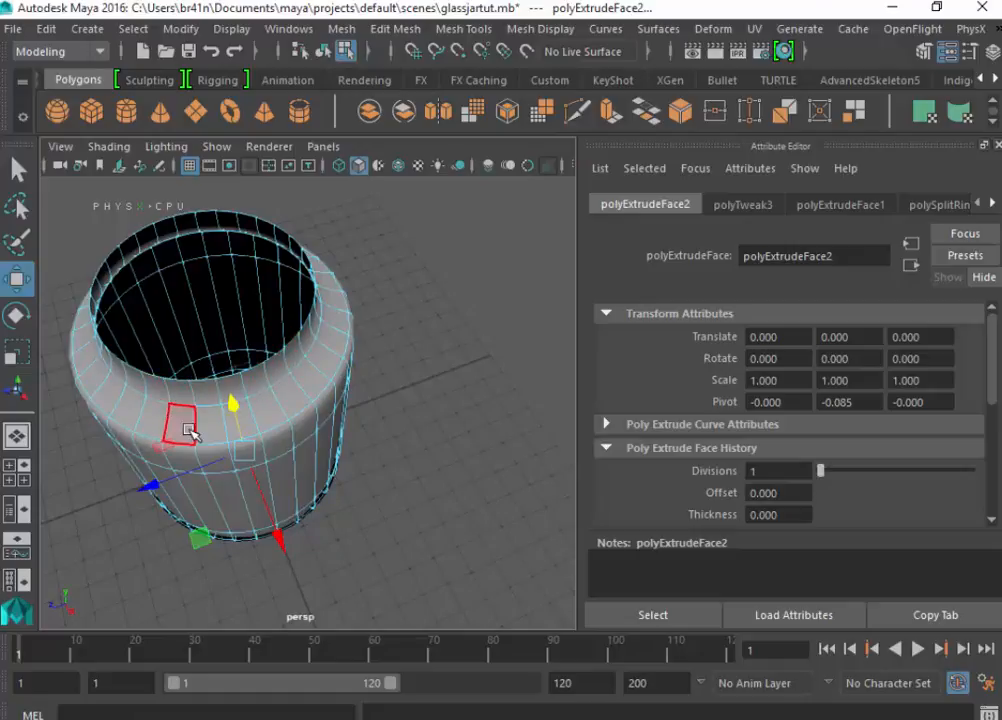
key("1")
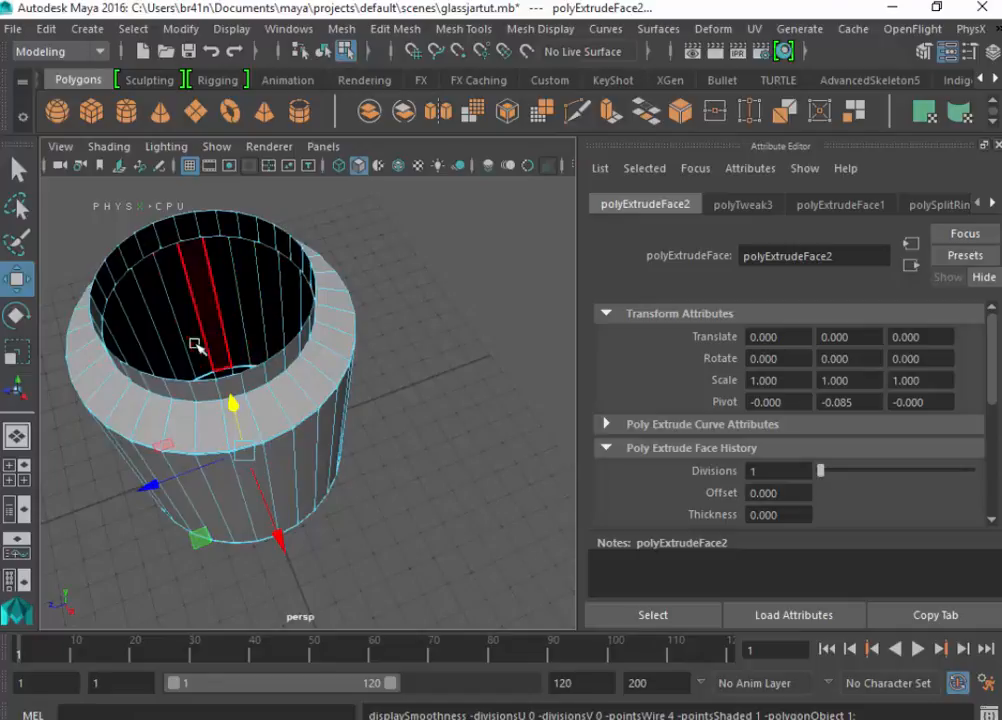
- Insert two supporting edge loops at the base of the neck, one on the shoulder's inner edge and one just above it
left_click(416, 28)
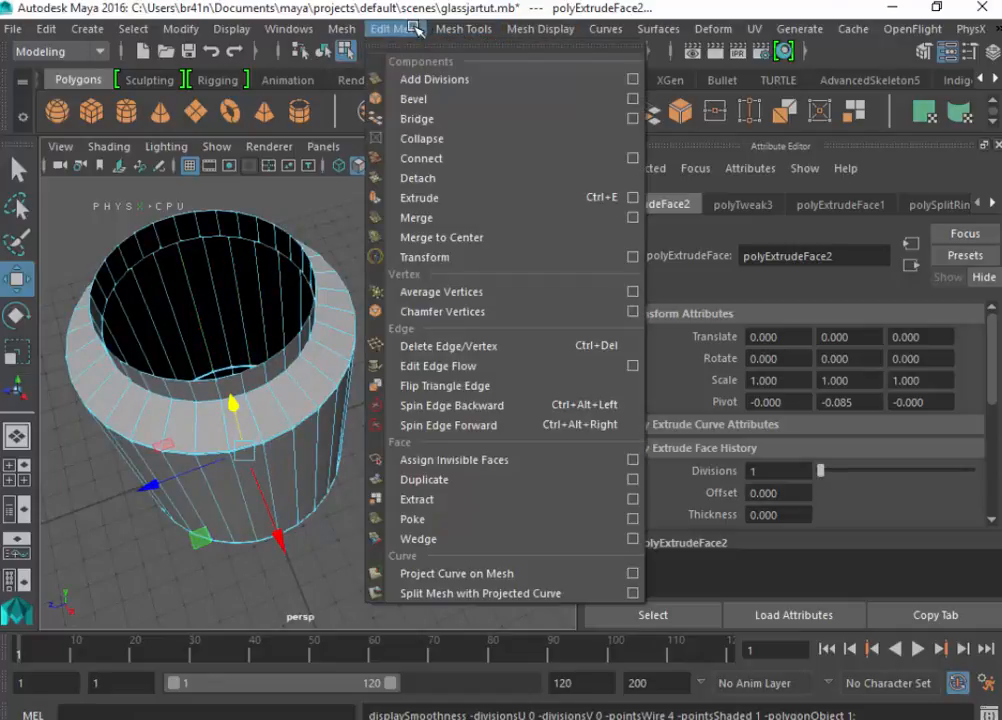
left_click(463, 28)
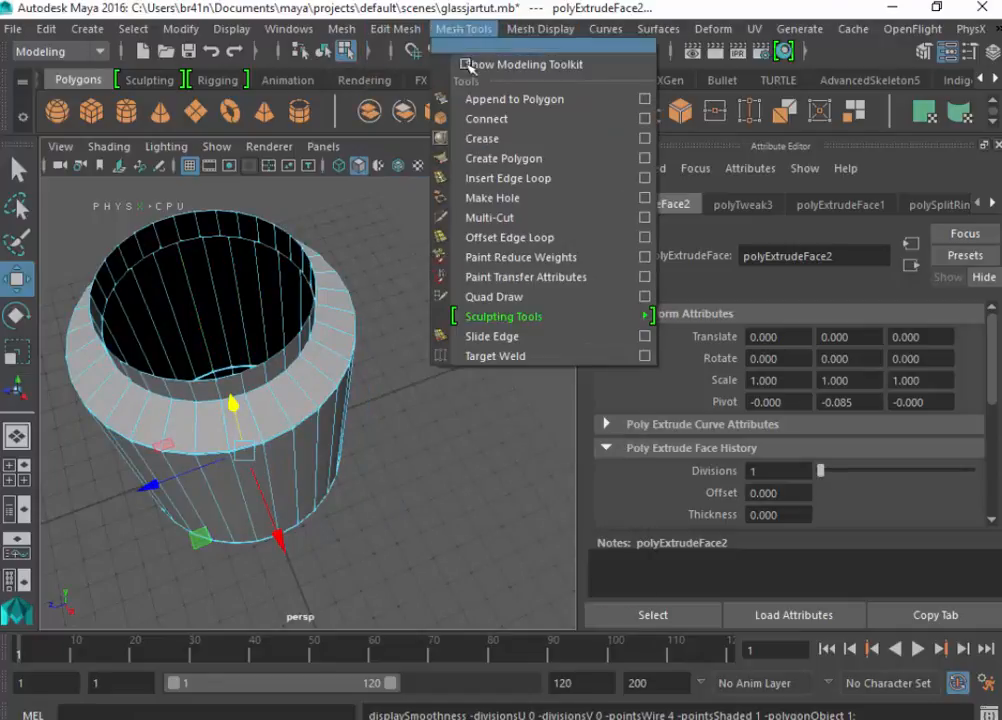
left_click(480, 190)
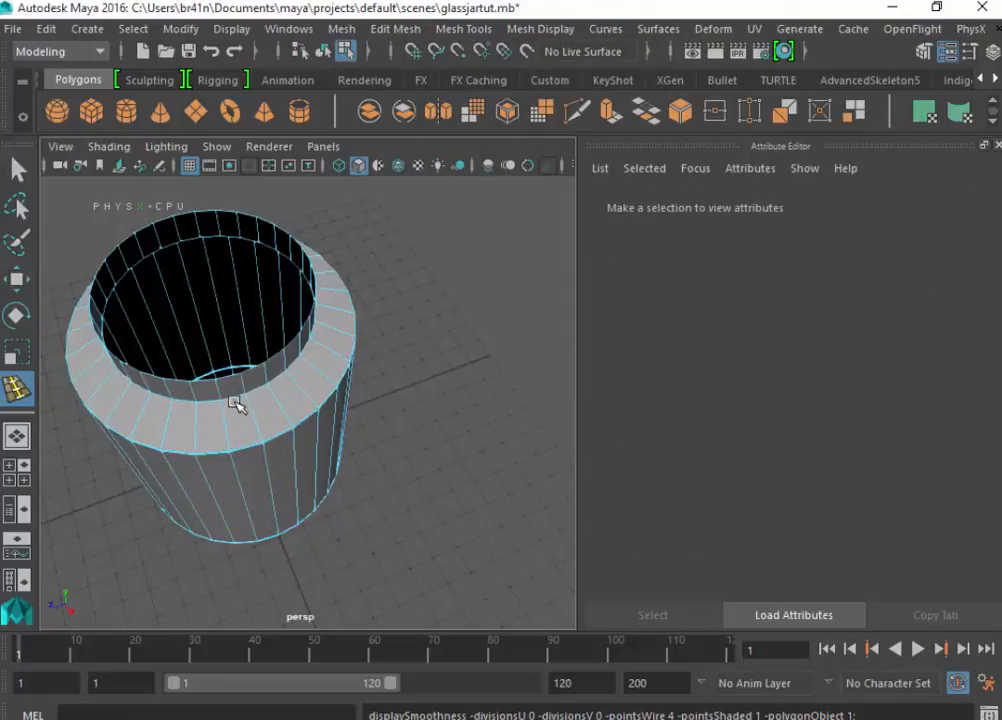
left_click(248, 400)
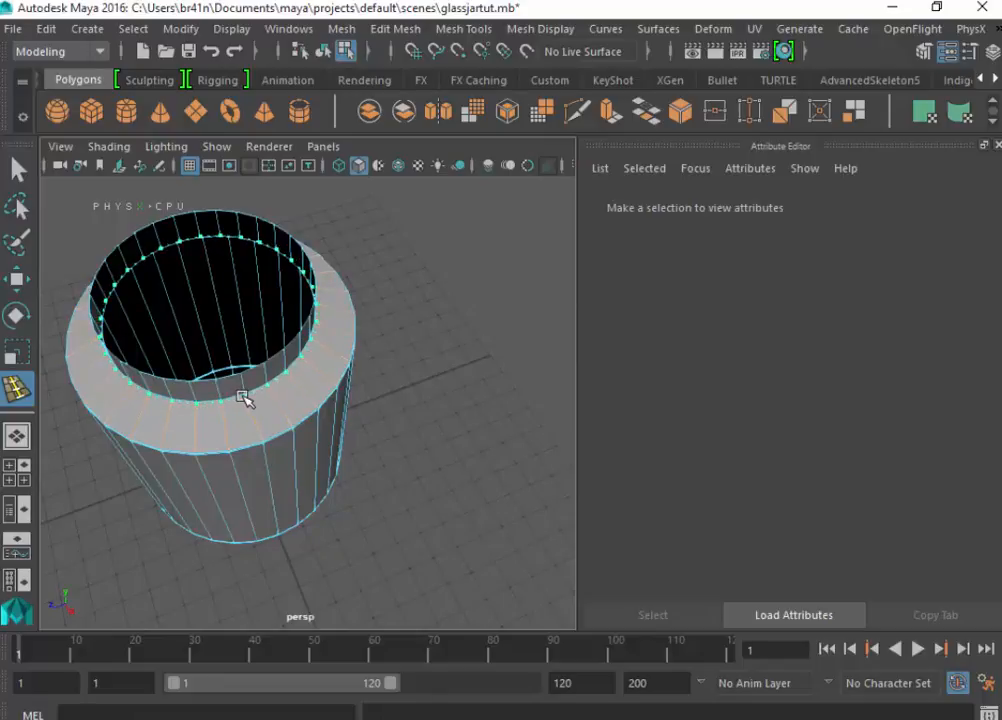
left_click(243, 397)
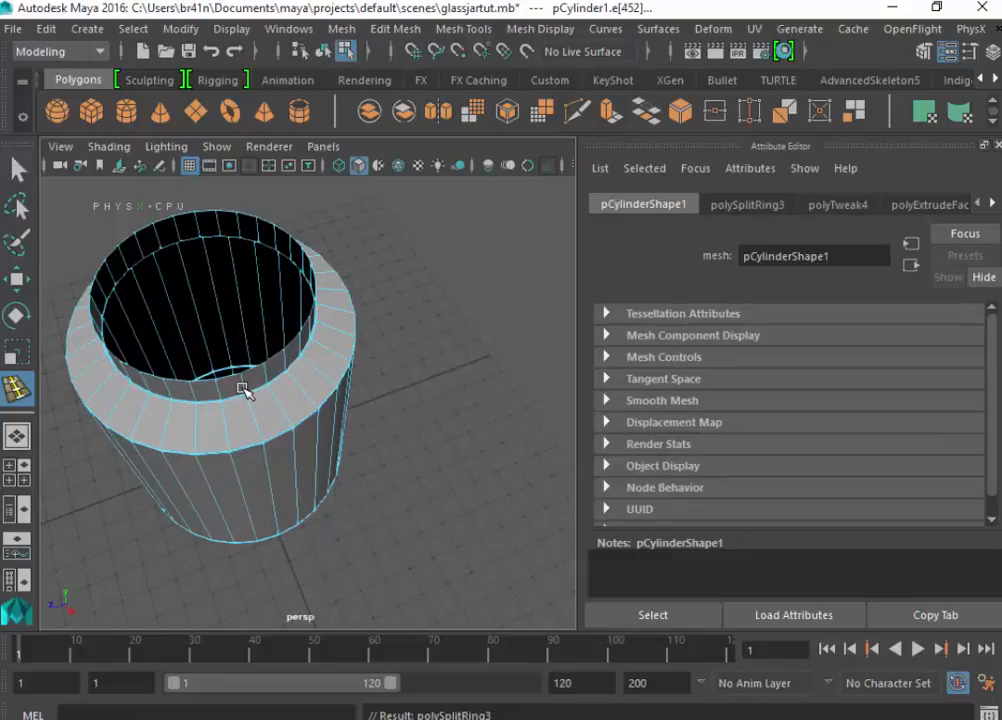
left_click(244, 386)
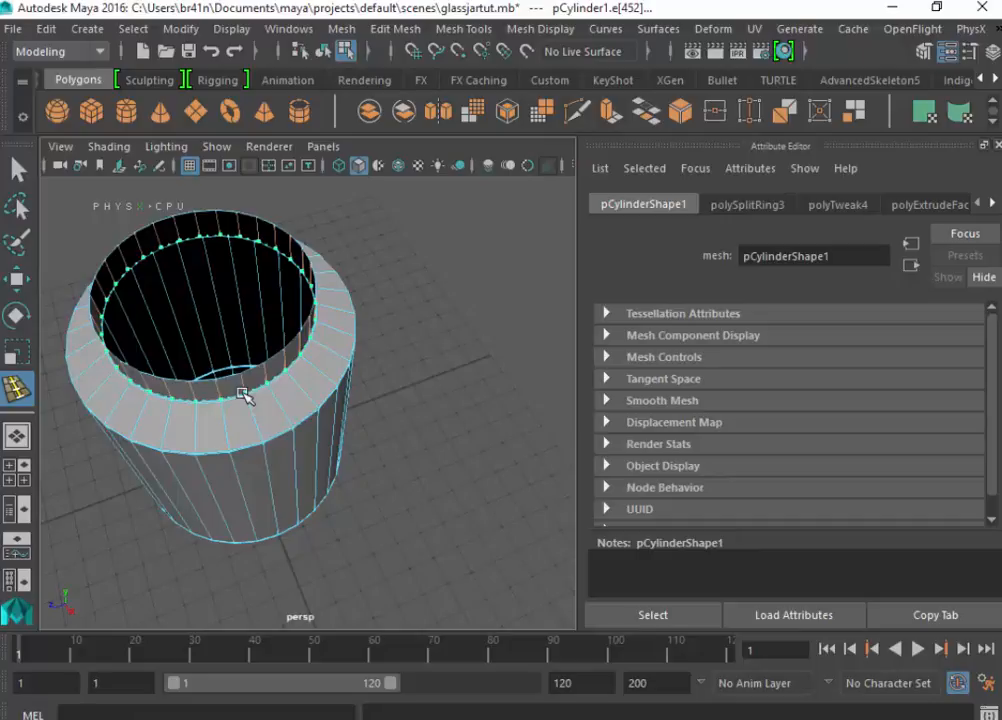
left_click(242, 395)
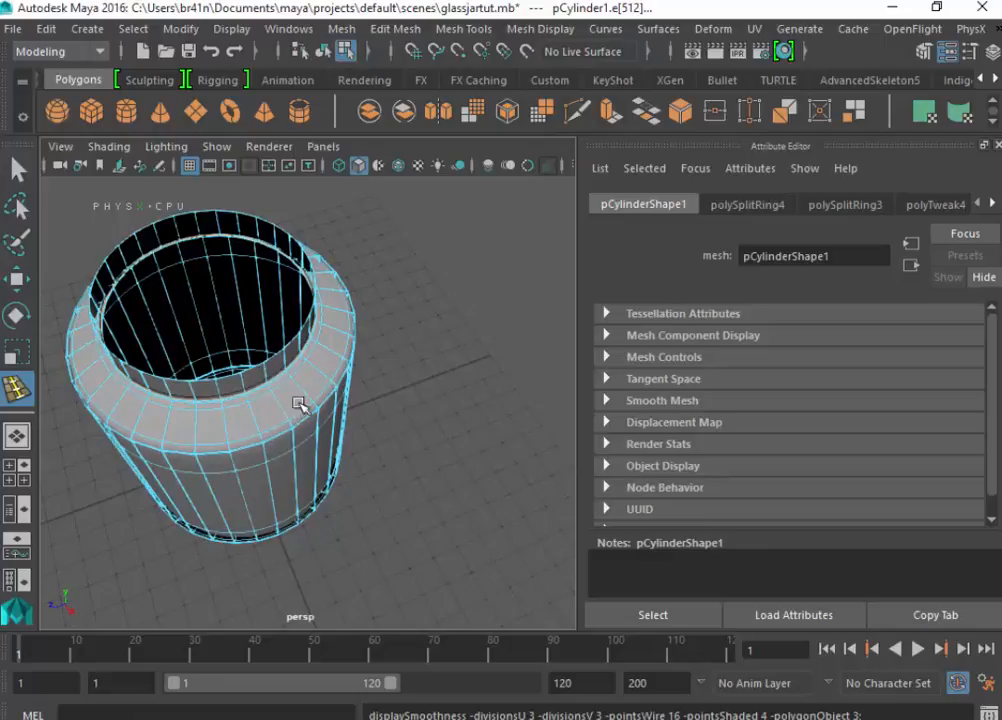
- Check the neck and shoulder in the smoothed preview and restore the unsmoothed display
left_click_drag(398, 485, 288, 440, "alt")
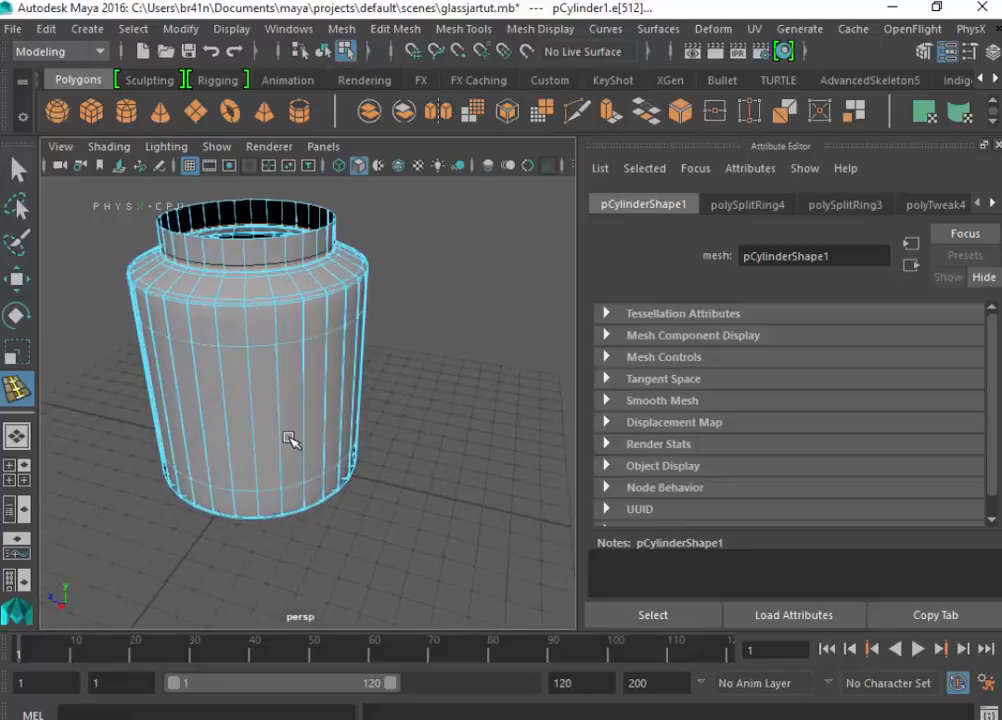
key("1")
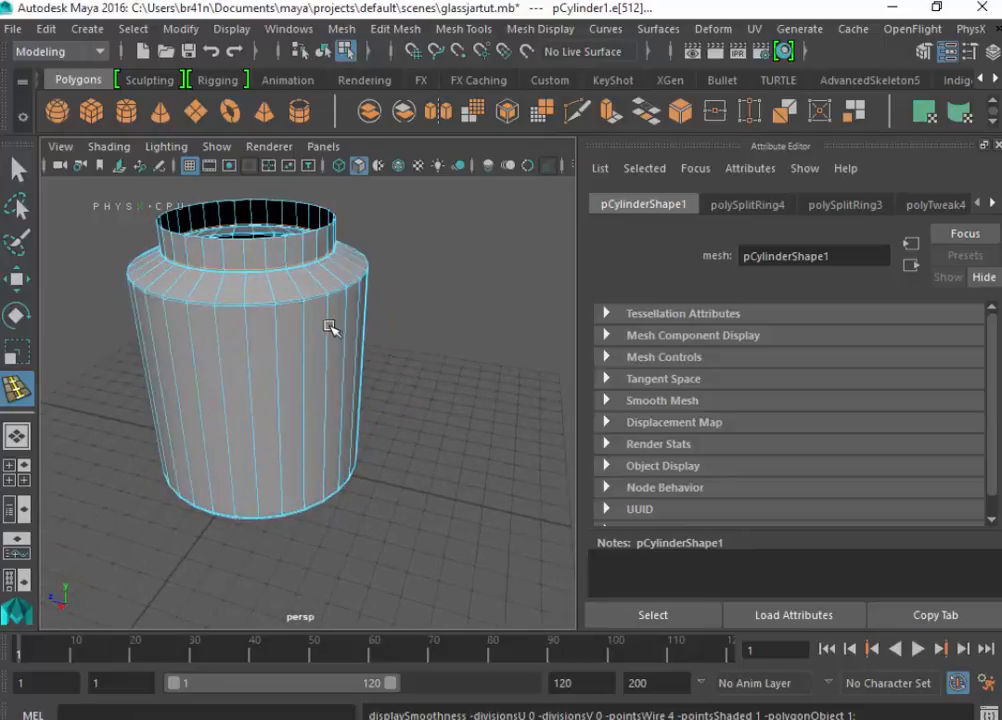
left_click_drag(401, 398, 326, 346, "alt")
right_click_drag(324, 341, 326, 135)
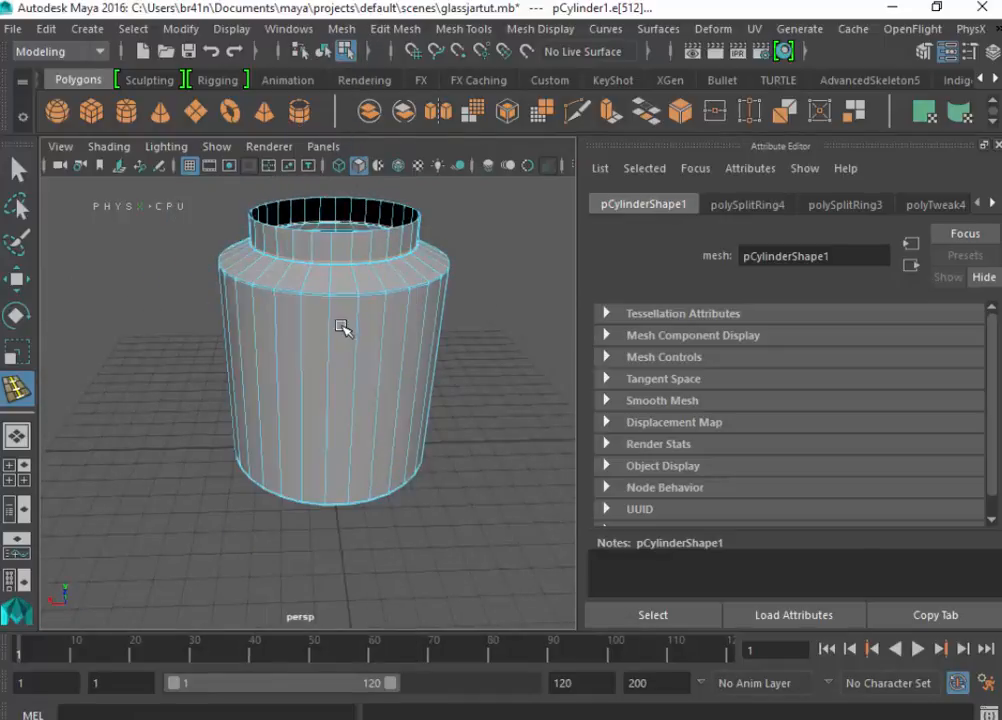
- In the side view, select the vertical body edges flanking the central group on both sides, excluding the outermost ones, and delete them
left_click(18, 168)
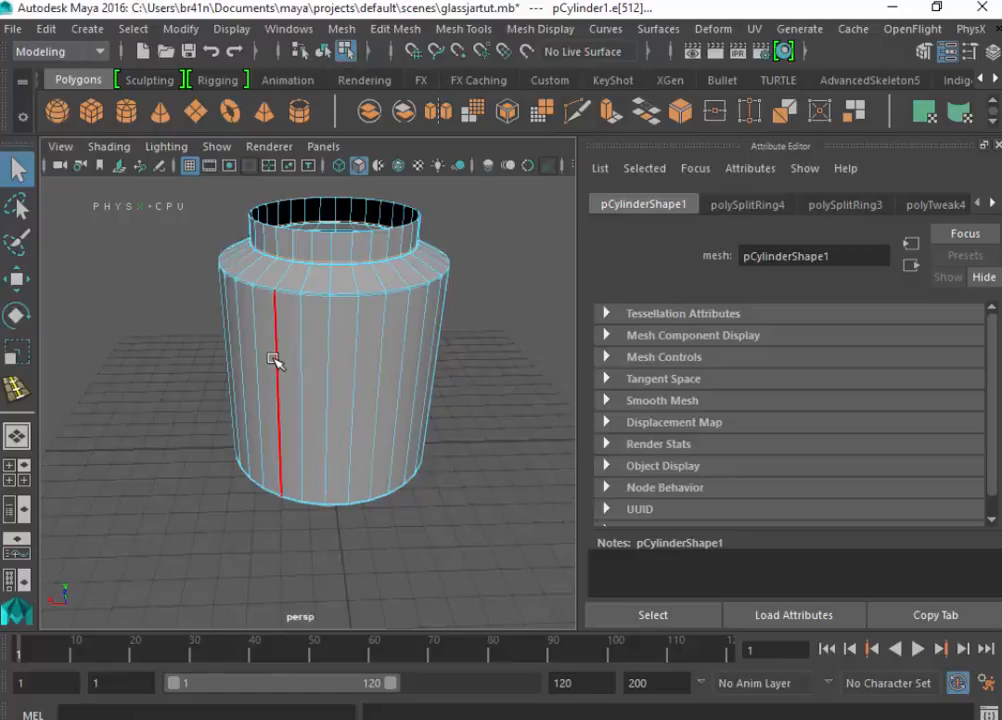
key("space")
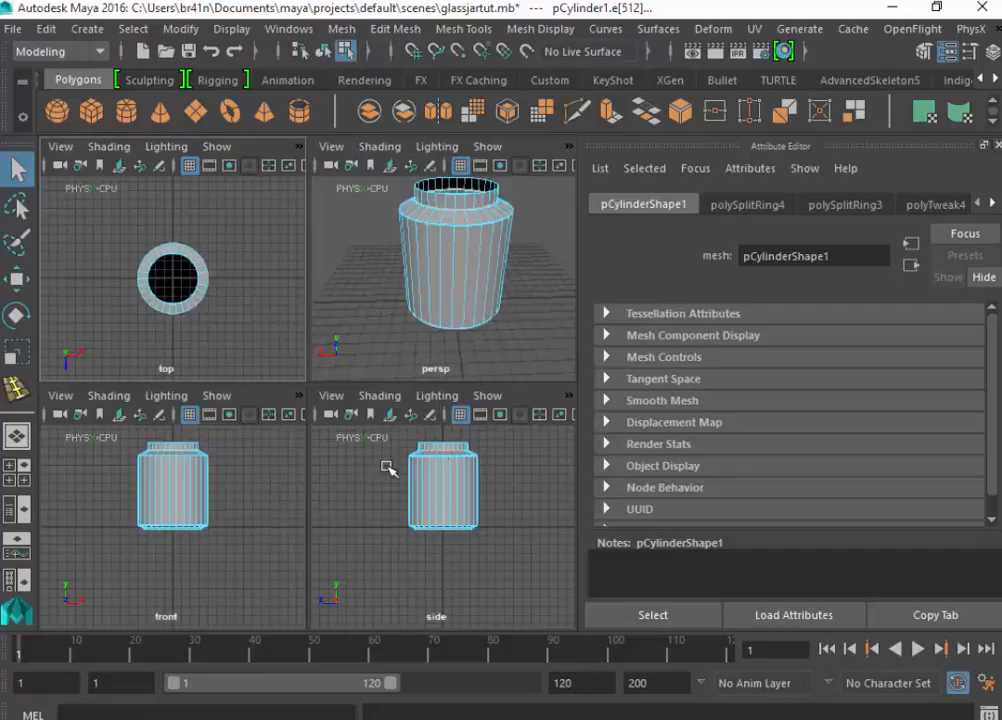
key("space")
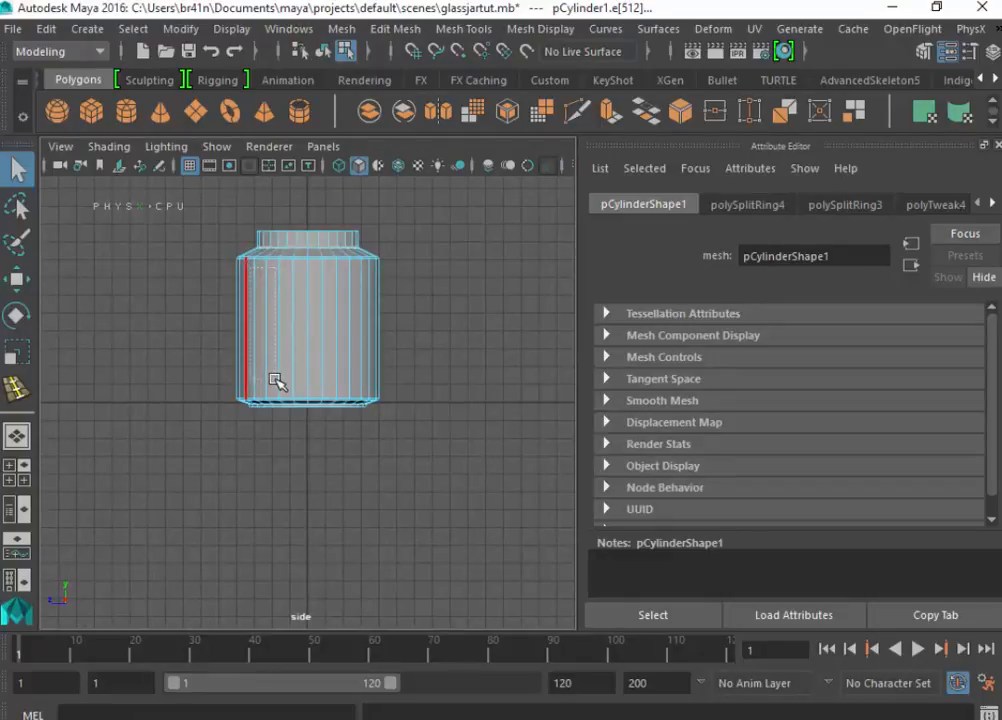
mouse_move(271, 375)
left_mouse_down()
mouse_move(271, 346)
mouse_move(254, 362)
left_mouse_up()
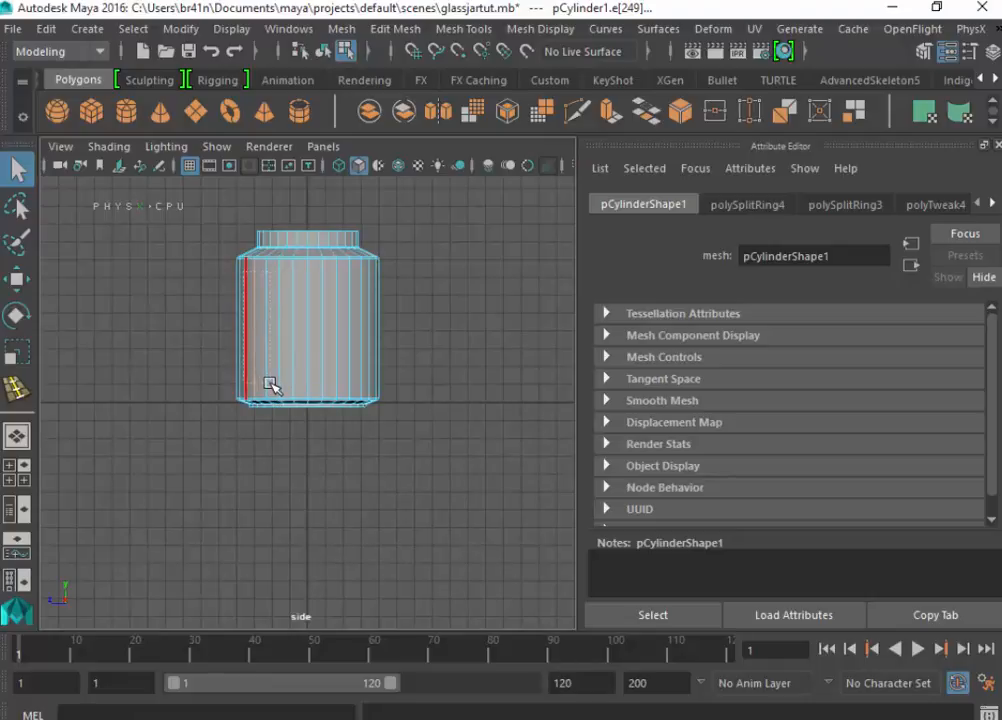
left_click_drag(270, 384, 268, 384)
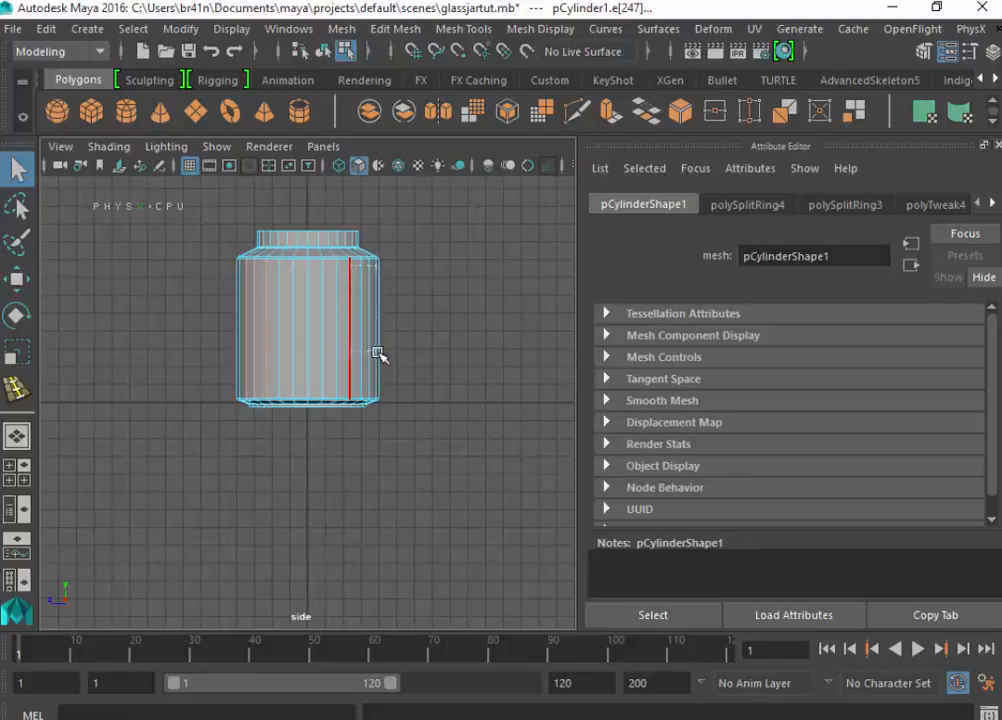
left_click(372, 387)
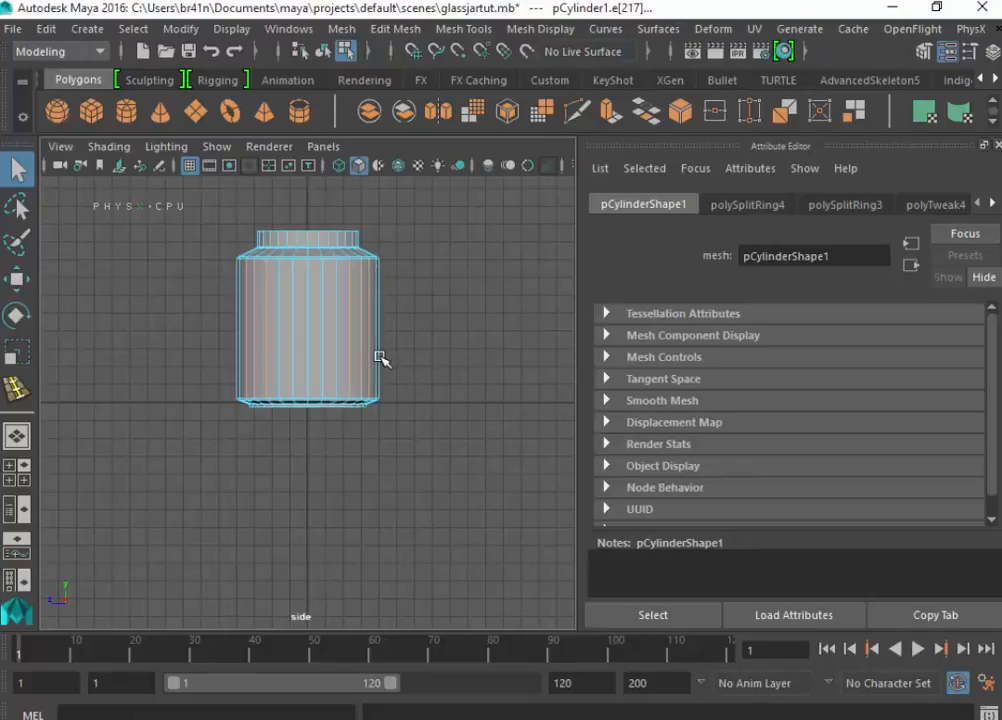
key("Delete")
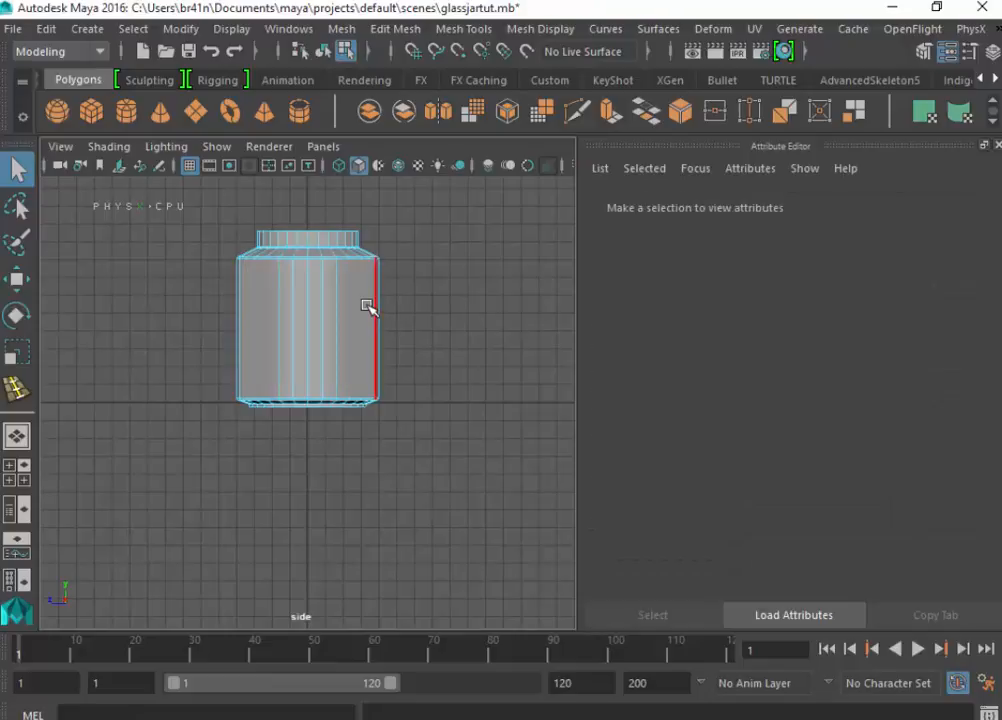
- Examine the jar's neck, opening and remaining vertical body edges from several angles in the perspective view
key("space")
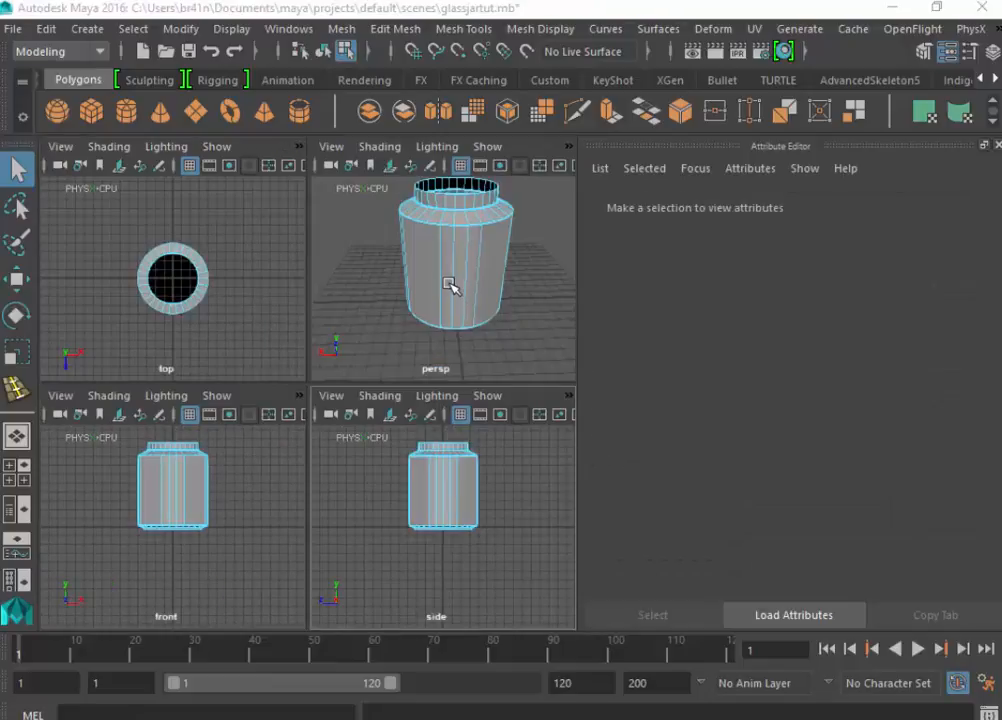
key("space")
left_click_drag(455, 308, 226, 341, "alt")
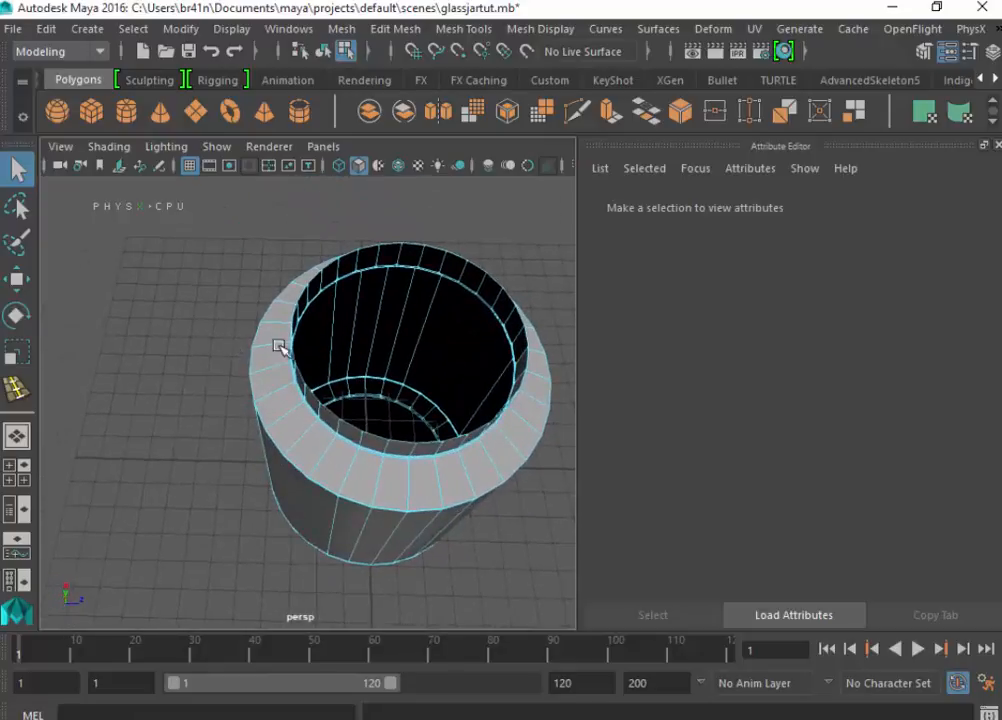
left_click_drag(522, 502, 415, 390, "alt")
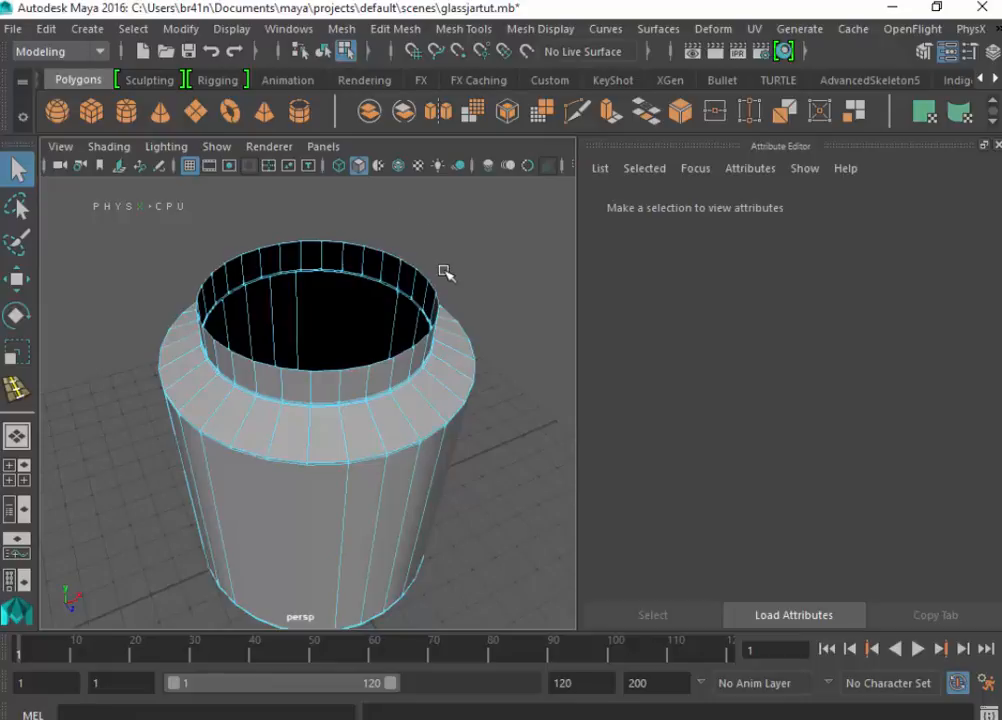
left_click_drag(446, 273, 210, 257, "alt")
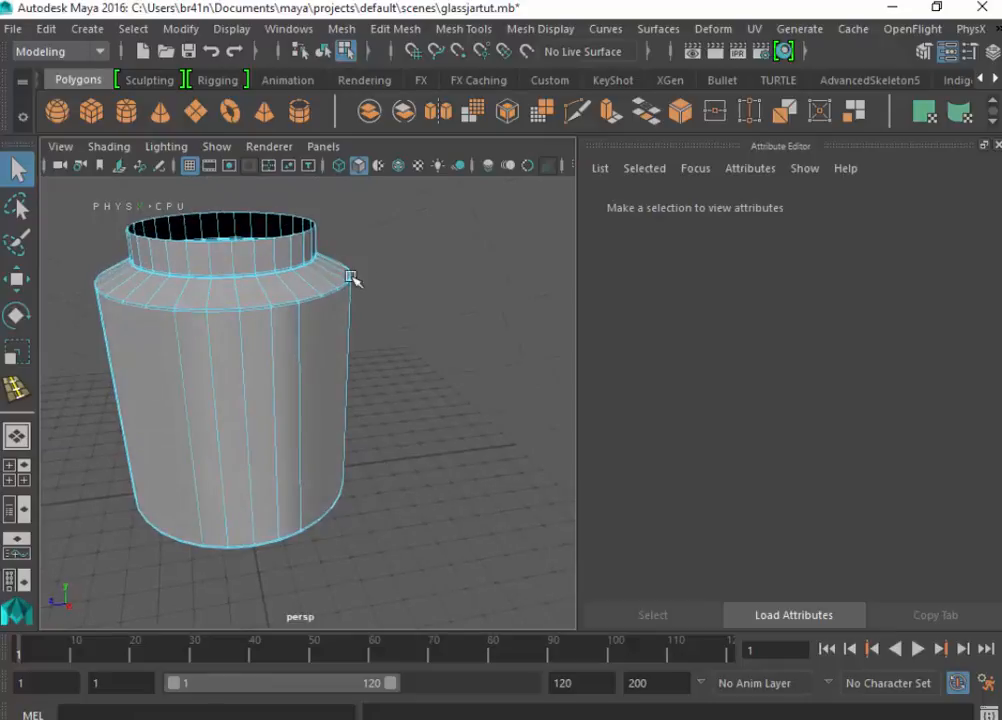
left_click_drag(352, 278, 262, 270, "alt")
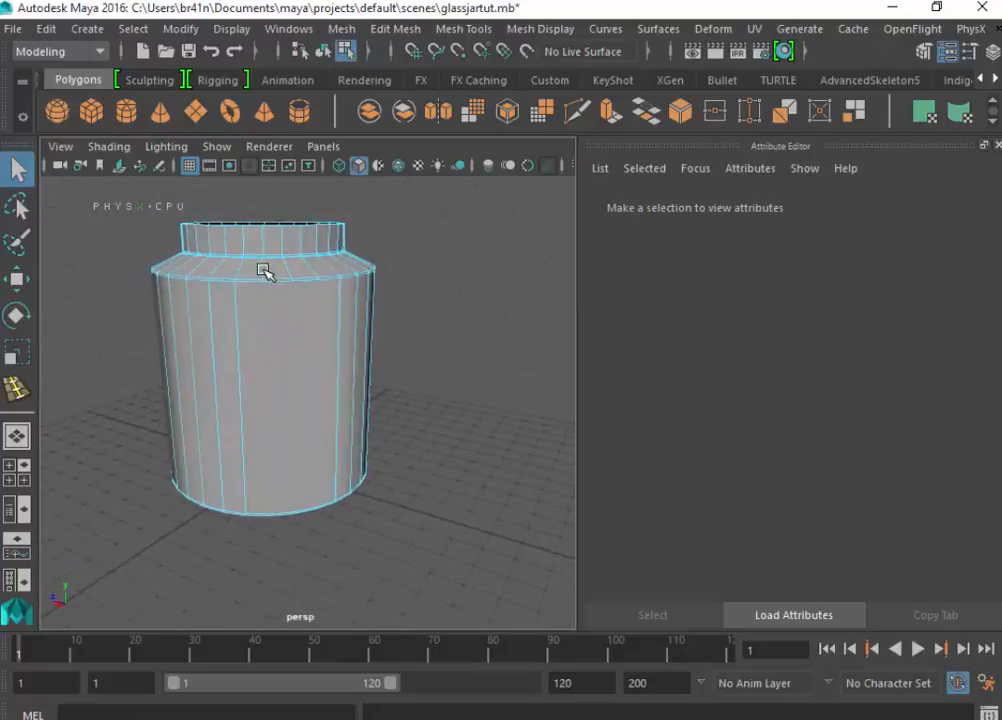
left_click_drag(409, 293, 282, 295, "alt")
left_click_drag(387, 293, 340, 289, "alt")
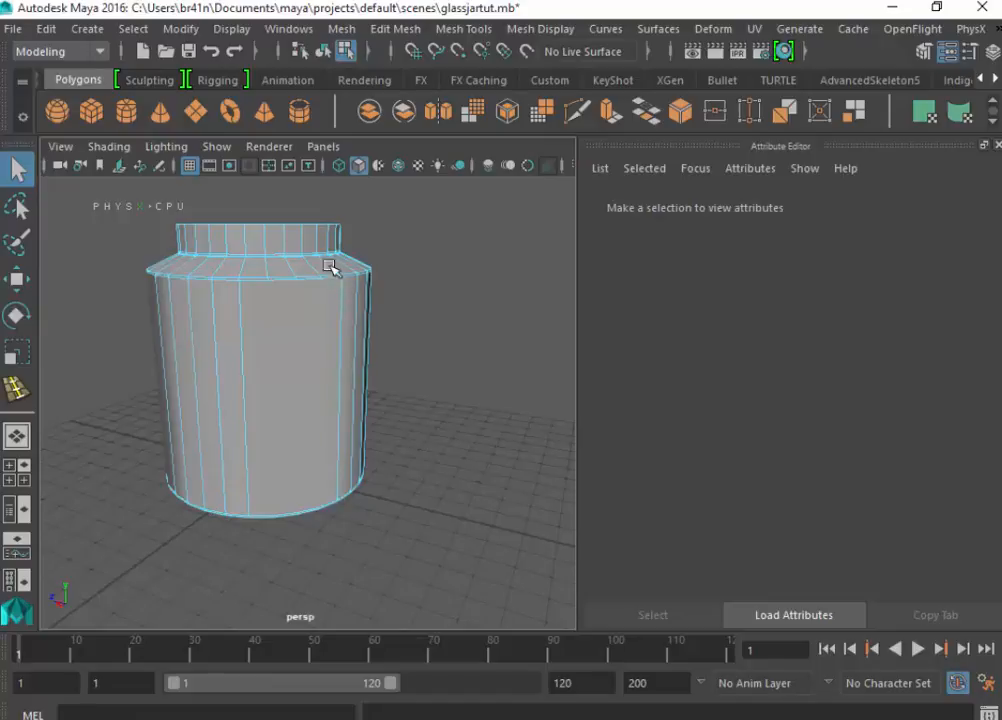
- Select one wide face on the jar body and check the body in the smoothed preview, then restore the unsmoothed display
right_click(293, 310)
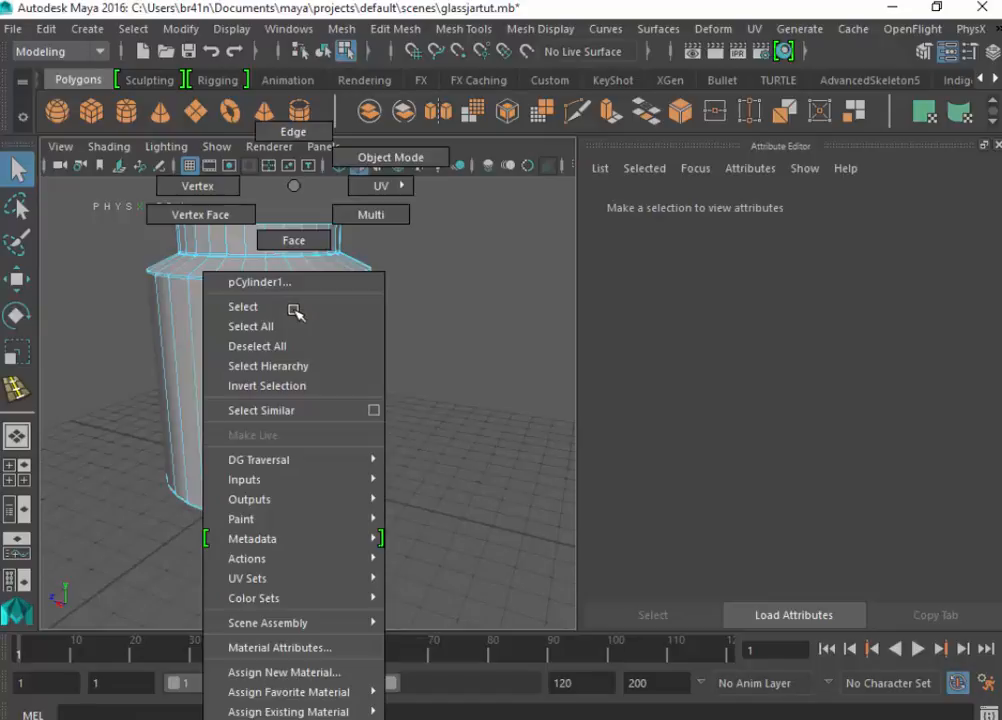
left_click(290, 239)
left_click(285, 340)
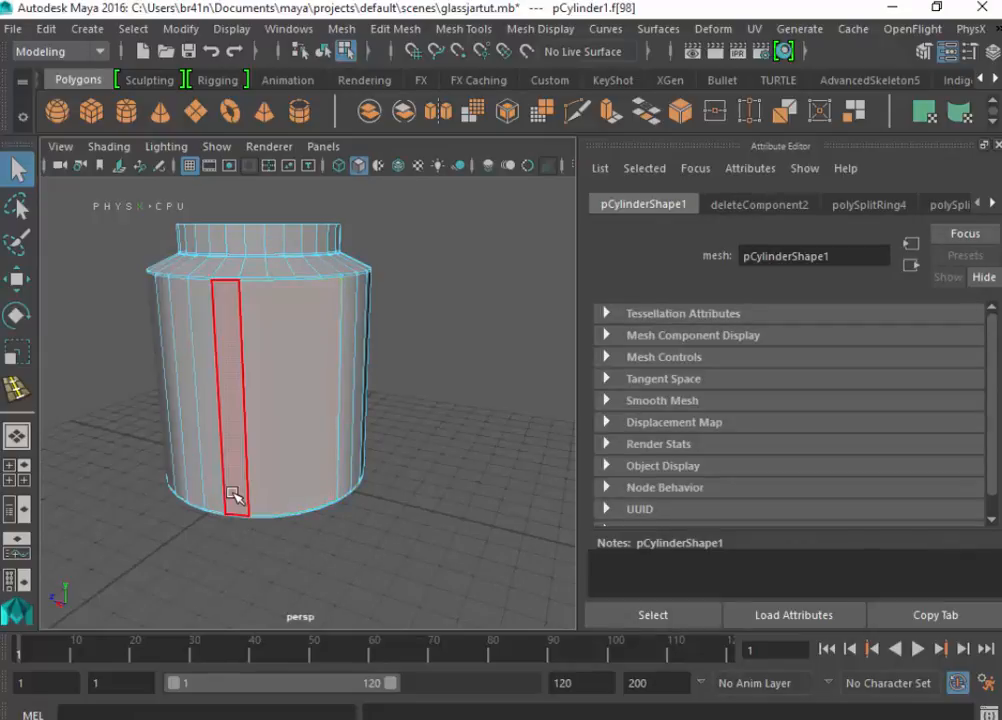
key("3")
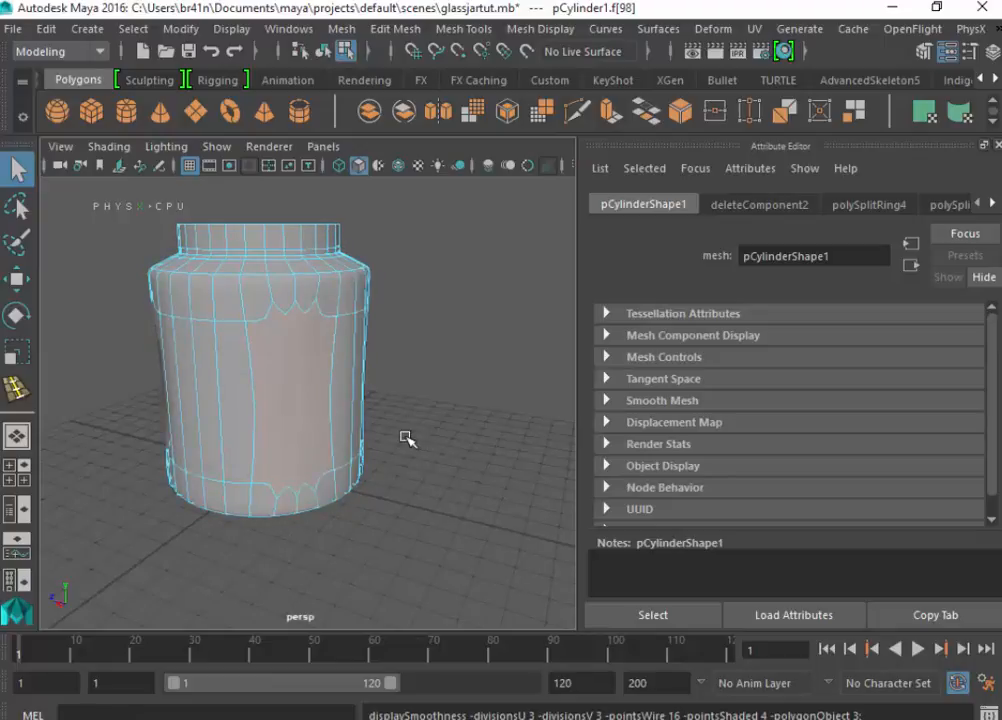
left_click_drag(406, 437, 604, 403, "alt")
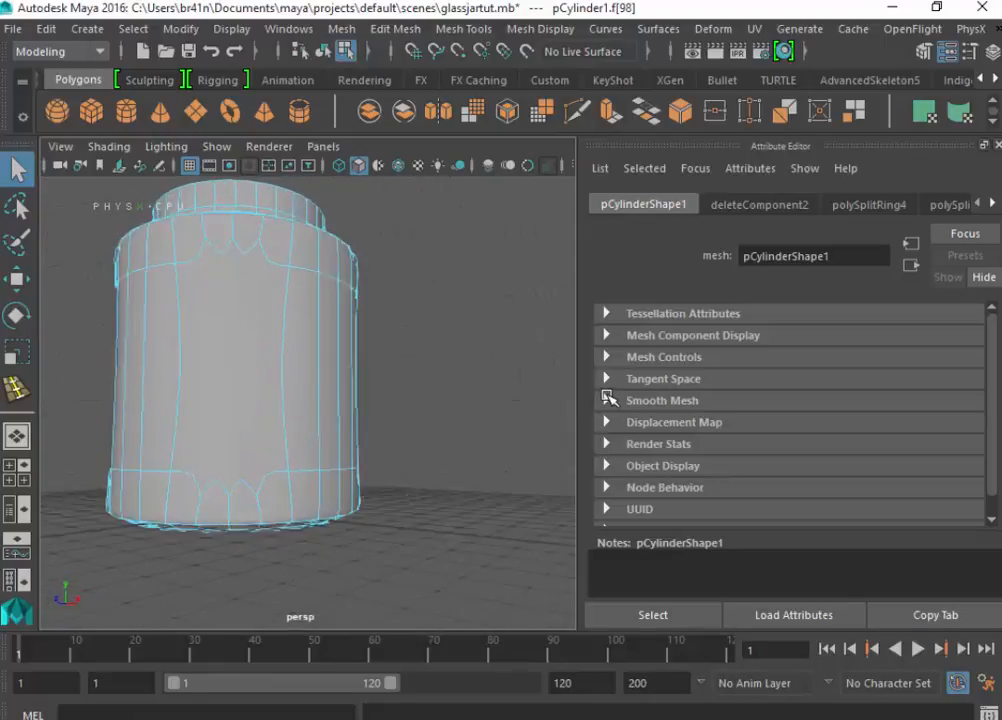
key("1")
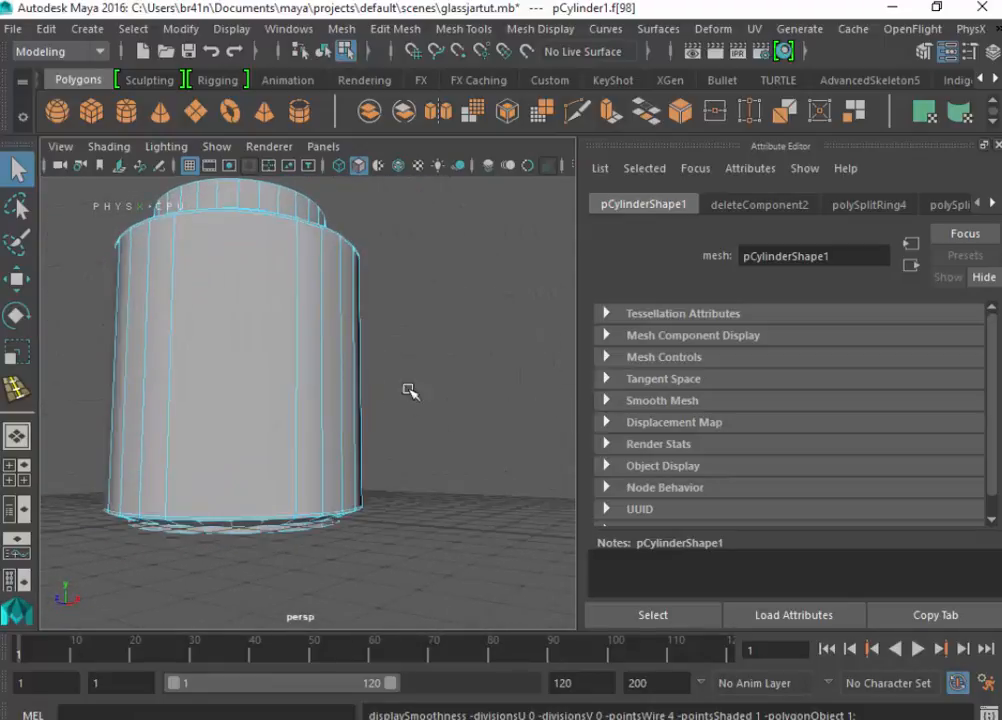
- Add the three remaining wide body faces to the selection and extrude all four with a thickness of 0.025
left_click(245, 371)
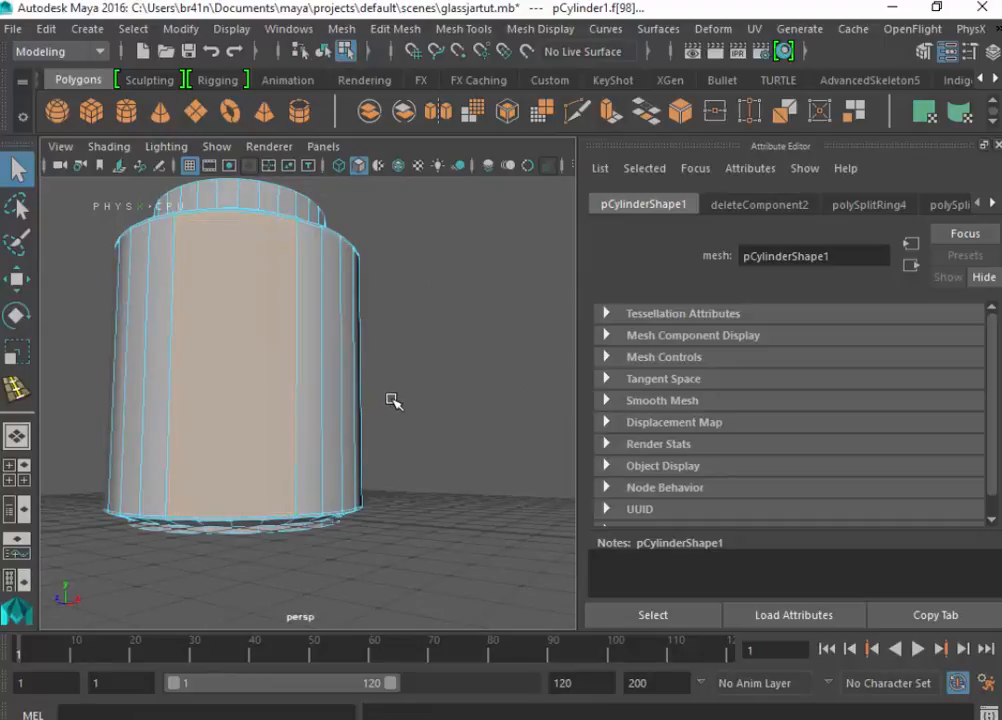
left_click_drag(410, 417, 465, 394, "alt")
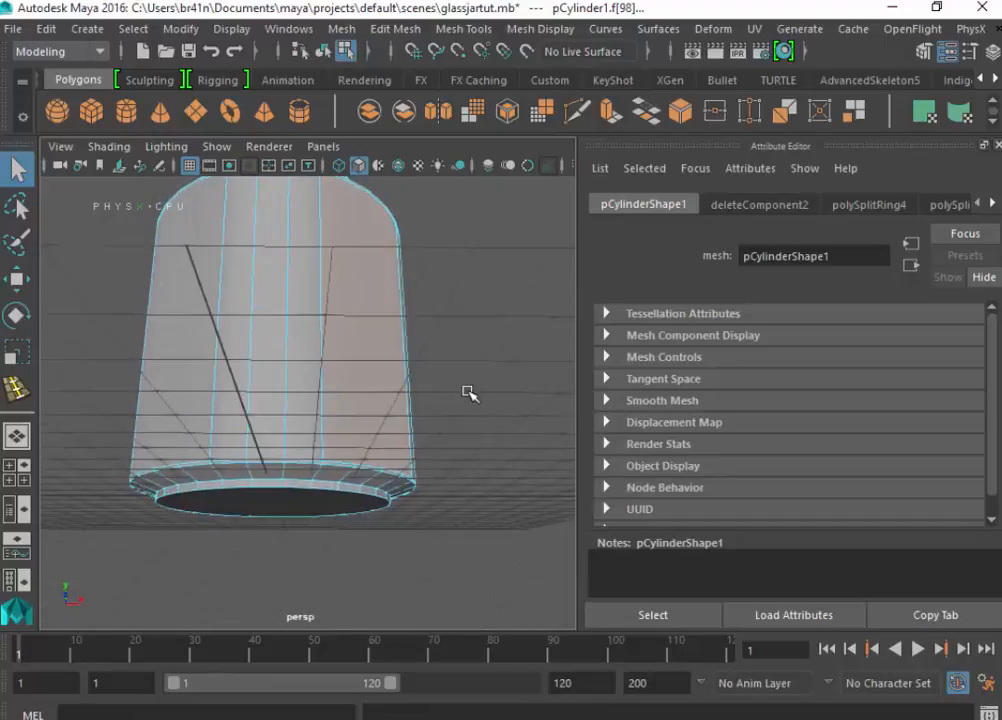
left_click(172, 371, "shift")
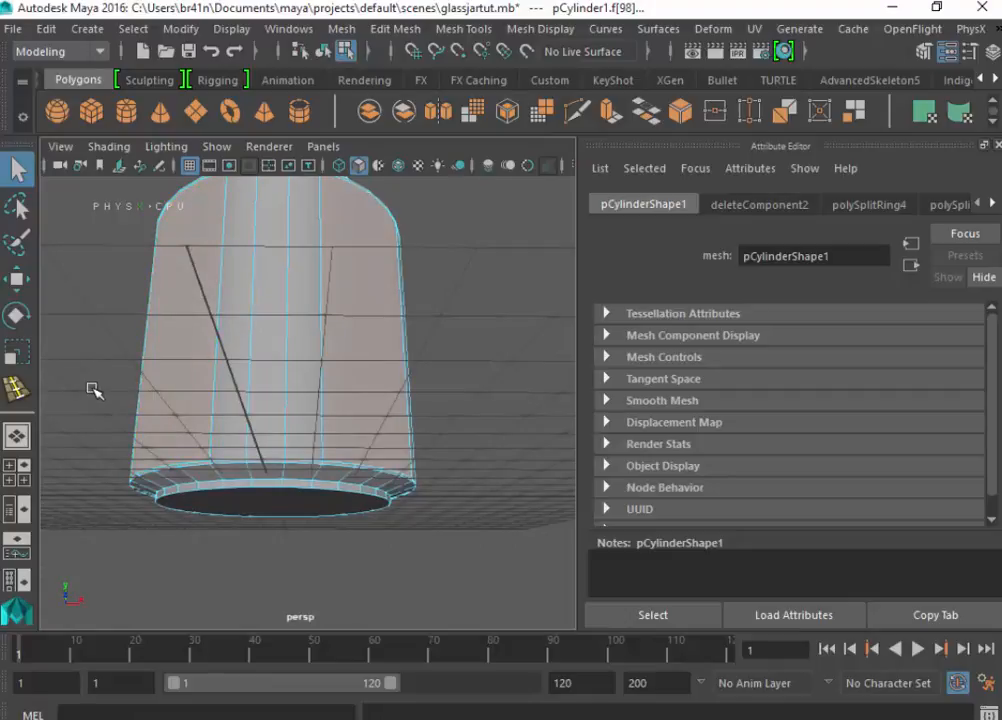
left_click_drag(94, 390, 329, 441, "alt")
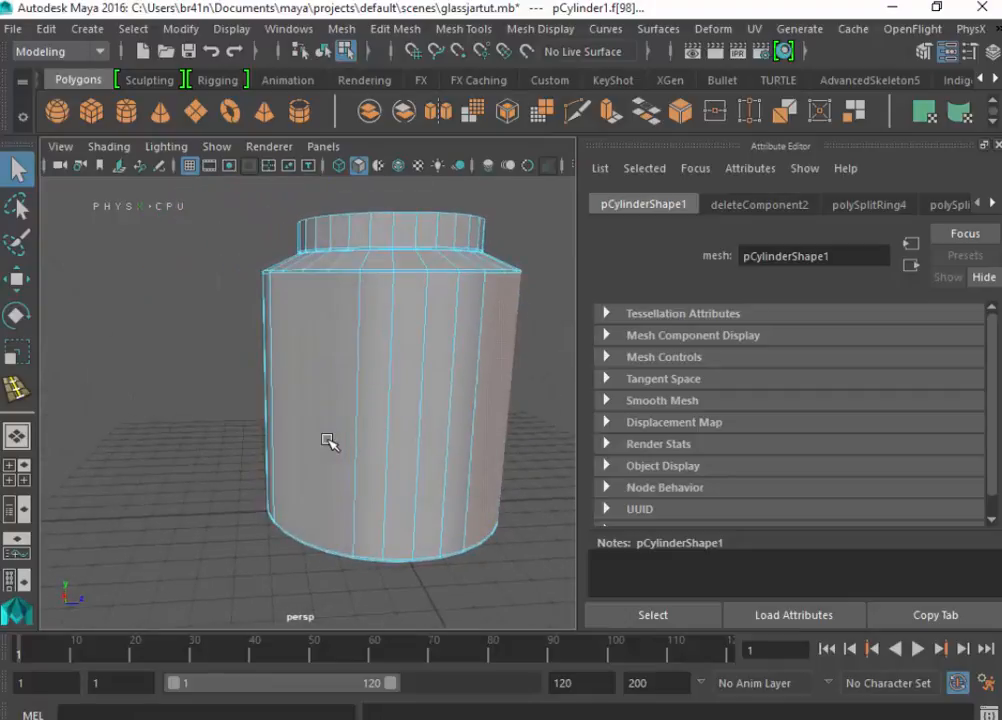
left_click(293, 398, "shift")
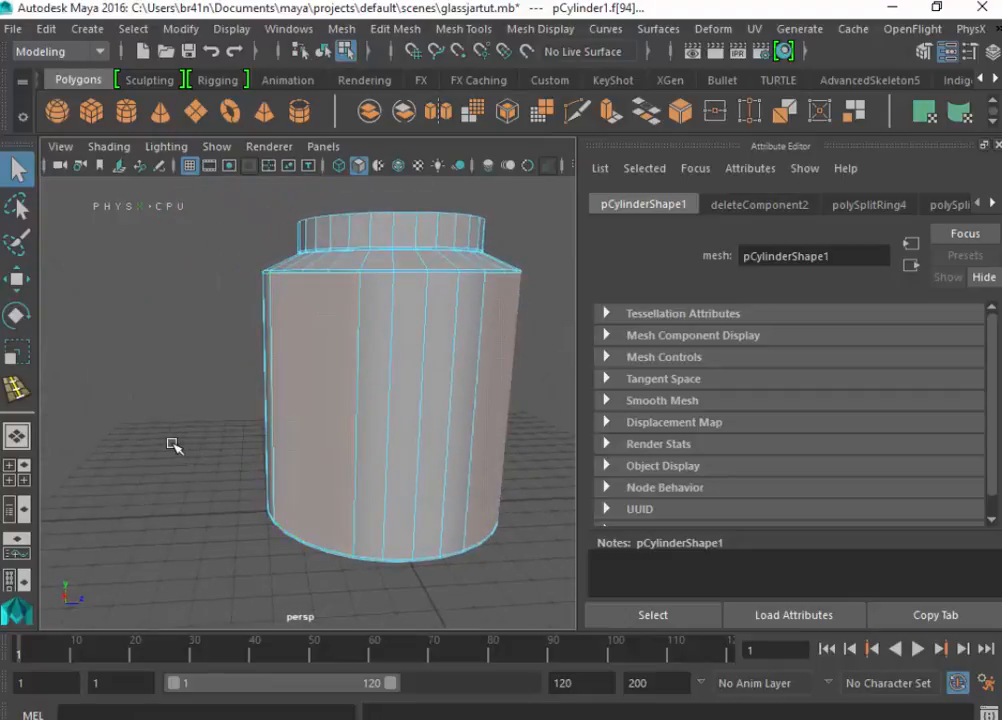
left_click_drag(172, 445, 333, 461, "alt")
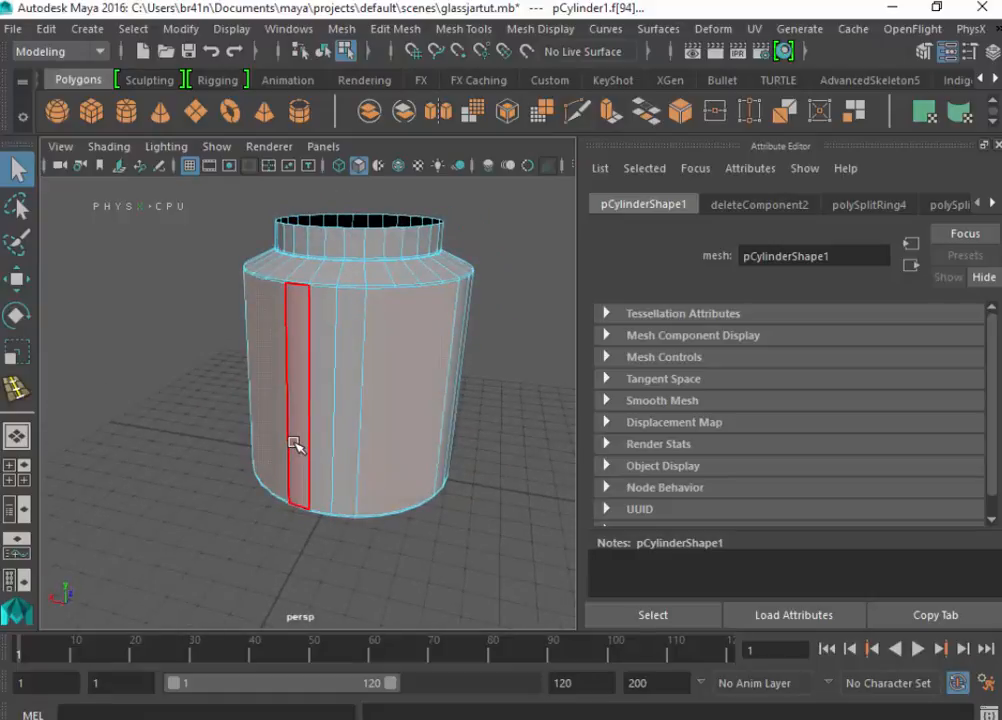
left_click(395, 28)
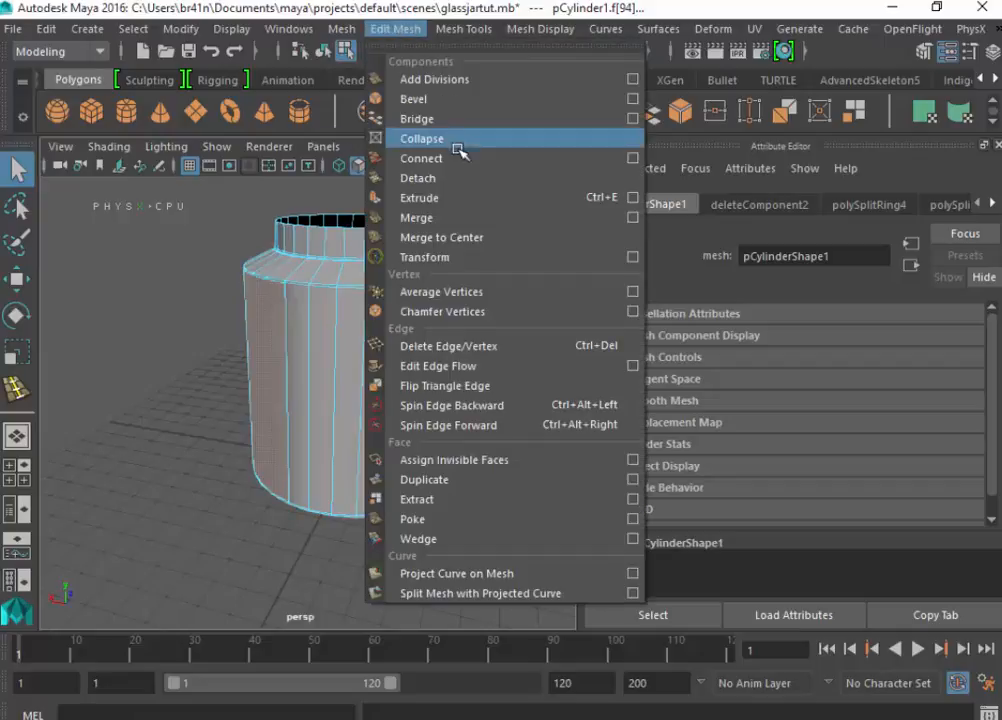
left_click(440, 197)
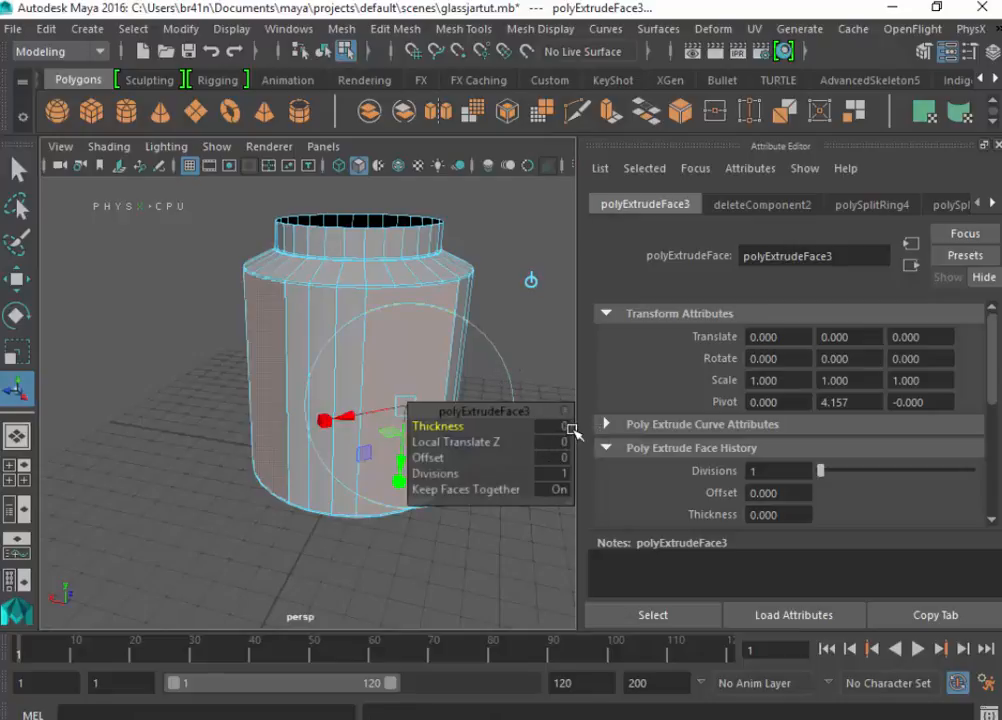
left_click(566, 424)
type("0.025")
key("Return")
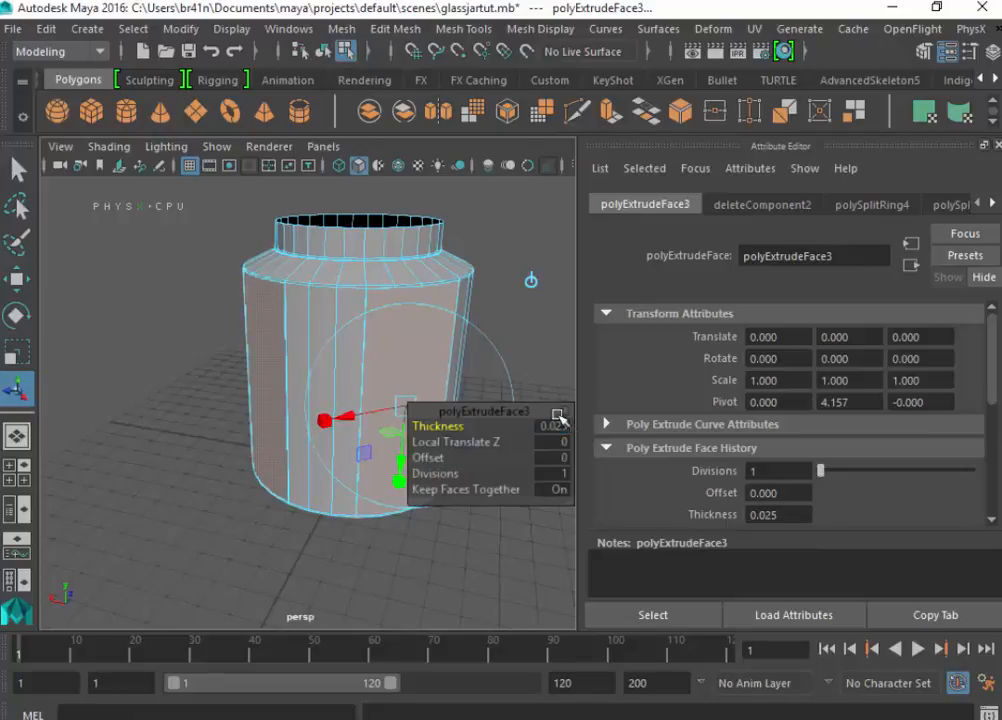
left_click(520, 243)
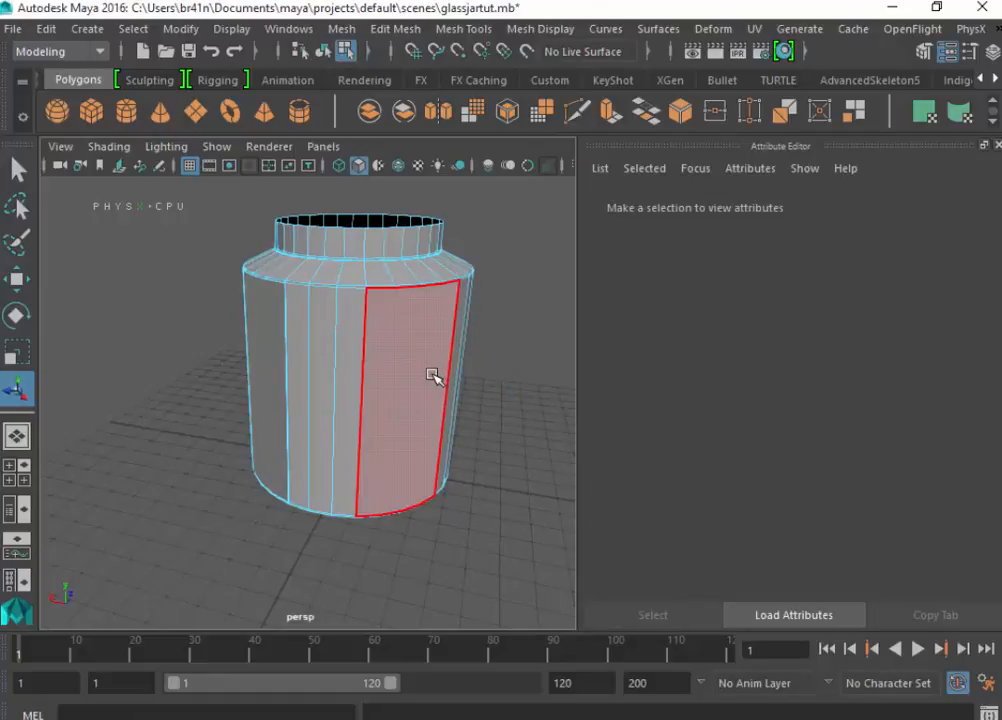
- Inspect the extruded jar in the smoothed preview, return to object mode and restore the unsmoothed display with the jar selected
key("3")
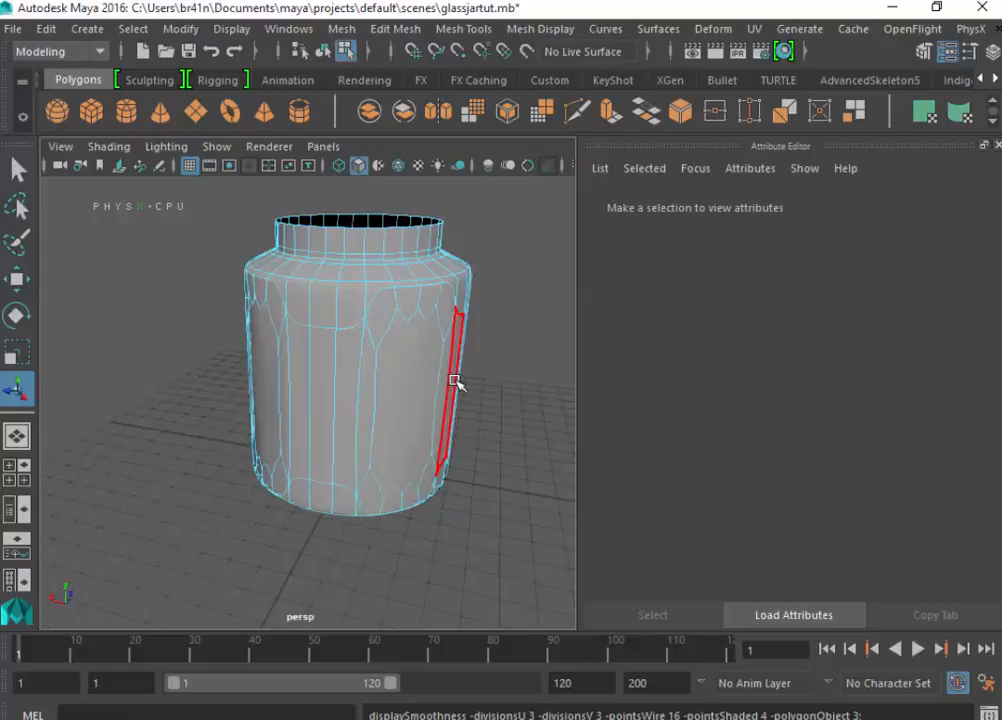
left_click_drag(481, 358, 476, 394, "alt")
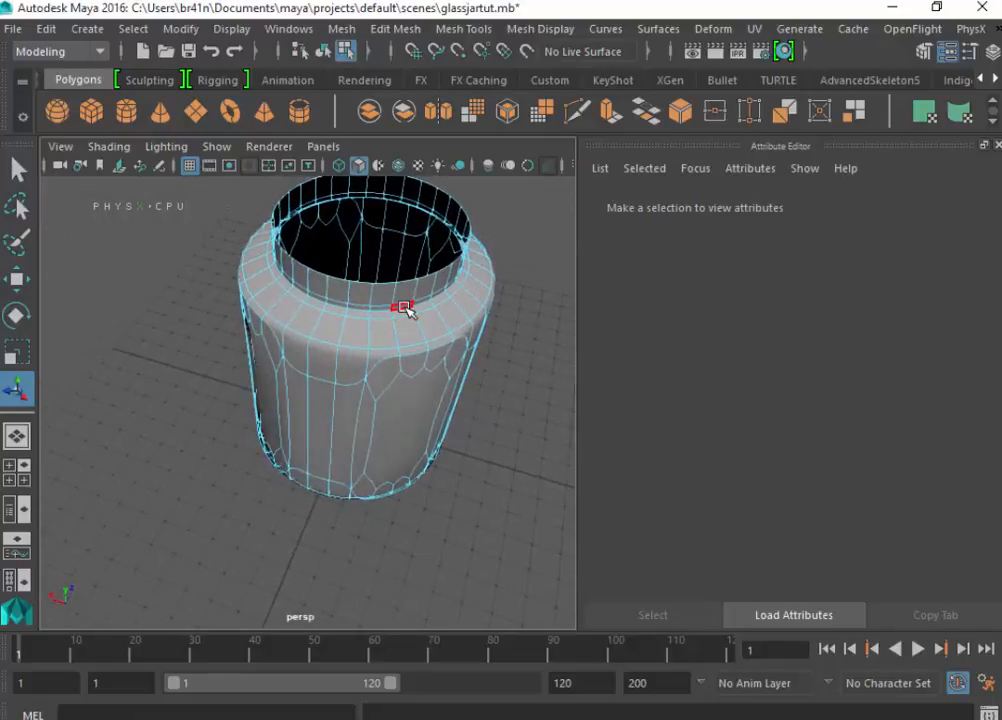
right_click_drag(404, 185, 458, 164)
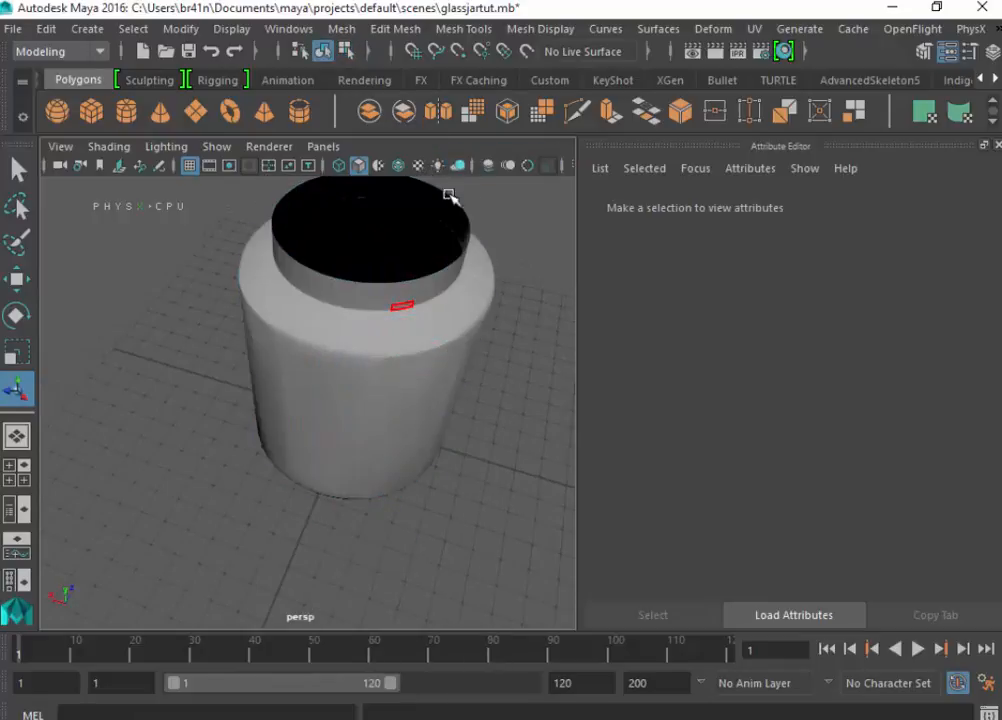
left_click(385, 338)
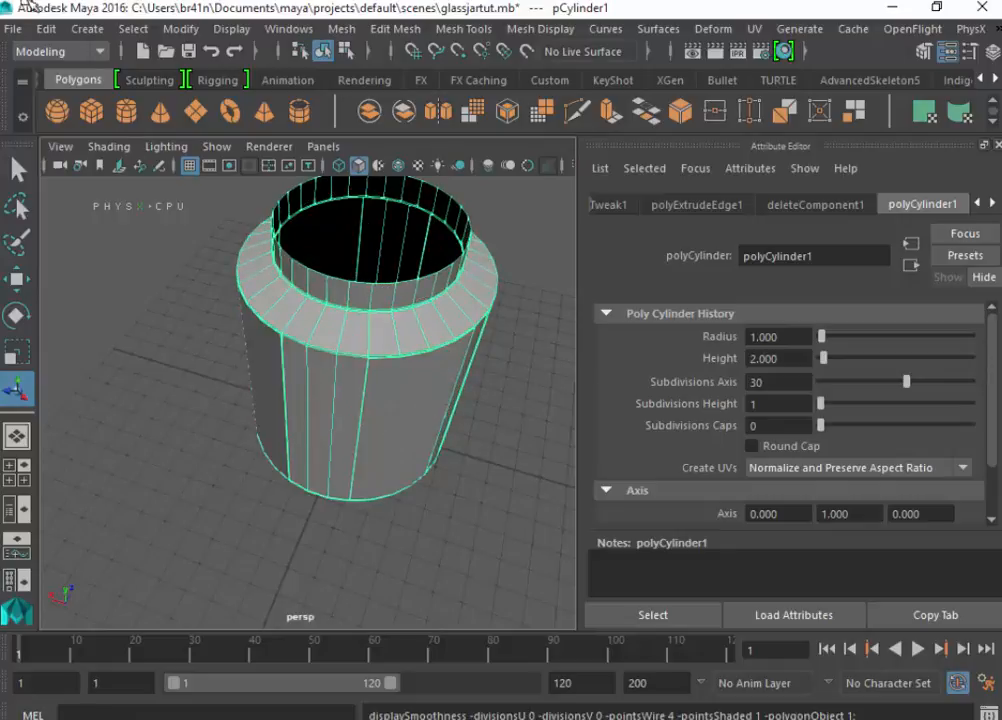
- Create a polygon helix and raise it to the jar's opening
left_click(82, 30)
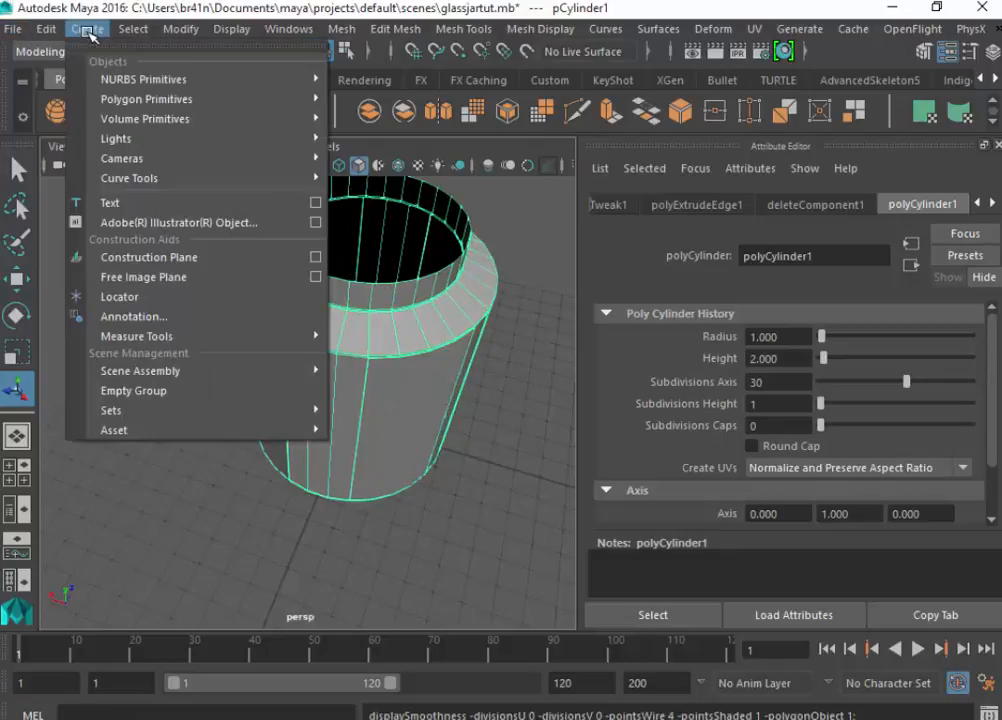
mouse_move(150, 99)
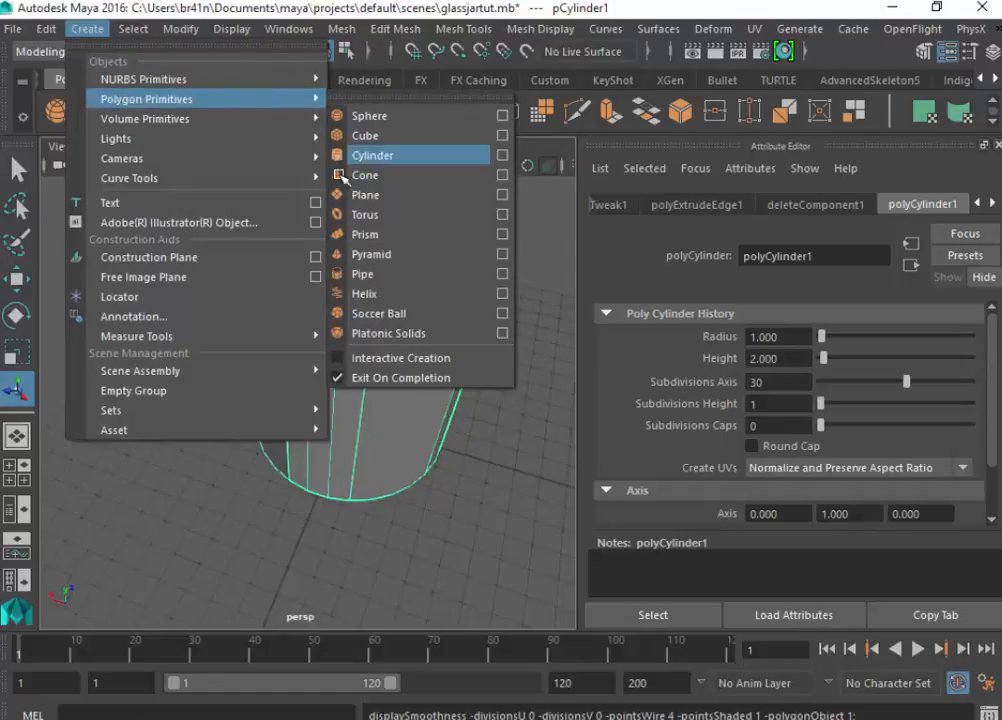
left_click(366, 291)
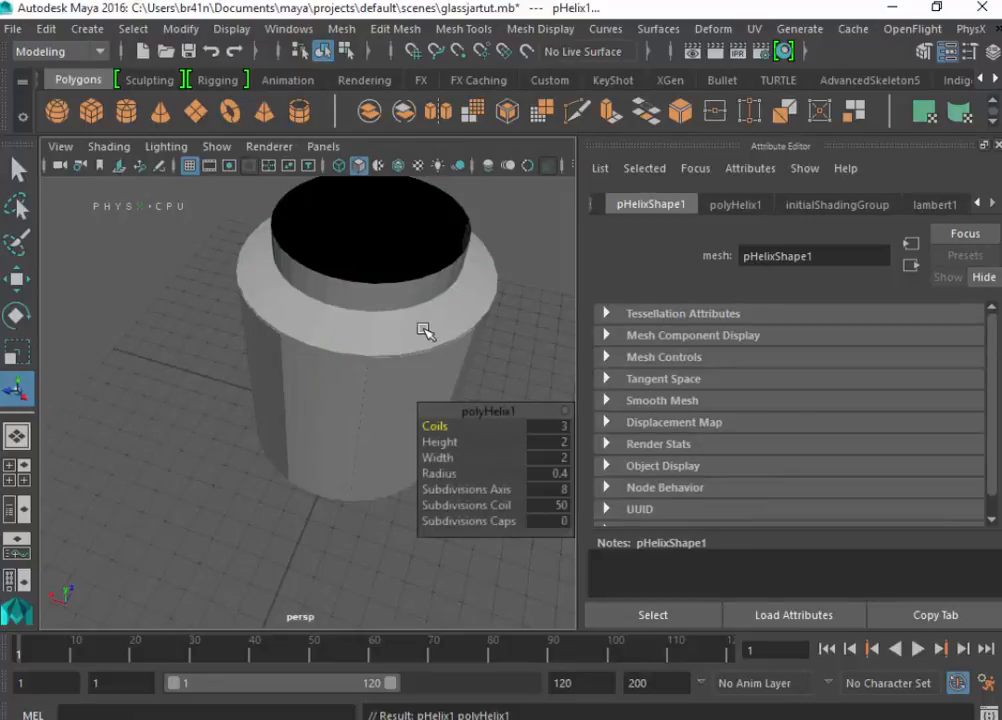
key("w")
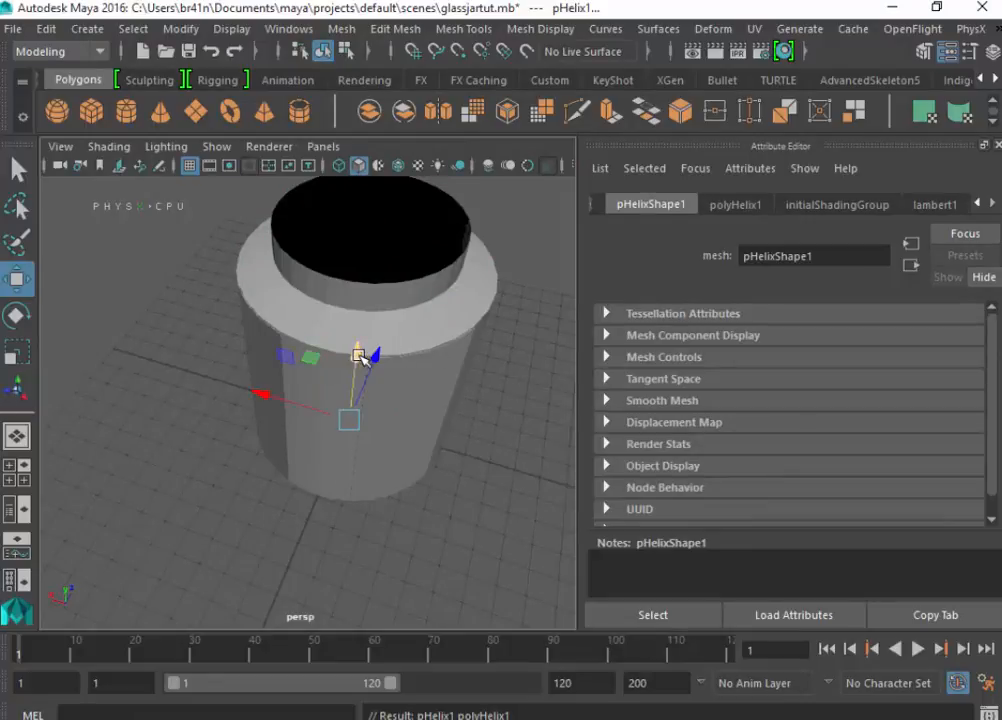
left_click_drag(360, 416, 374, 162)
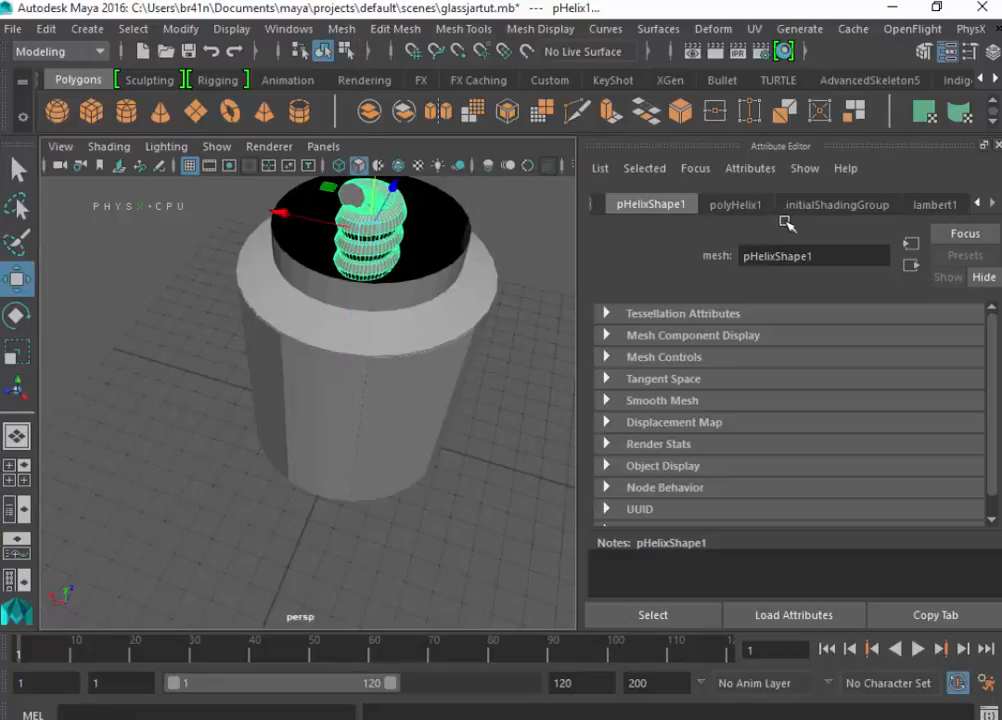
- Fit the helix around the neck with a width of 6.632, a height of 1.334 and a radius of 0.09
left_click(738, 205)
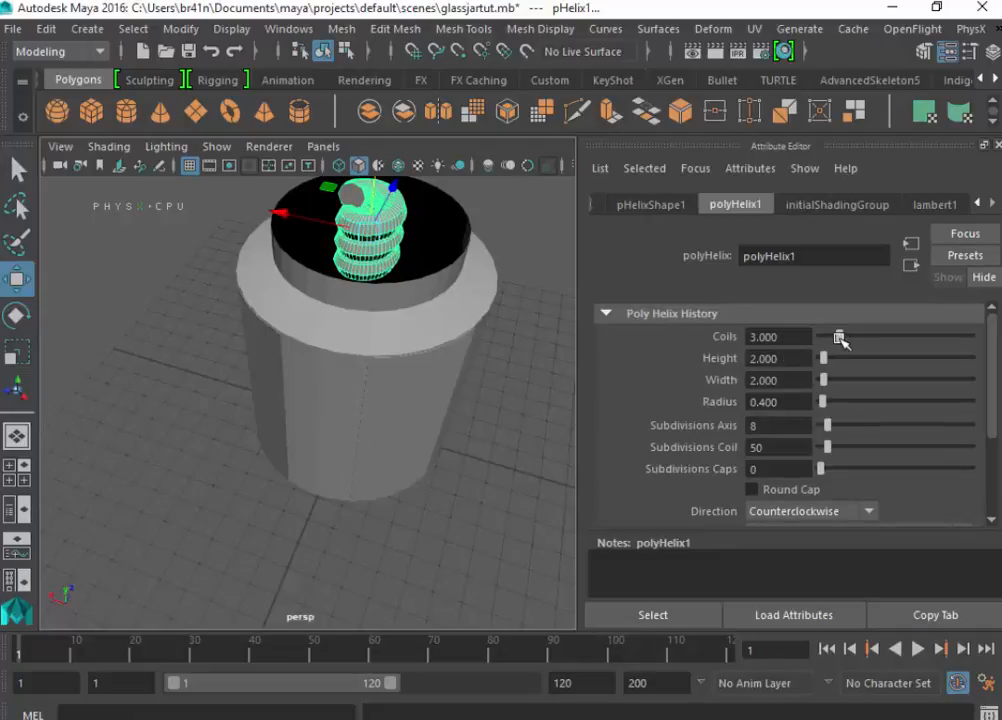
mouse_move(824, 401)
left_mouse_down()
mouse_move(835, 403)
mouse_move(825, 404)
left_mouse_up()
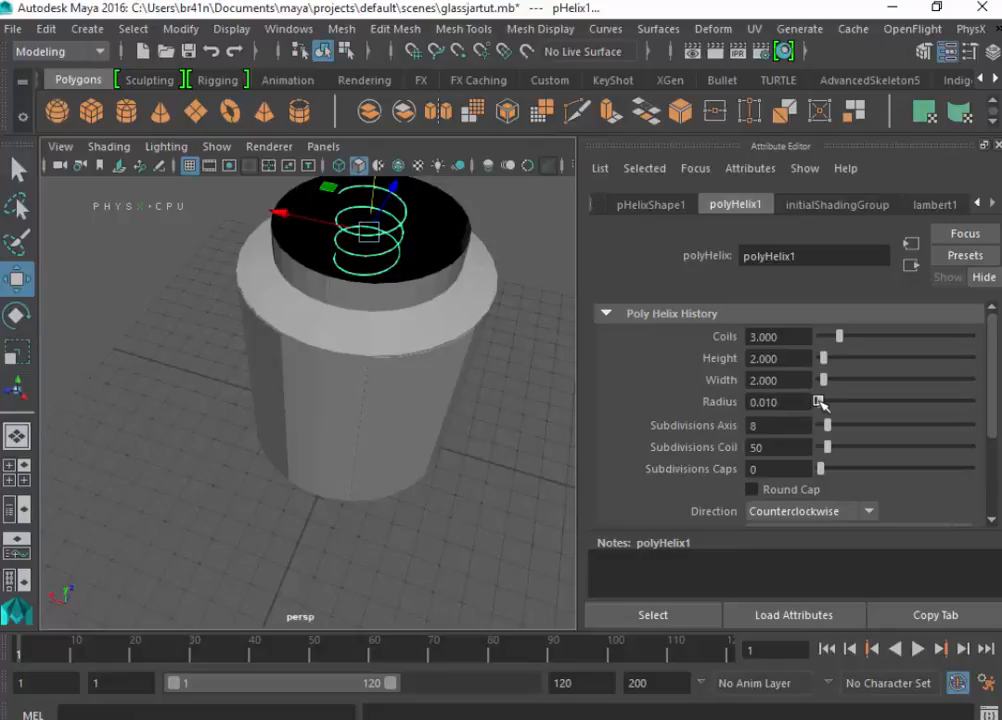
left_click_drag(824, 403, 827, 363)
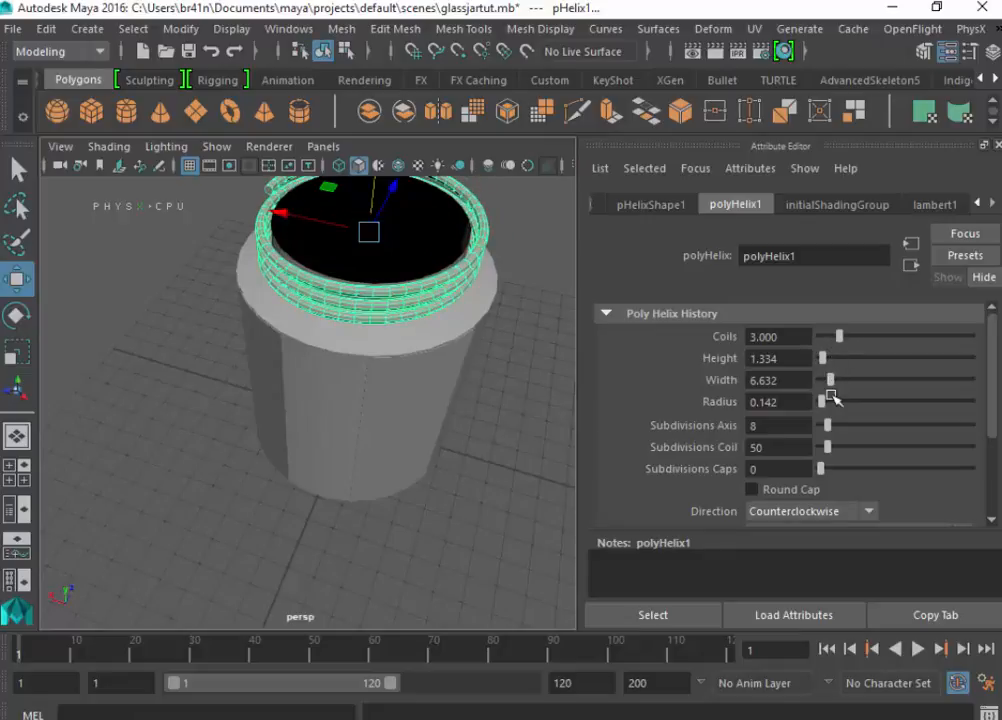
left_click_drag(783, 405, 746, 402)
type("0.09")
key("Return")
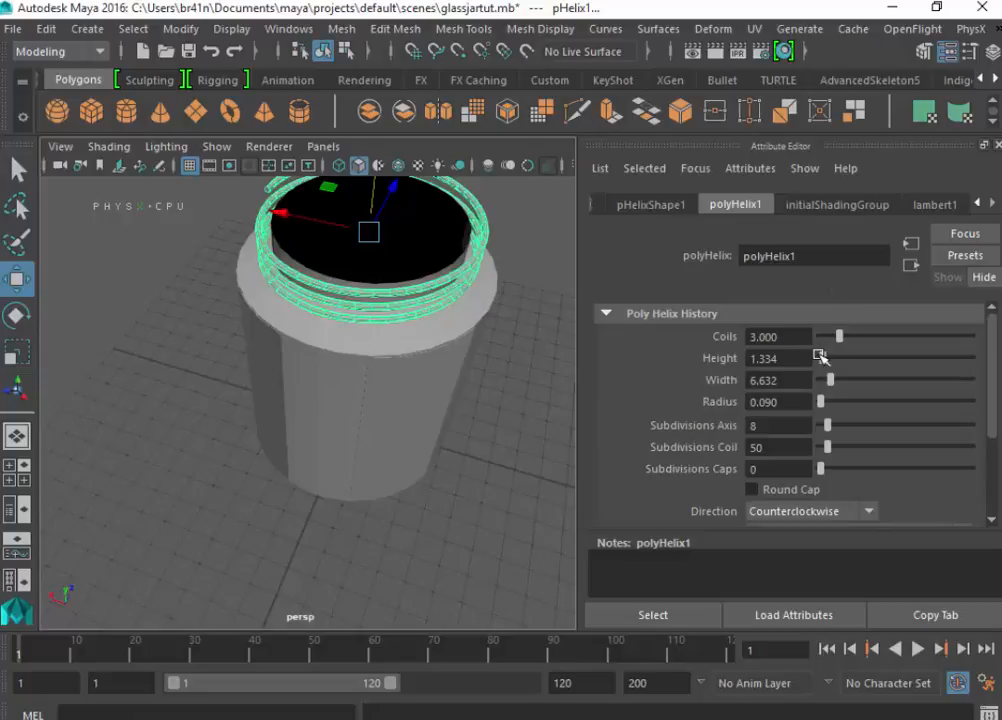
- Reduce the helix height to 1 and further to 0.8 to tighten the coils around the neck
left_click(780, 362)
key("Return")
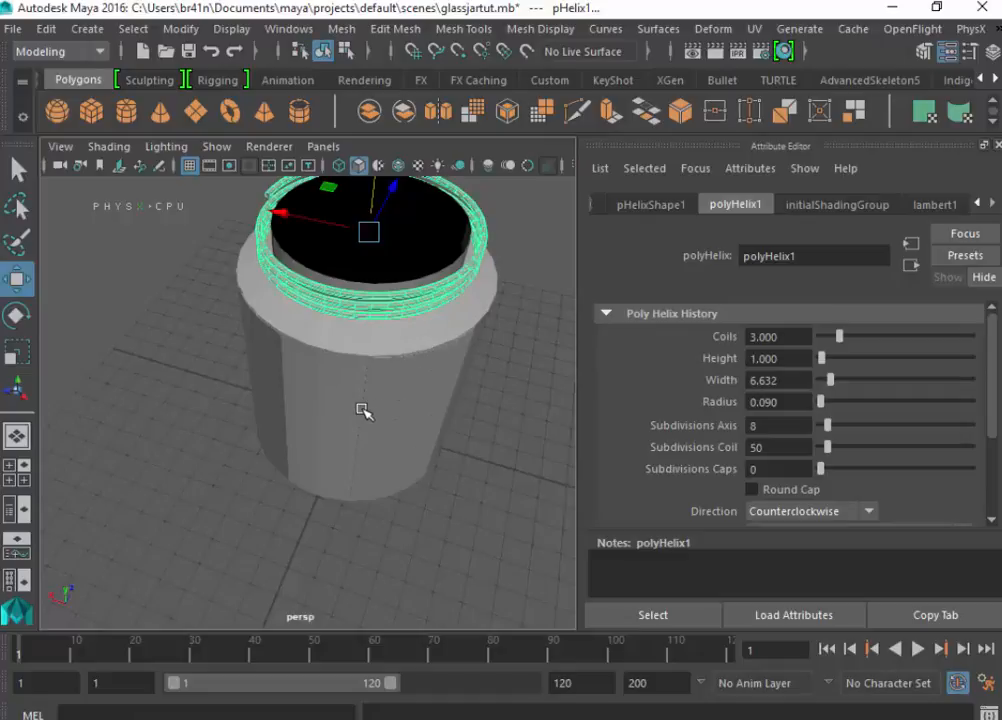
left_click_drag(362, 410, 365, 346, "alt")
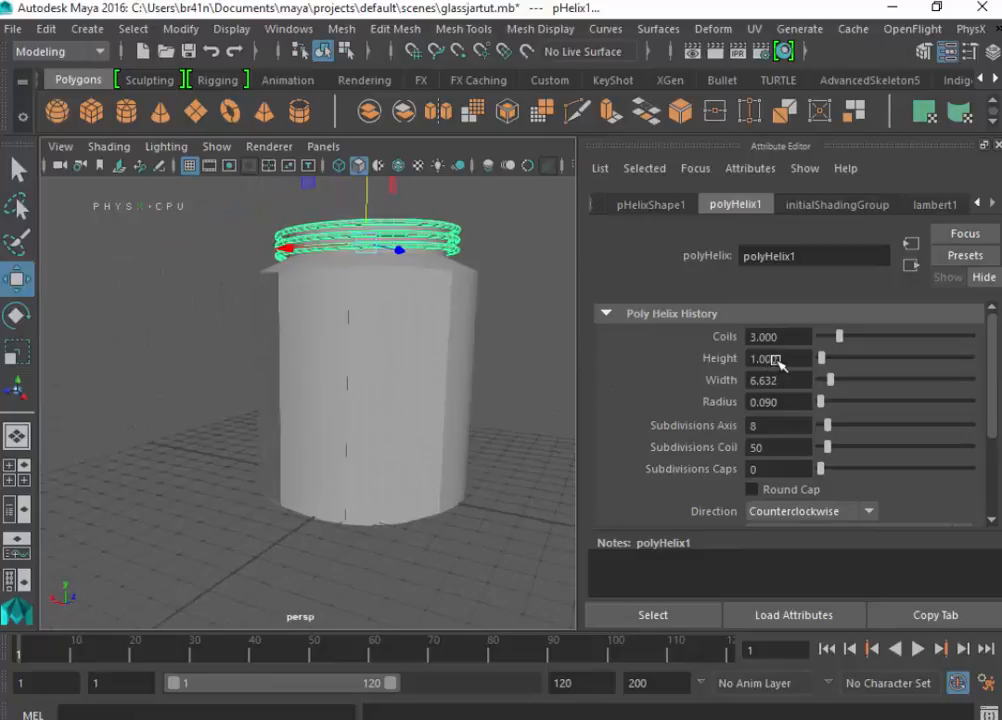
left_click_drag(778, 362, 711, 351)
key("Return")
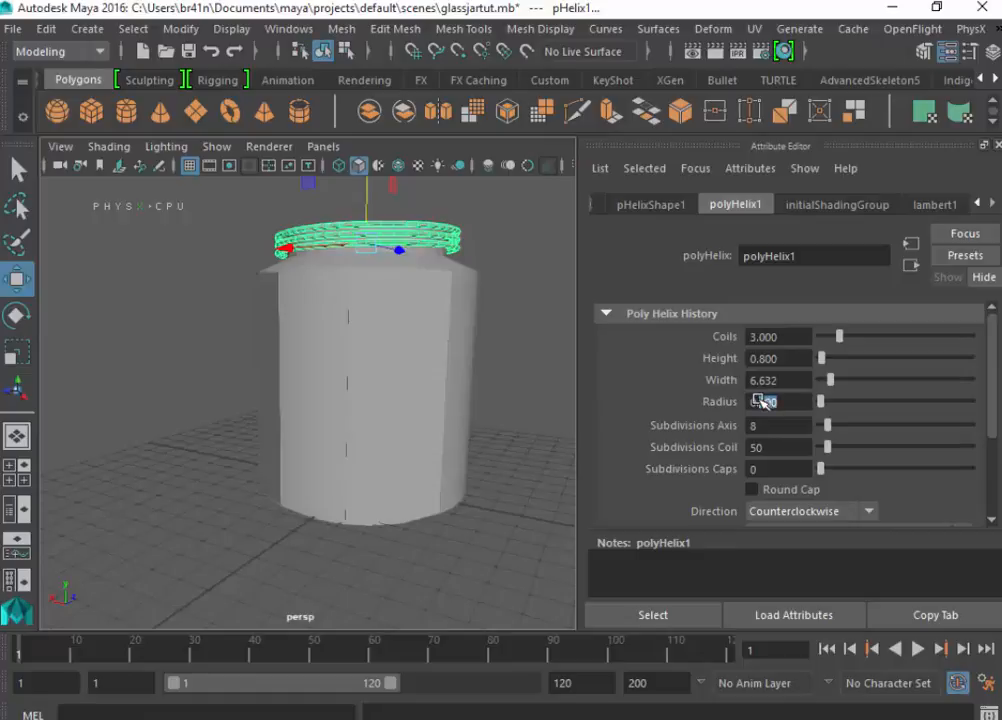
- Try a larger helix radius and undo it, and lower the helix slightly along the neck
key("Return")
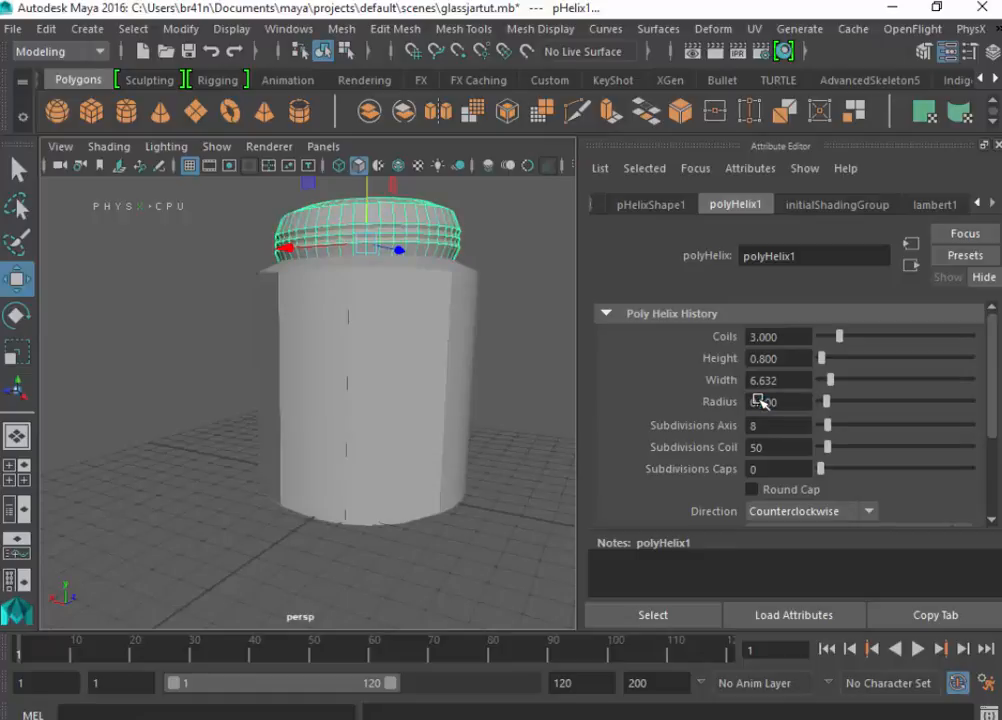
key("ctrl+z")
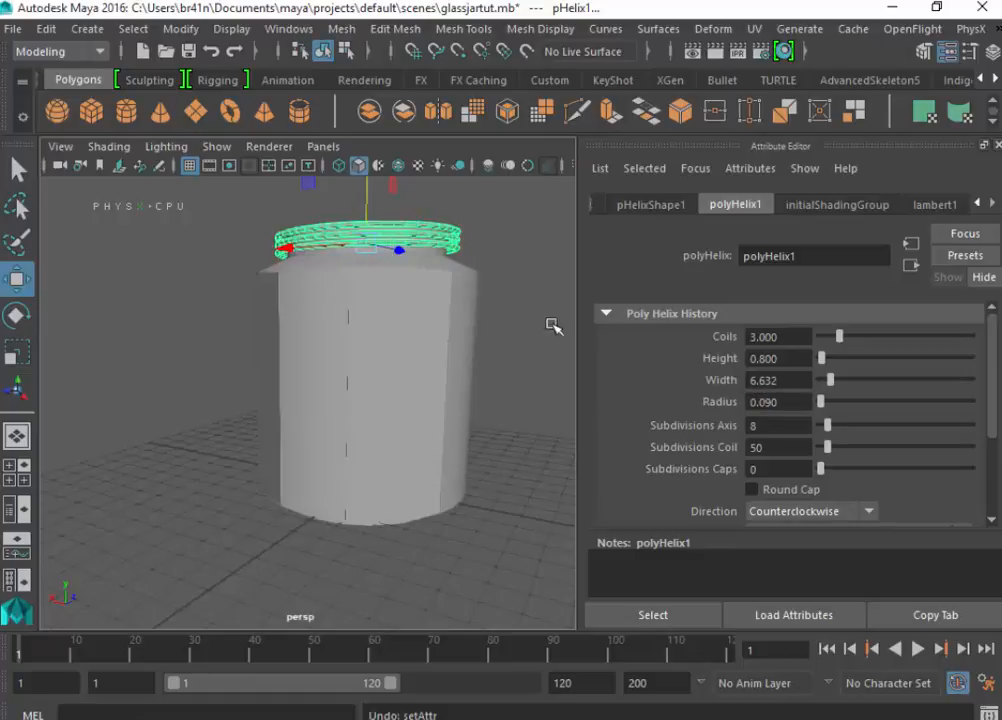
left_click_drag(233, 331, 489, 358, "alt")
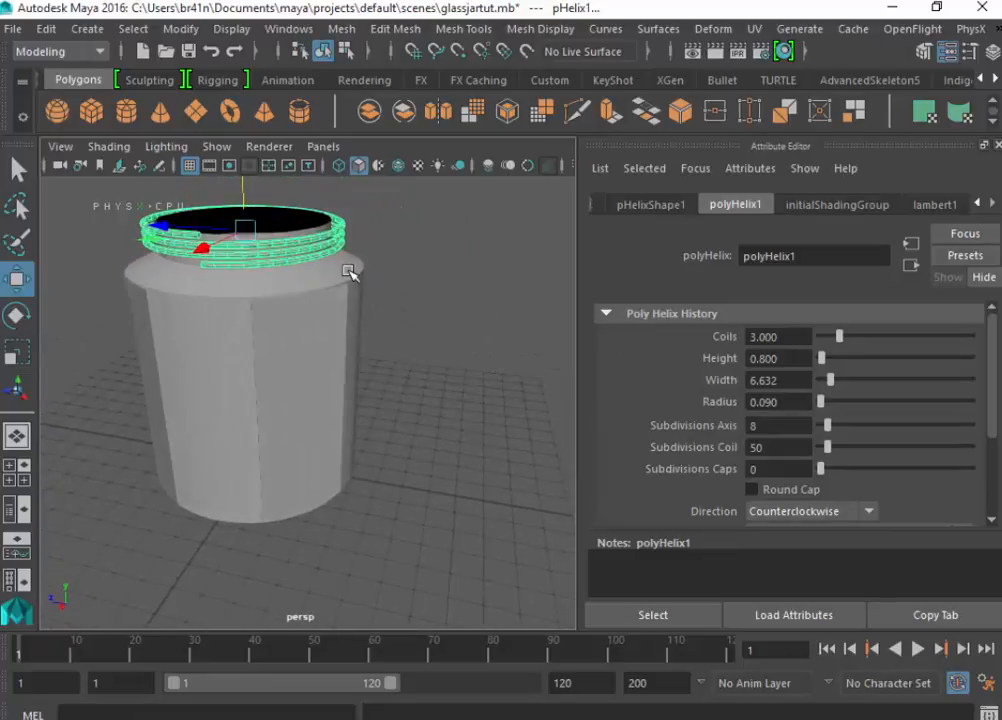
left_click_drag(245, 191, 238, 194)
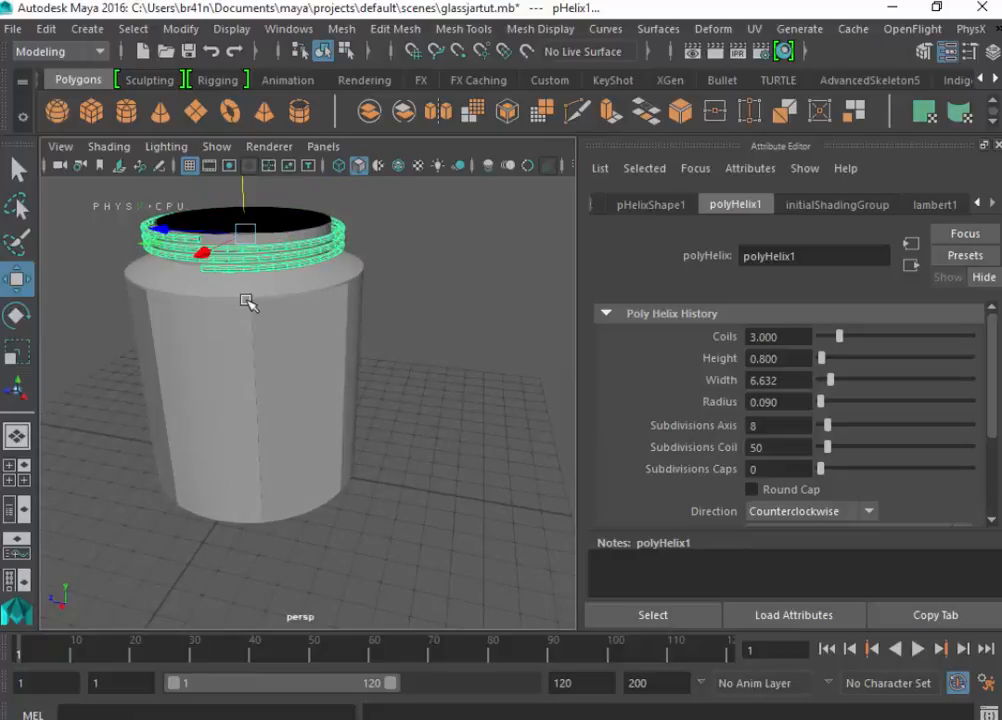
- Scale the helix down uniformly so its coils sit closer to the jar's neck
left_click_drag(246, 302, 224, 355, "alt")
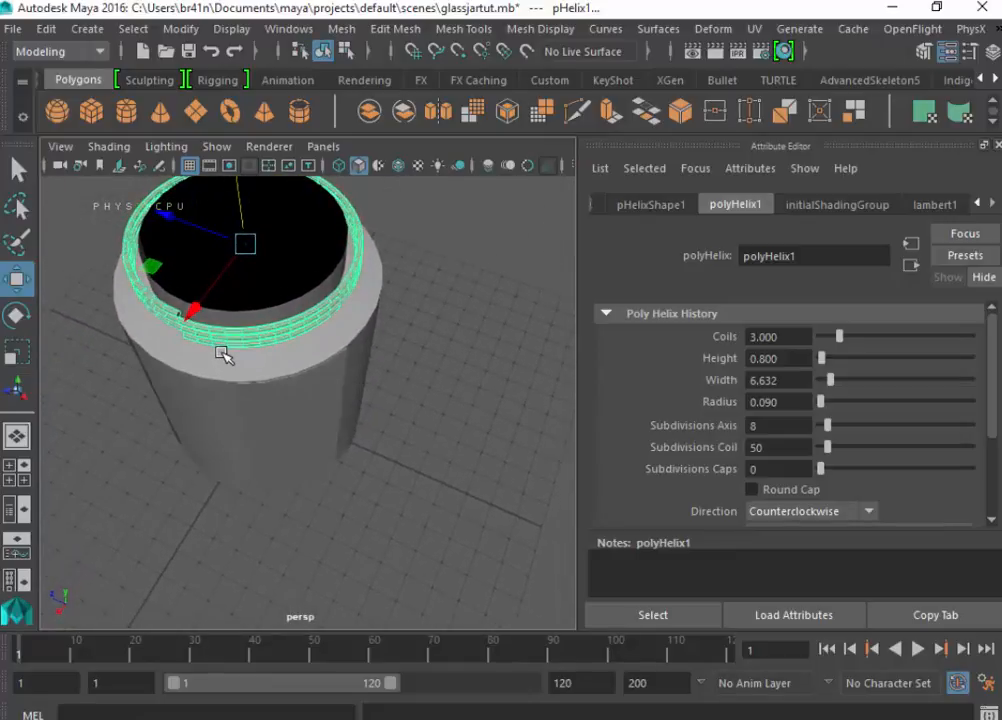
key("r")
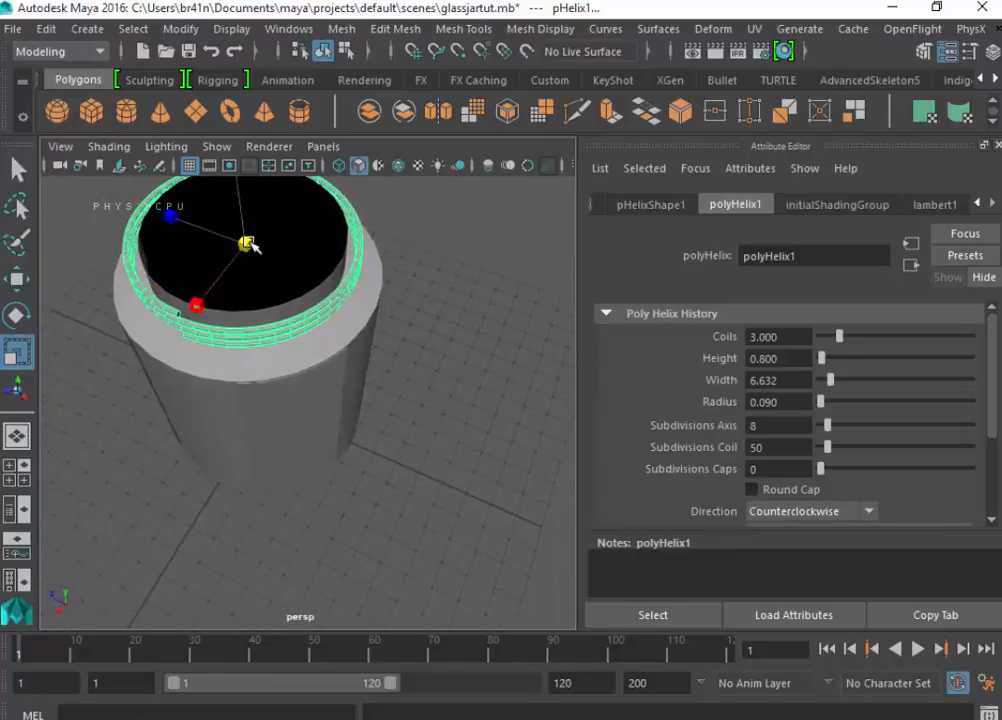
left_click_drag(250, 243, 242, 241)
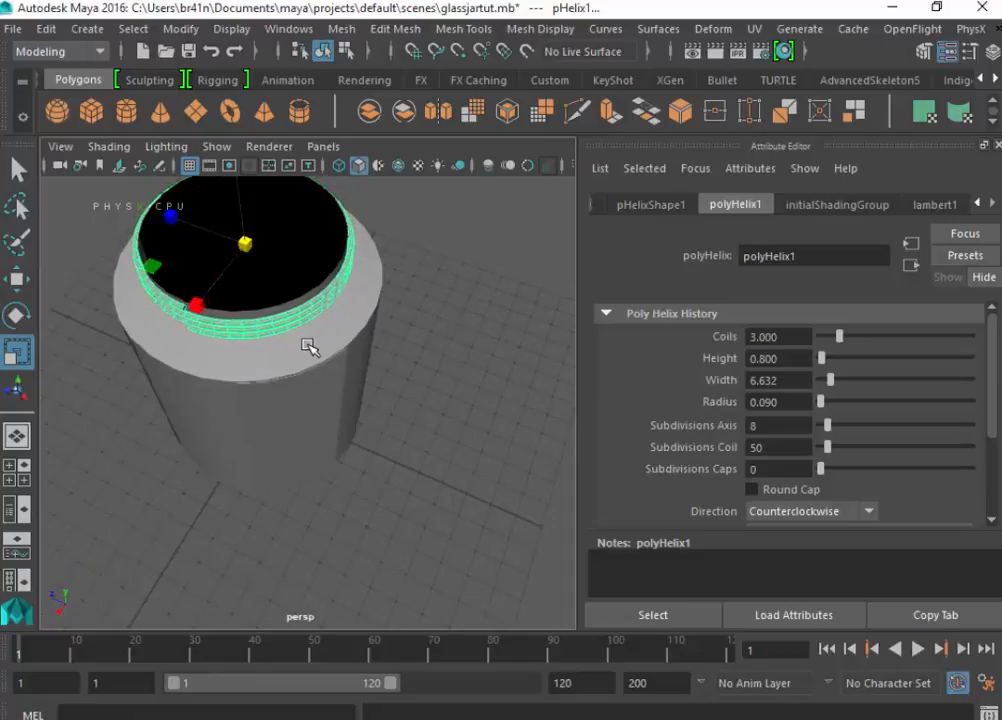
left_click_drag(307, 345, 95, 400, "alt")
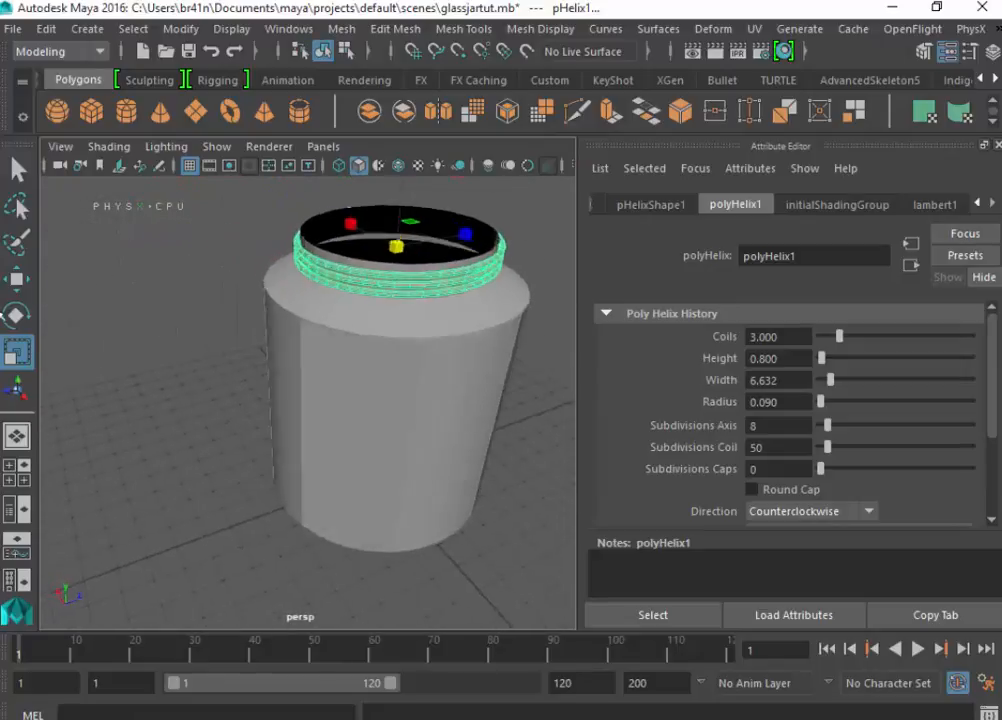
left_click_drag(403, 311, 260, 279, "alt")
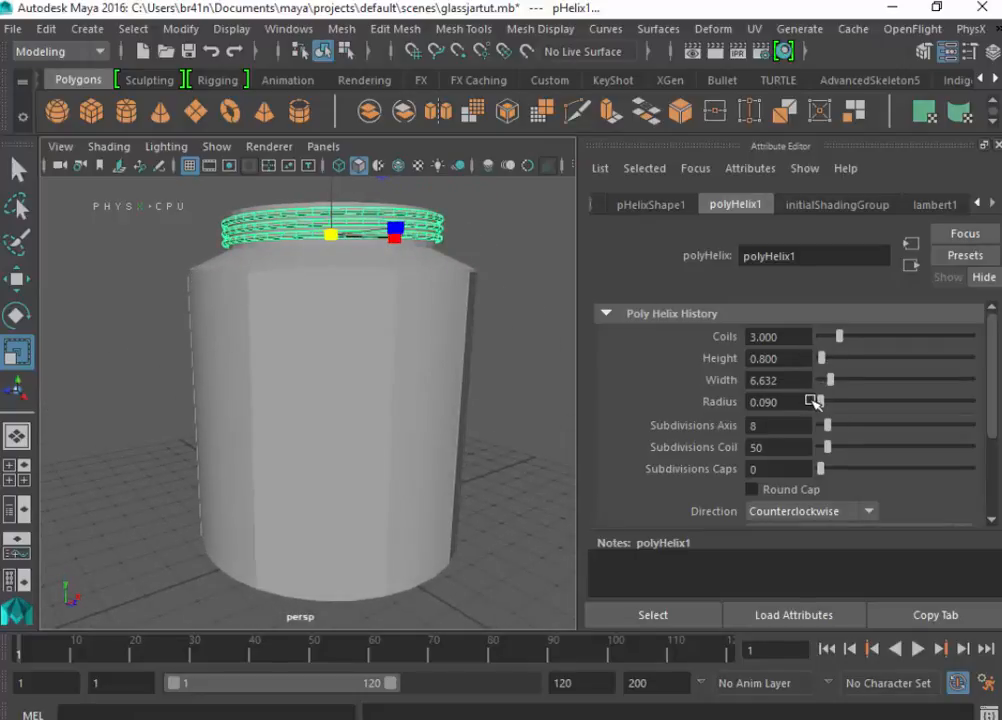
- Set the helix radius to 0.06 and the number of coils to 4
left_click_drag(803, 399, 730, 398)
key("Return")
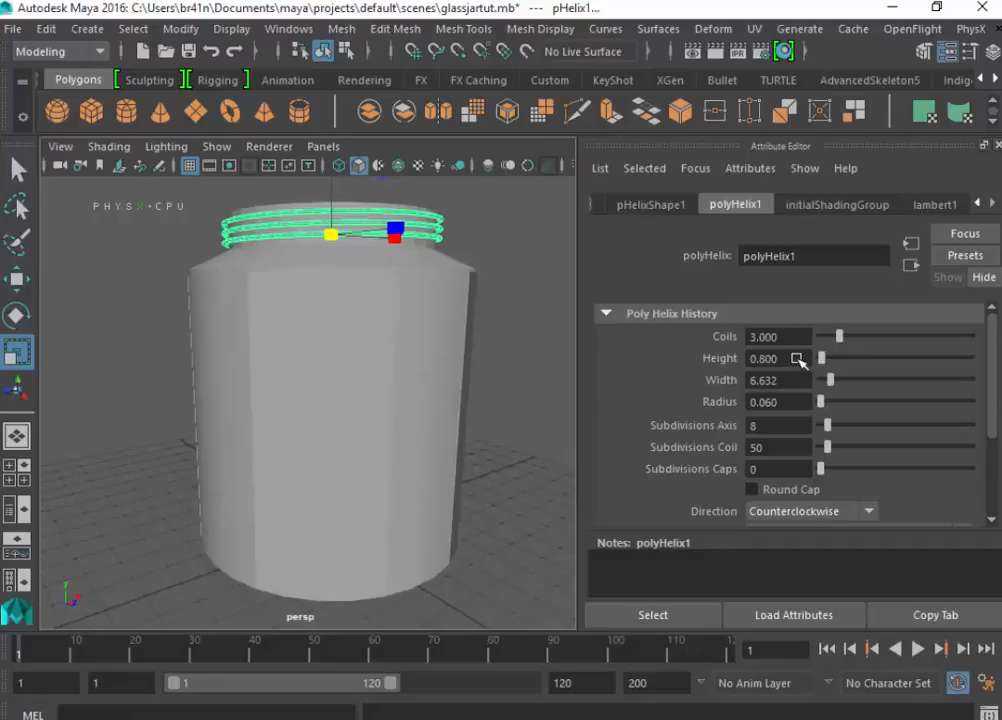
left_click_drag(798, 341, 725, 337)
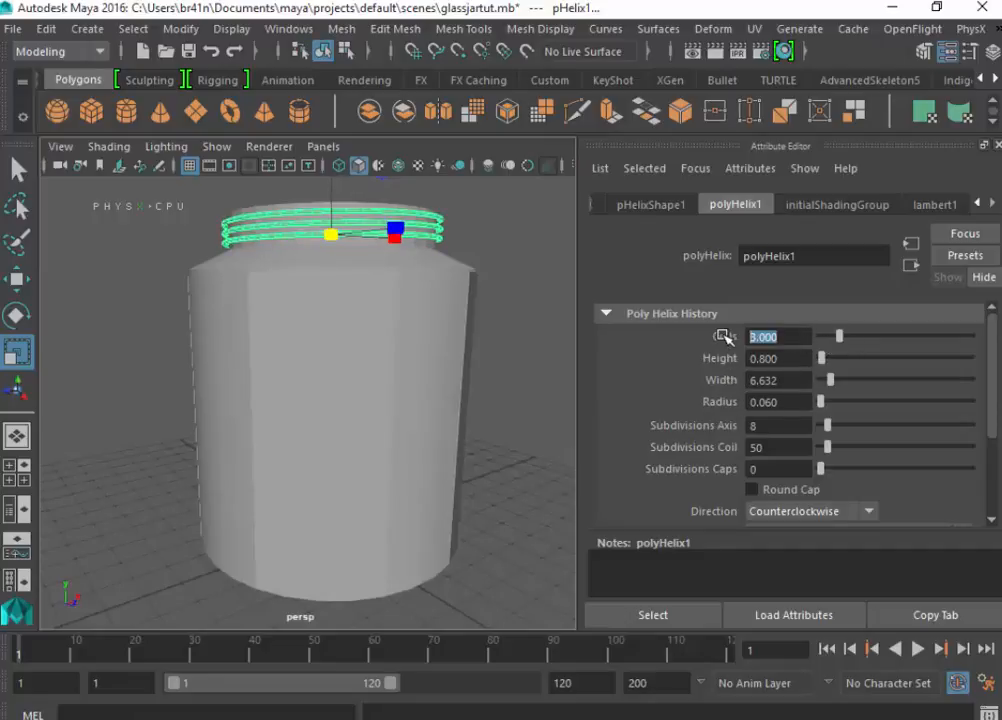
type("4")
key("Return")
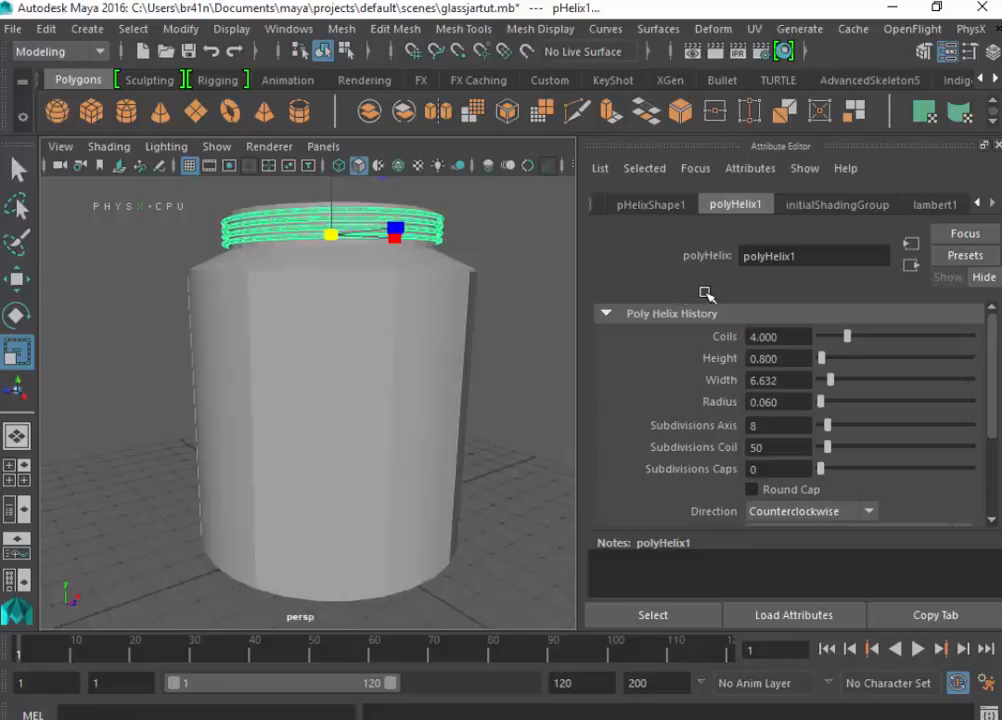
- Scale the helix slightly further inward so the coils sink into the neck wall
left_click_drag(498, 280, 140, 208, "alt")
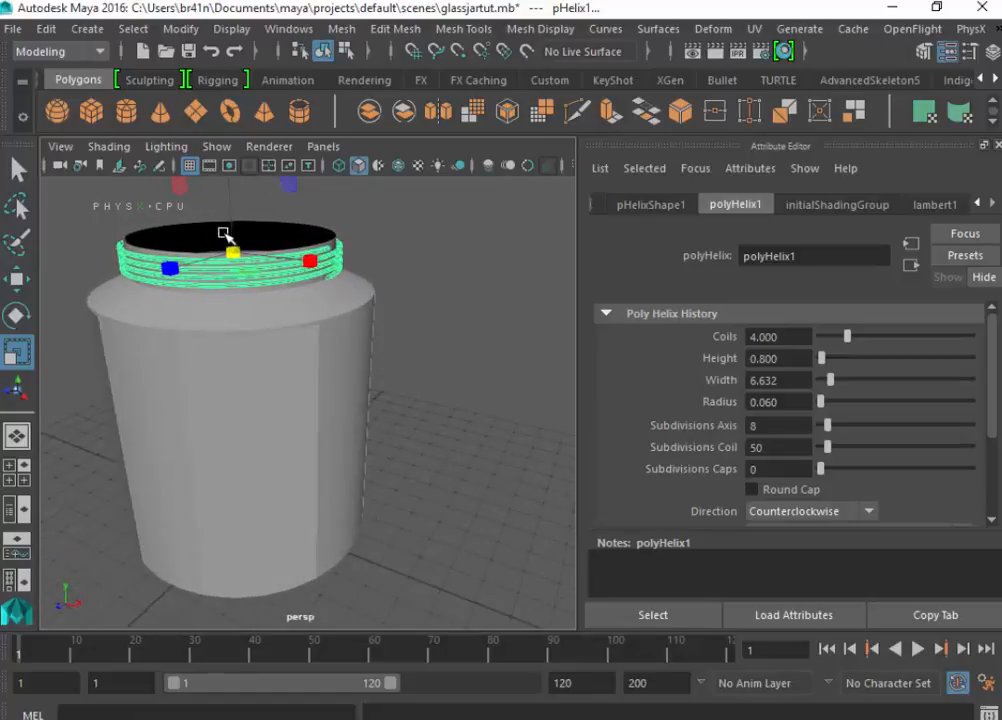
key("w")
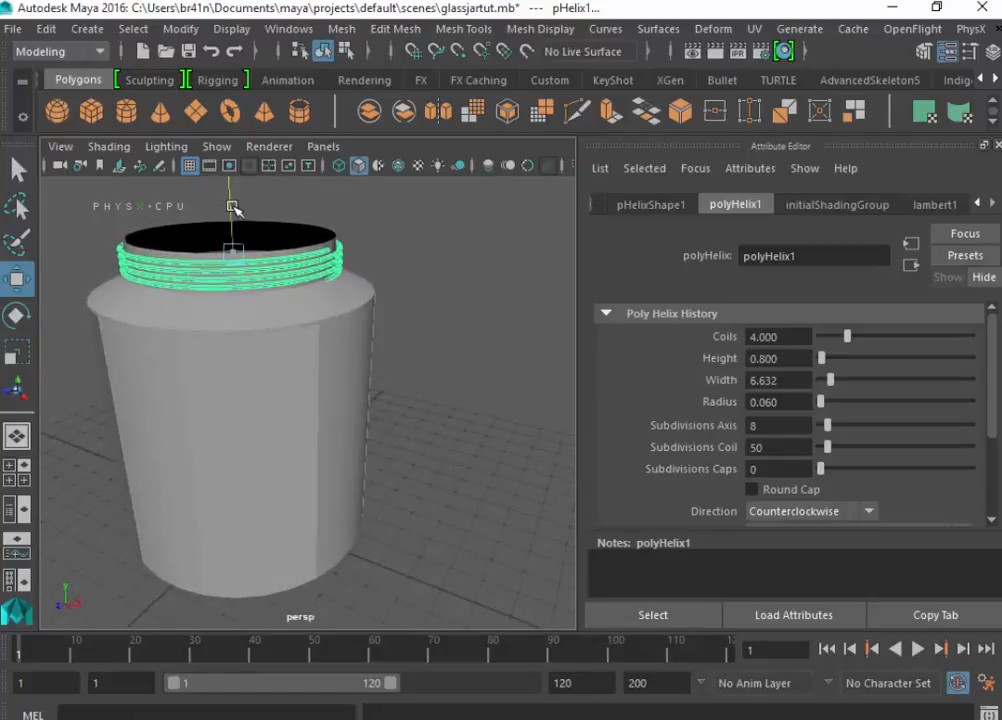
scroll(315, 301, "up", 5)
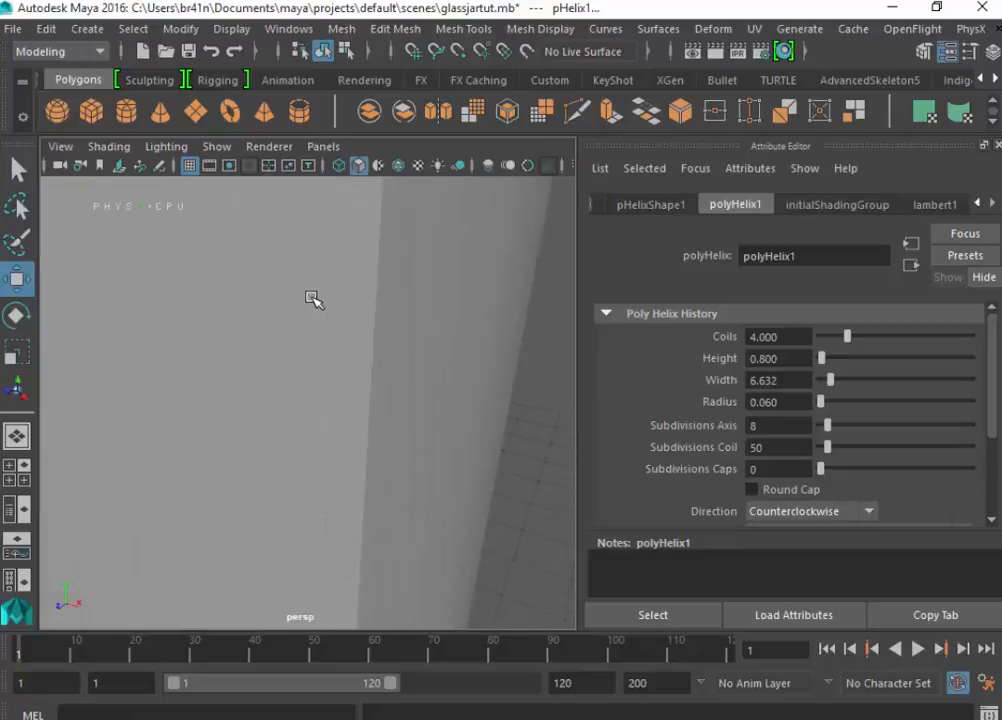
left_click_drag(312, 297, 292, 369, "alt")
scroll(268, 559, "down", 5)
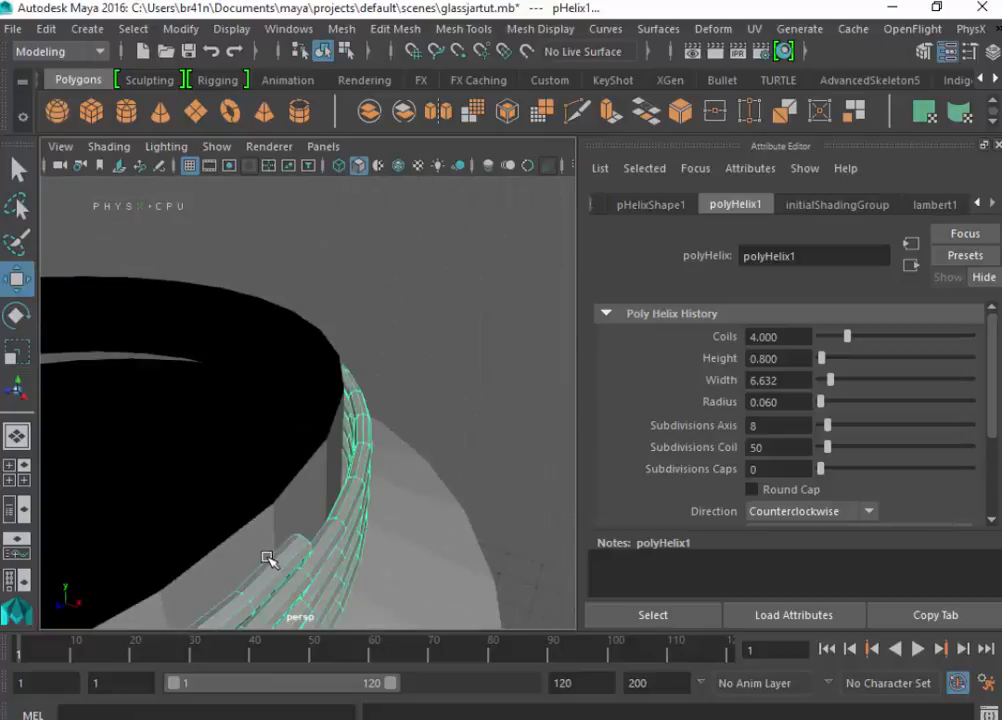
left_click_drag(268, 559, 392, 494, "alt")
key("r")
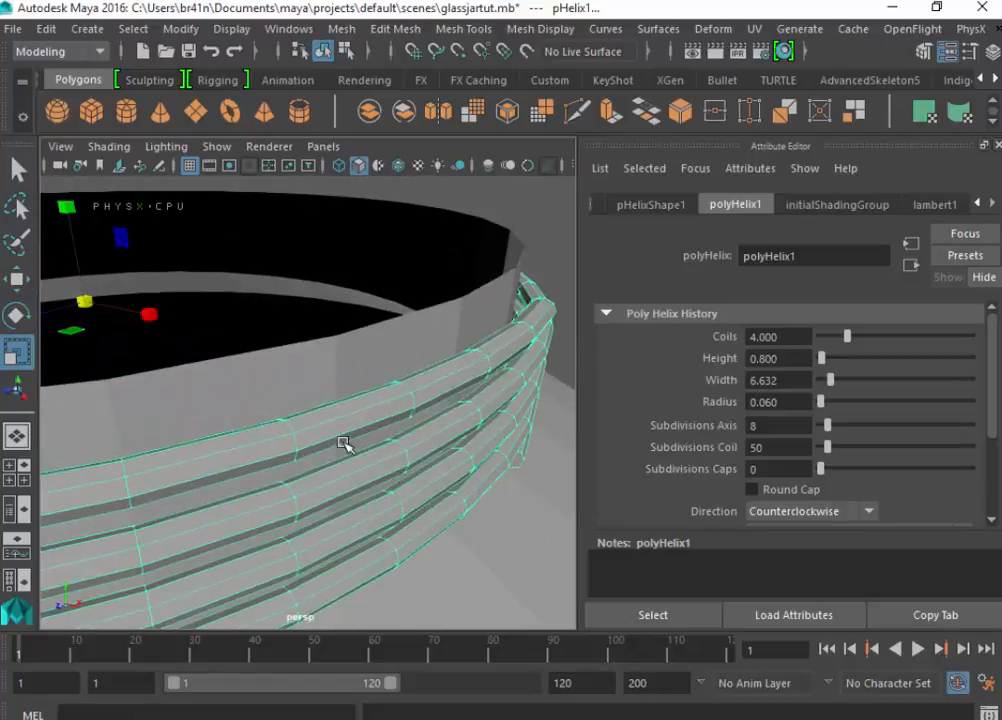
left_click_drag(91, 305, 86, 307)
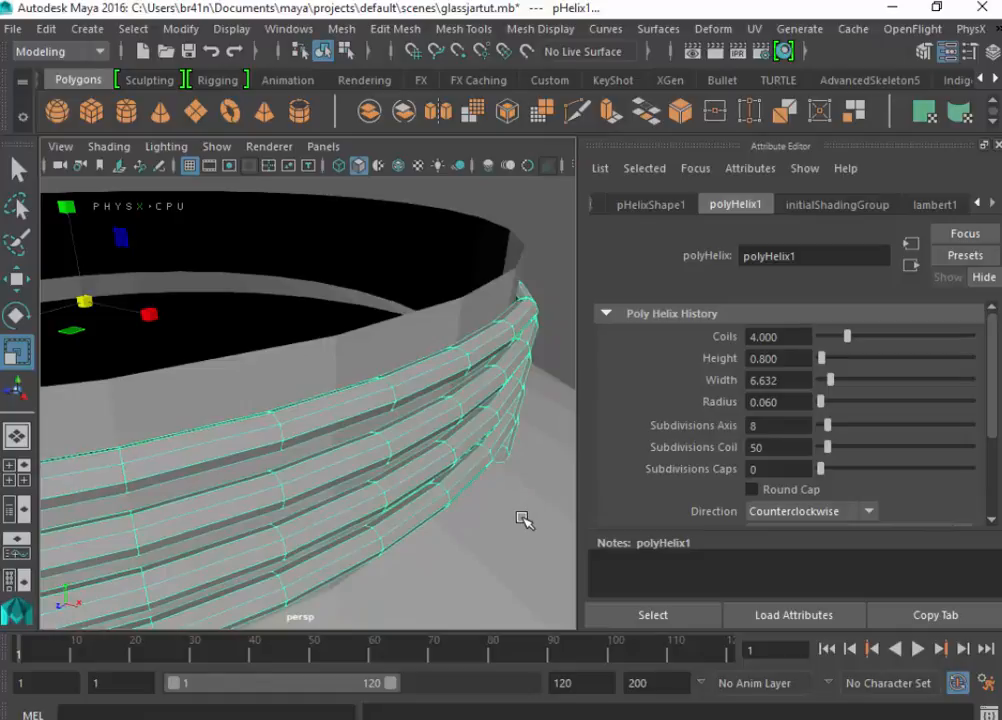
left_click_drag(502, 517, 494, 453, "alt")
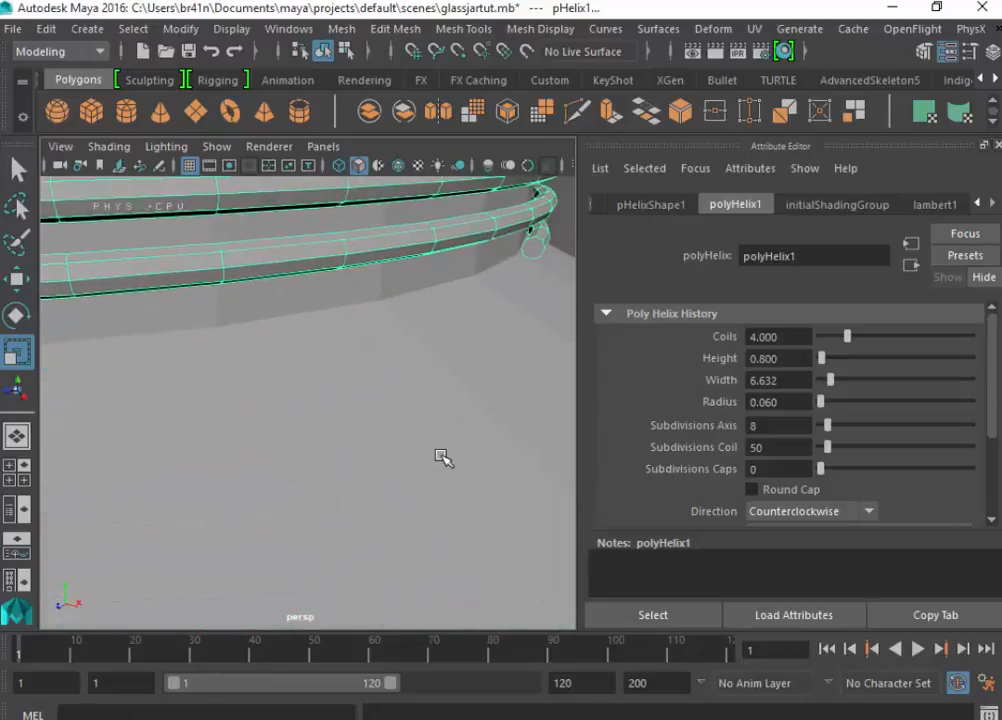
scroll(443, 458, "down", 5)
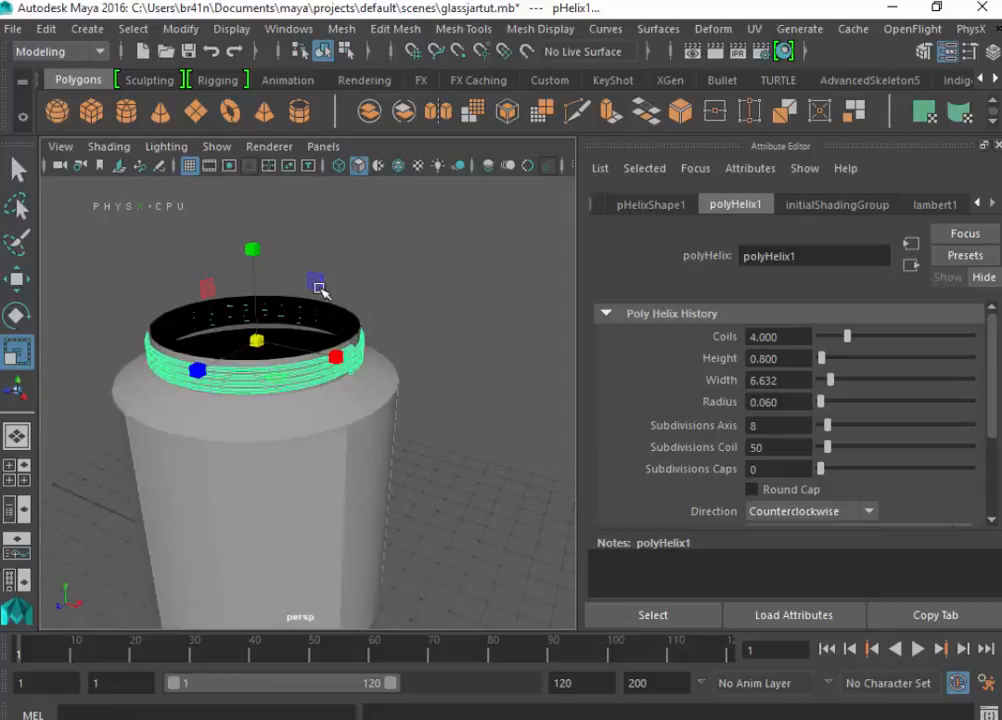
- Extrude the jar body's faces with a thickness of 0.2 to give the glass walls depth
left_click_drag(365, 347, 382, 402, "alt")
left_click(381, 401)
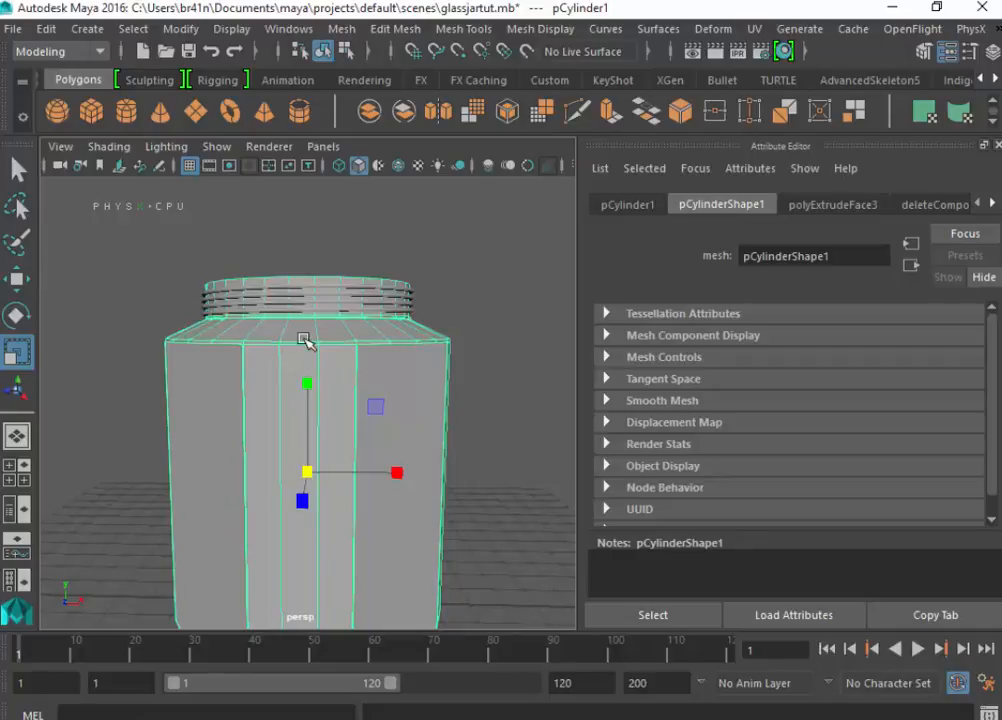
key("q")
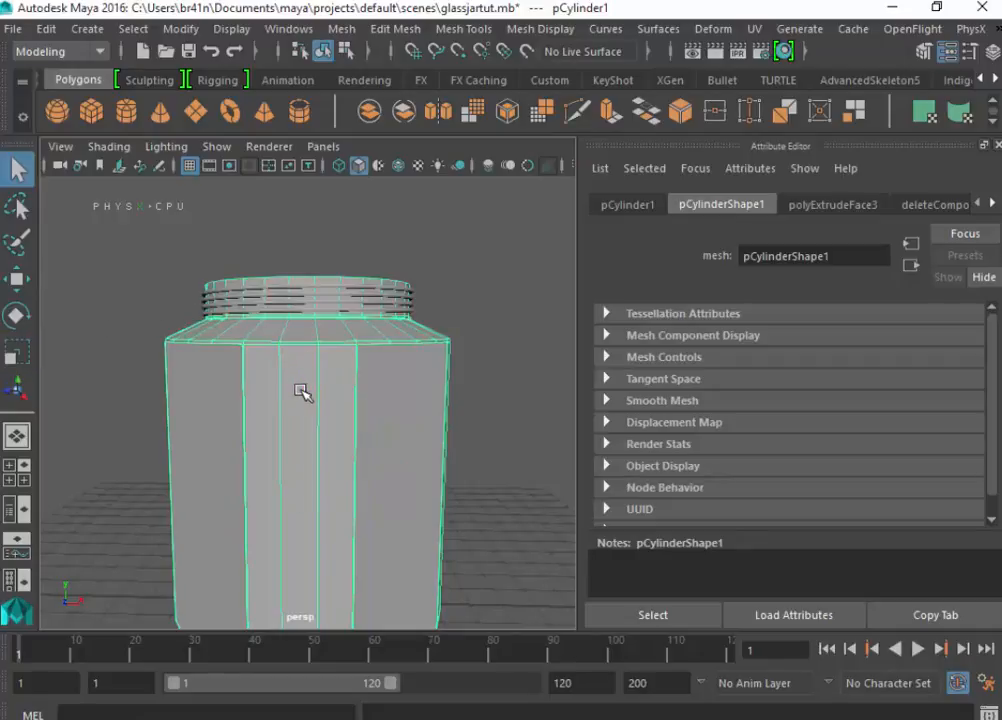
left_click(320, 297)
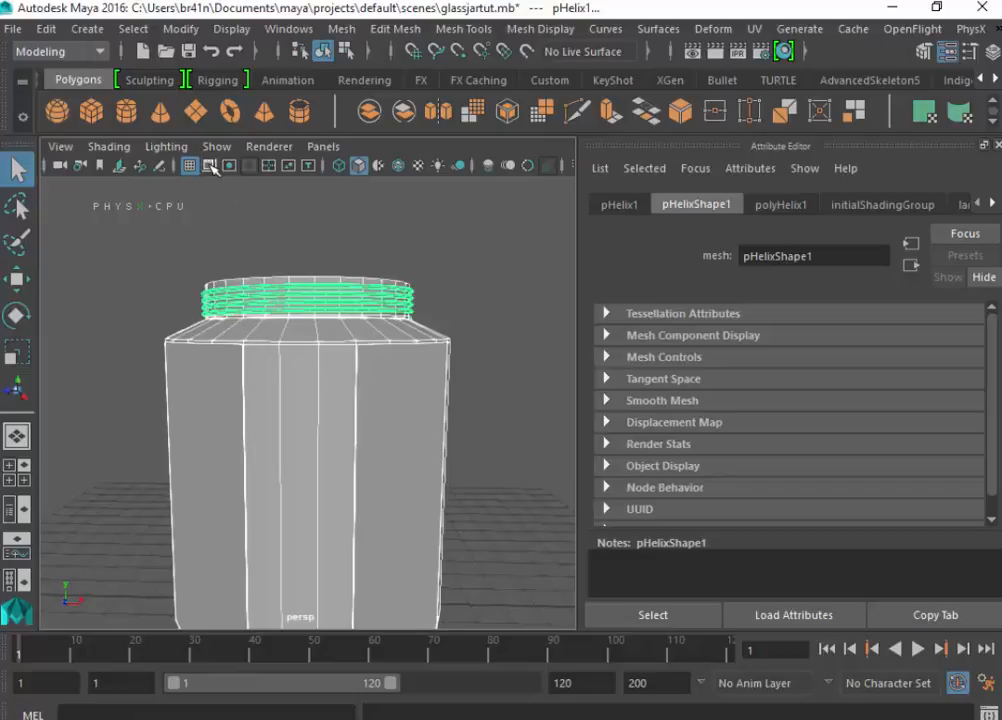
left_click(350, 344)
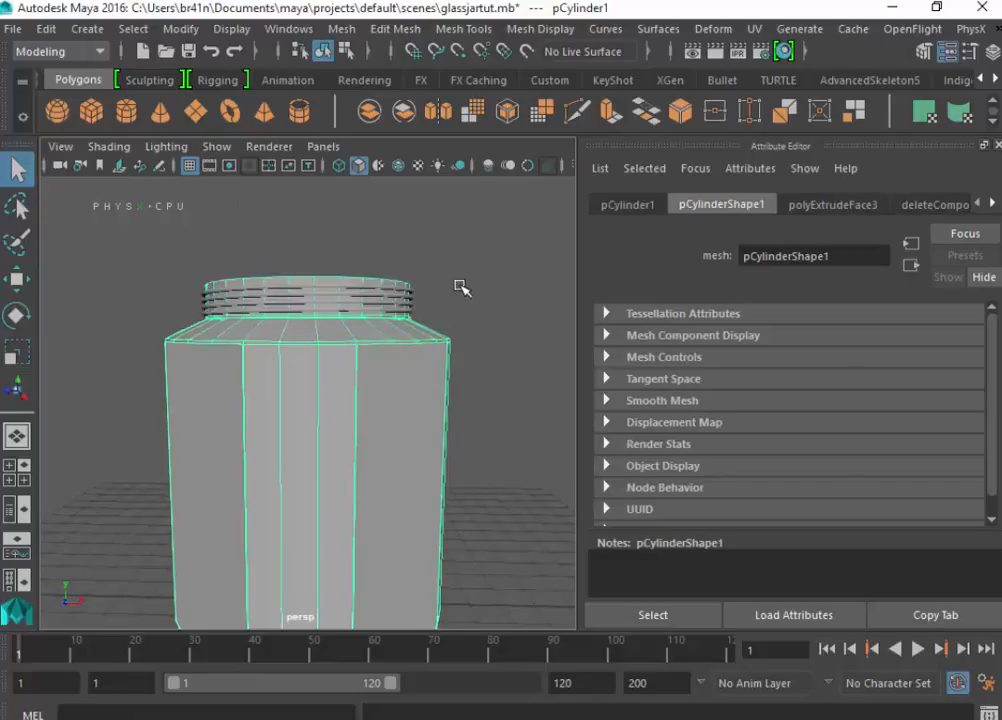
left_click(395, 24)
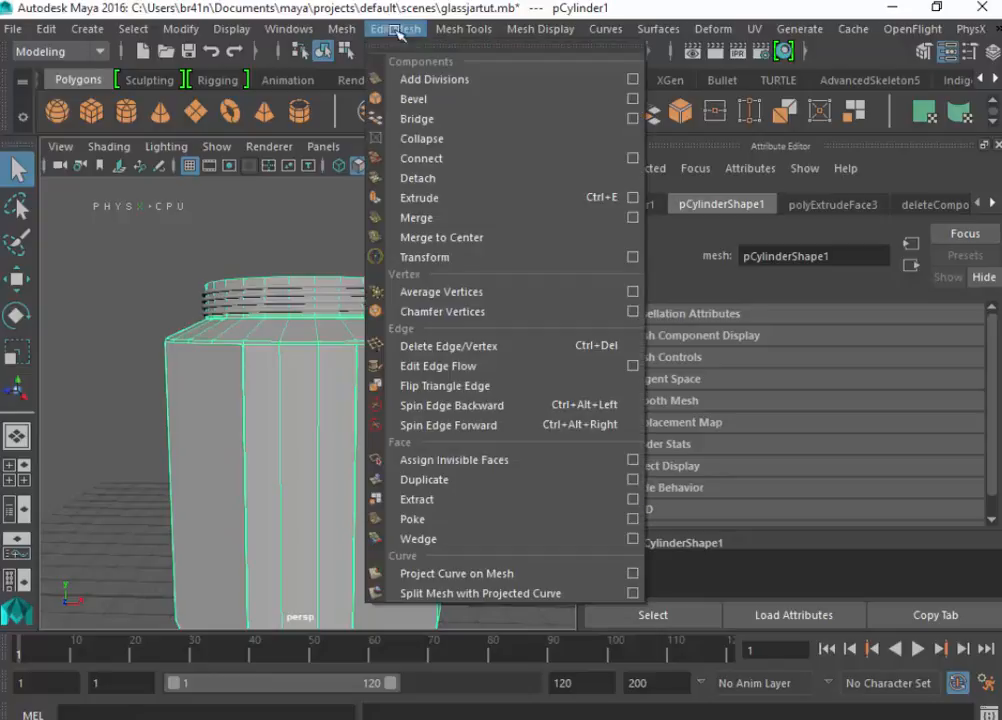
left_click(425, 198)
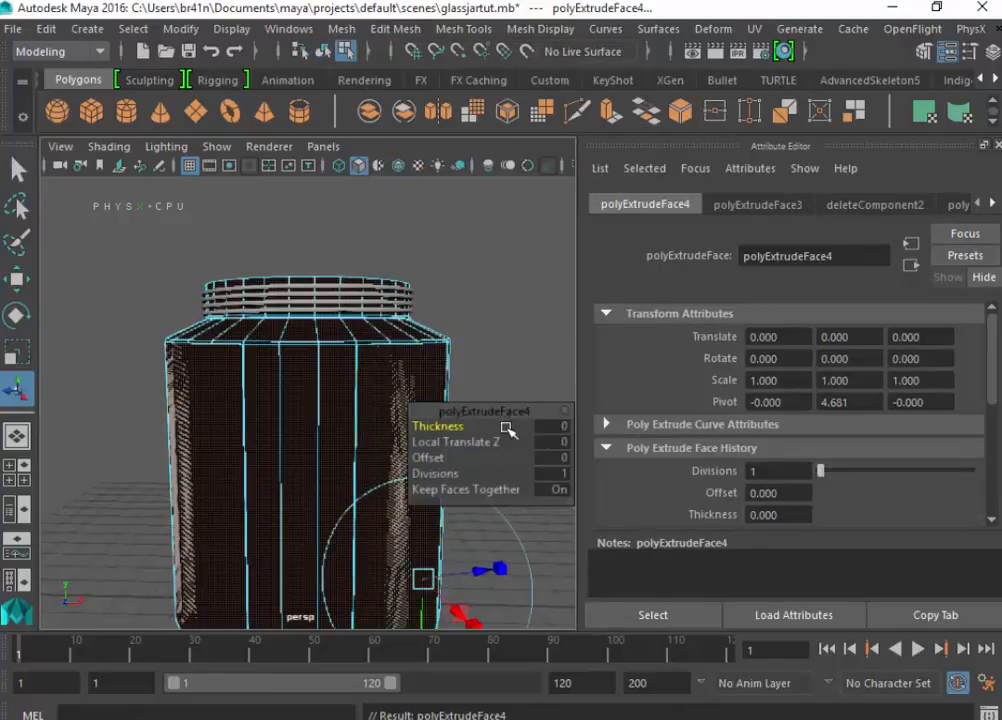
left_click(563, 427)
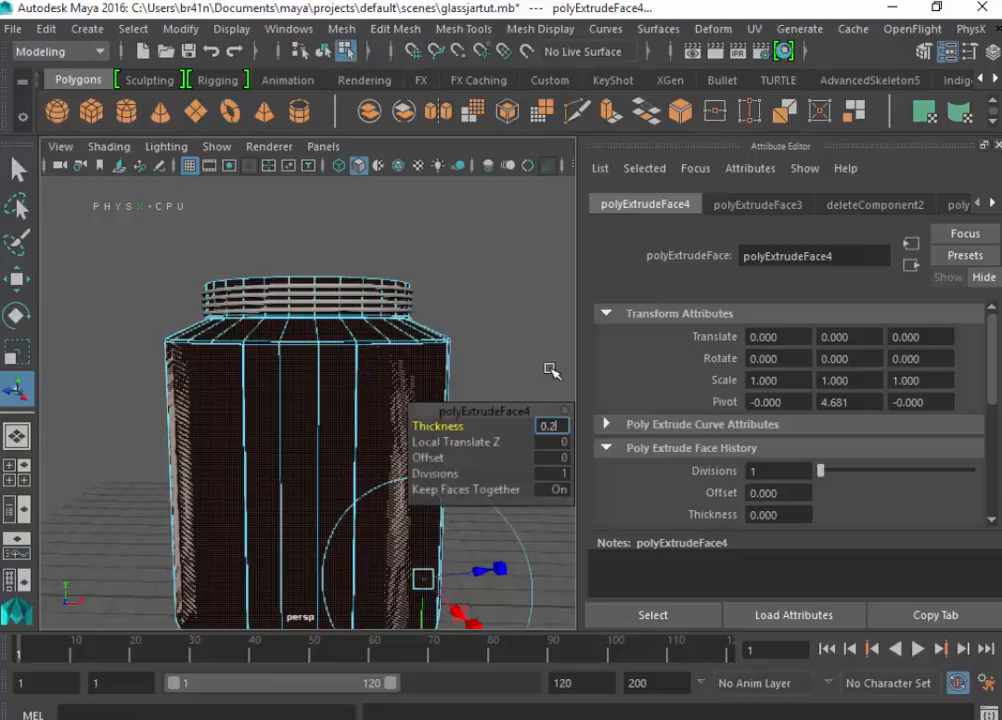
key("Return")
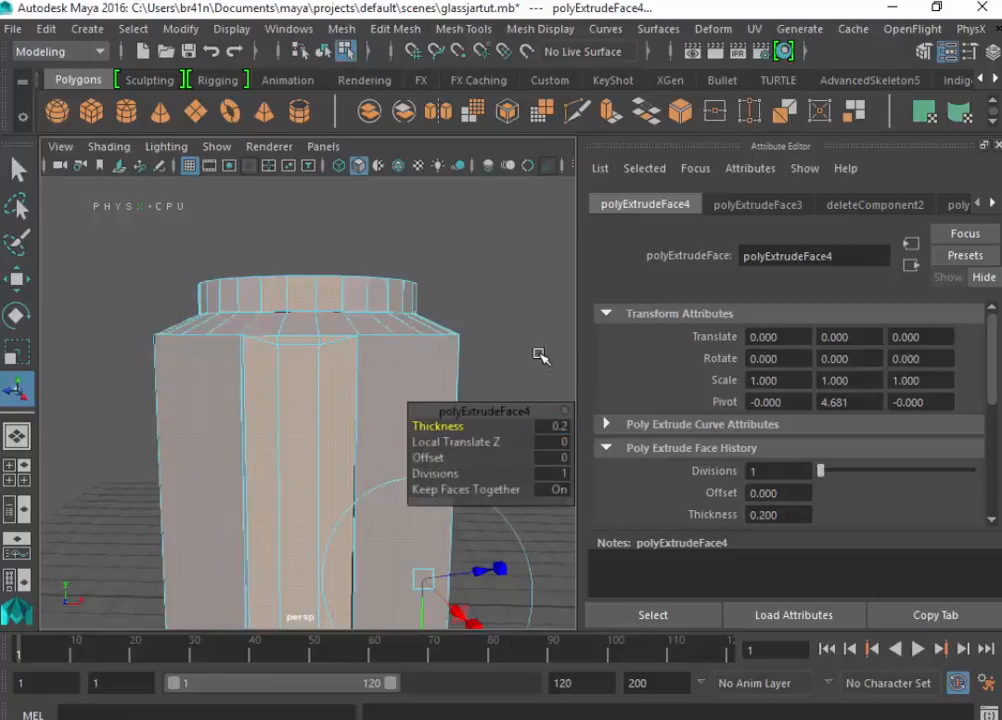
- Set the wall extrusion's thickness to 0.1 and save the scene
left_click_drag(514, 286, 509, 370, "alt")
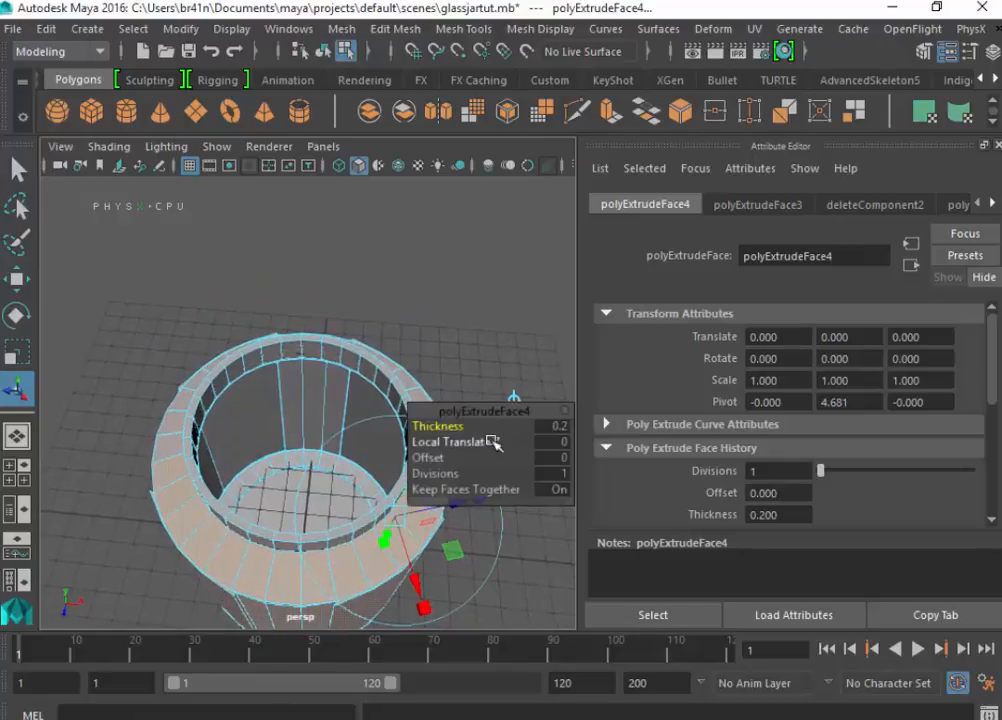
left_click(565, 427)
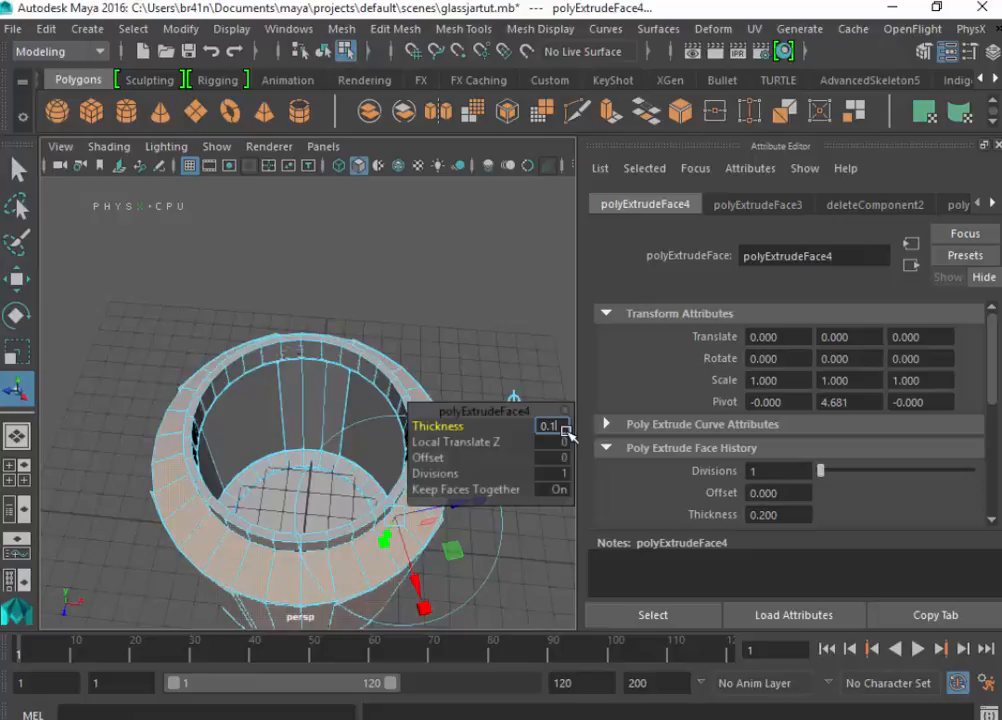
key("Return")
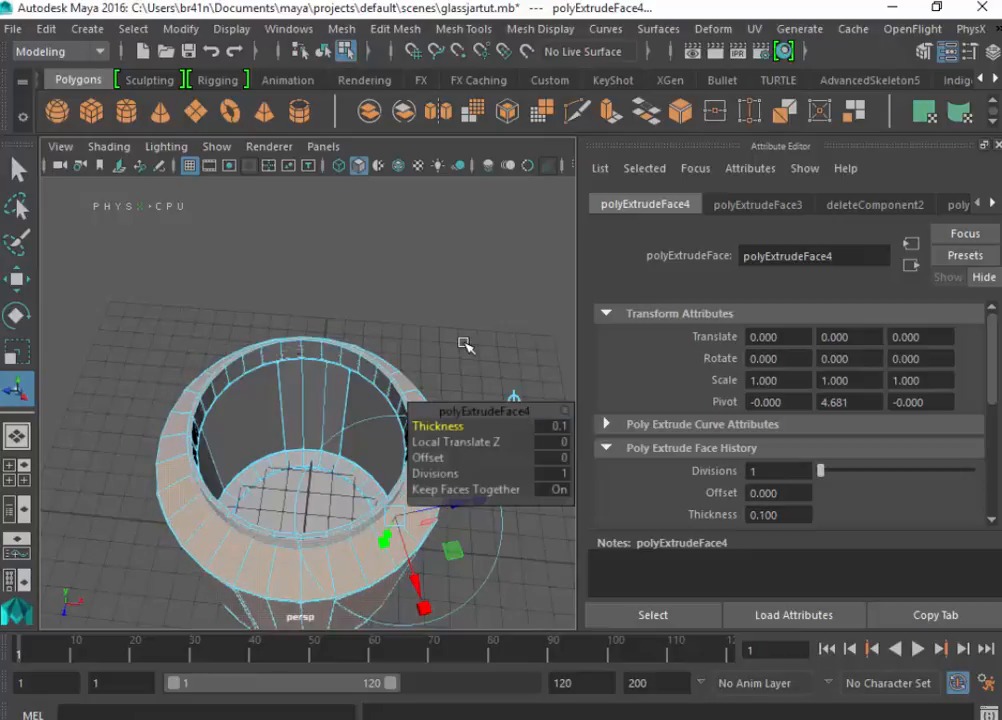
left_click_drag(462, 354, 558, 315, "alt")
key("ctrl+s")
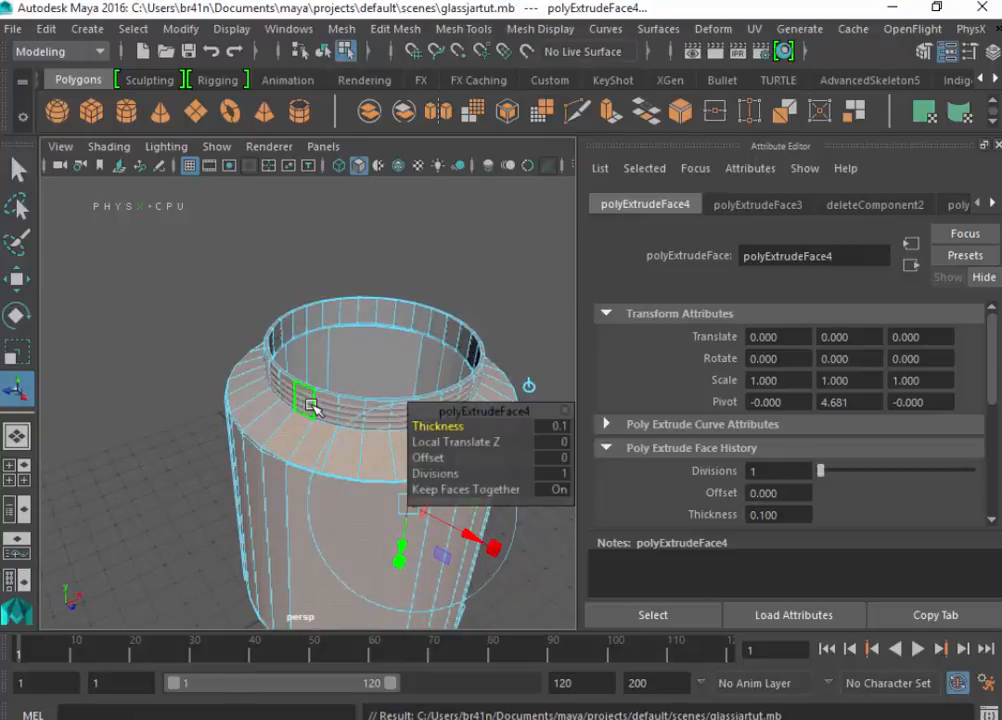
- Return to object mode and combine the helix thread and the jar body into one mesh
right_click_drag(312, 405, 378, 161)
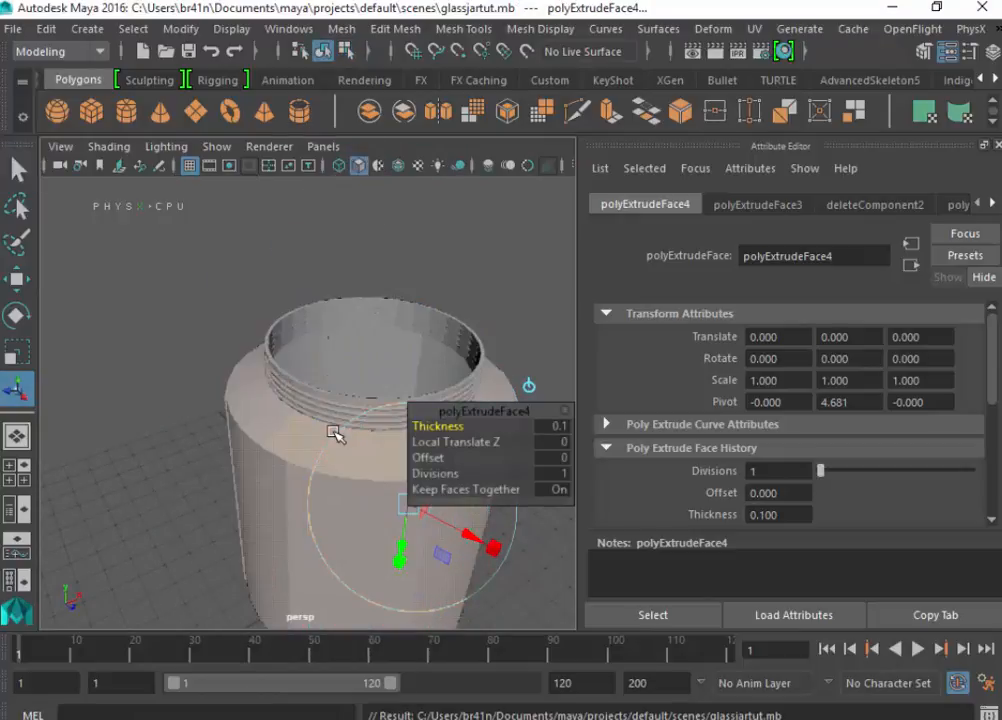
left_click(340, 403)
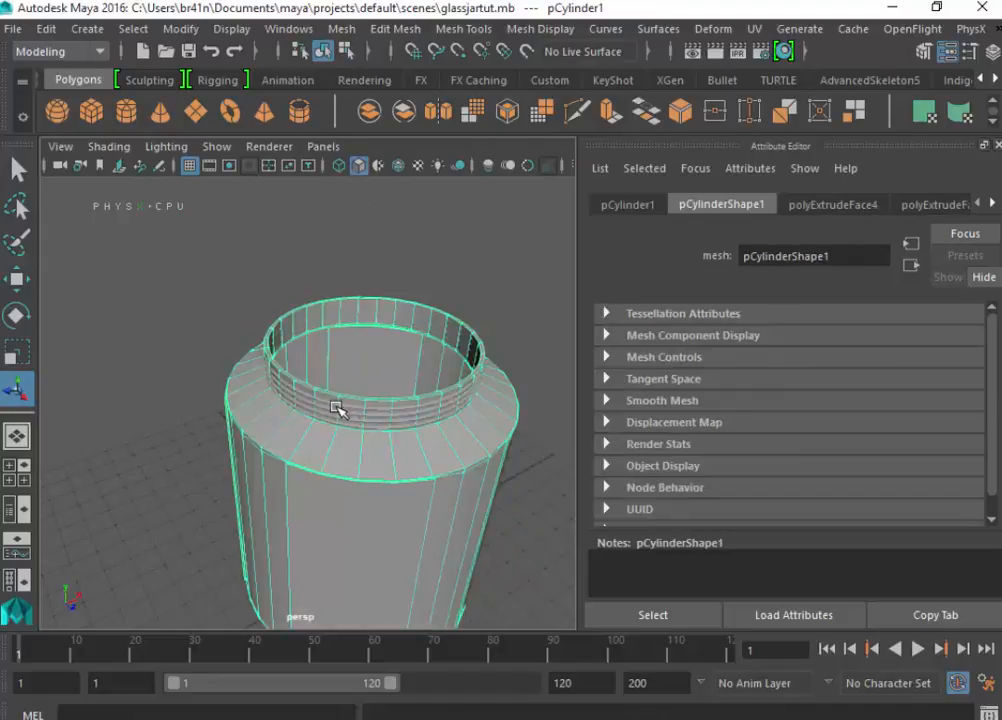
left_click(336, 408, "shift")
left_click(338, 412)
left_click(356, 428, "shift")
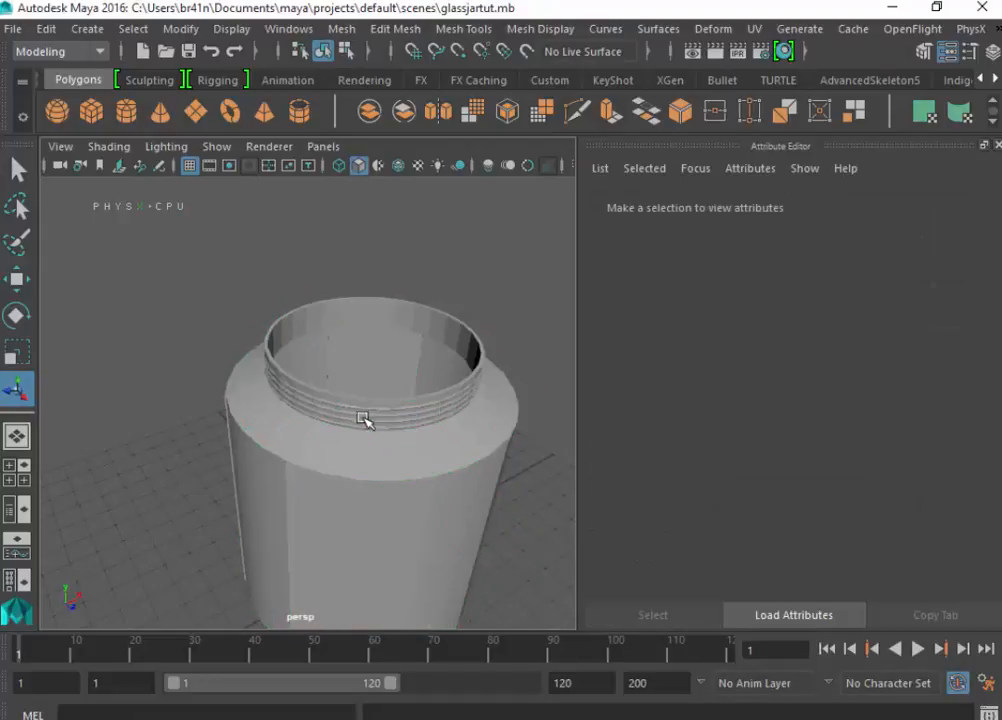
scroll(360, 414, "up", 6)
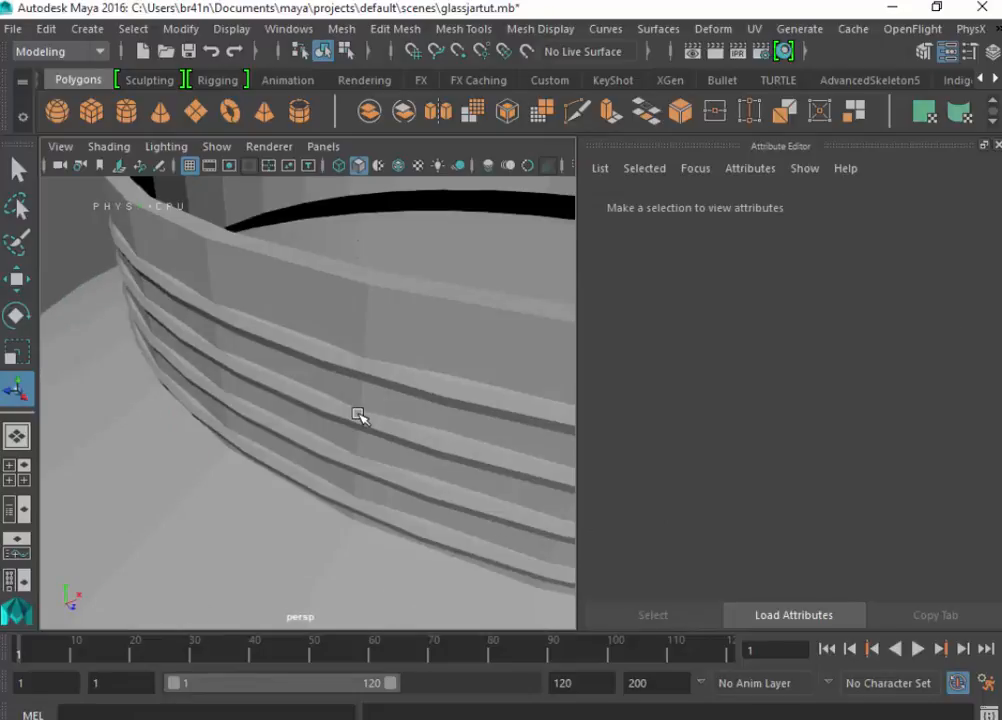
left_click(358, 418)
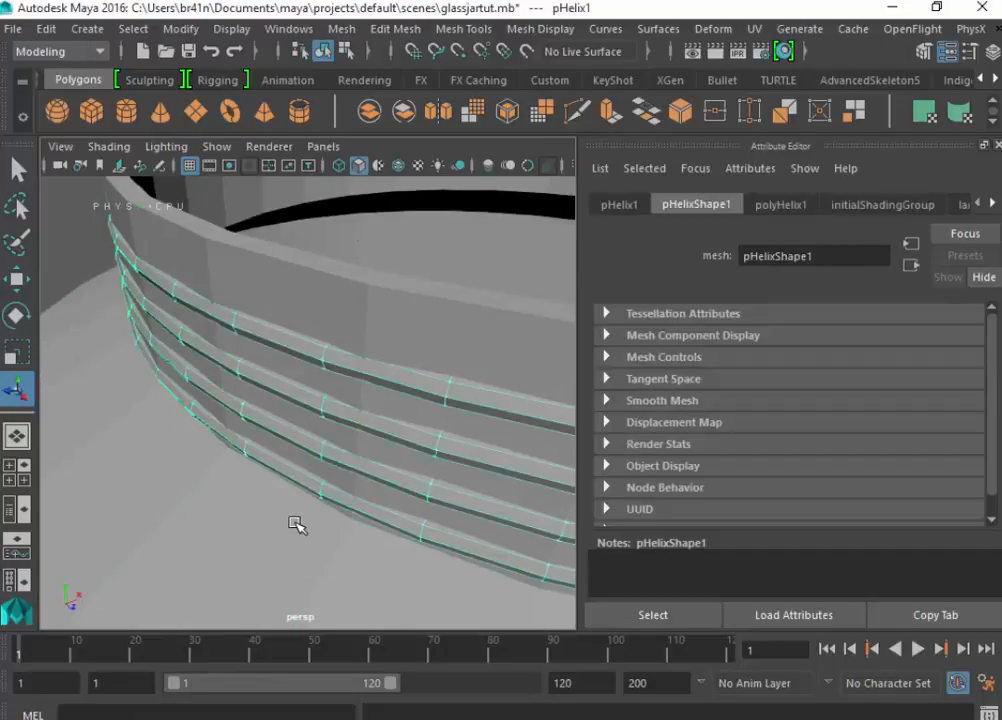
left_click(322, 458)
key("f")
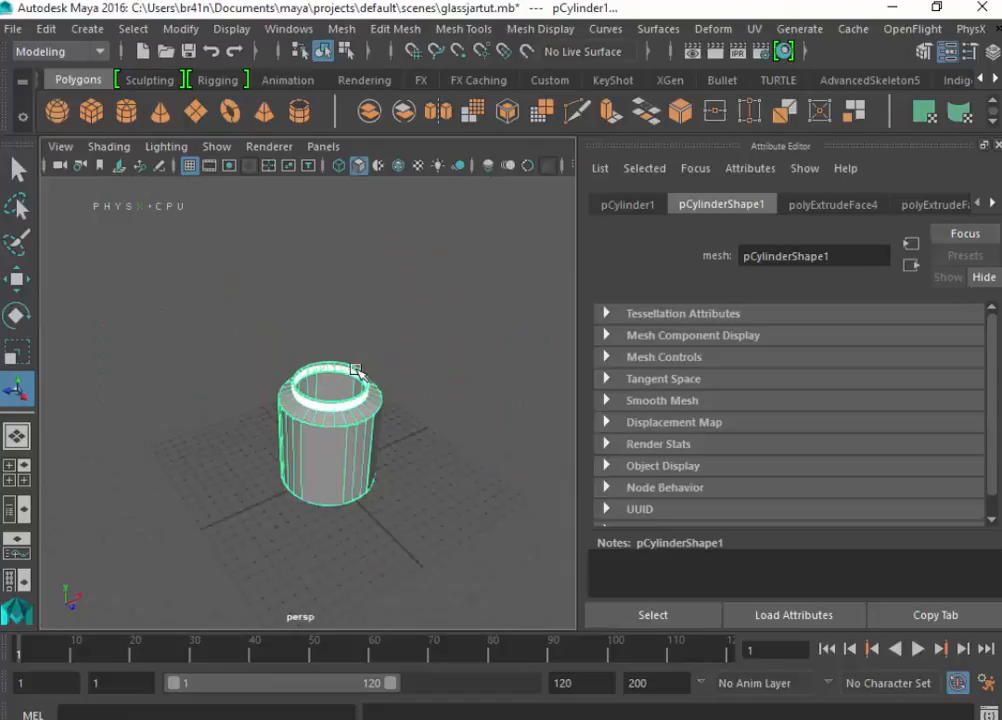
left_click(371, 109)
left_click(396, 396)
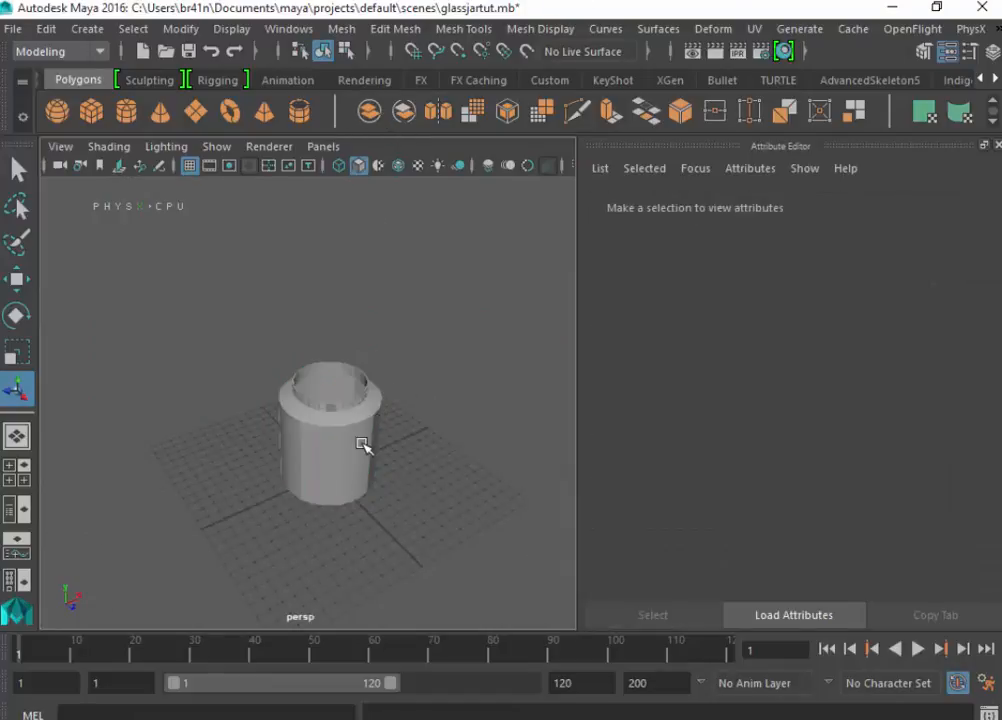
- Save the scene and create a polygon cylinder for the lid with radius 3.9 and height 0.9
key("ctrl+s")
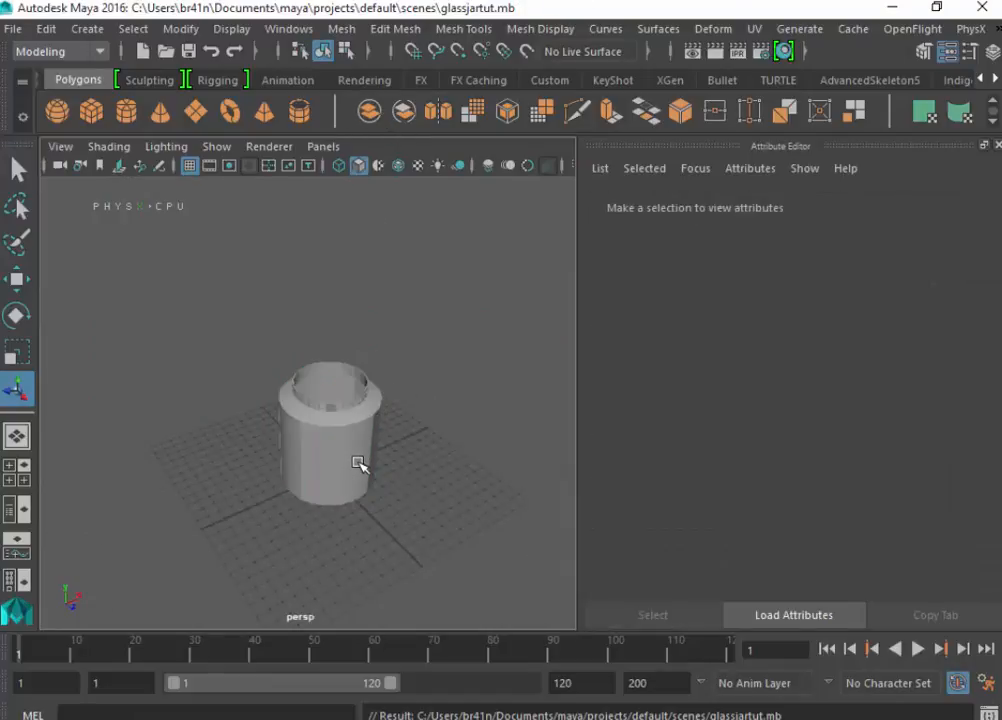
left_click_drag(358, 472, 408, 455, "alt")
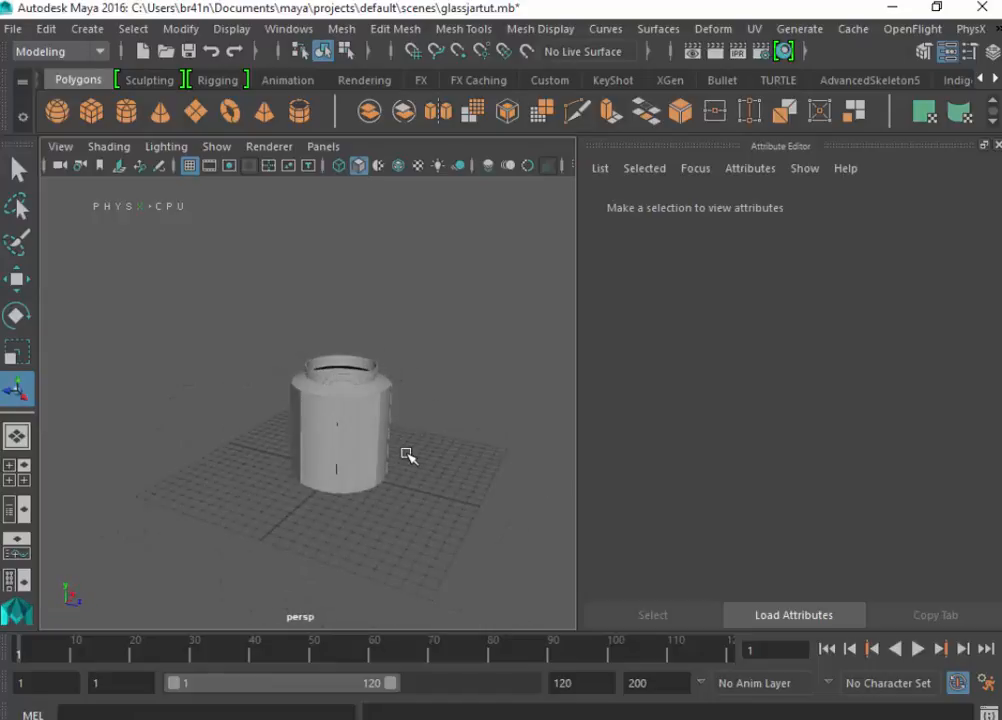
left_click(127, 108)
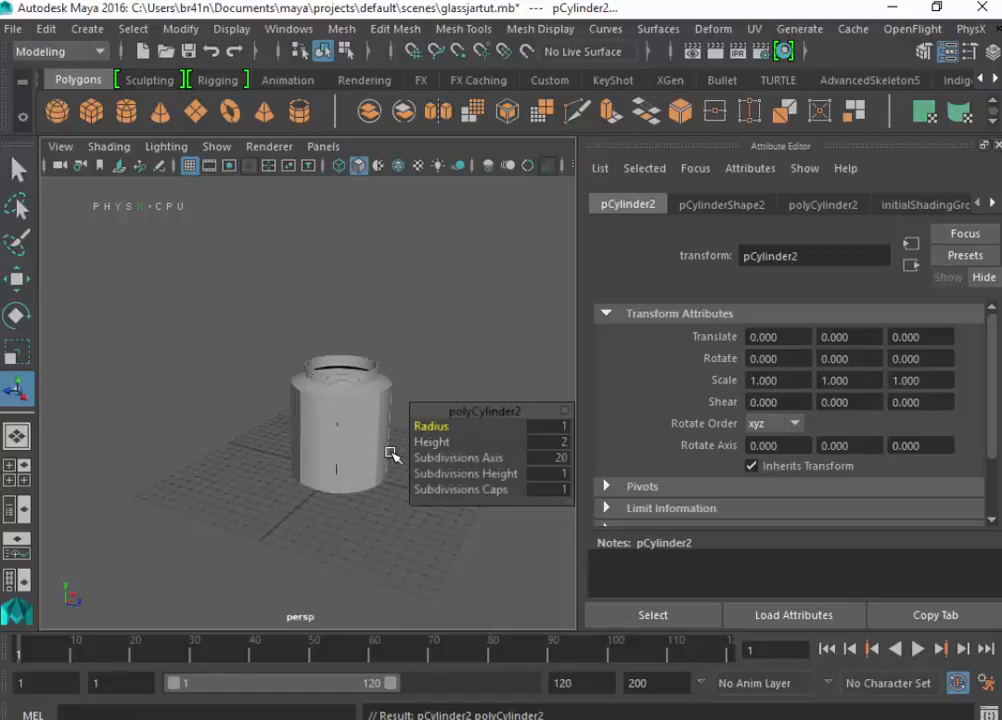
mouse_move(424, 427)
left_mouse_down()
mouse_move(457, 440)
mouse_move(429, 425)
left_mouse_up()
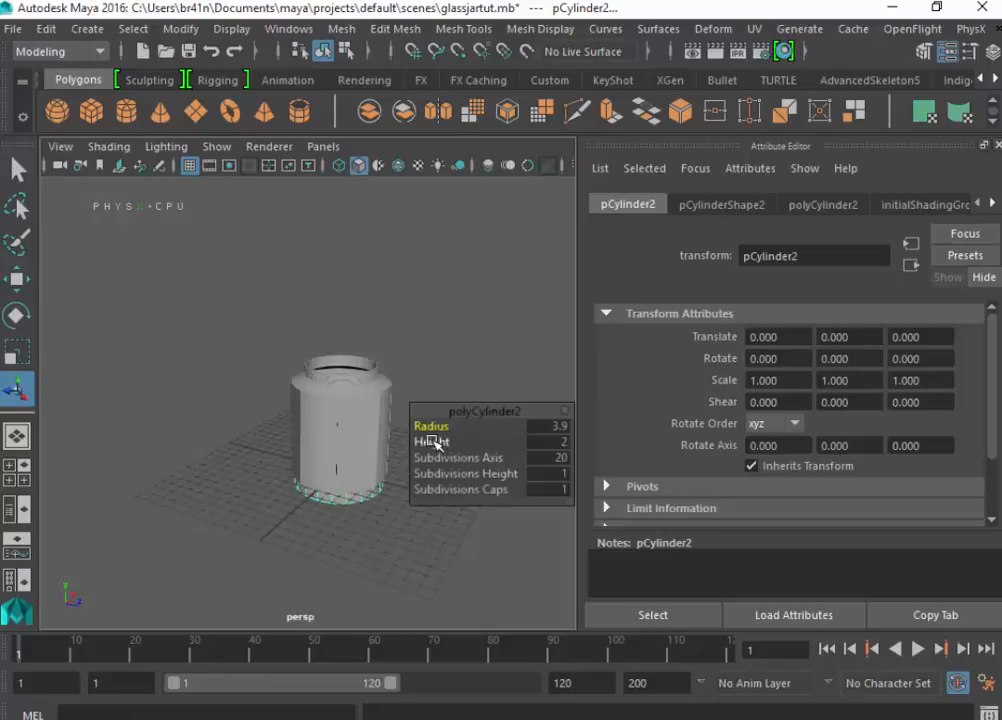
left_click_drag(432, 443, 426, 441)
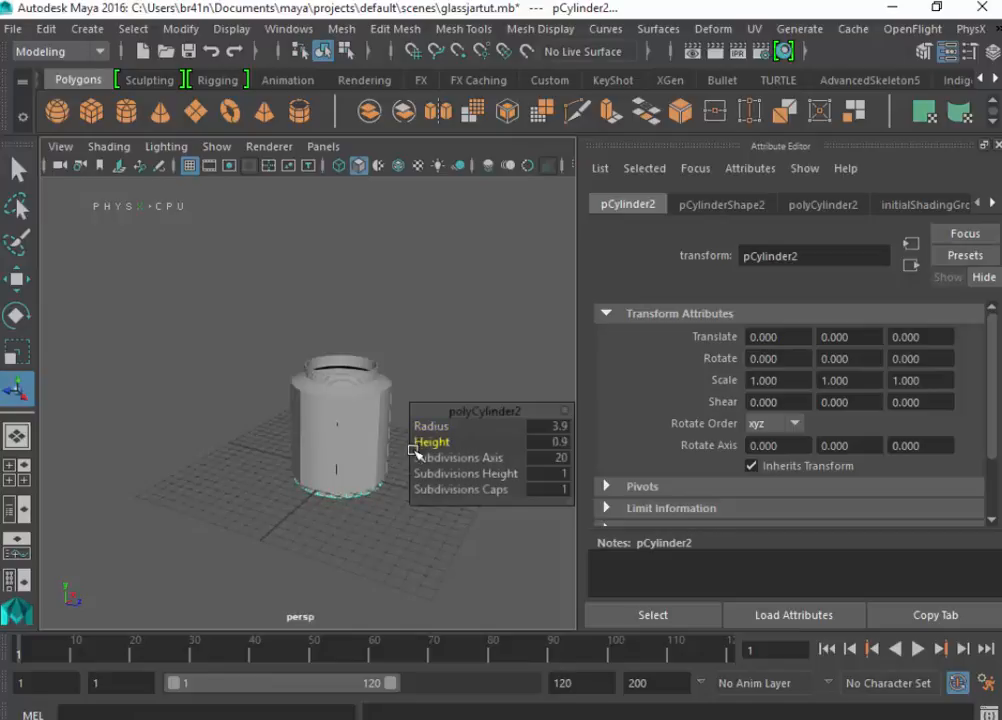
- Raise the lid cylinder over the jar's neck to Y 9.602 and scale it uniformly to 0.784 around the thread
key("w")
left_click_drag(333, 443, 342, 270)
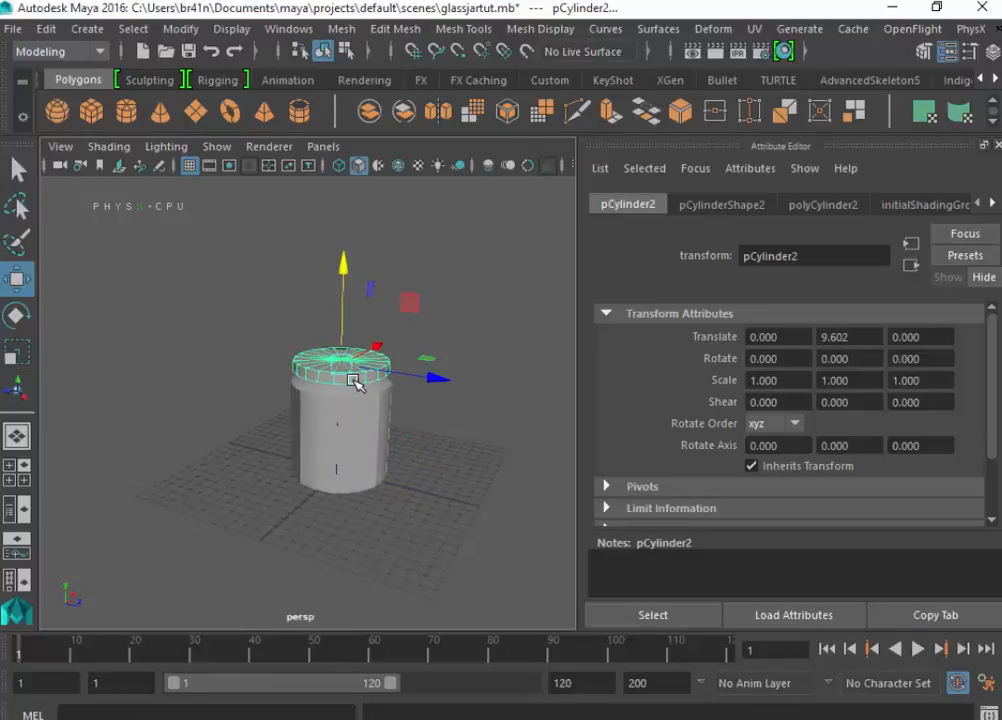
key("r")
left_click_drag(336, 359, 340, 358)
scroll(330, 398, "up", 5)
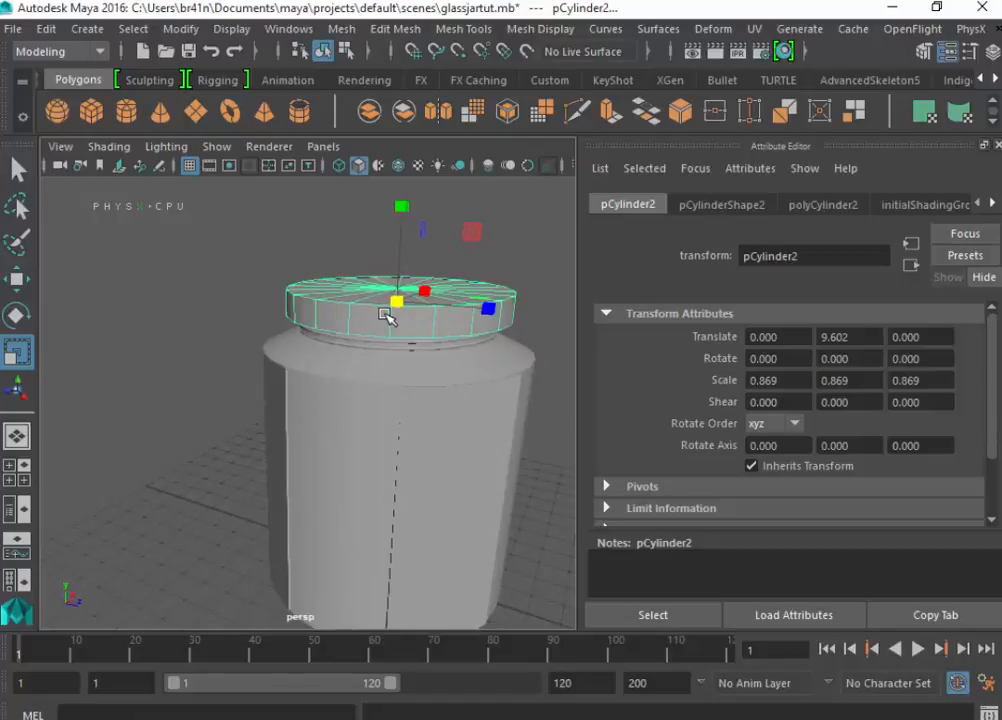
key("4")
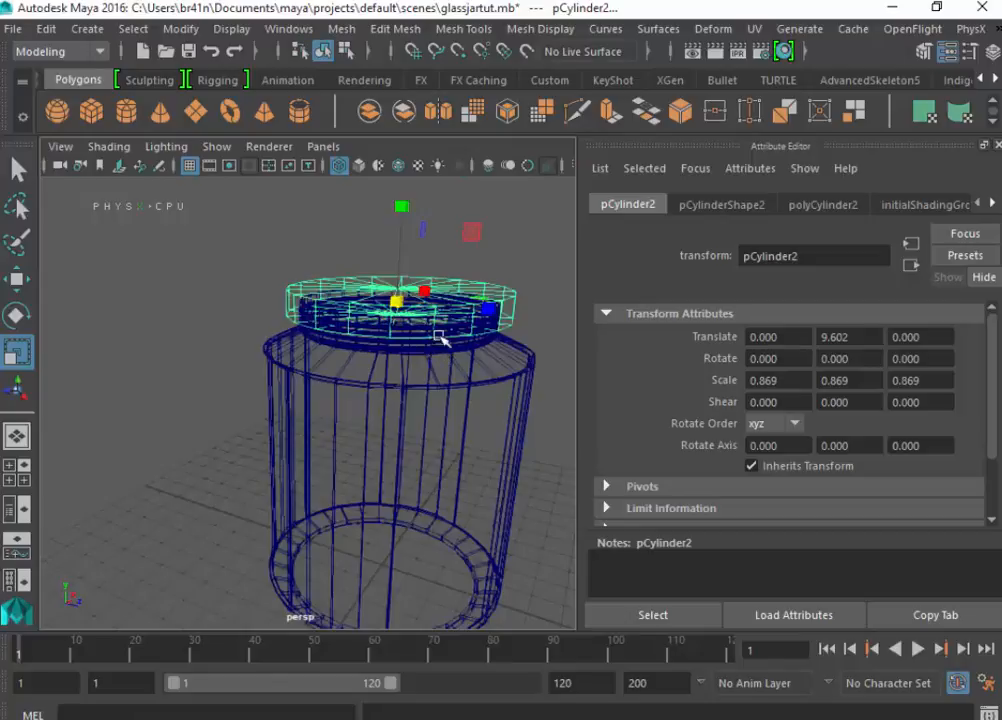
left_click_drag(421, 349, 378, 477, "alt")
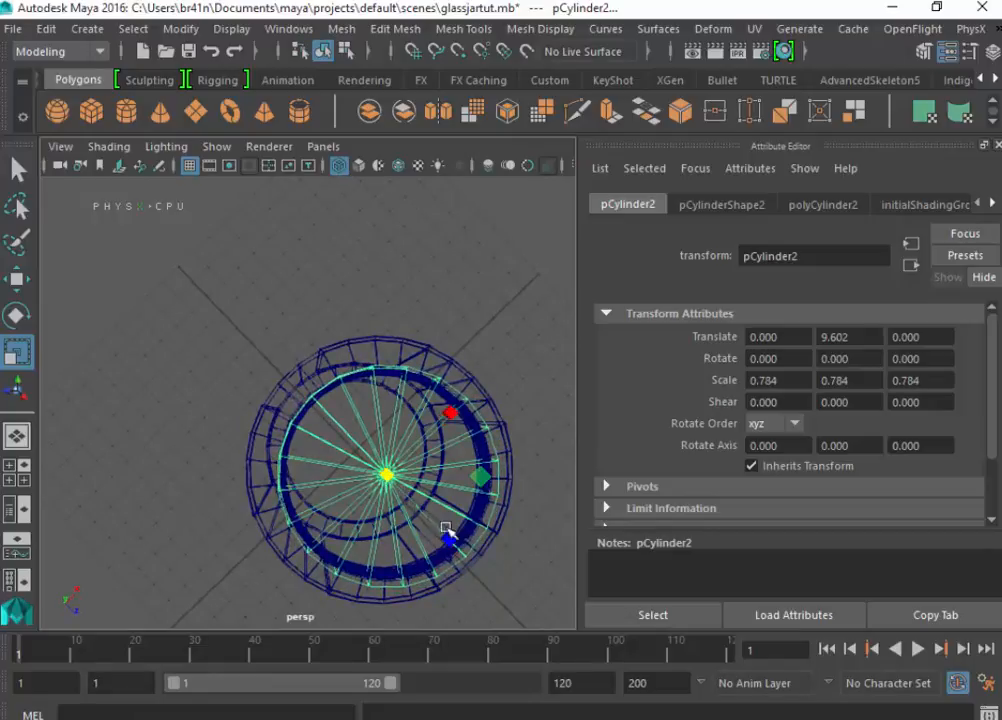
- Stretch the lid vertically to a Y scale of 0.991 and lower it over the neck to Y 9.260
left_click_drag(498, 566, 383, 450, "alt")
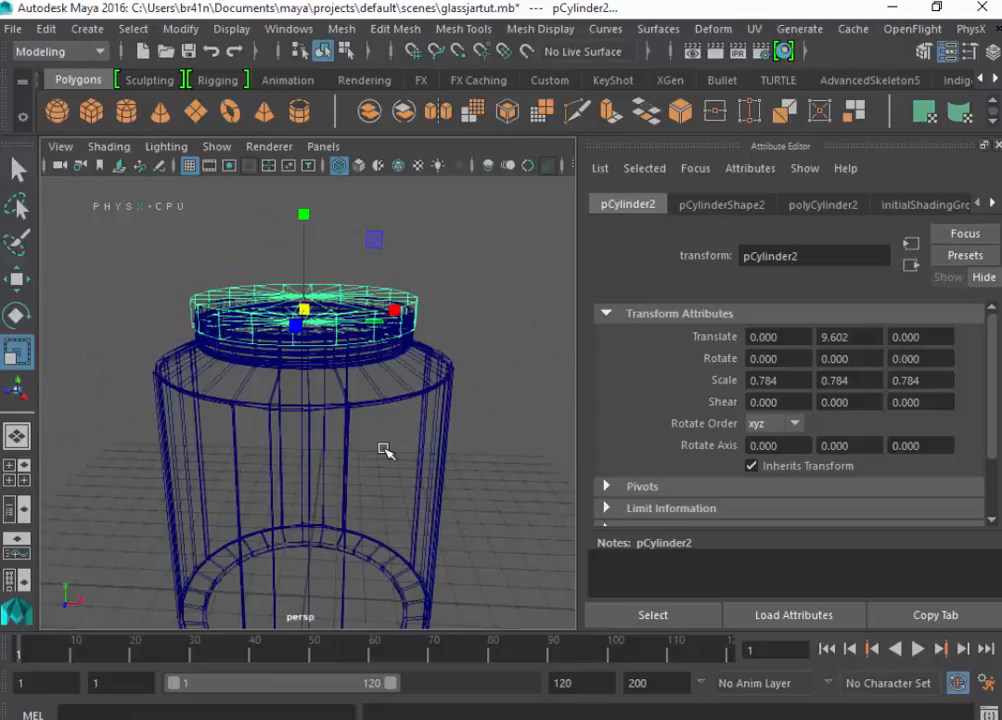
key("w")
left_click_drag(307, 215, 301, 225)
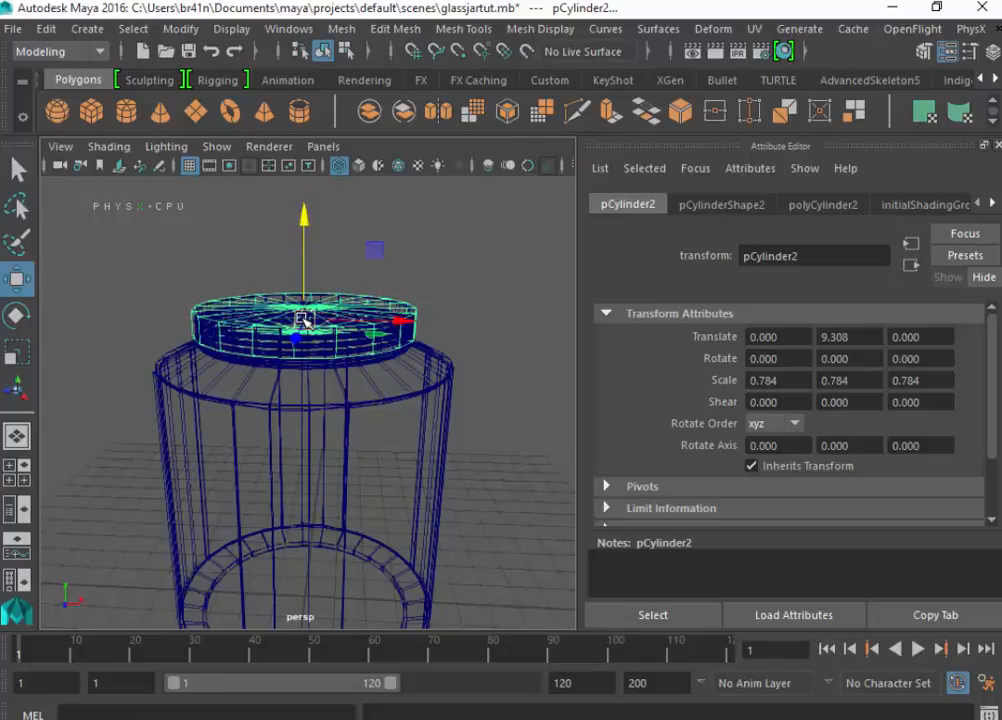
key("r")
left_click_drag(304, 222, 307, 199)
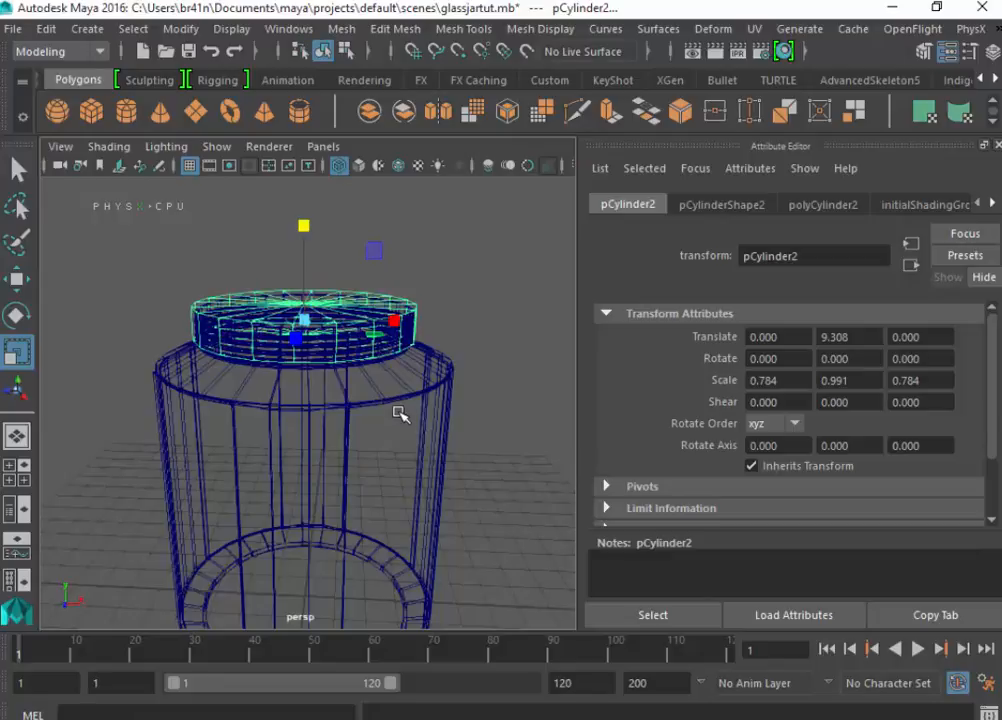
key("w")
left_click_drag(308, 208, 304, 217)
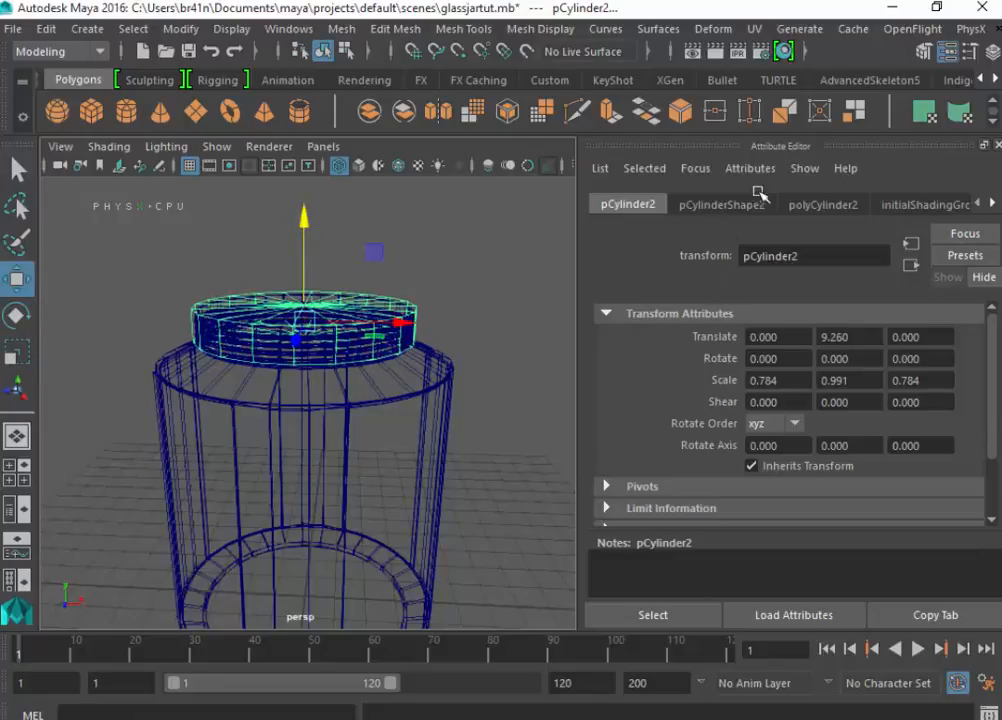
- Set the lid cylinder's axis subdivisions to 30 and its cap subdivisions to 0
left_click(800, 203)
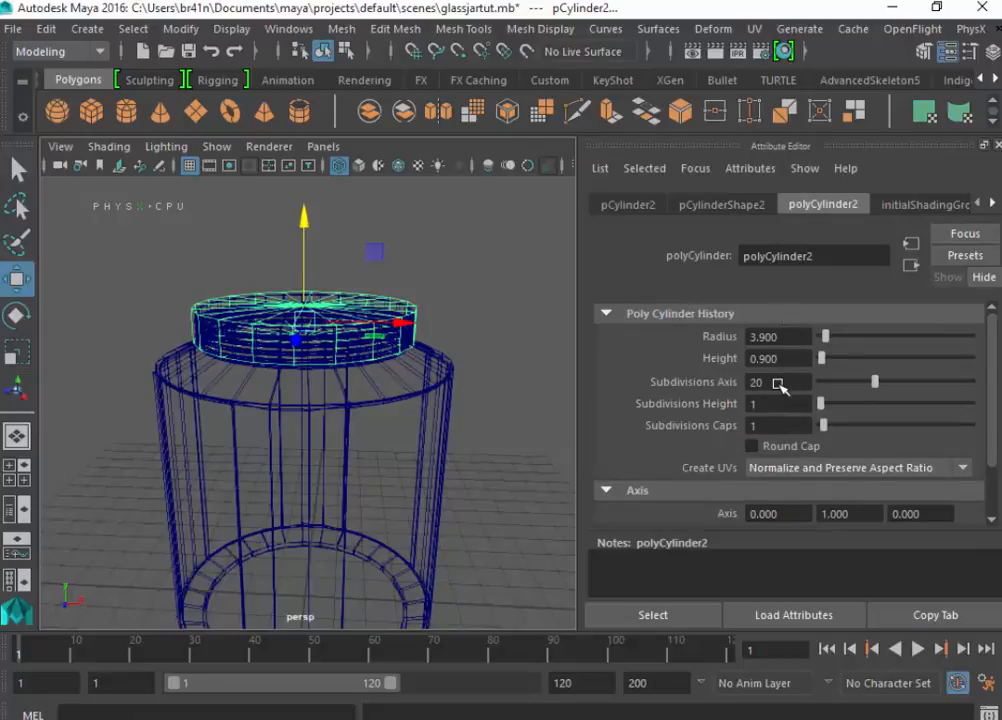
left_click(778, 384)
key("Return")
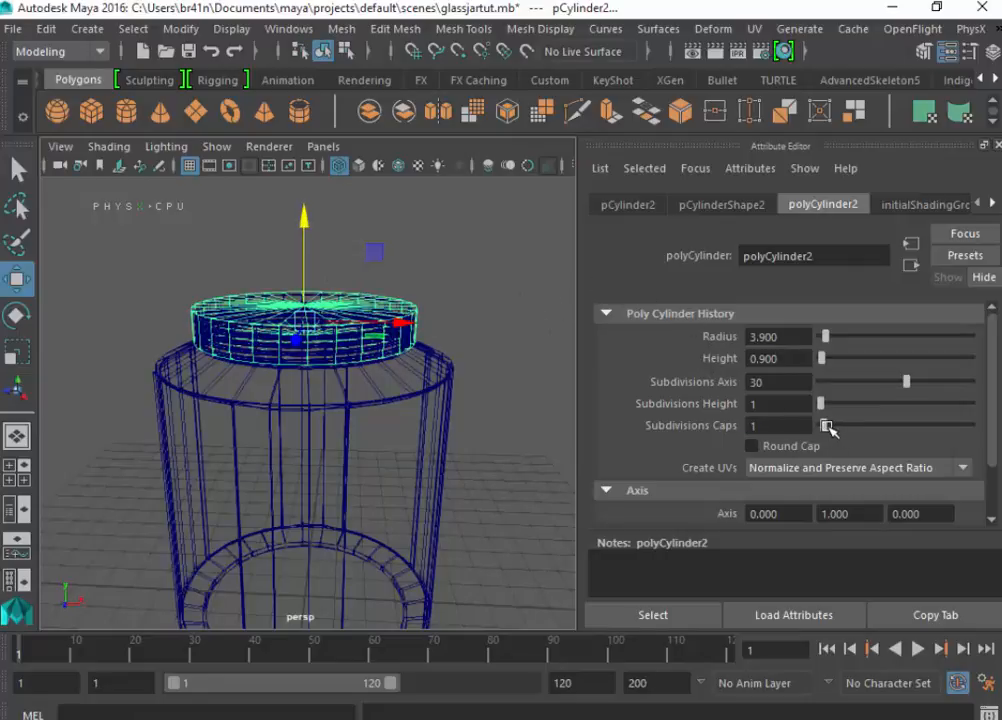
left_click_drag(826, 426, 808, 427)
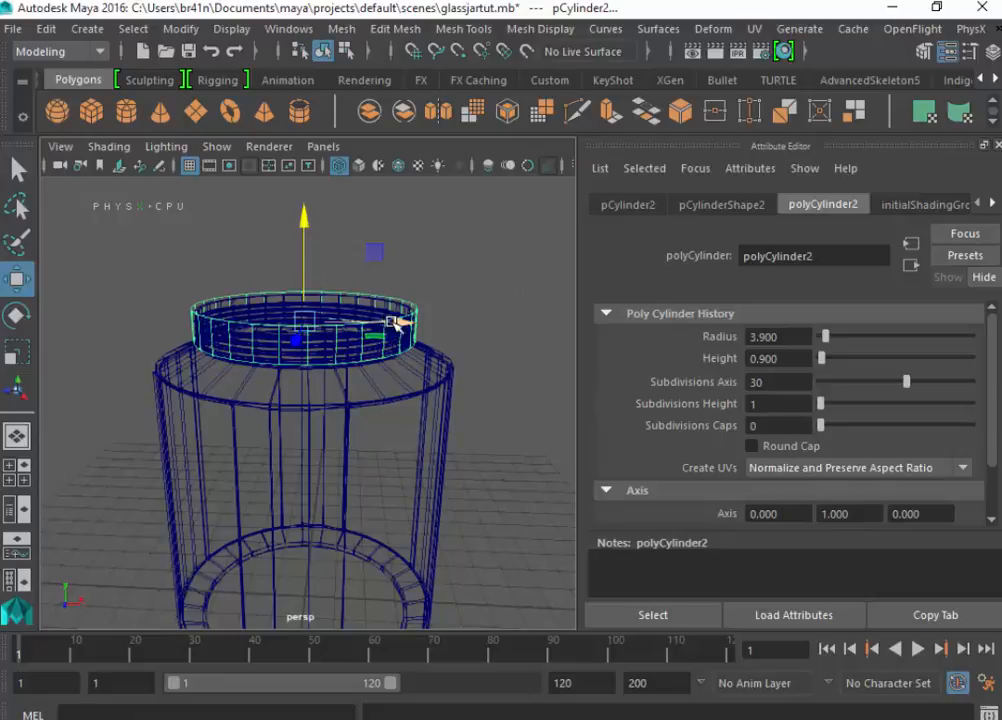
- In shaded display, slide the lid sideways off the jar's neck along X and tilt it around the Z axis
key("5")
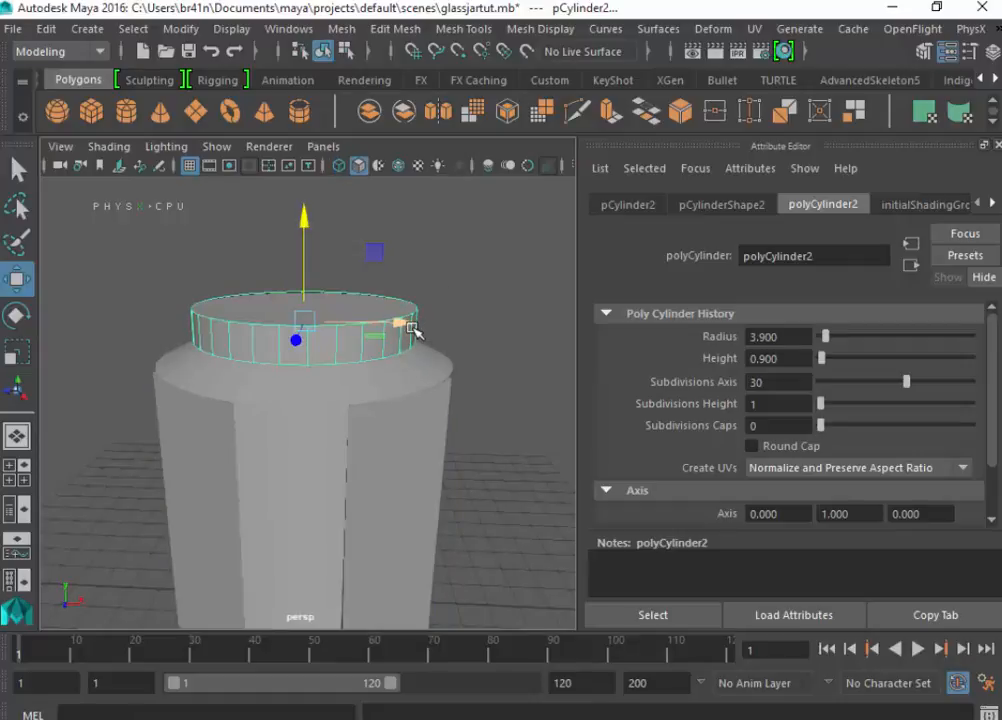
left_click_drag(407, 325, 555, 340)
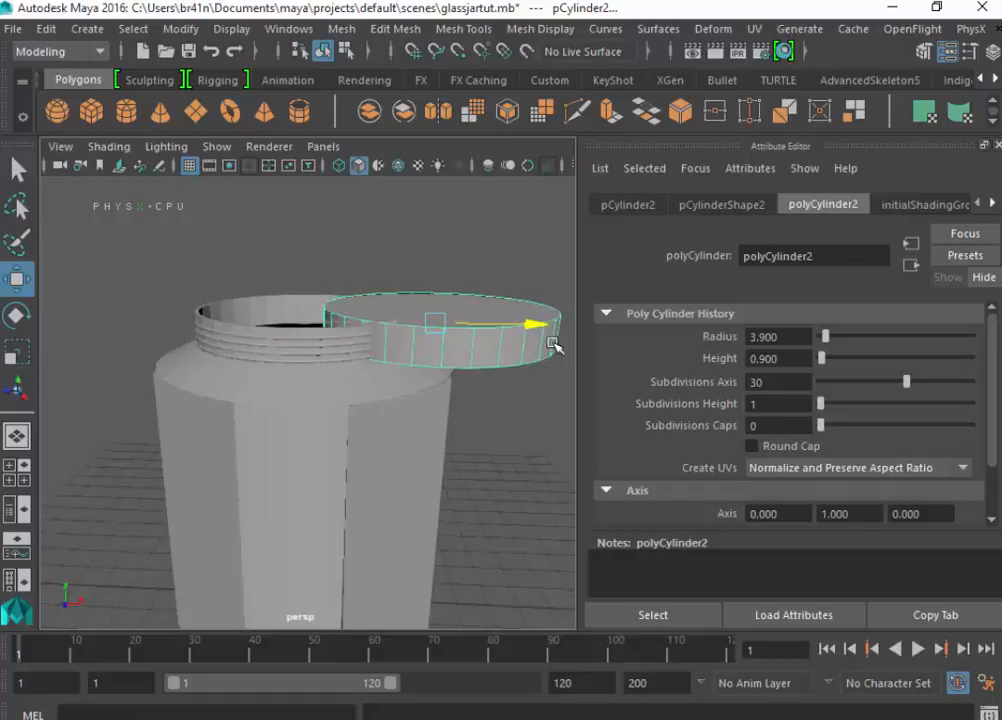
scroll(516, 381, "down", 4)
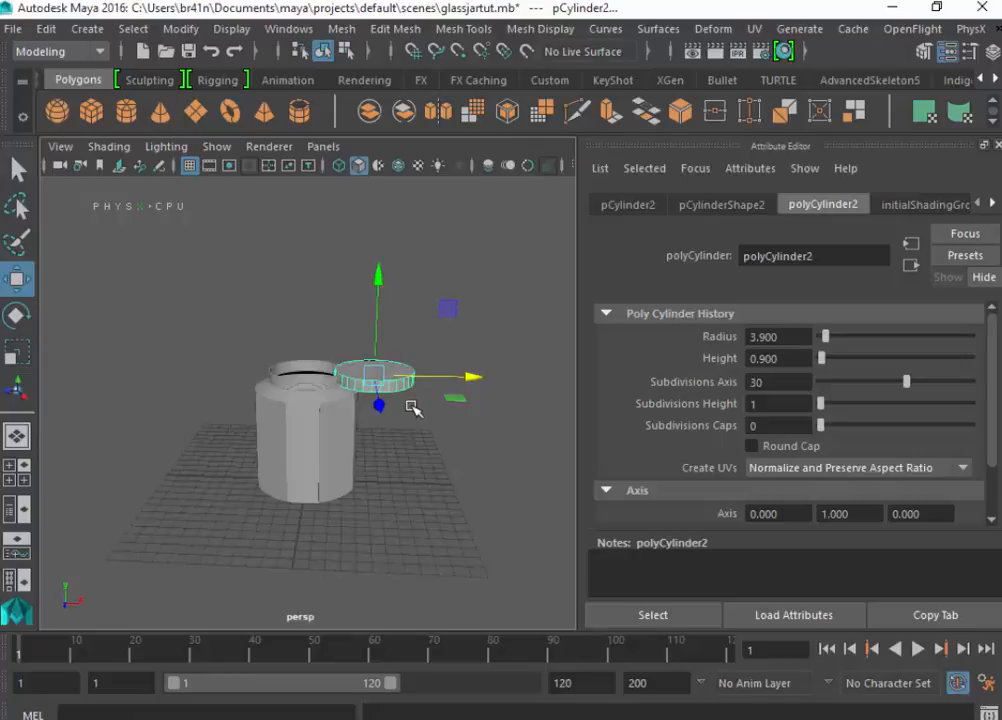
key("e")
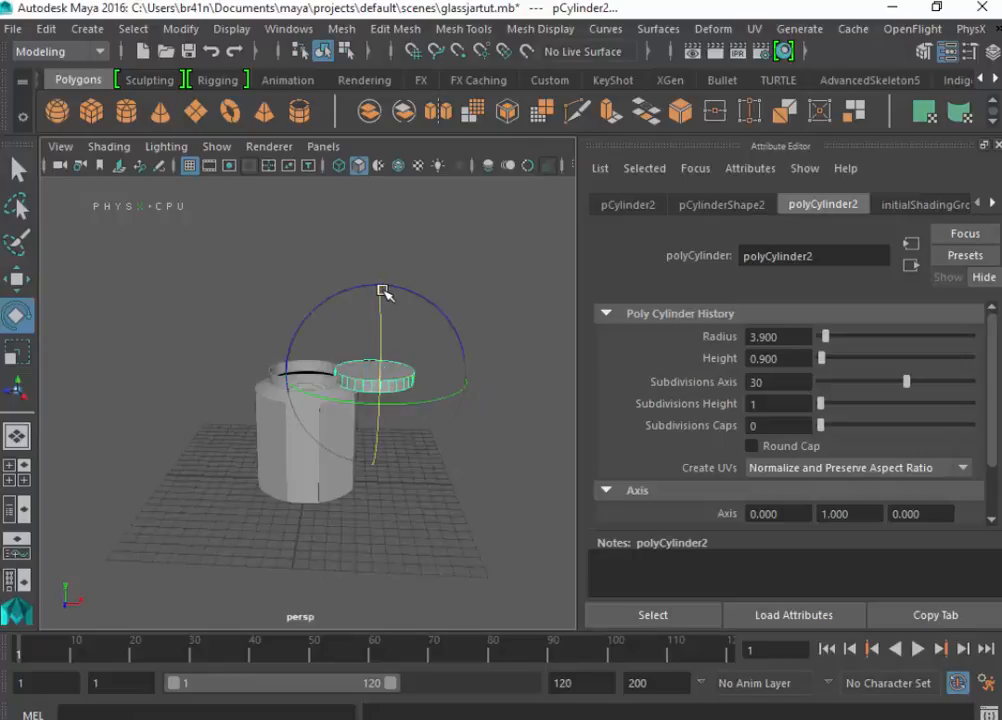
left_click_drag(409, 296, 453, 352)
- Lower the tilted lid to the ground and move it against the jar's side so it leans there
key("w")
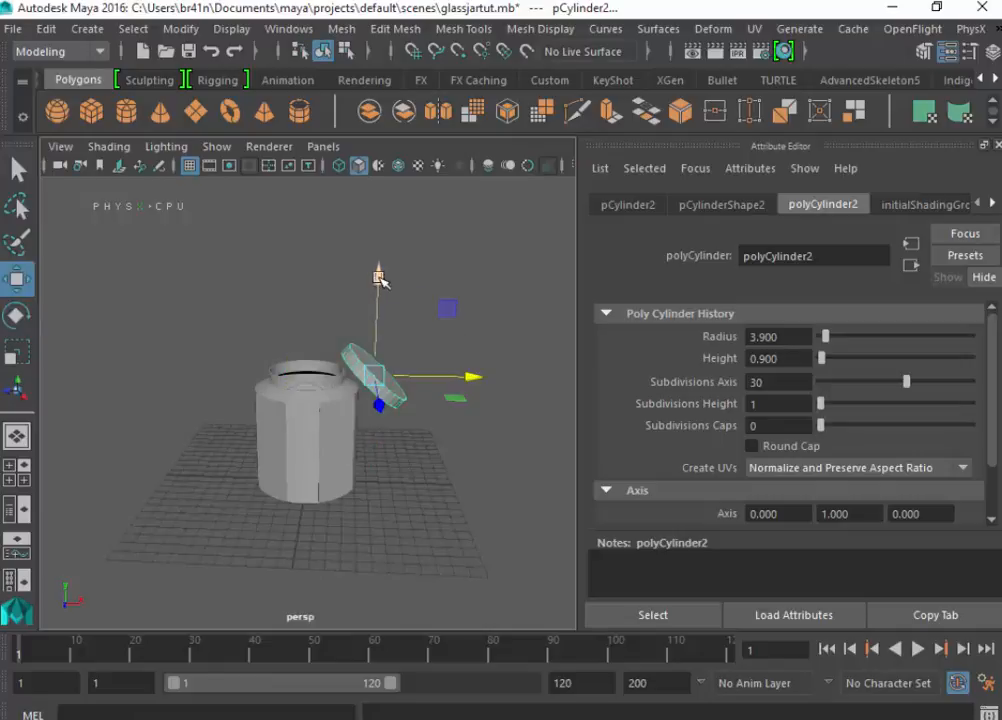
left_click_drag(384, 276, 485, 457)
left_click_drag(409, 355, 409, 358)
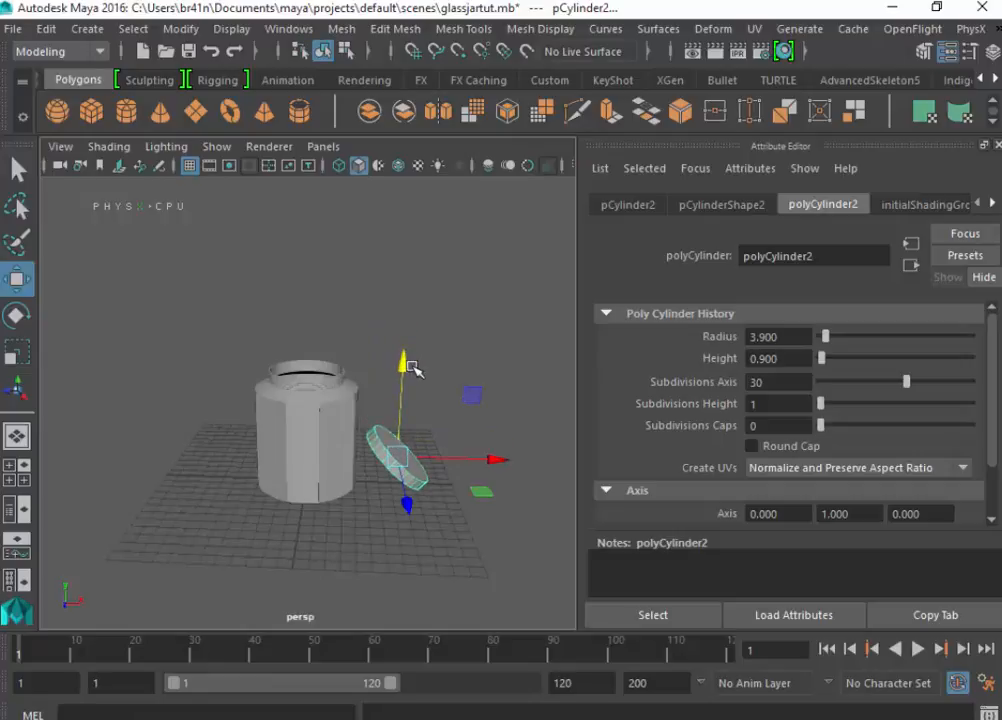
left_click_drag(494, 459, 479, 468)
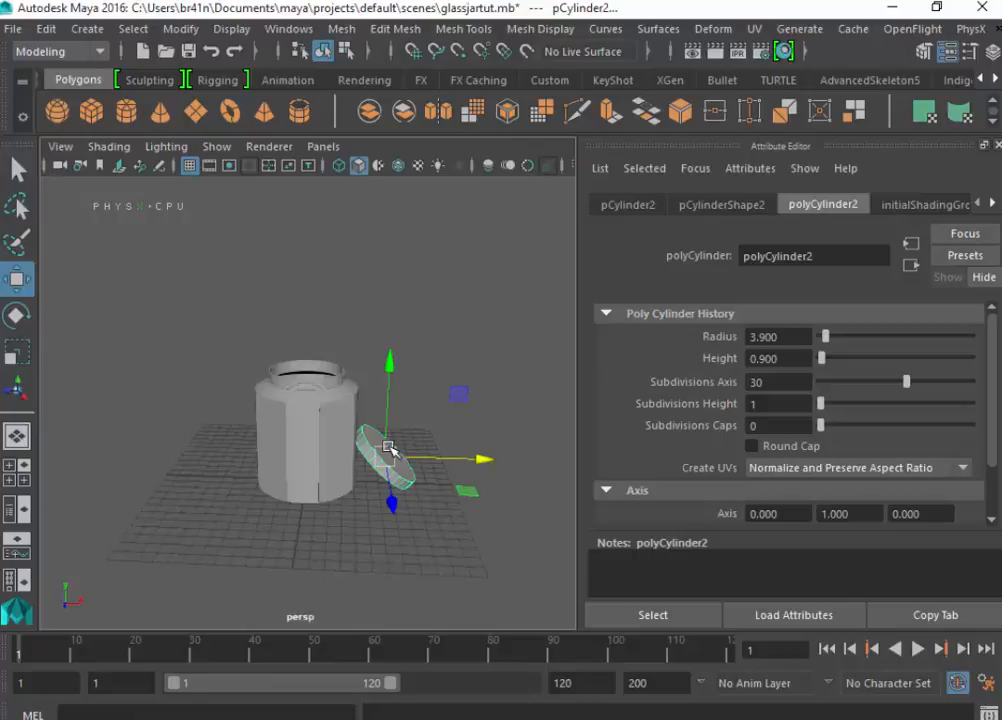
- Nudge the lid slightly away from the jar so its upper edge no longer cuts into the wall
scroll(391, 452, "up", 3)
scroll(441, 541, "up", 2)
left_click_drag(409, 527, 388, 517, "alt")
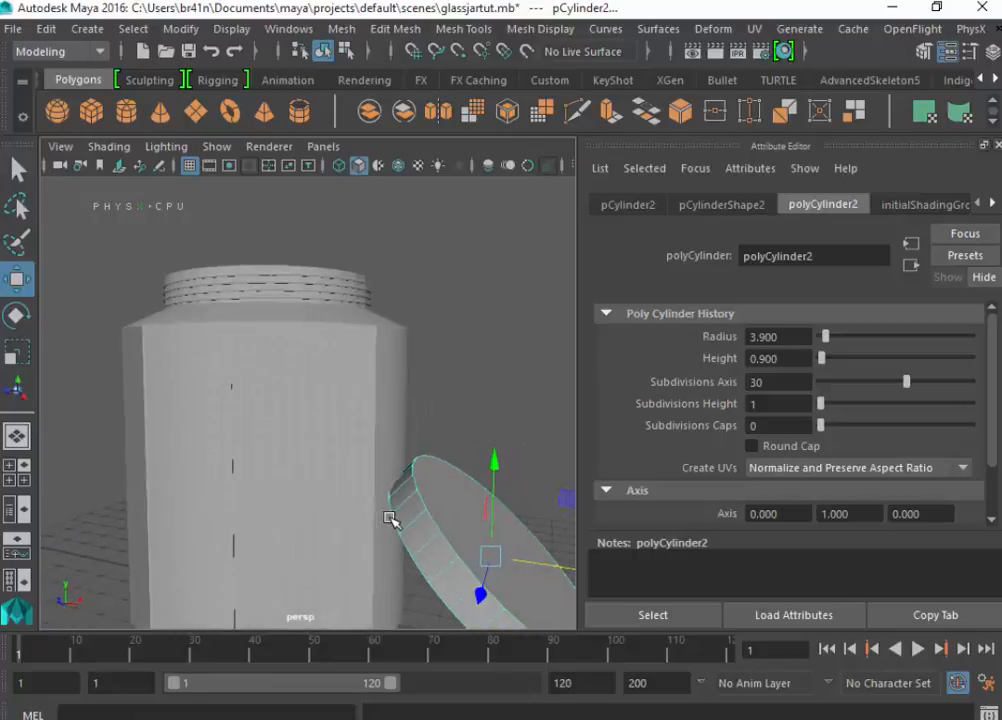
left_click_drag(533, 567, 547, 569)
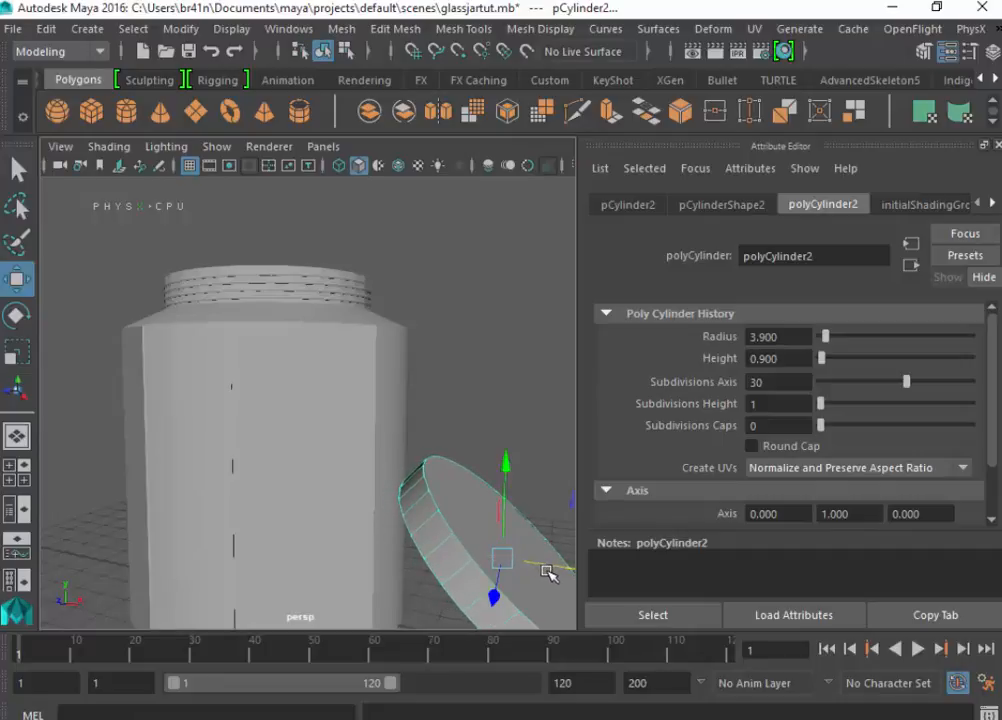
- In the front view, fine-tune the lid's X position so its upper edge just touches the jar's side wall
key("4")
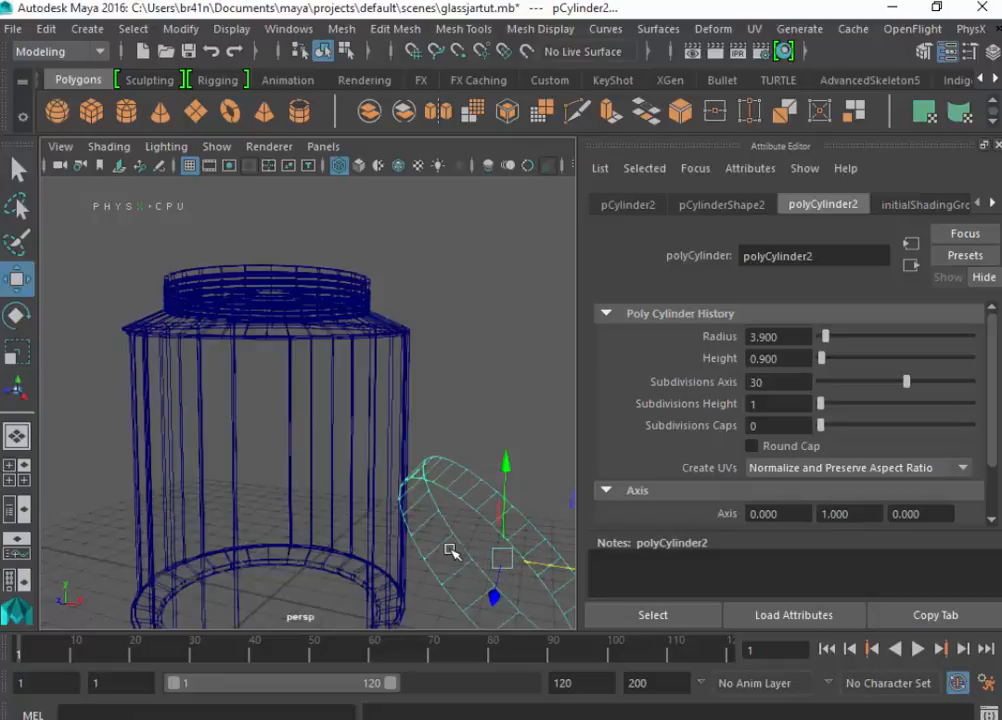
key("space")
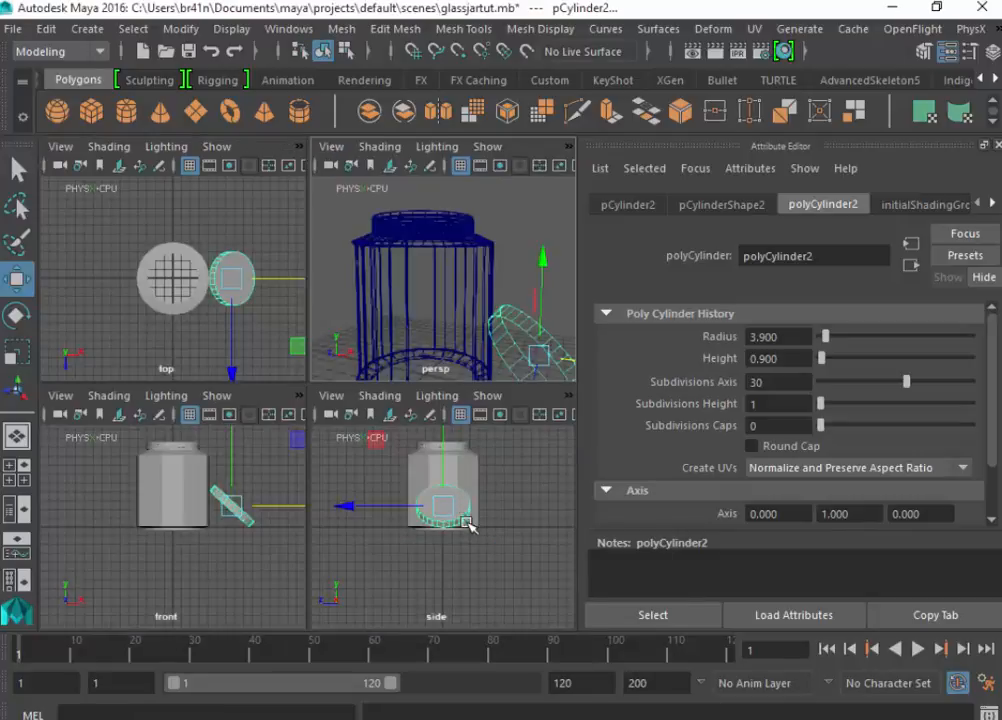
key("space")
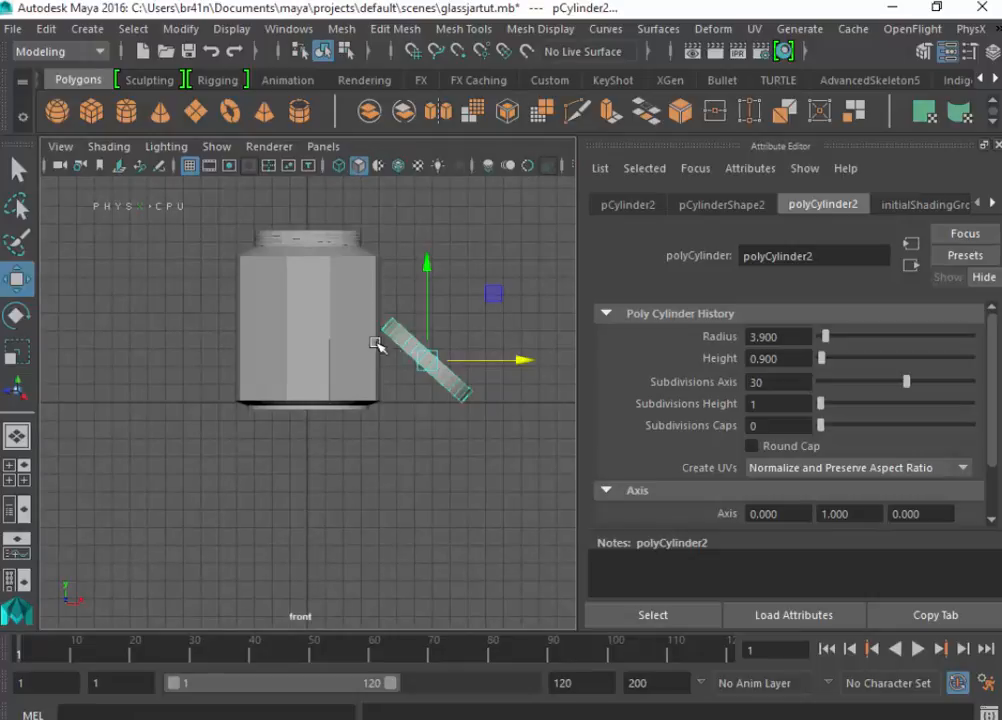
scroll(367, 338, "up", 6)
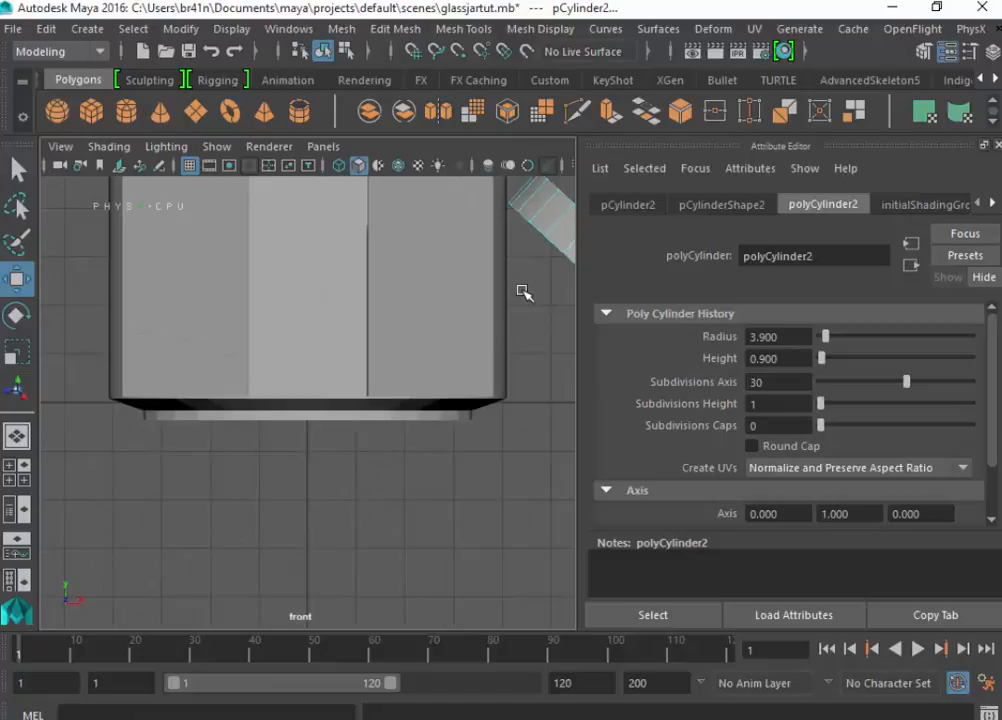
middle_click_drag(522, 291, 456, 338, "alt")
middle_click_drag(317, 382, 313, 383, "alt")
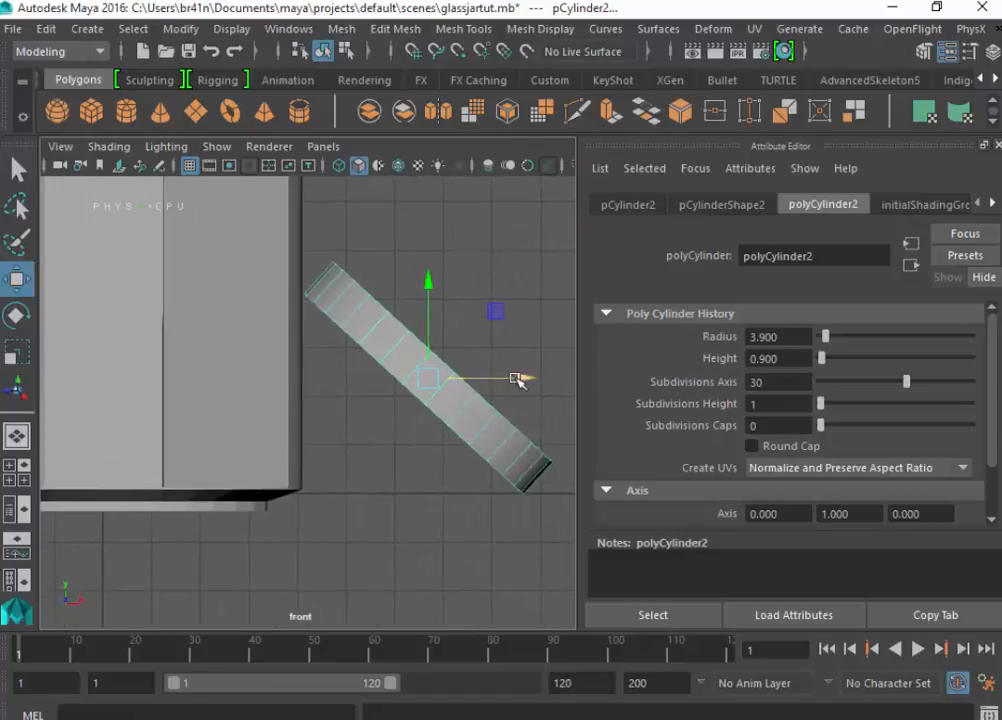
left_click_drag(528, 378, 525, 385)
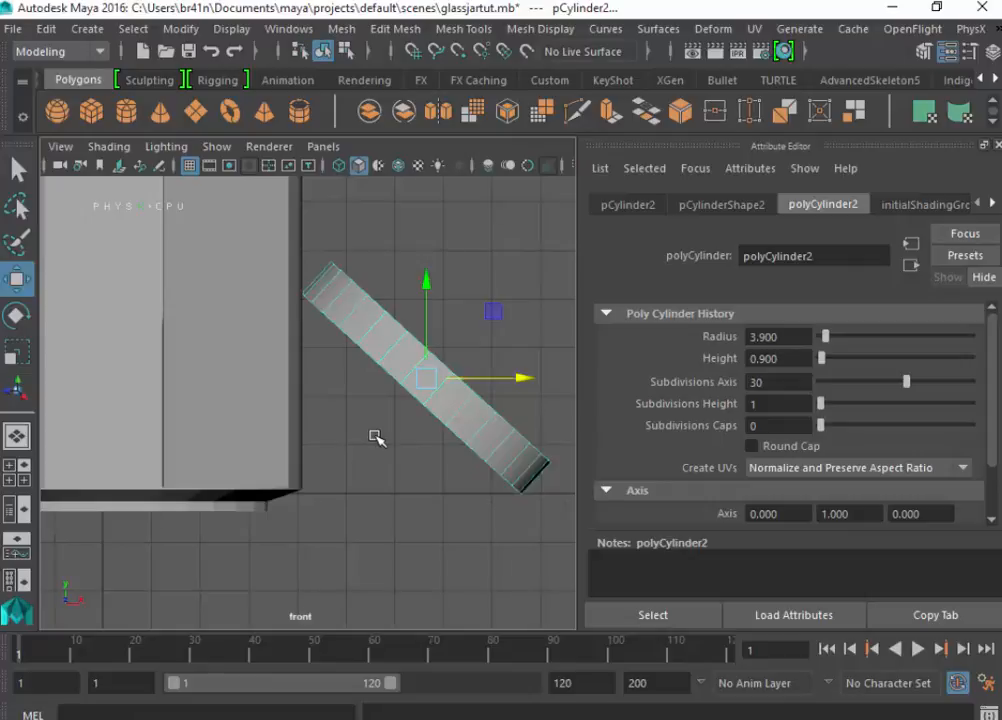
- Raise the jar so that its base rests on the ground line in the front view
left_click(300, 427)
left_click_drag(104, 394, 105, 380)
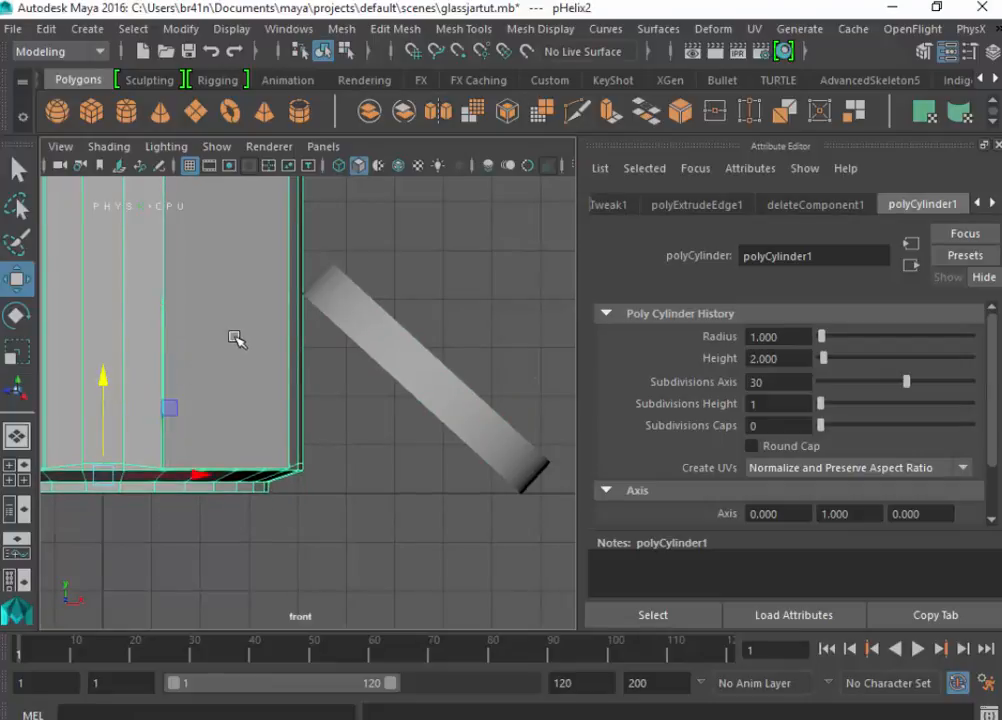
- Rotate the lid to a steeper angle, reposition it between the jar's side wall and the ground line, and save the scene
left_click(391, 346)
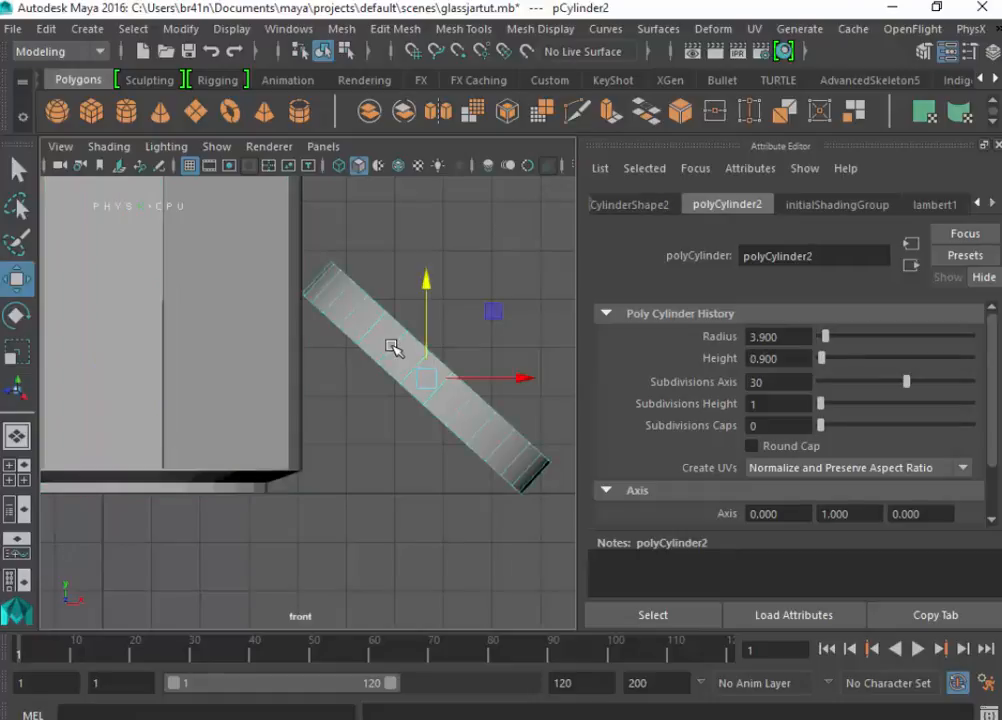
key("e")
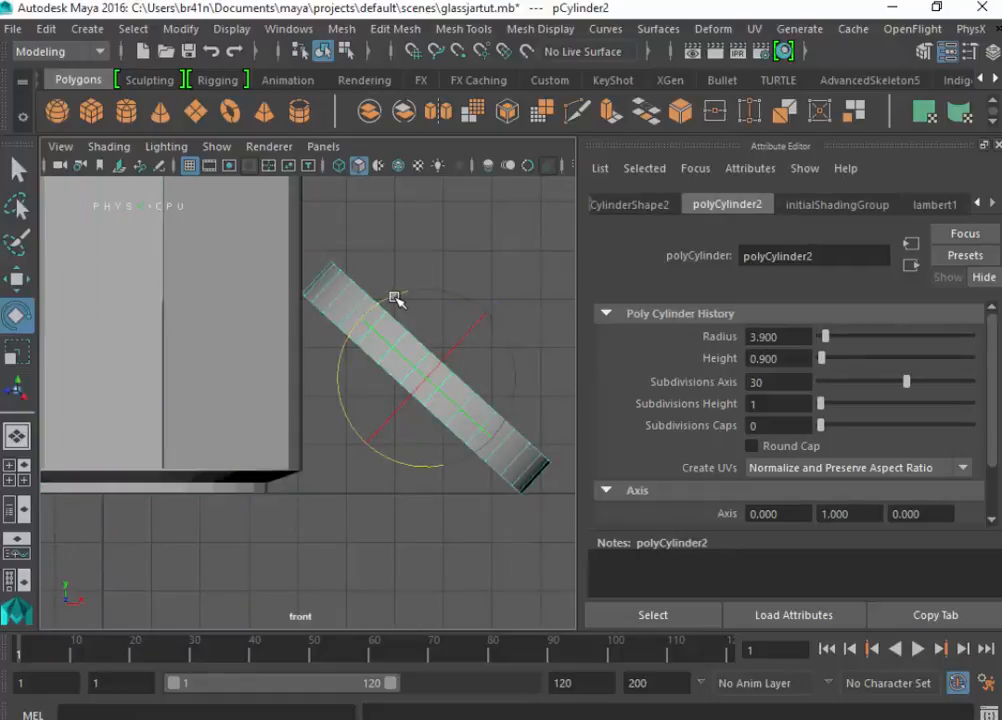
left_click_drag(395, 300, 406, 264)
key("w")
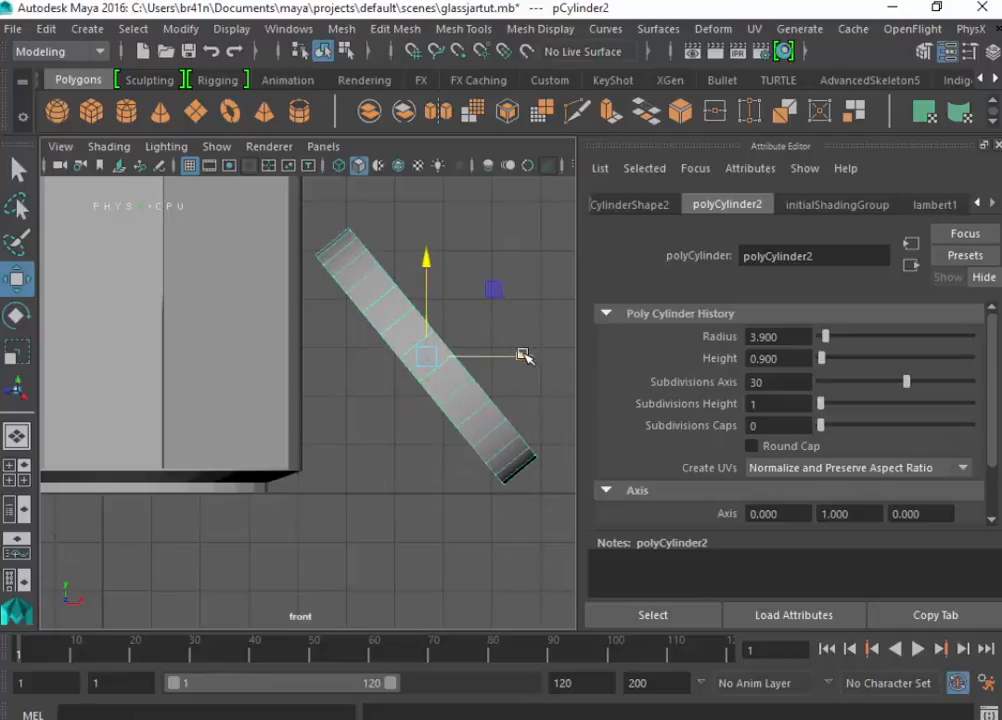
left_click_drag(521, 353, 510, 359)
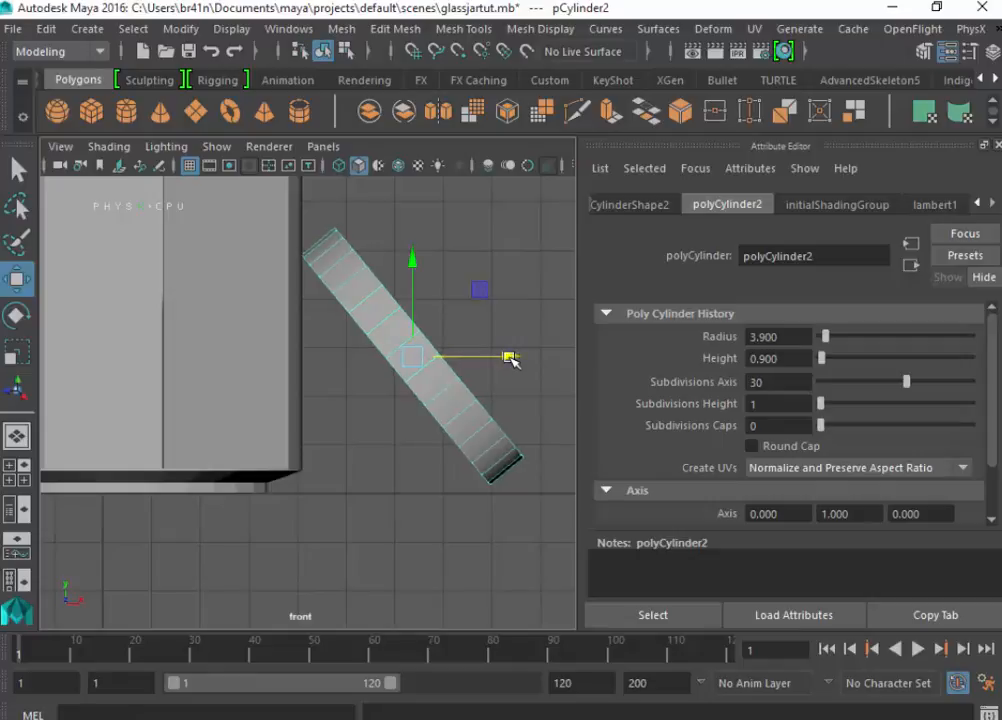
left_click_drag(409, 259, 414, 269)
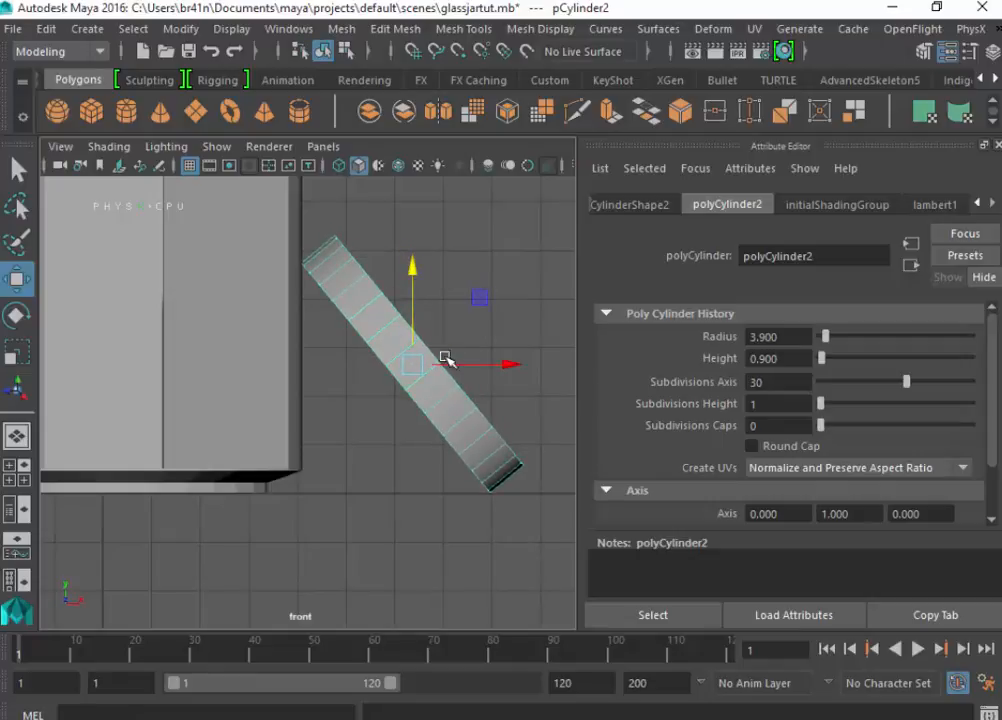
key("ctrl+s")
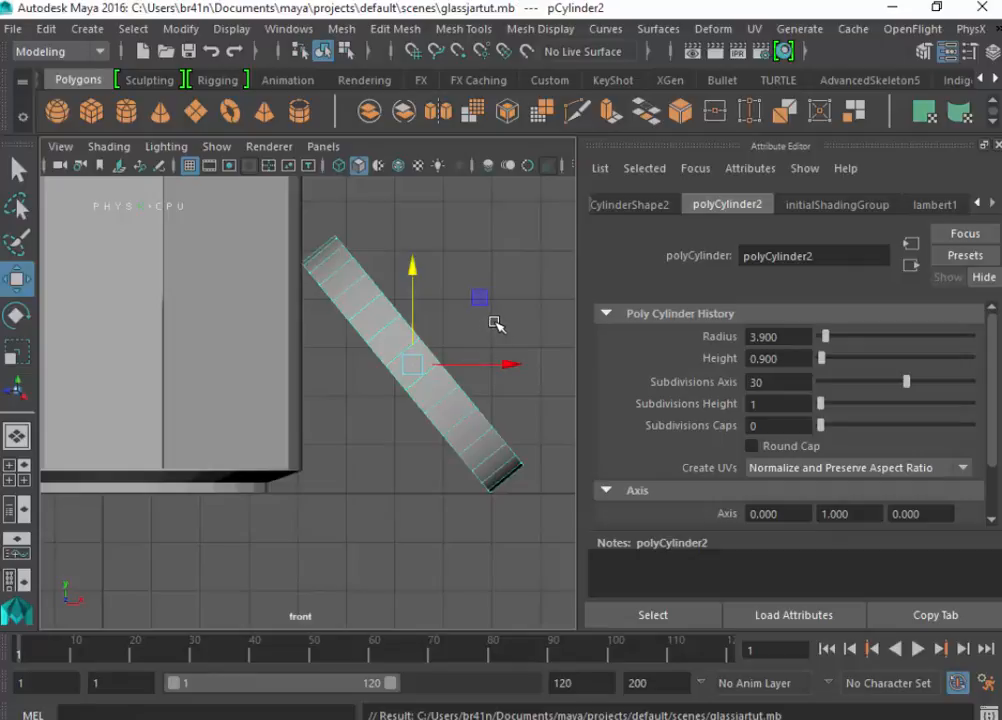
- Delete the lid's underside cap face in the shaded perspective view so the lid is open underneath
key("space")
key("space")
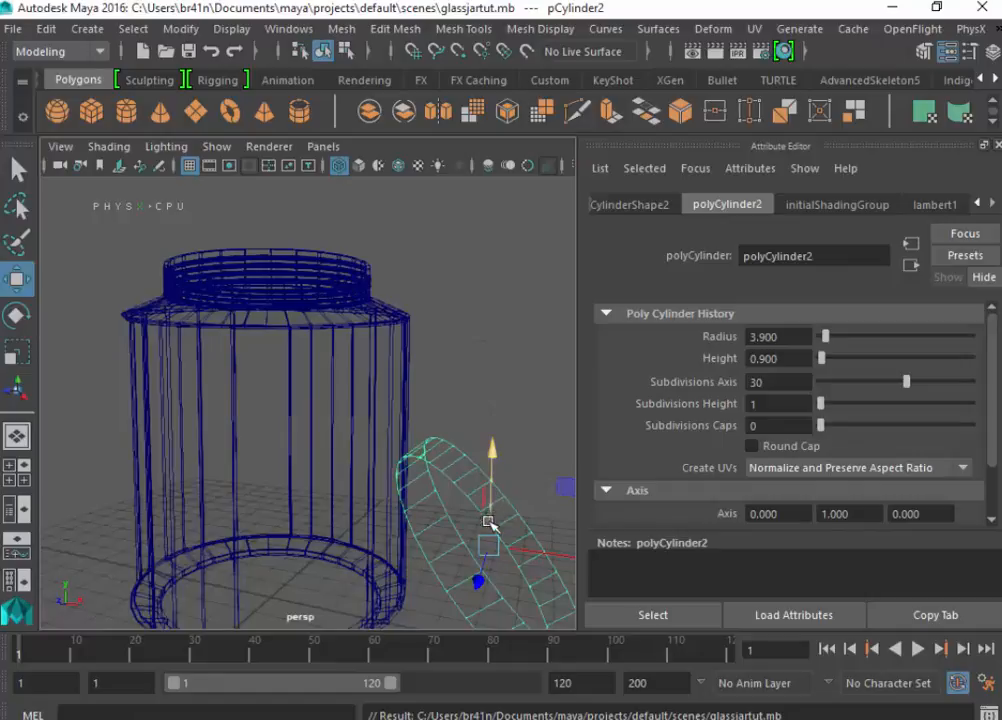
key("5")
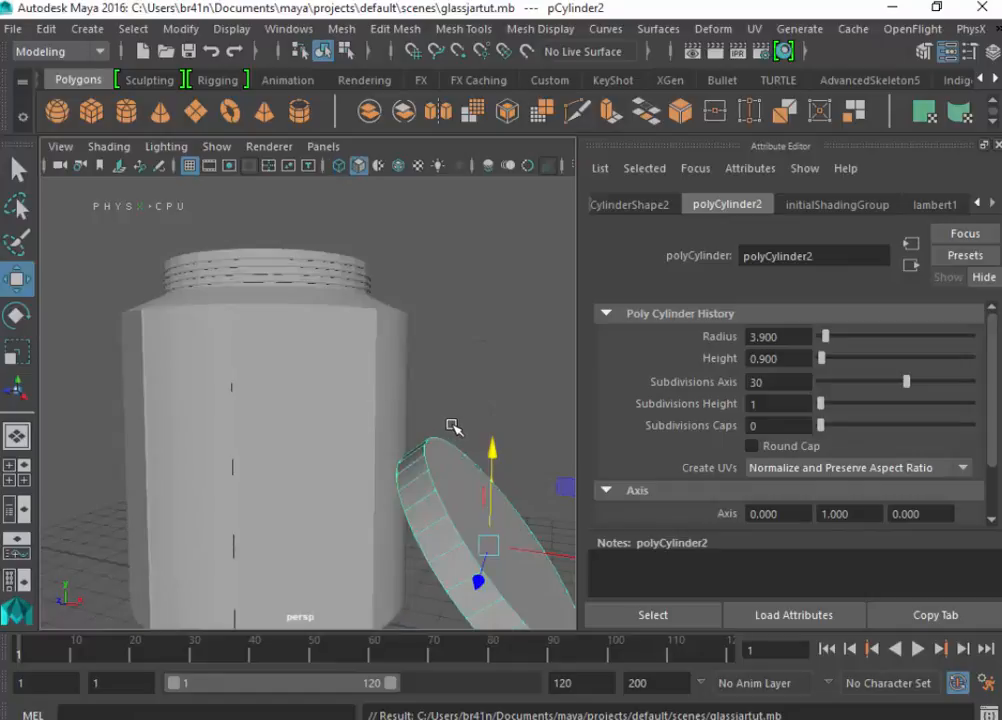
left_click_drag(452, 427, 492, 362, "alt")
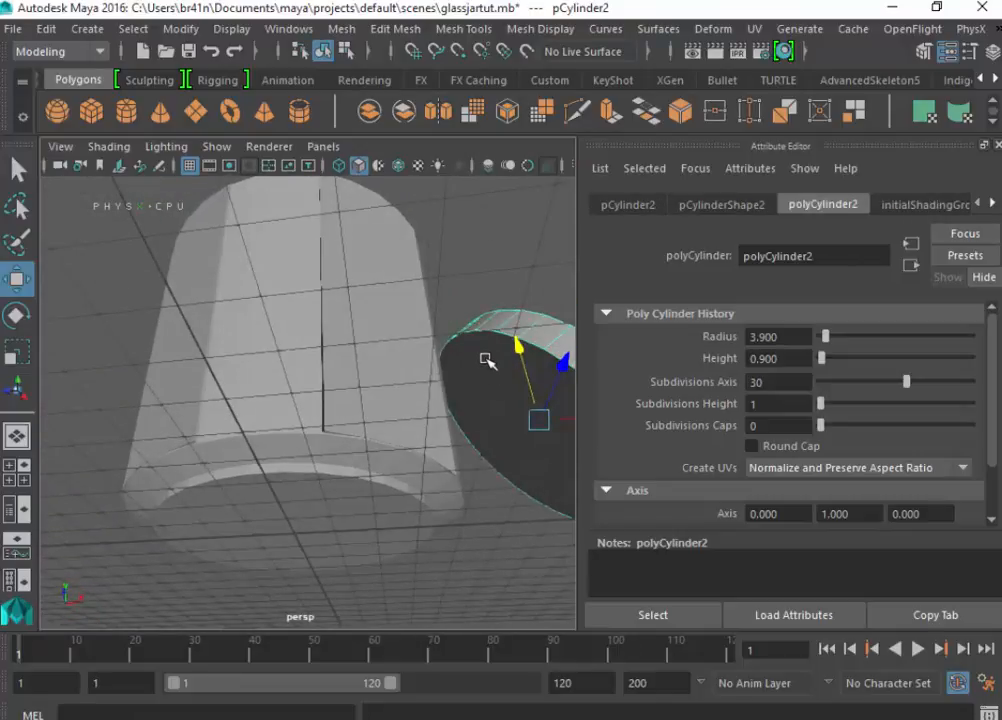
right_click_drag(485, 186, 484, 245)
left_click(505, 358)
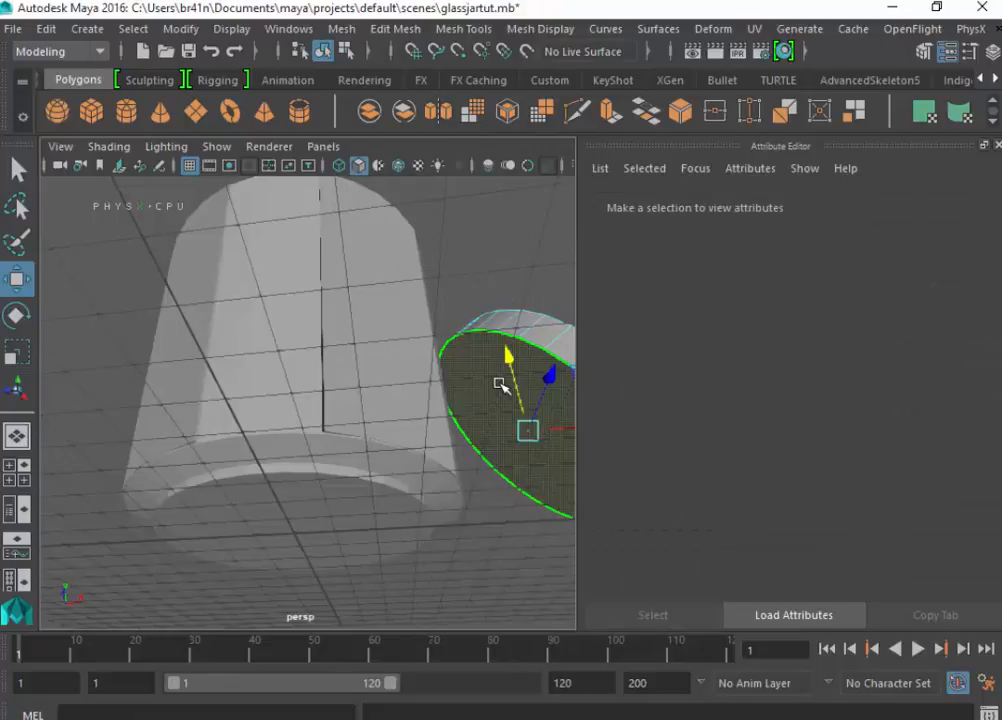
key("Delete")
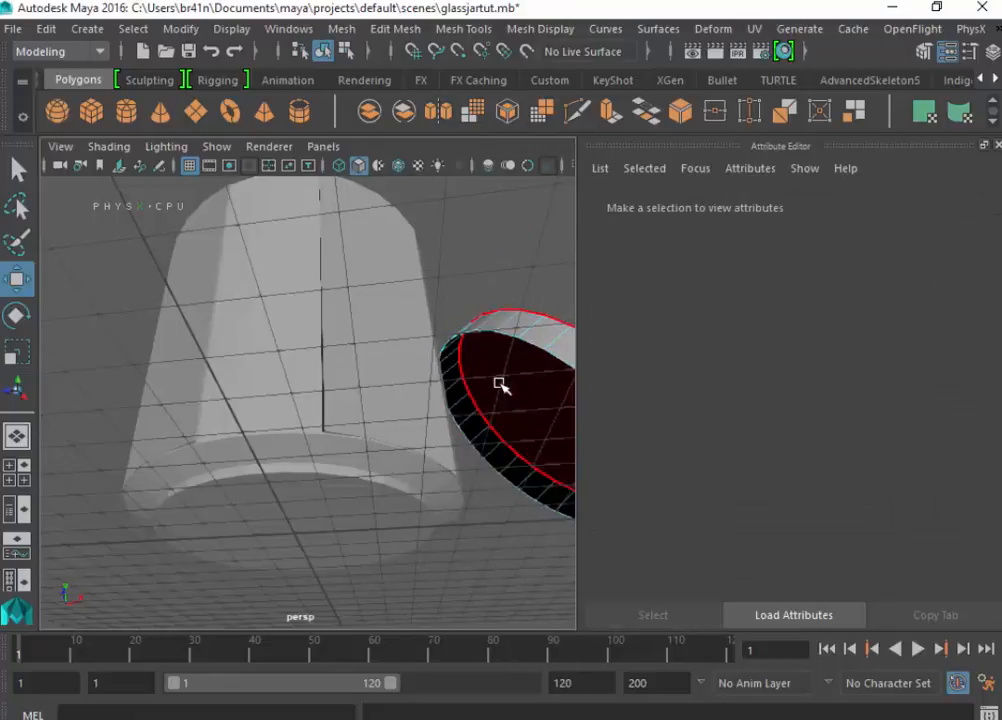
- Extrude all of the lid's faces with a thickness of 0.1 to give the lid solid walls
right_click_drag(488, 183, 584, 160)
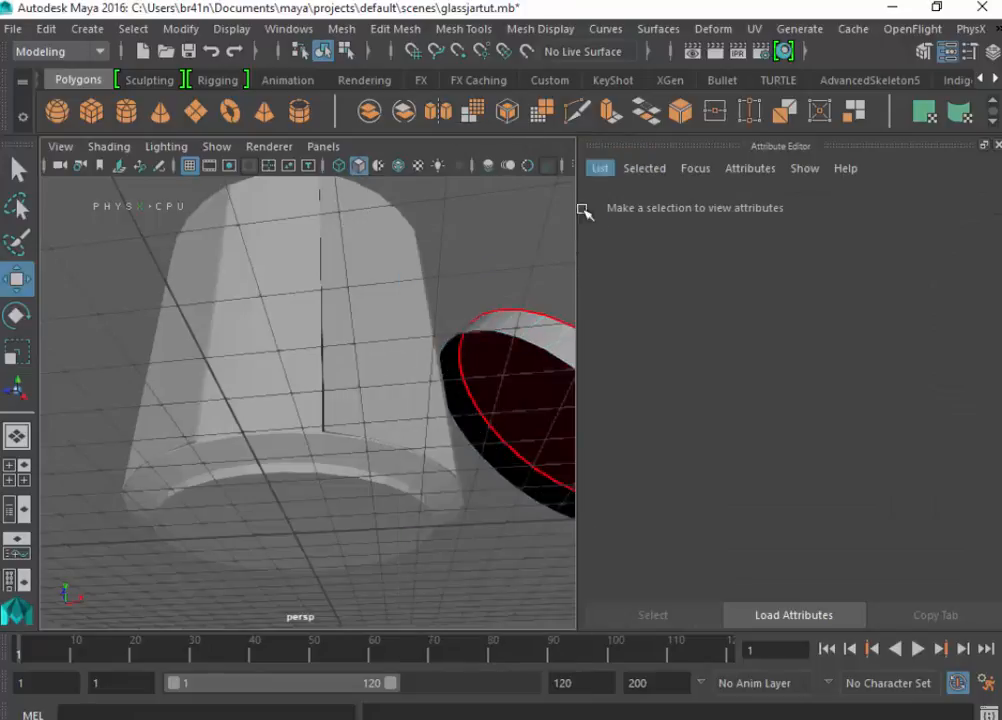
left_click(540, 336)
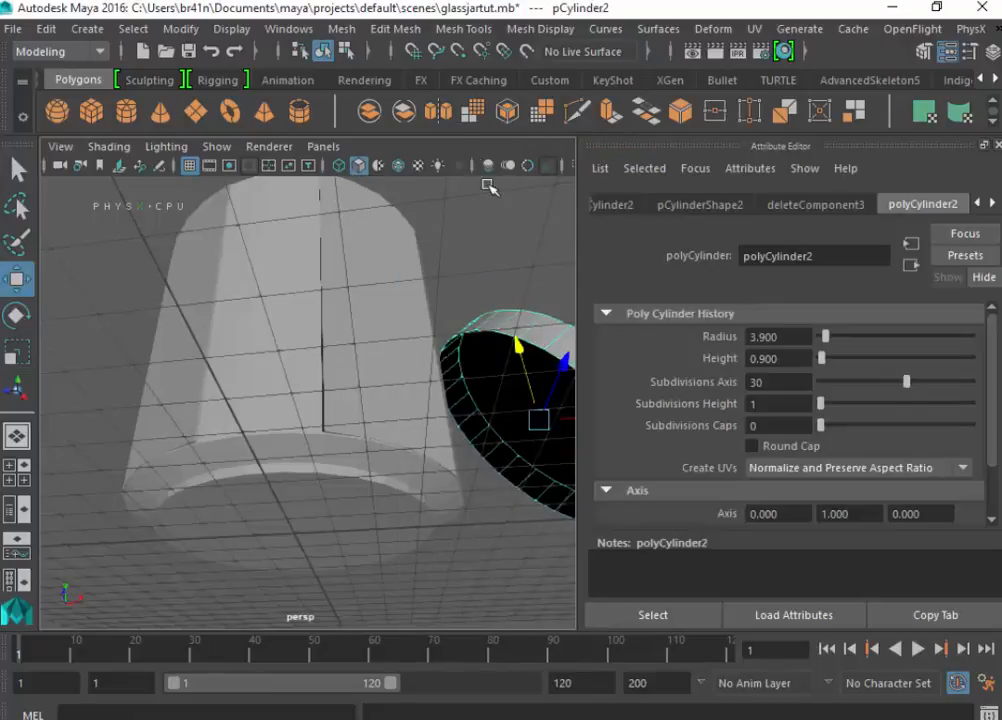
left_click(396, 28)
left_click(437, 198)
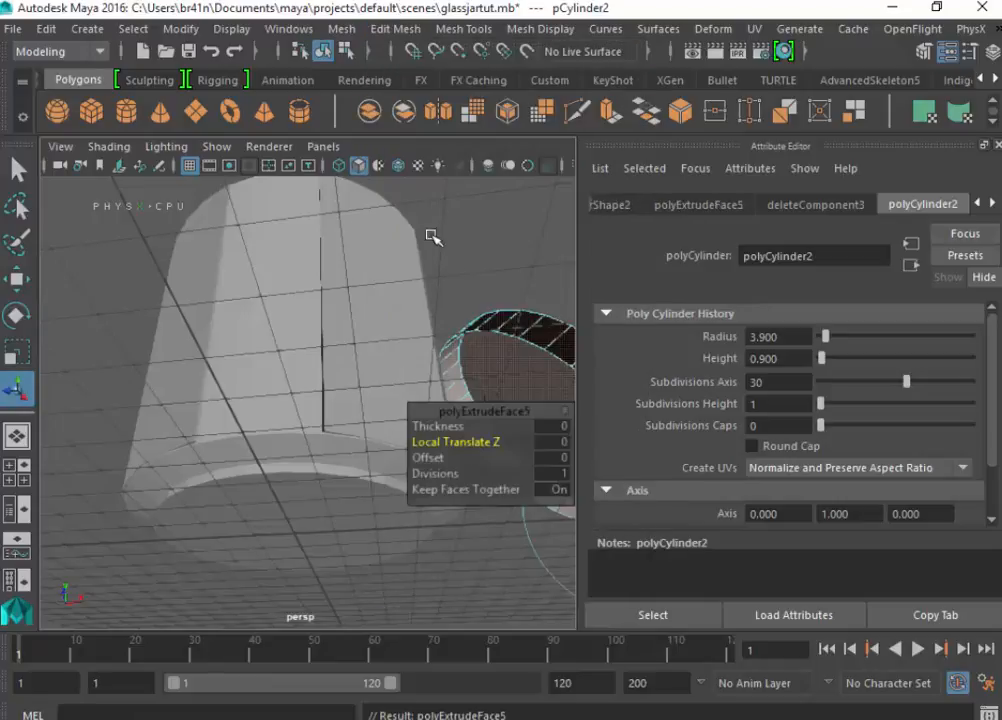
left_click(558, 427)
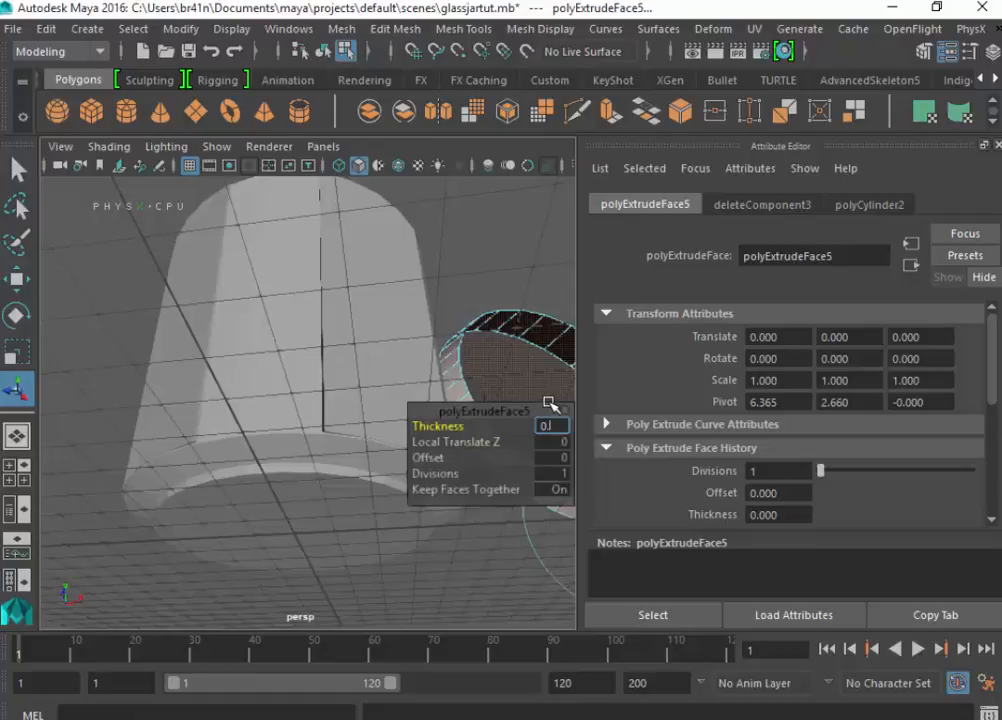
type("0.1")
key("Return")
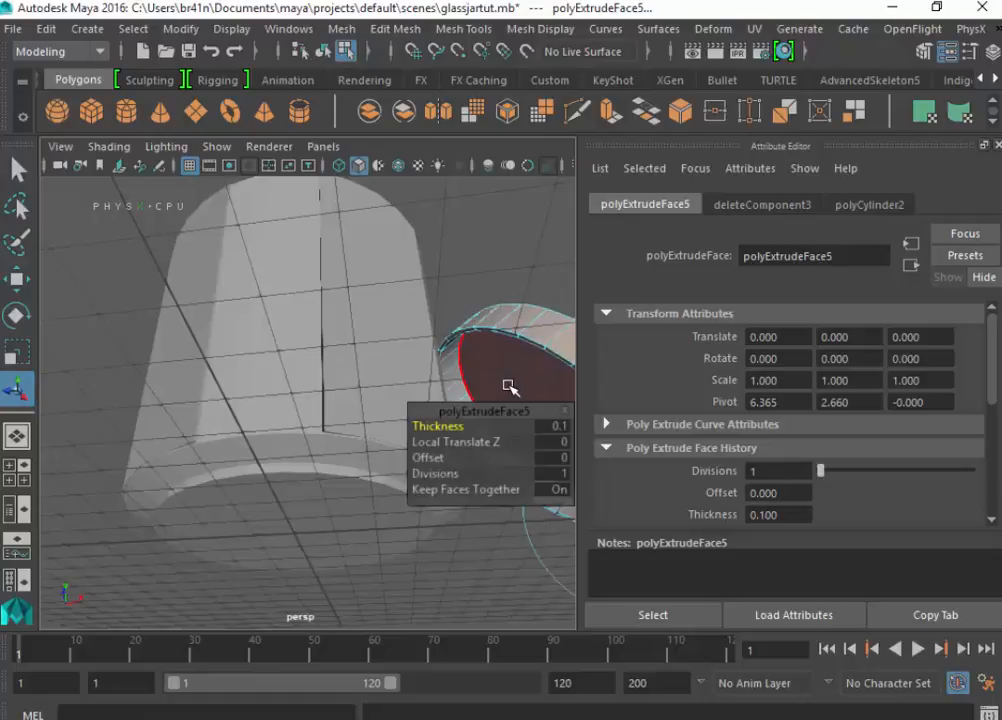
scroll(510, 387, "down", 3)
scroll(409, 436, "up", 2)
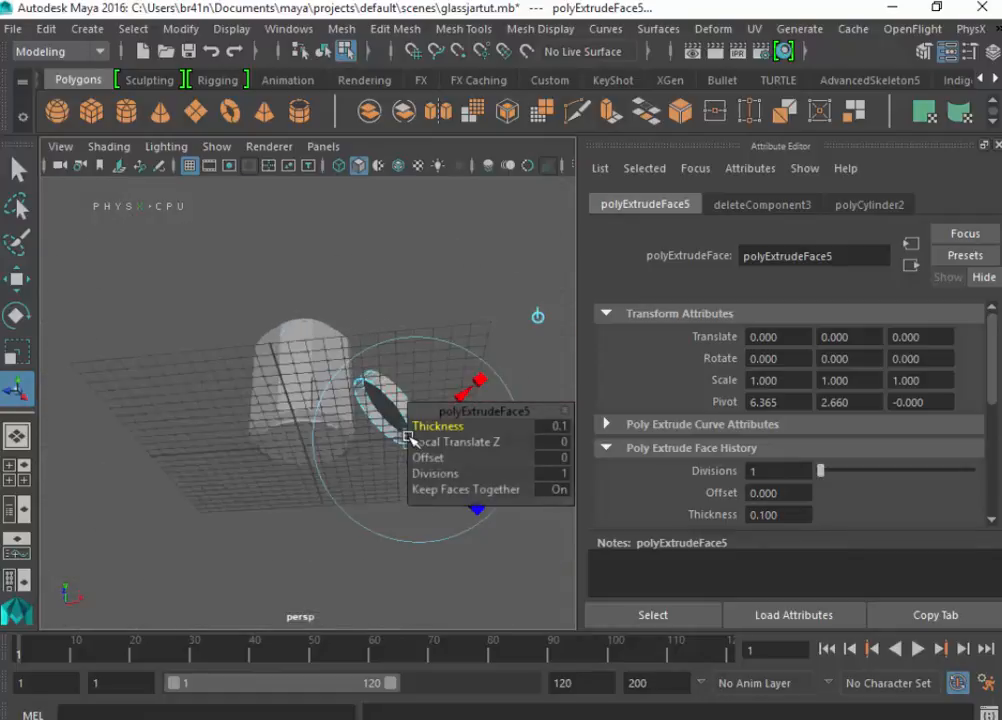
scroll(414, 420, "down", 3)
left_click(424, 340)
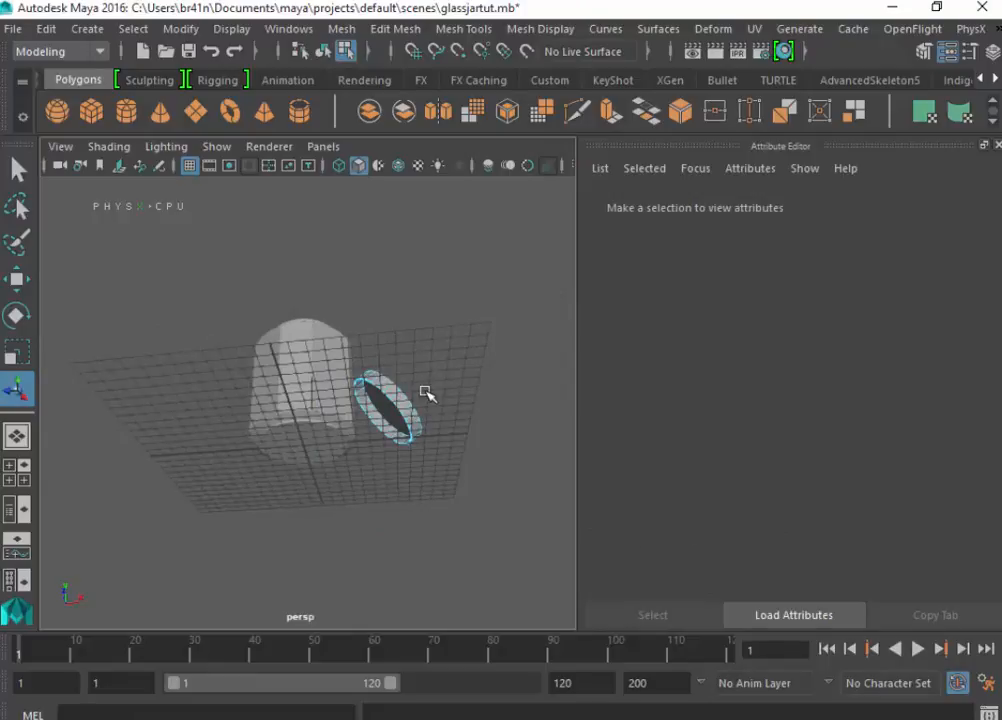
- Raise the thickened lid slightly in the perspective view so its lower edge rests on the ground grid, and save the scene
left_click_drag(425, 396, 424, 454, "alt")
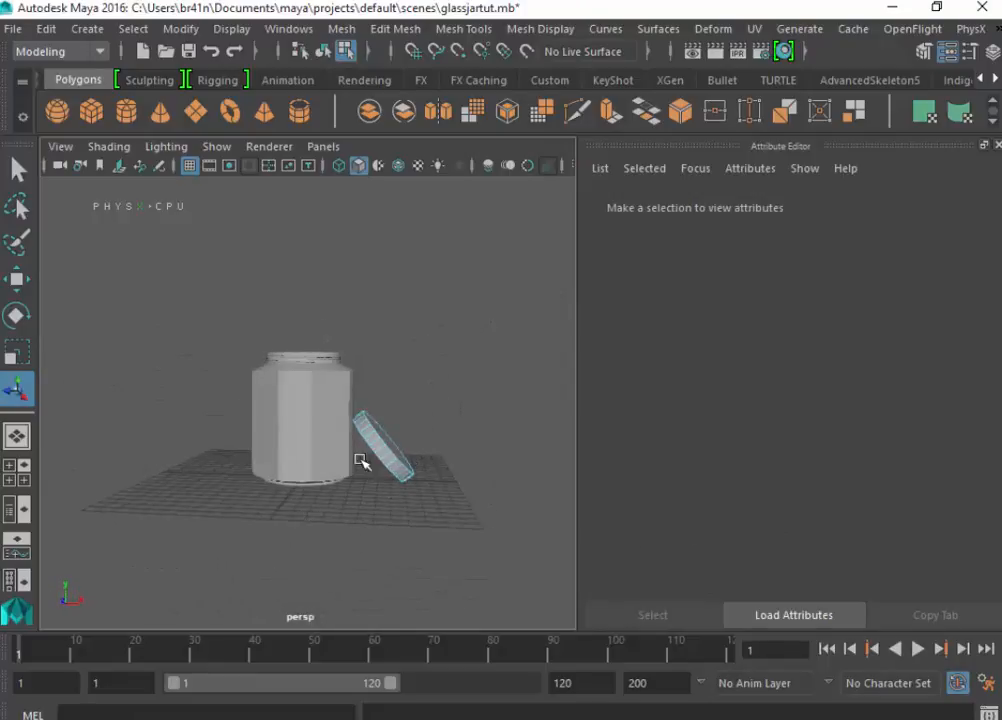
scroll(345, 462, "up", 5)
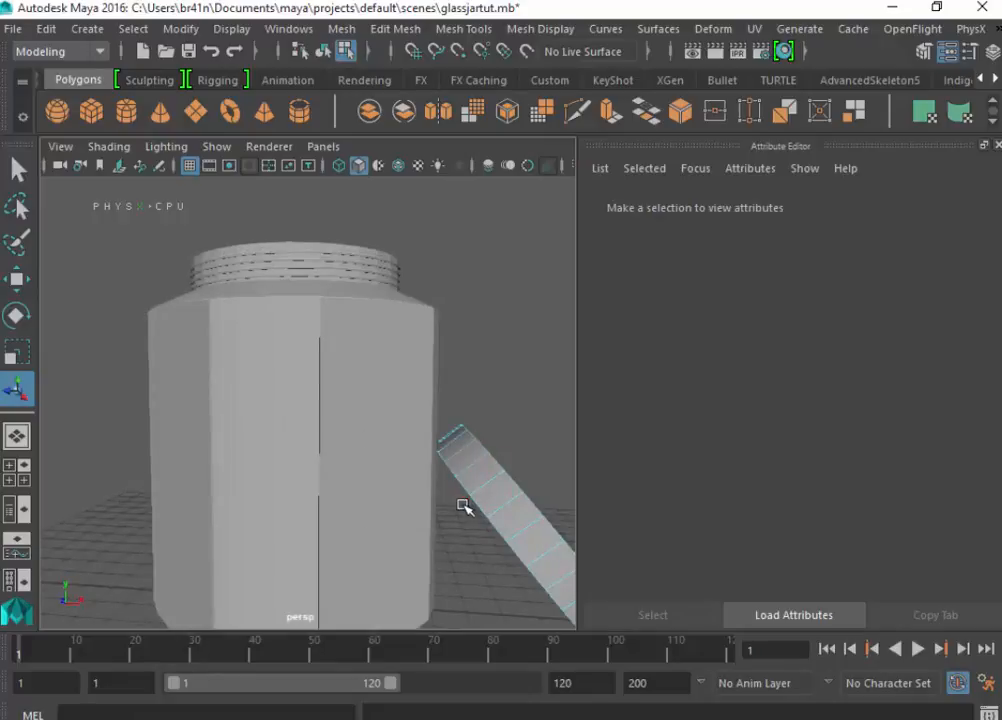
right_click_drag(463, 458, 600, 166)
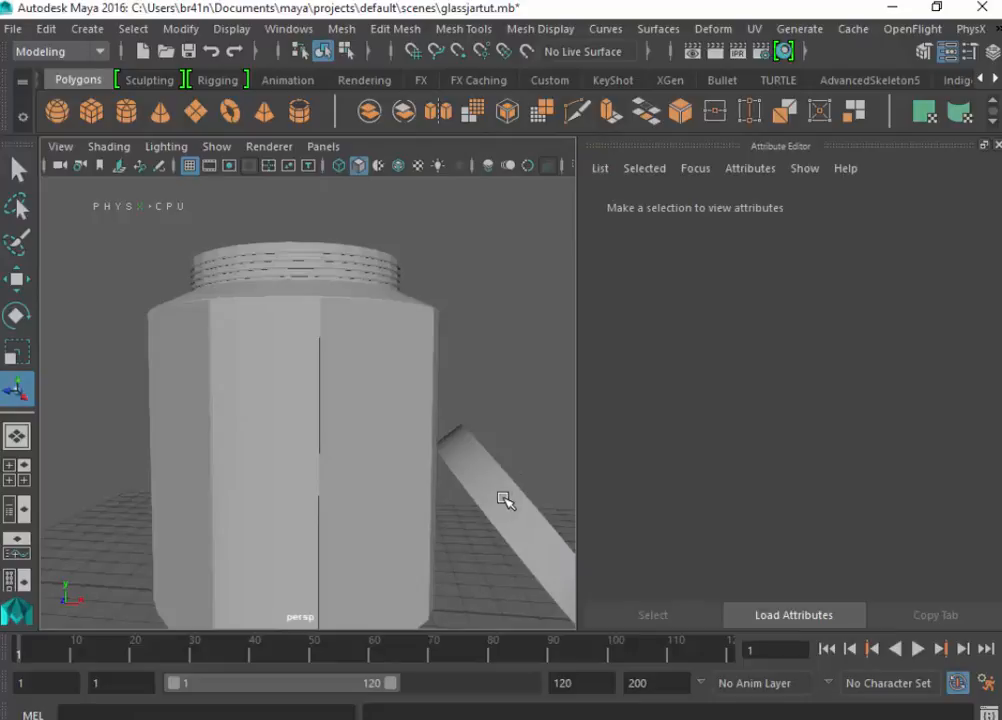
left_click_drag(495, 498, 470, 572, "alt")
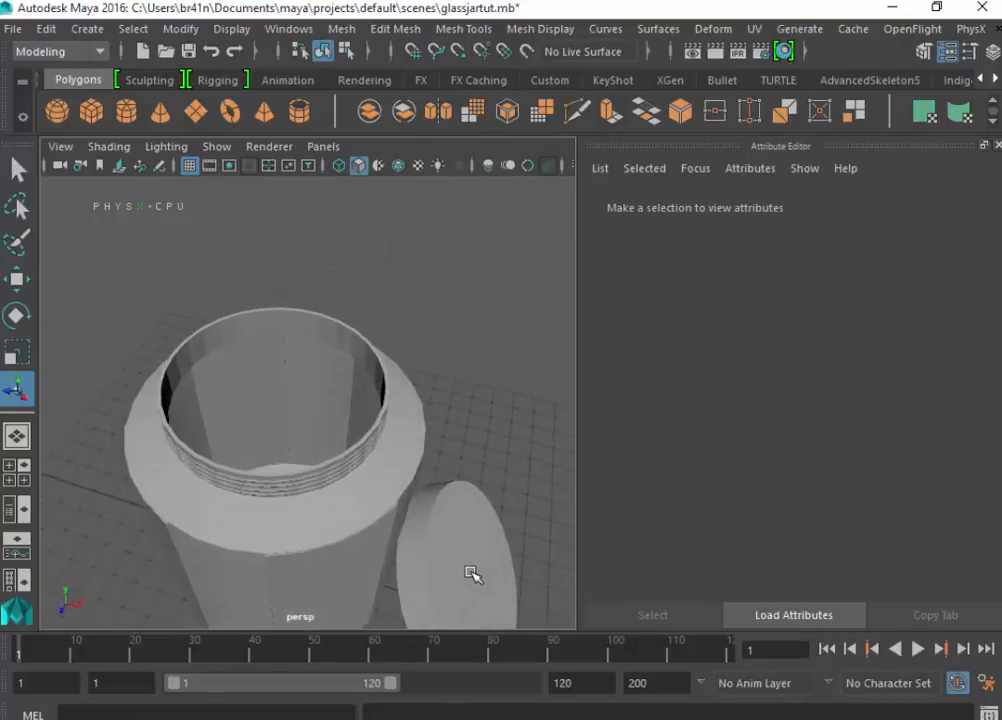
left_click(449, 567)
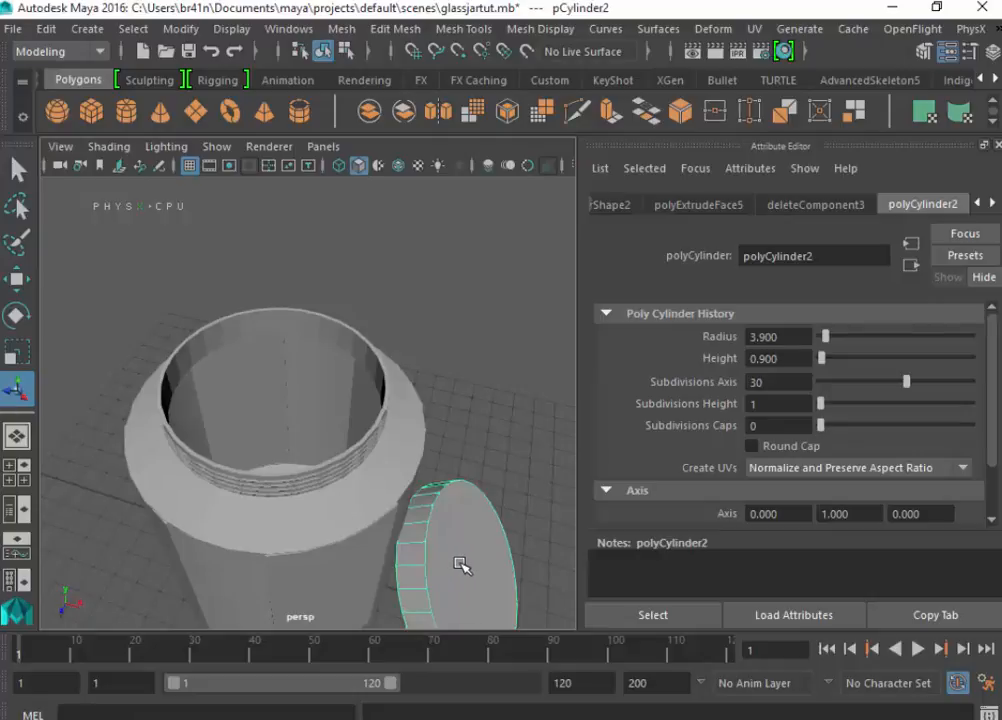
key("w")
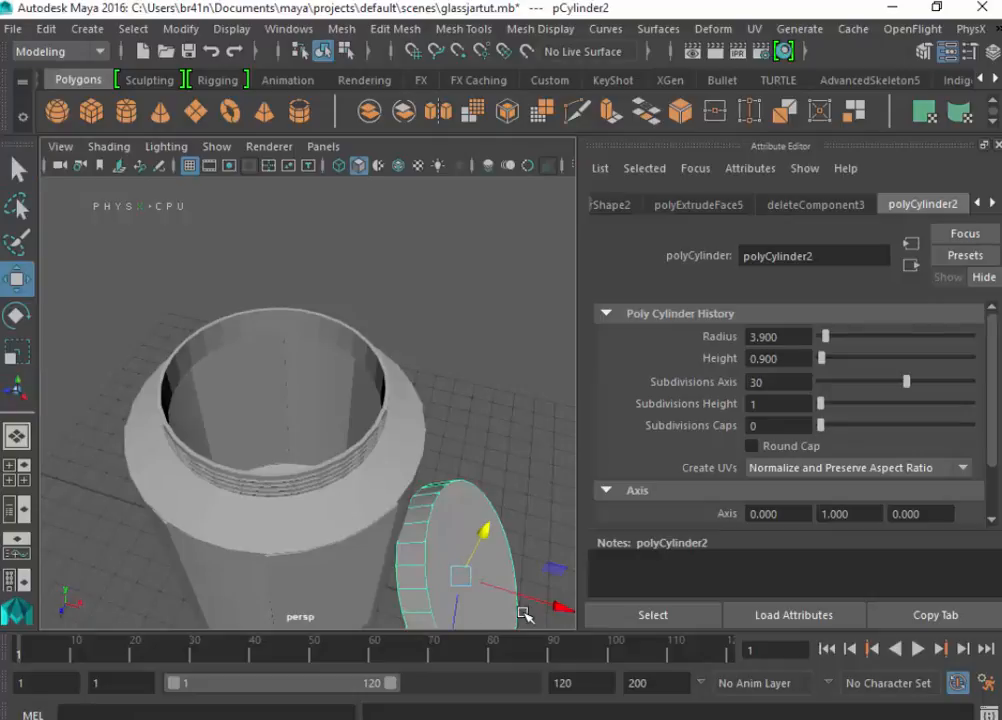
left_click_drag(524, 604, 438, 459)
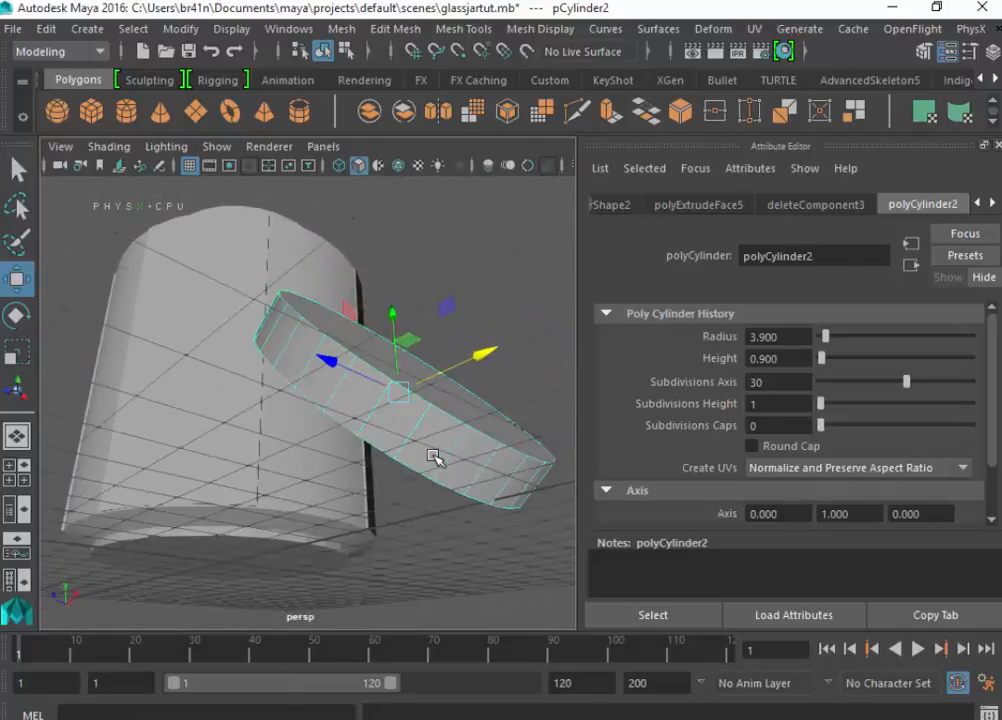
left_click(398, 318)
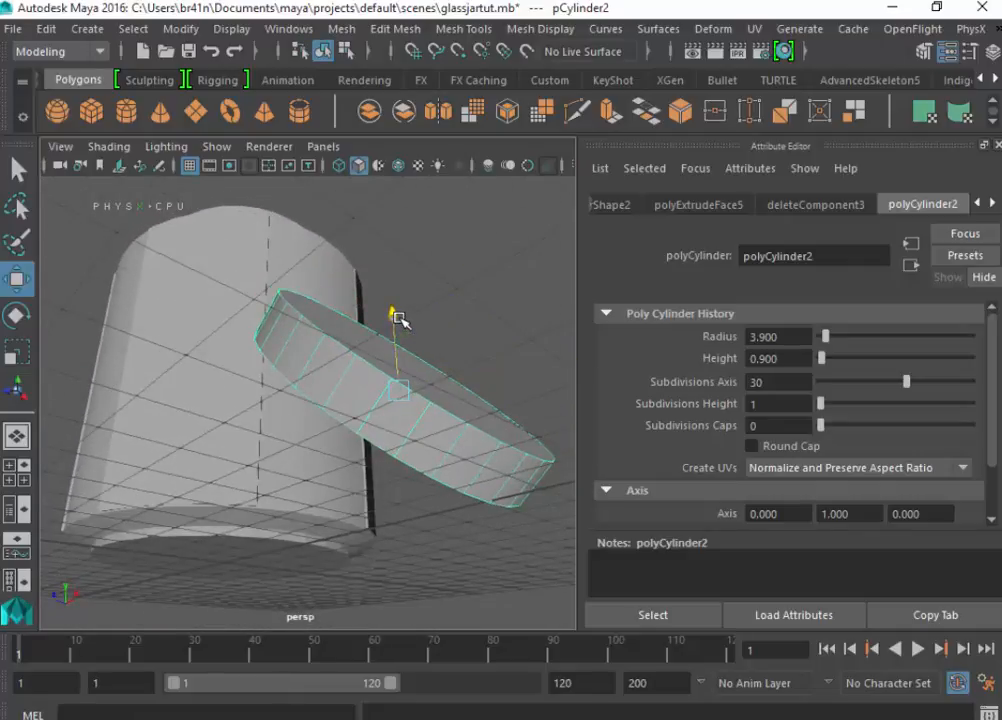
mouse_move(398, 318)
left_mouse_down()
mouse_move(391, 309)
mouse_move(391, 320)
left_mouse_up()
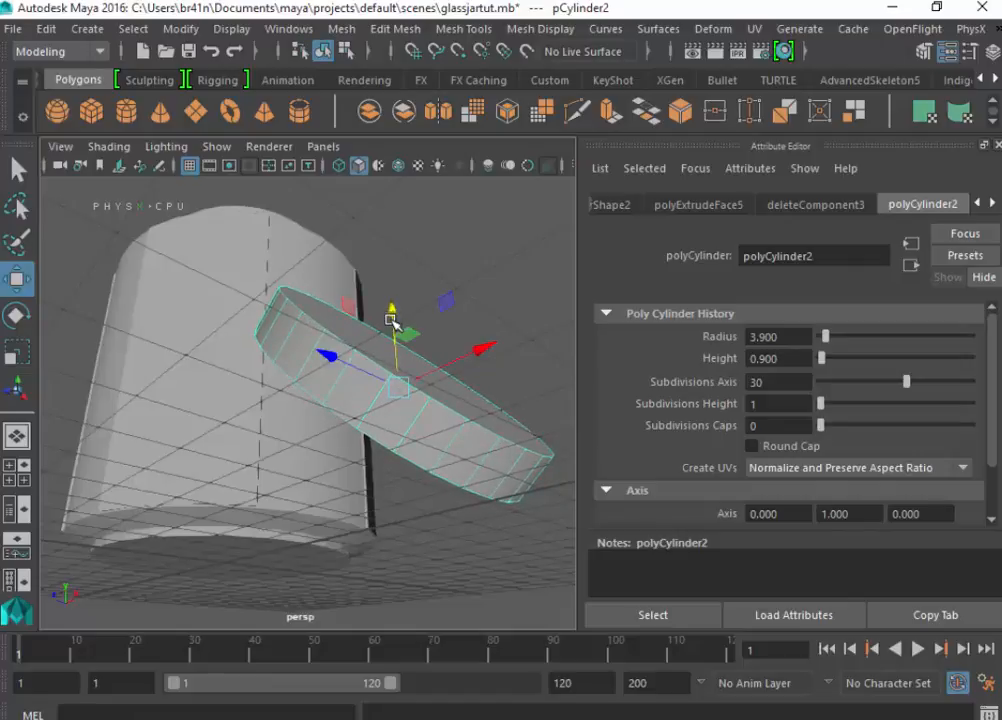
left_click_drag(458, 454, 385, 486, "alt")
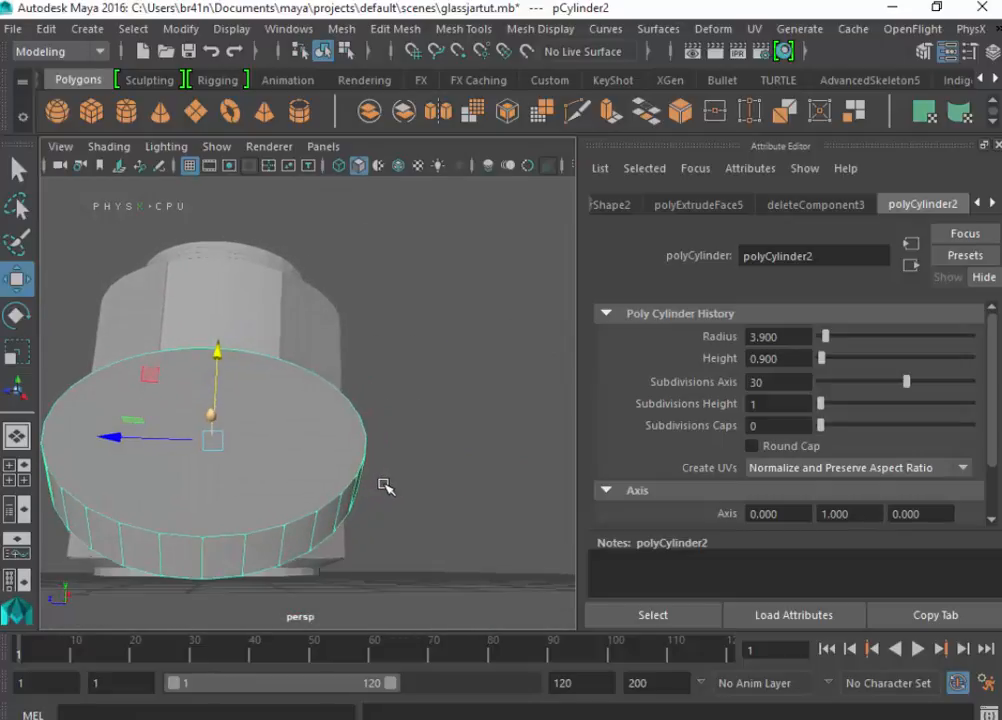
key("ctrl+s")
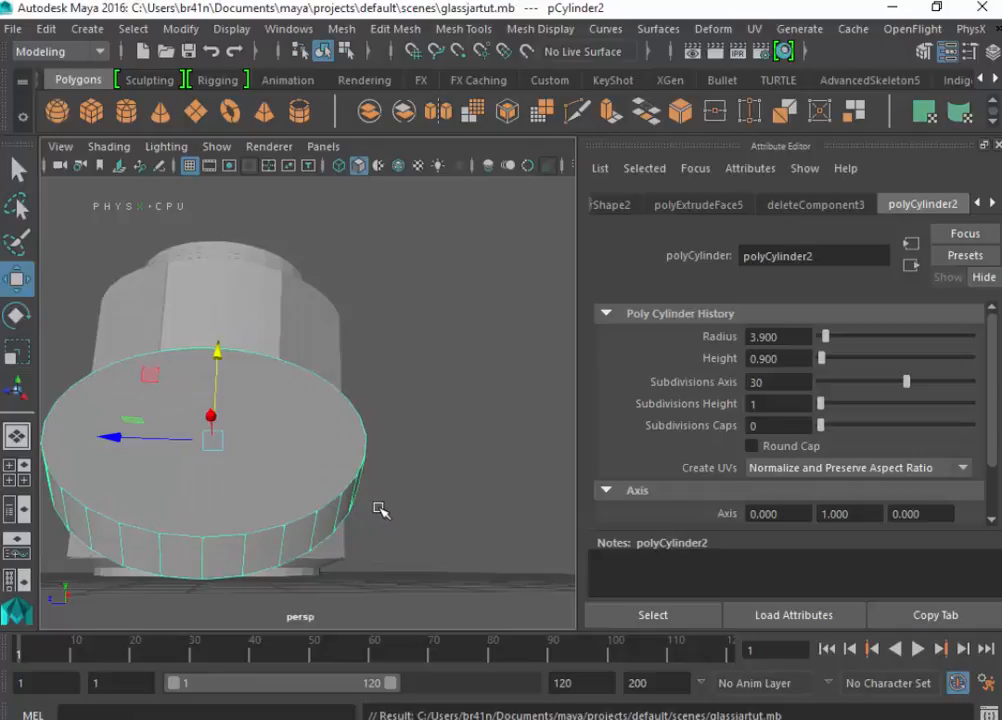
- Create a polygon plane under the jar and lid, scale it up evenly beyond the grid as a floor, and save the scene
left_click_drag(380, 510, 593, 570, "alt")
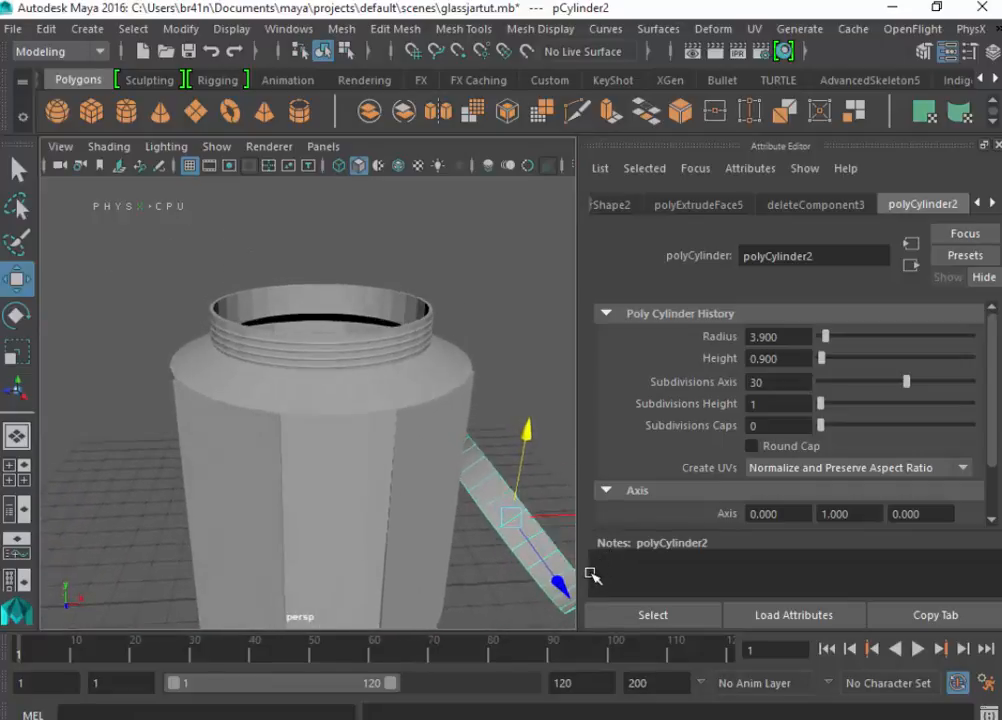
left_click(197, 111)
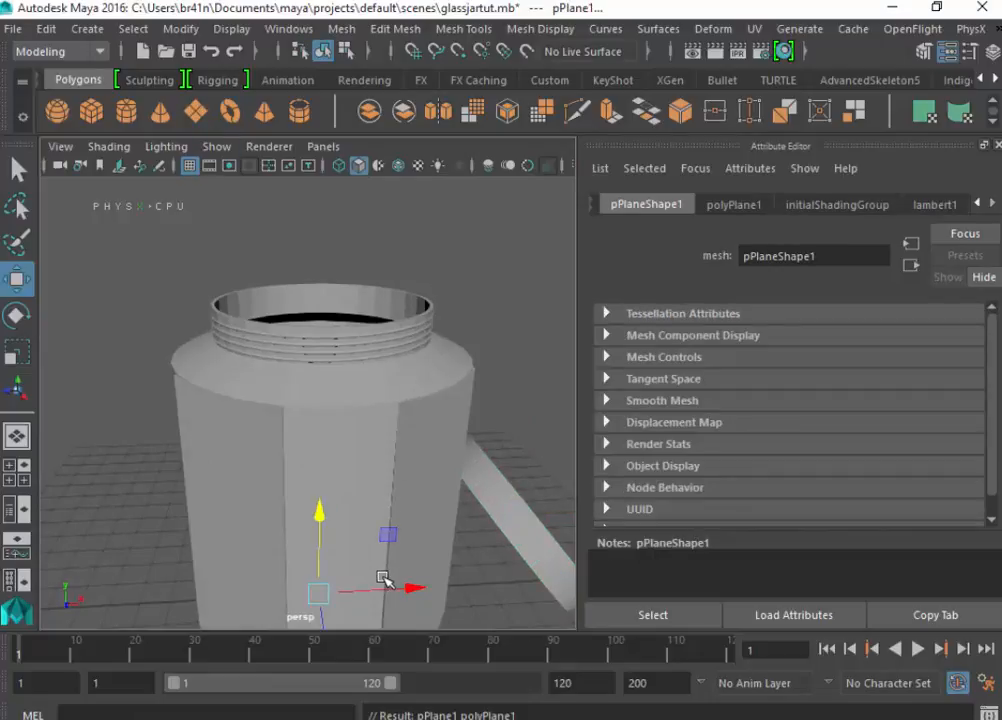
key("r")
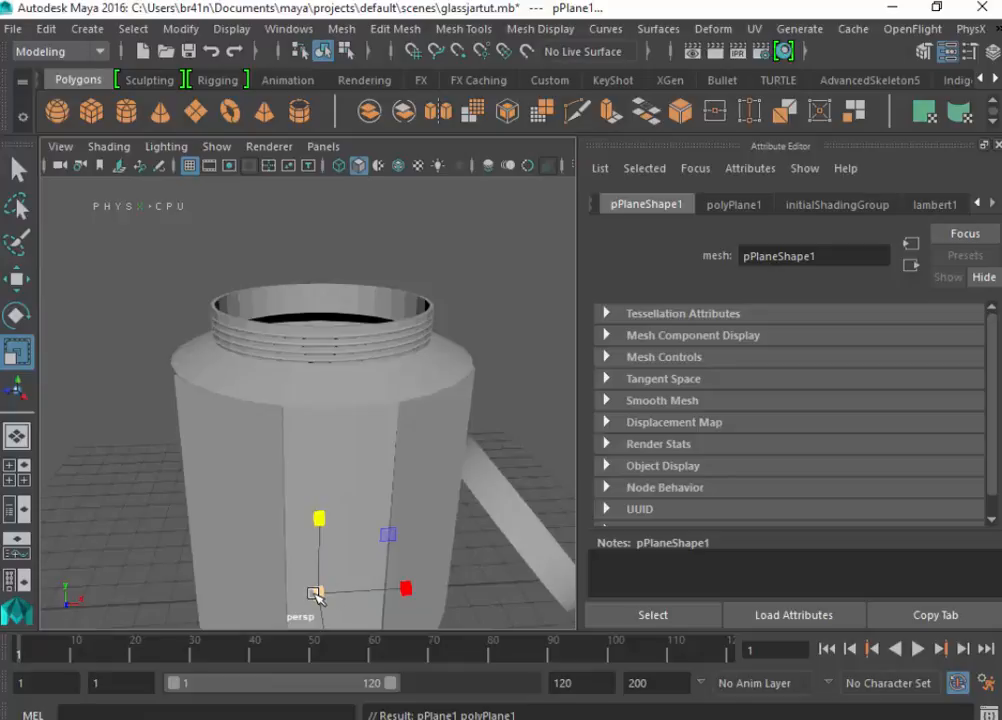
left_click_drag(315, 593, 487, 603)
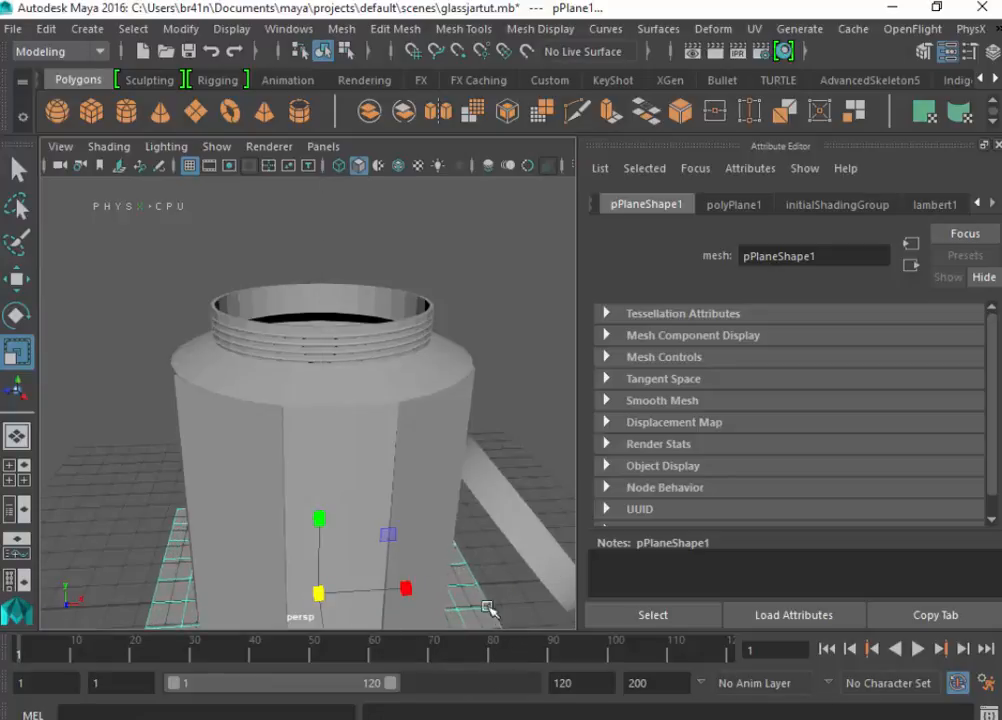
scroll(326, 487, "down", 5)
left_click_drag(312, 467, 470, 528)
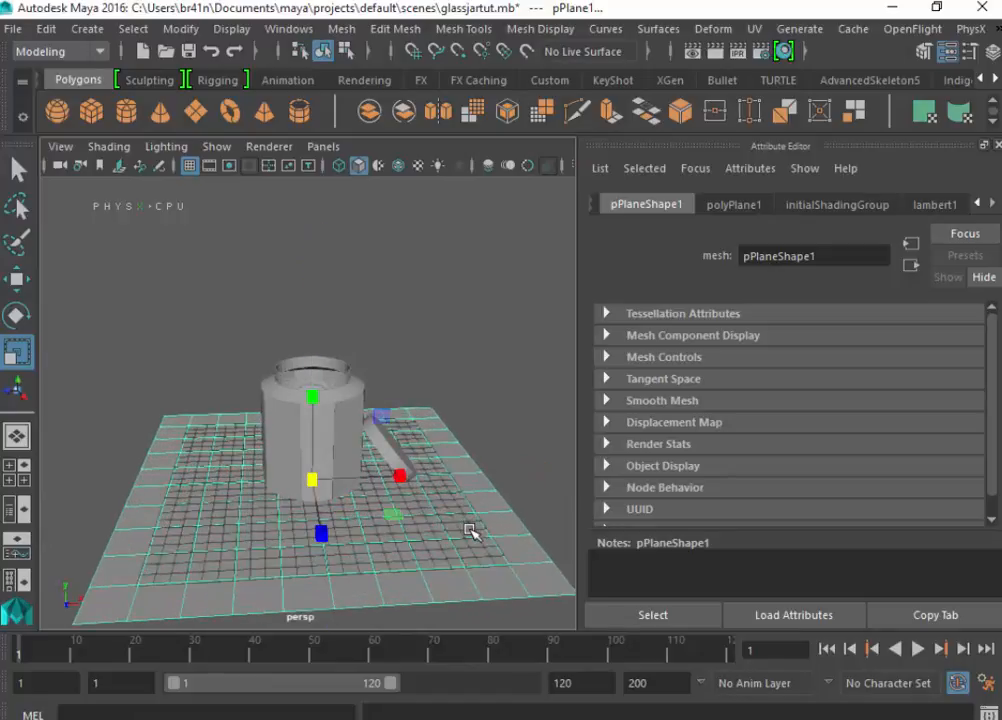
key("ctrl+s")
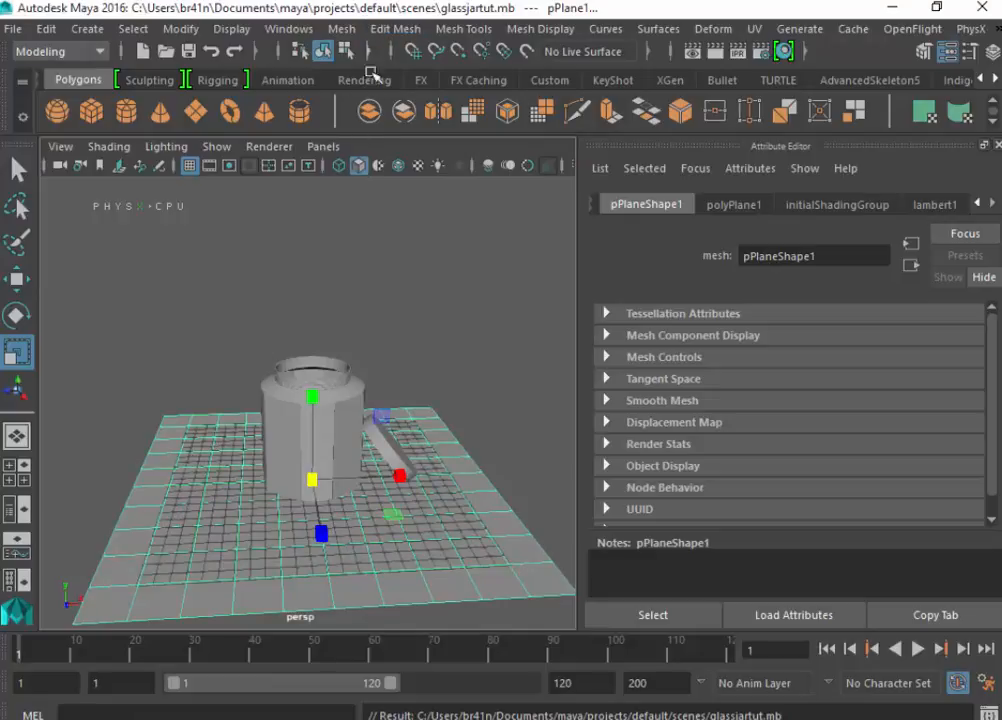
- Extrude all faces of the floor plane with a thickness of 0.09 to make it a solid slab
left_click_drag(313, 397, 320, 405)
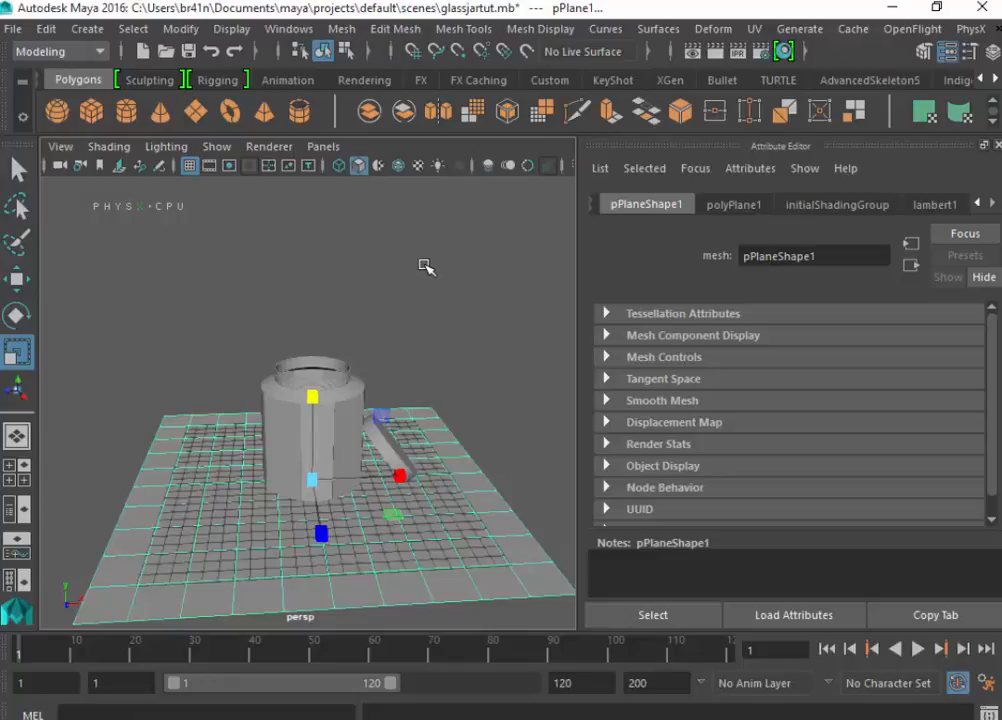
key("q")
left_click(446, 24)
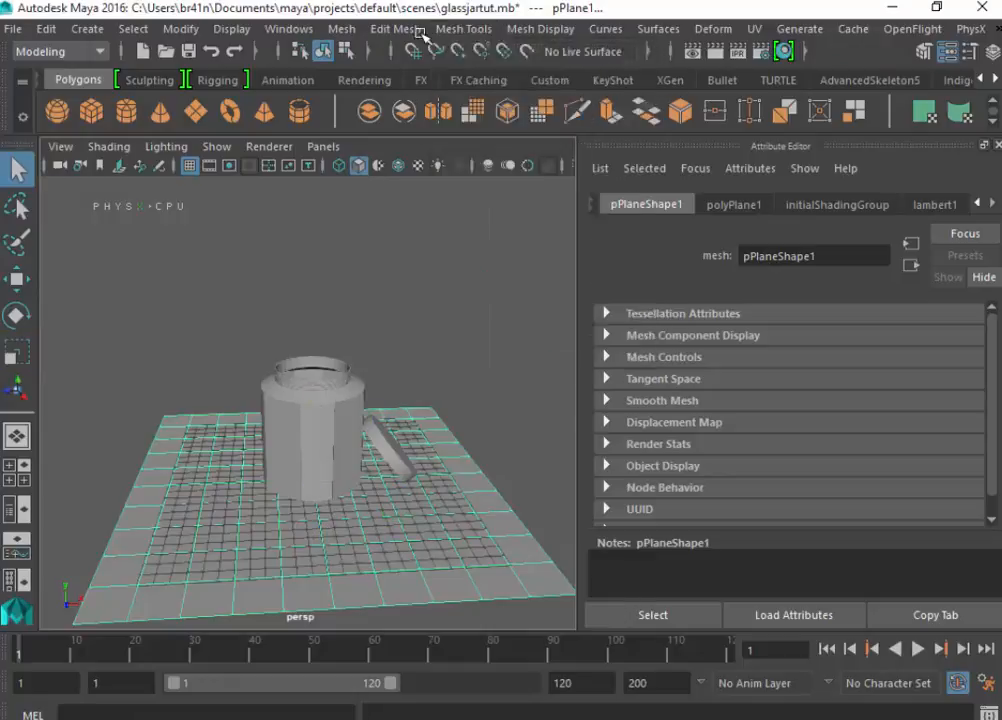
left_click(395, 28)
left_click(457, 197)
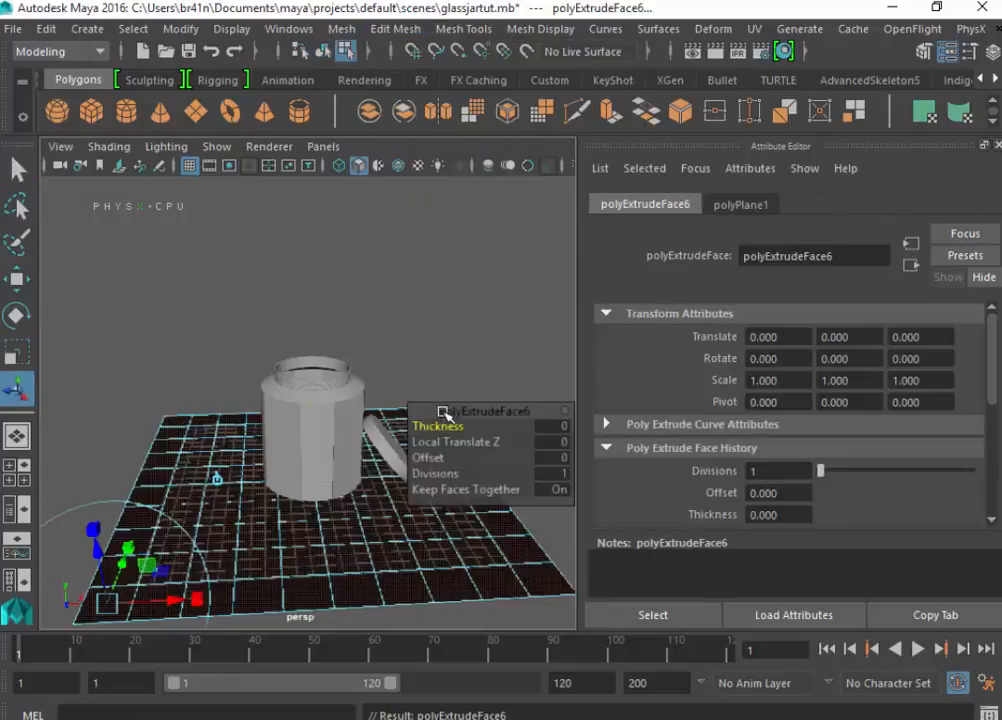
left_click(559, 427)
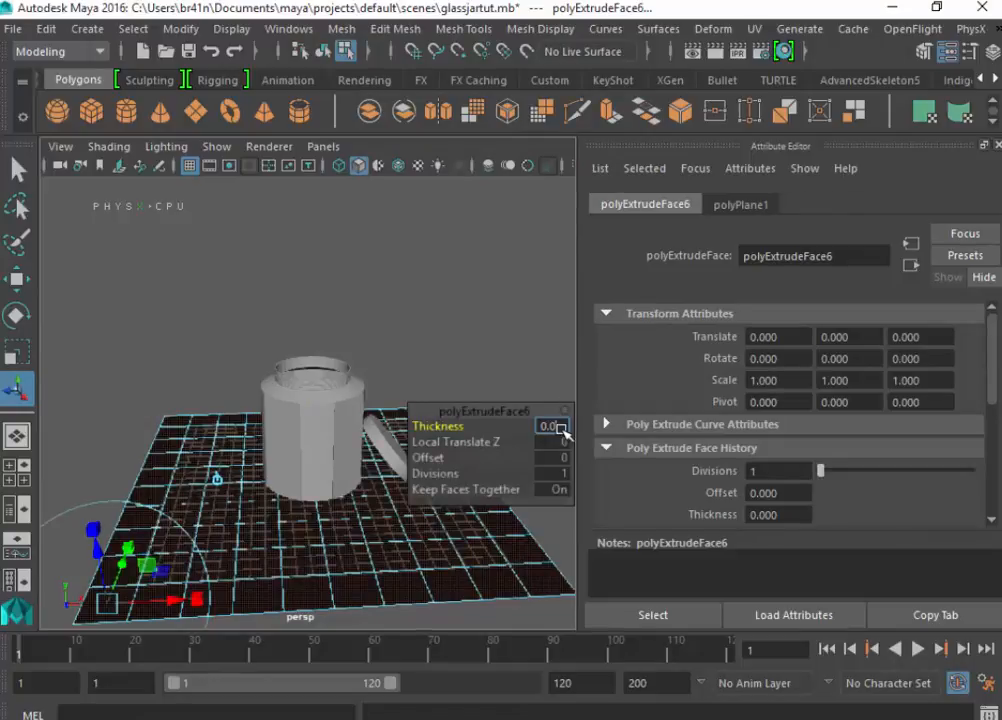
type("0.09")
key("Return")
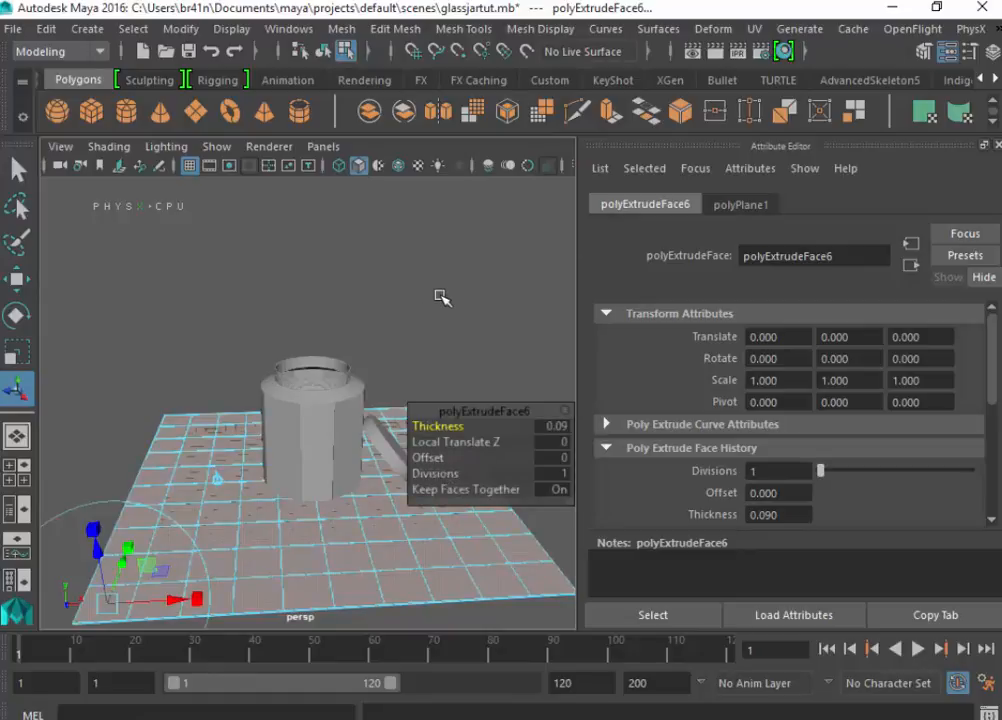
right_click_drag(221, 538, 333, 156)
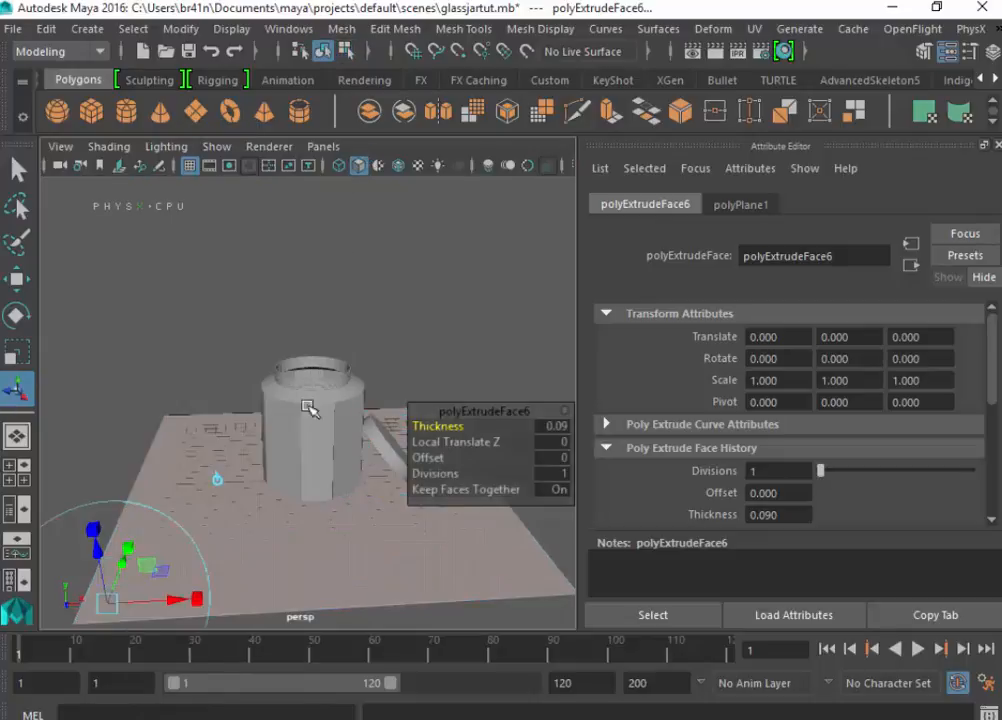
- Assign a new Phong E material to the floor plane
left_click(263, 488)
left_click(262, 501)
right_click(262, 501)
right_click_drag(264, 499, 240, 676)
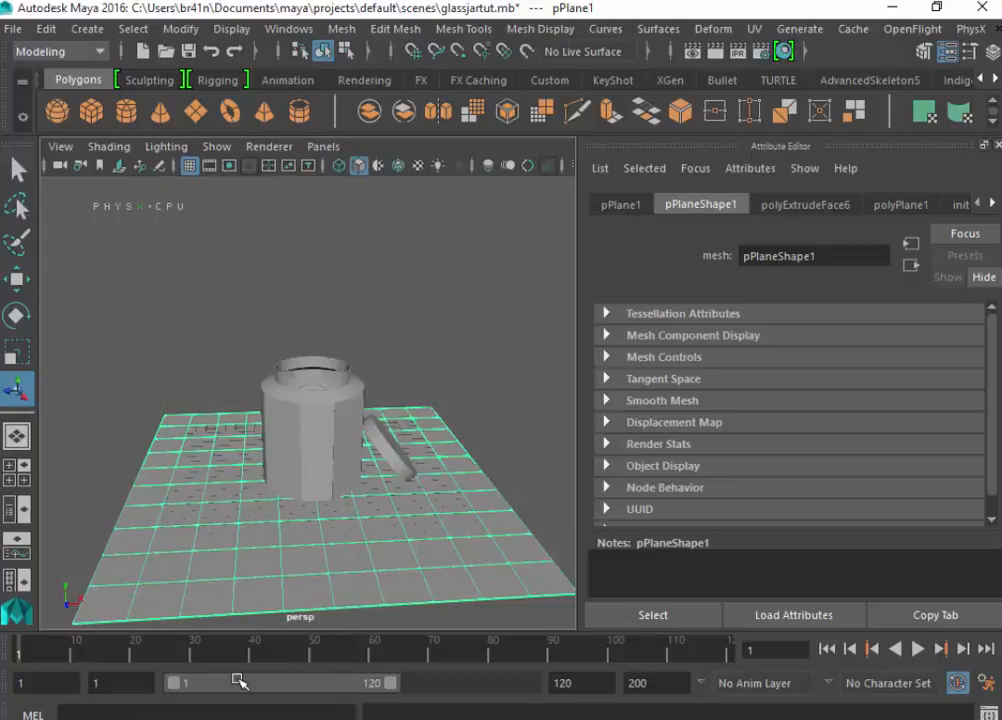
left_click(466, 568)
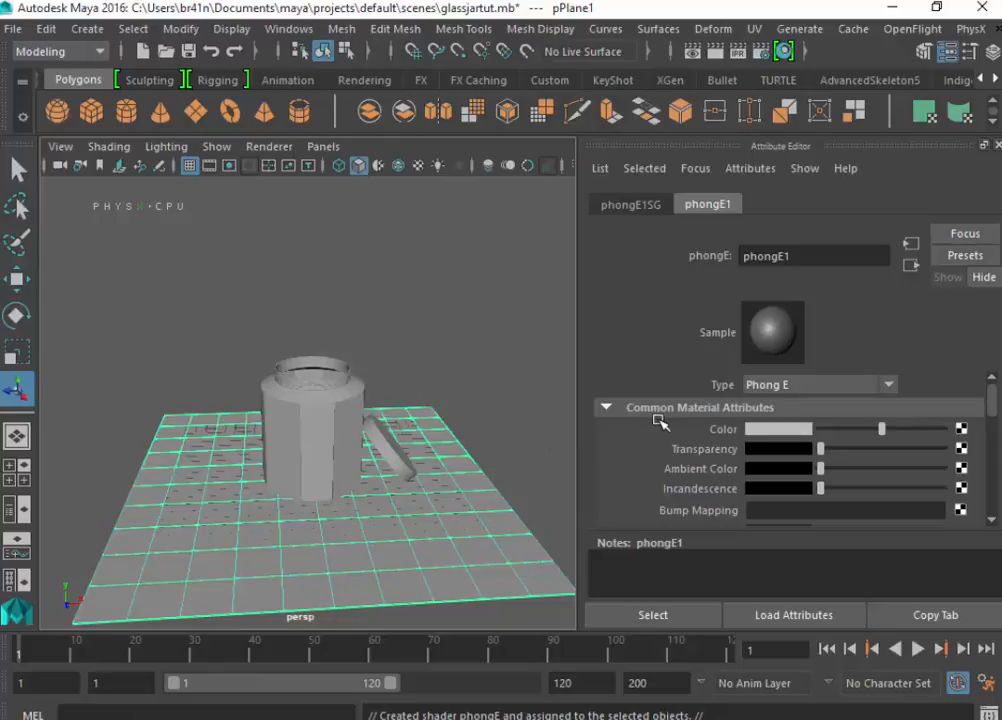
- Assign a new Blinn material to the jar together with its screw thread
left_click(297, 418)
right_click(298, 415)
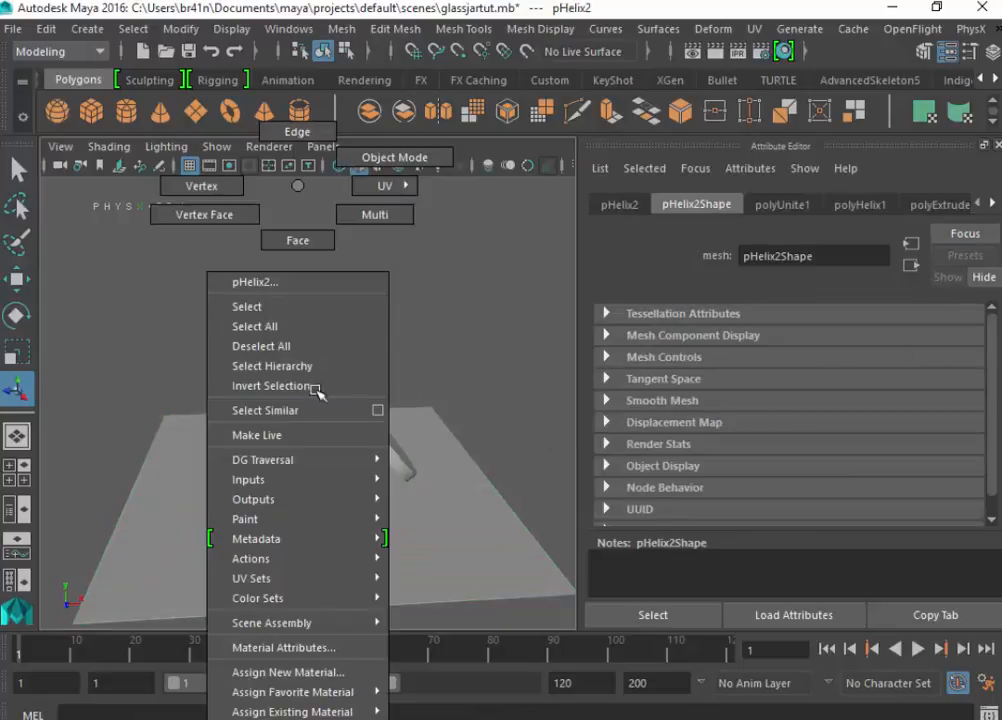
mouse_move(320, 624)
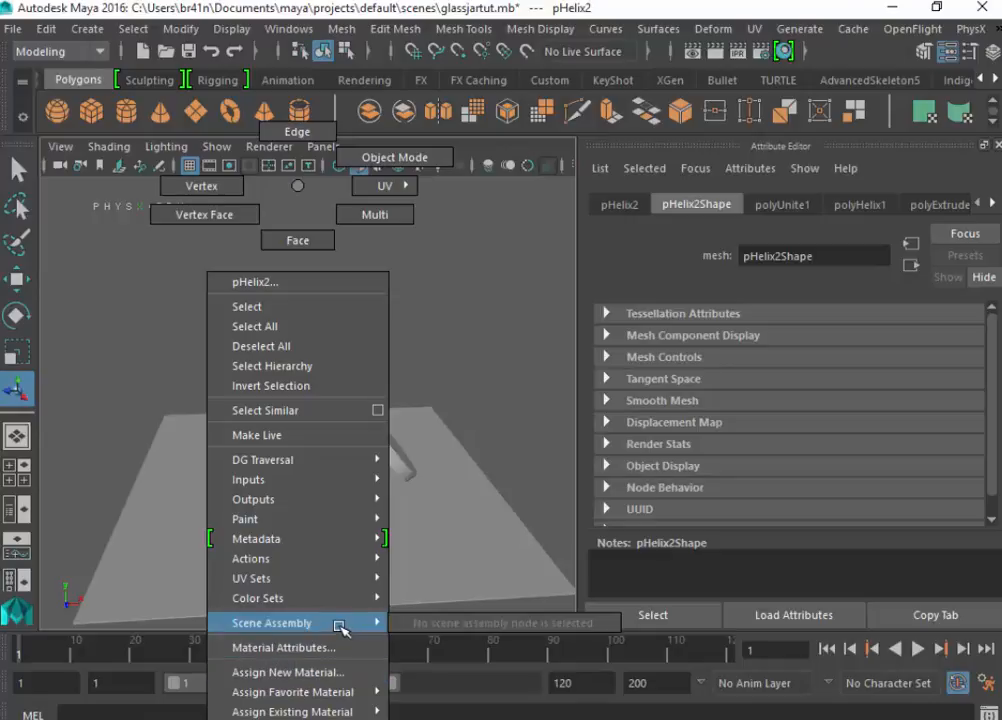
mouse_move(354, 596)
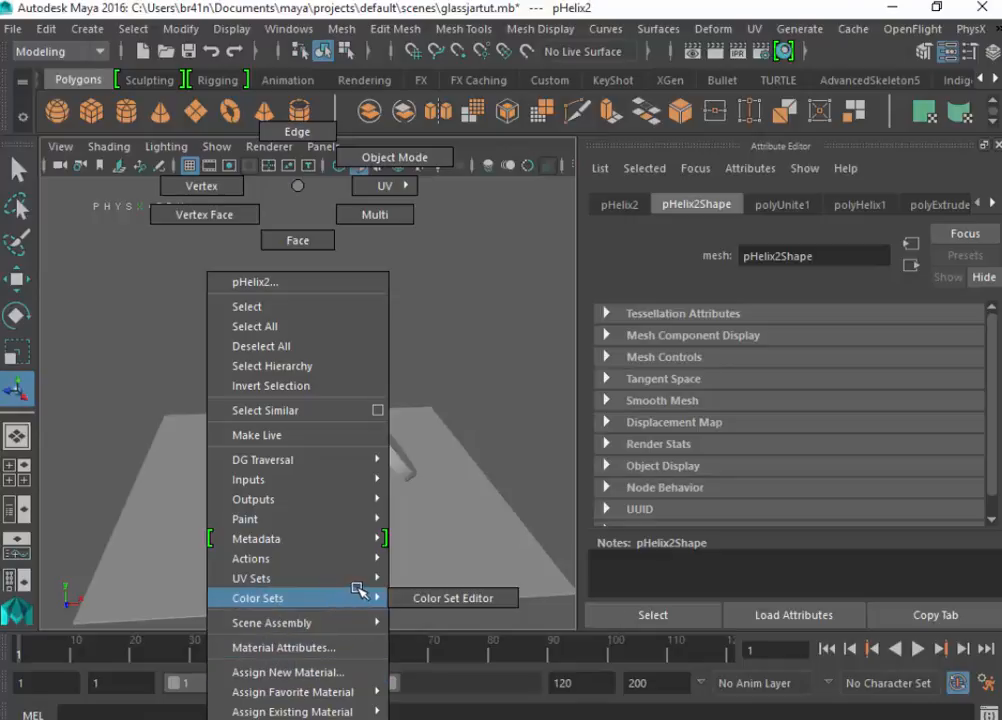
left_click(318, 673)
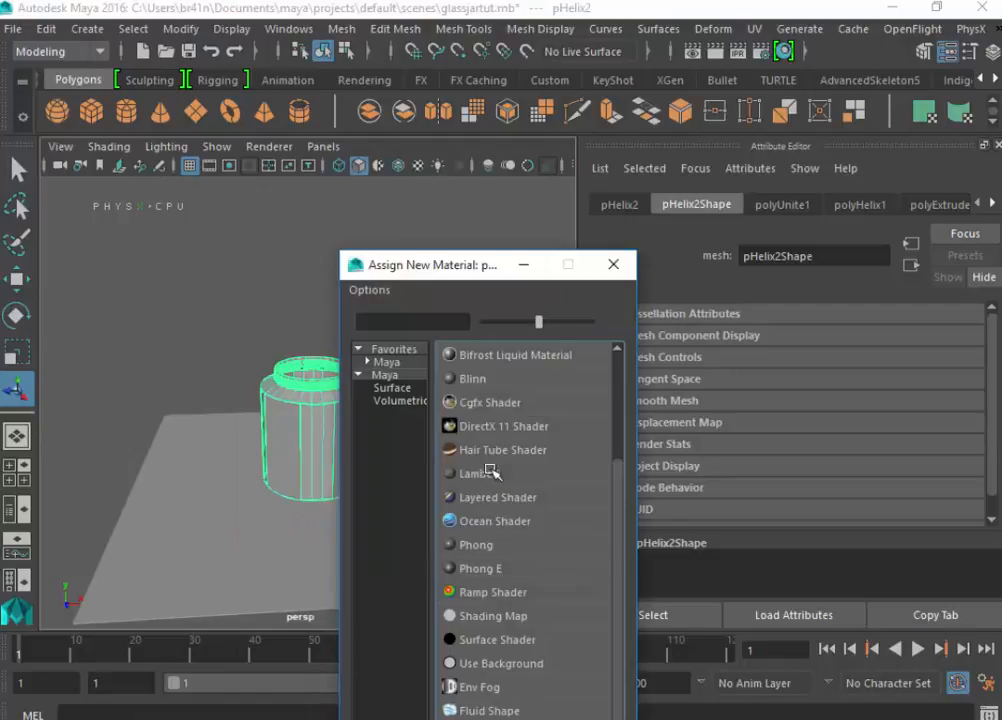
left_click(492, 376)
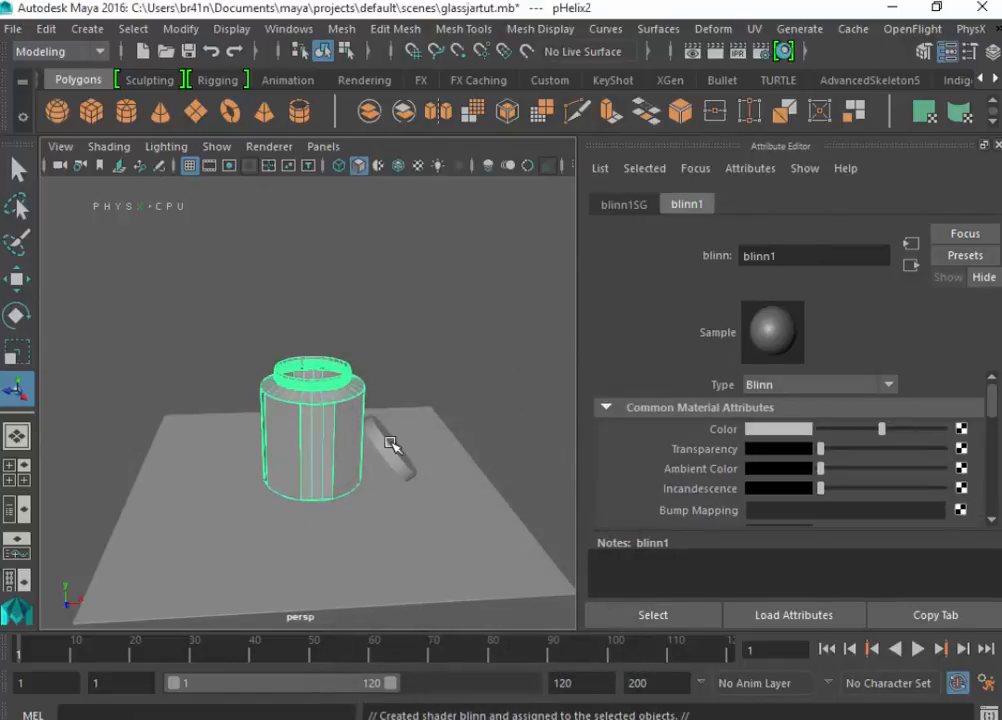
- Select the lid's top and side faces and assign them their own new Blinn material
left_click(391, 443)
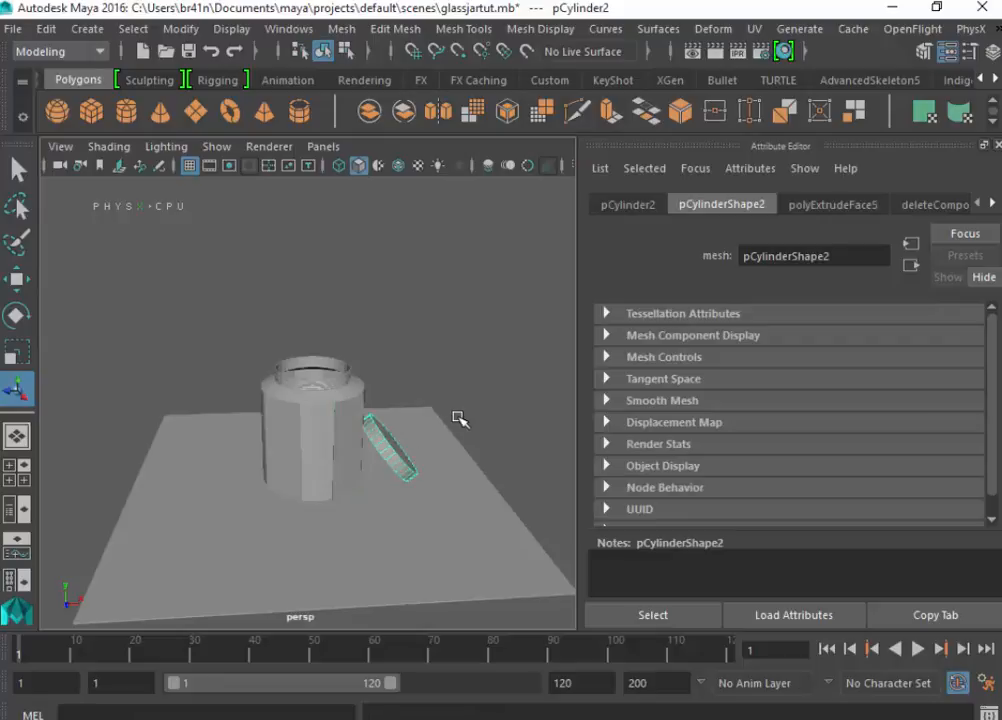
left_click_drag(441, 441, 284, 474, "alt")
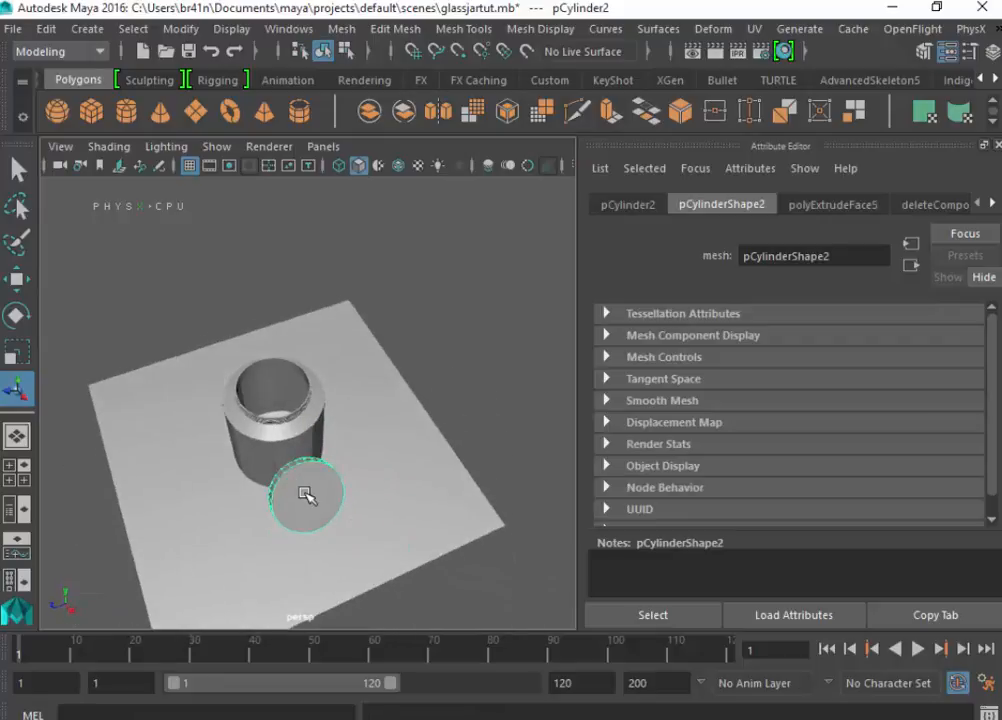
right_click(305, 490)
left_click(305, 240)
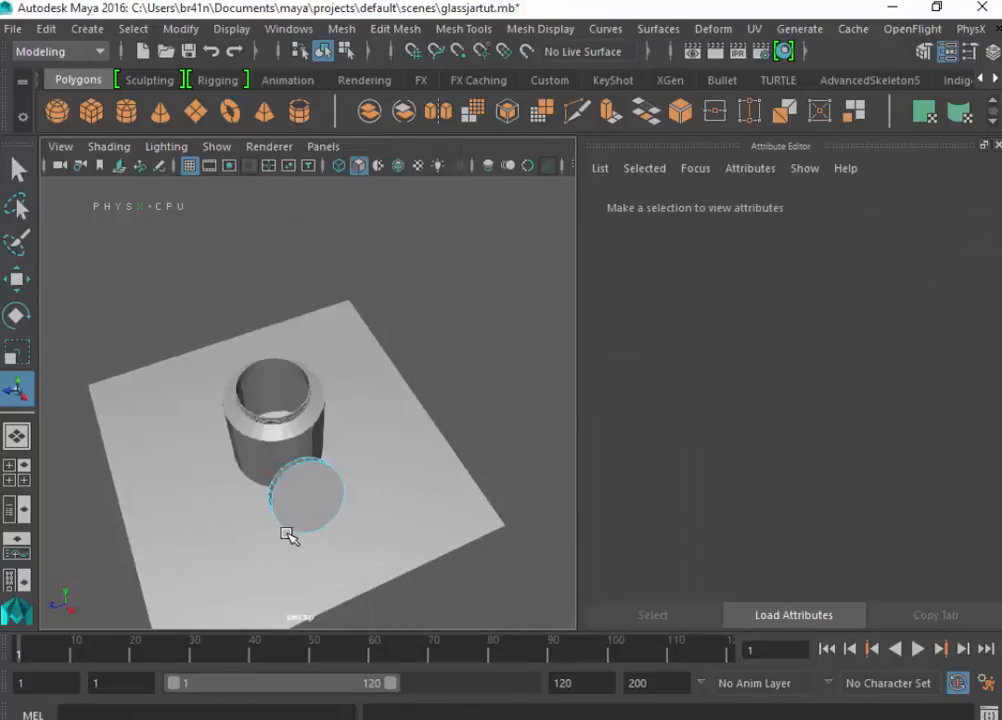
left_click(297, 511)
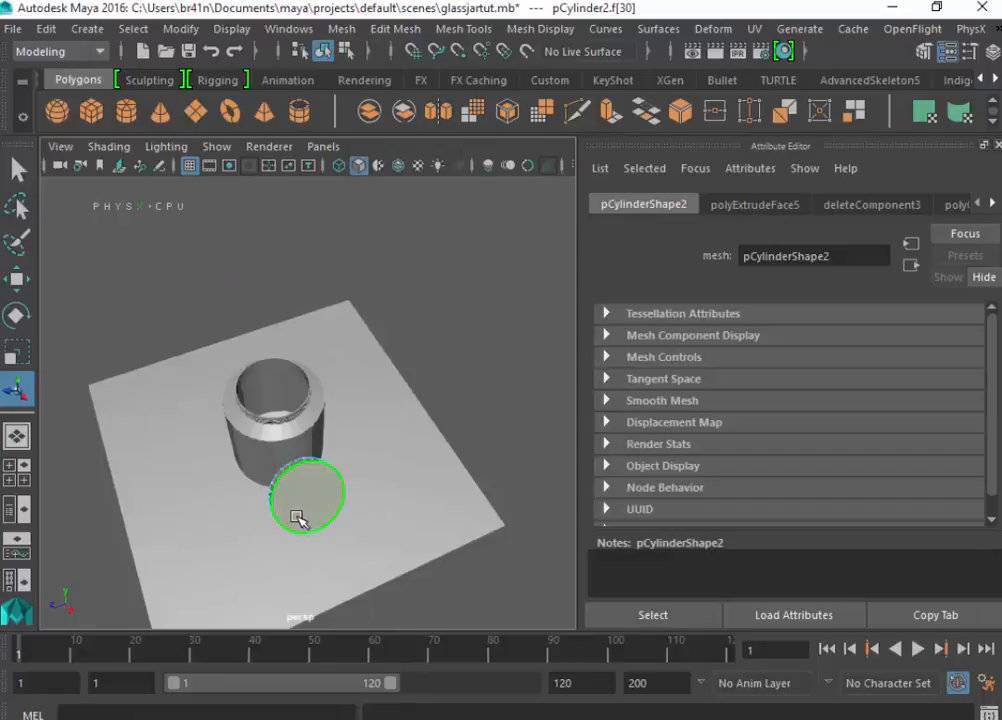
scroll(294, 504, "up", 5)
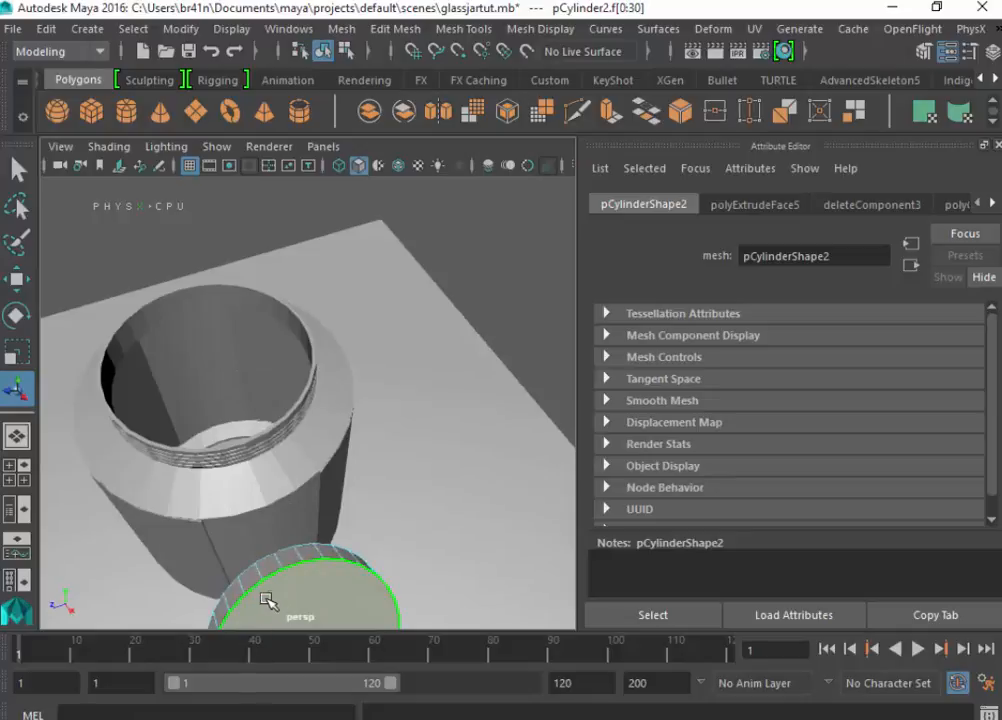
right_click_drag(268, 600, 305, 671)
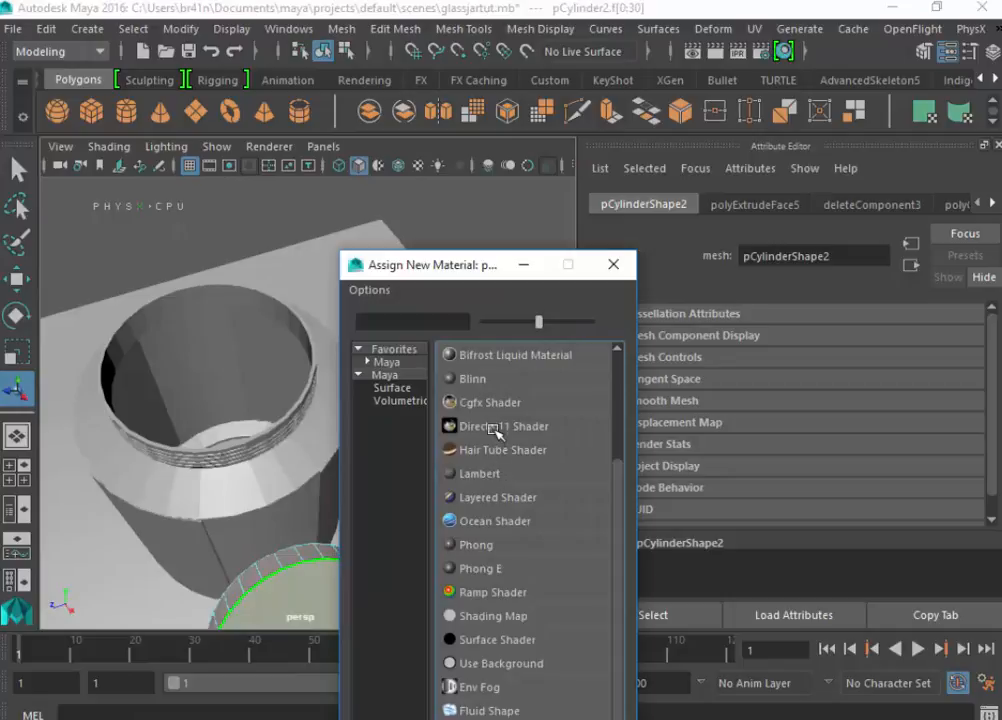
left_click(500, 380)
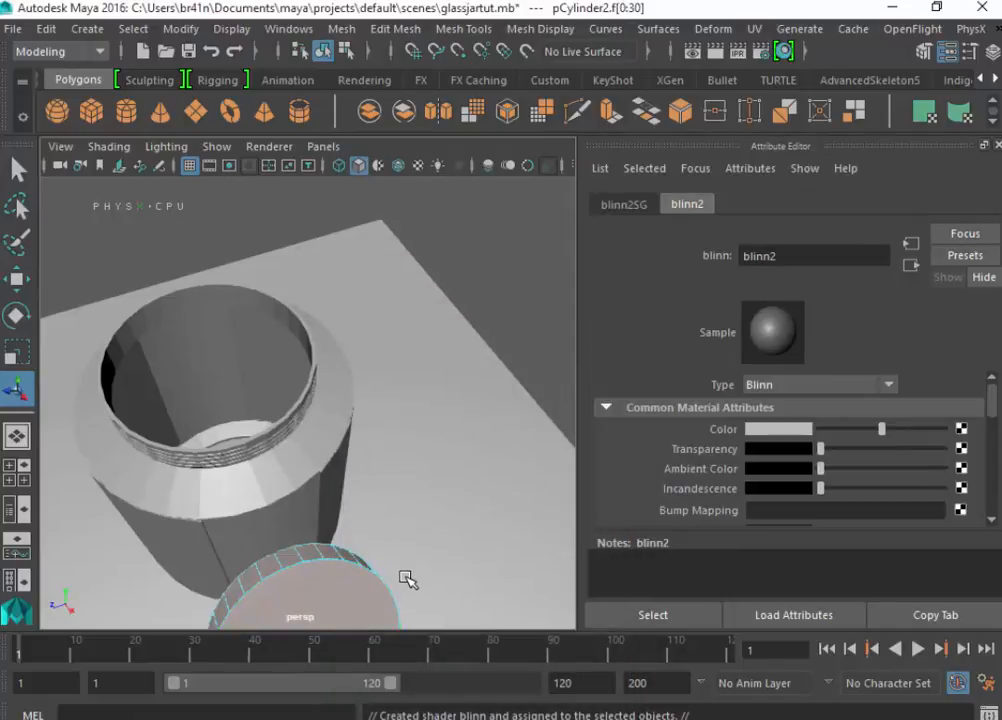
left_click_drag(407, 579, 483, 474, "alt")
left_click(479, 499)
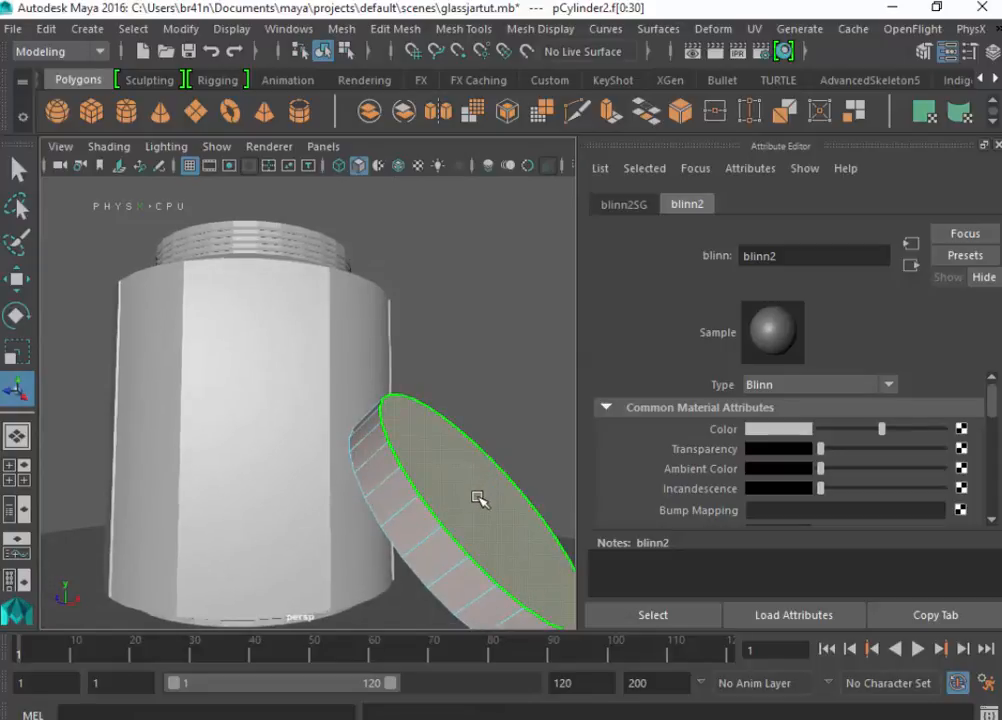
- Save the scene and send it to KeyShot with the KeyShot plugin
left_click(253, 283)
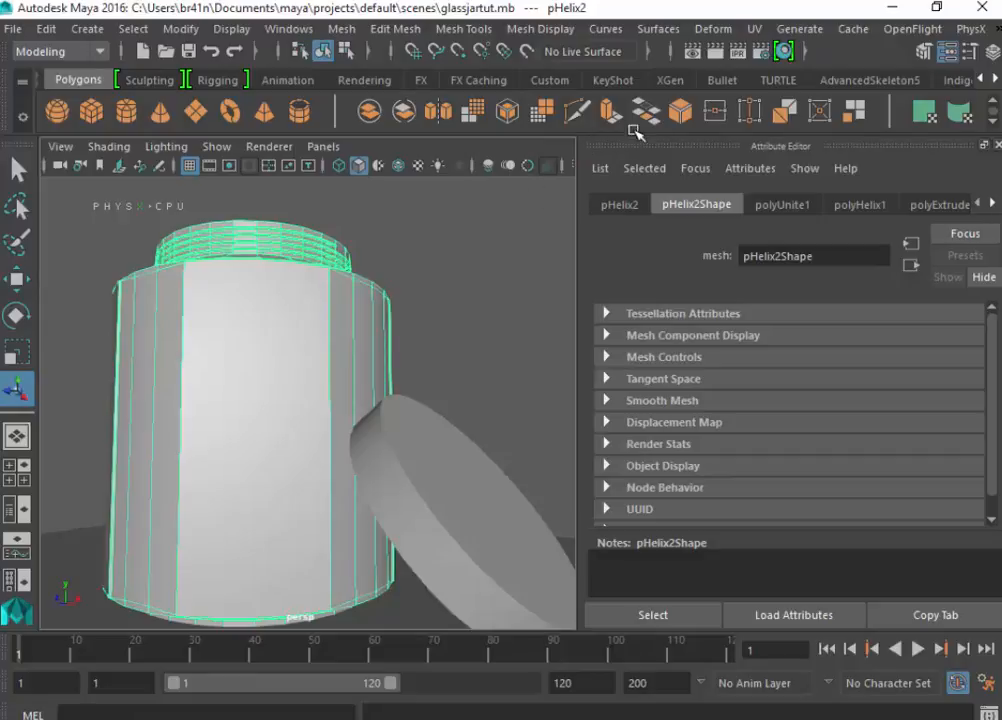
left_click(612, 80)
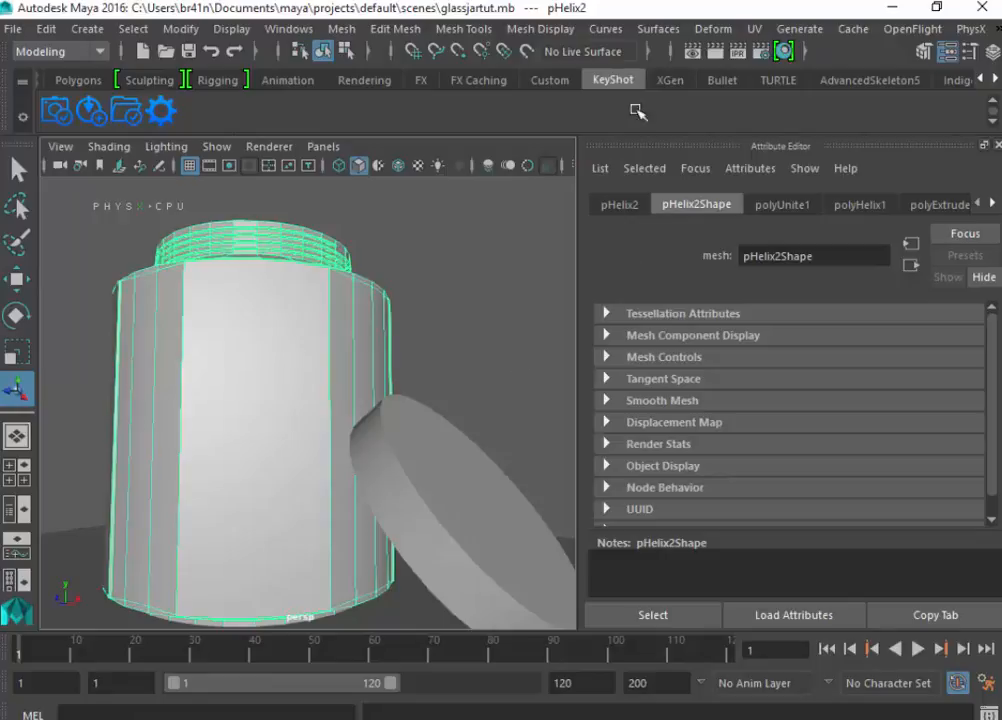
left_click(57, 105)
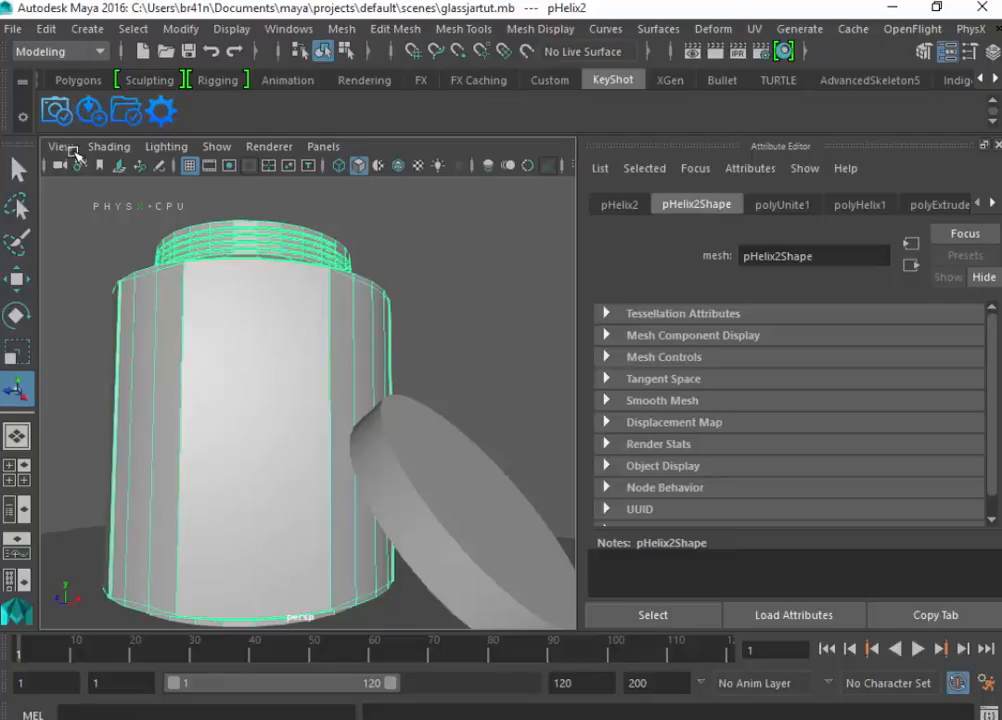
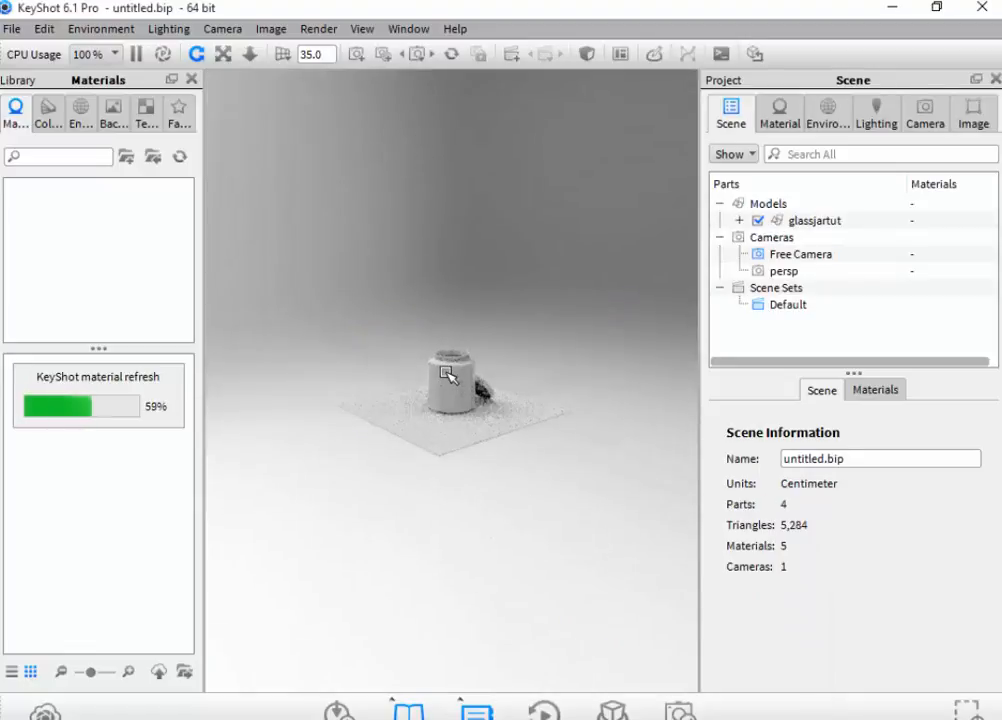
- Try the clear Glass Basic material on the jar and replace it with the clear Glass Refractive material
scroll(452, 380, "up", 5)
scroll(446, 374, "up", 5)
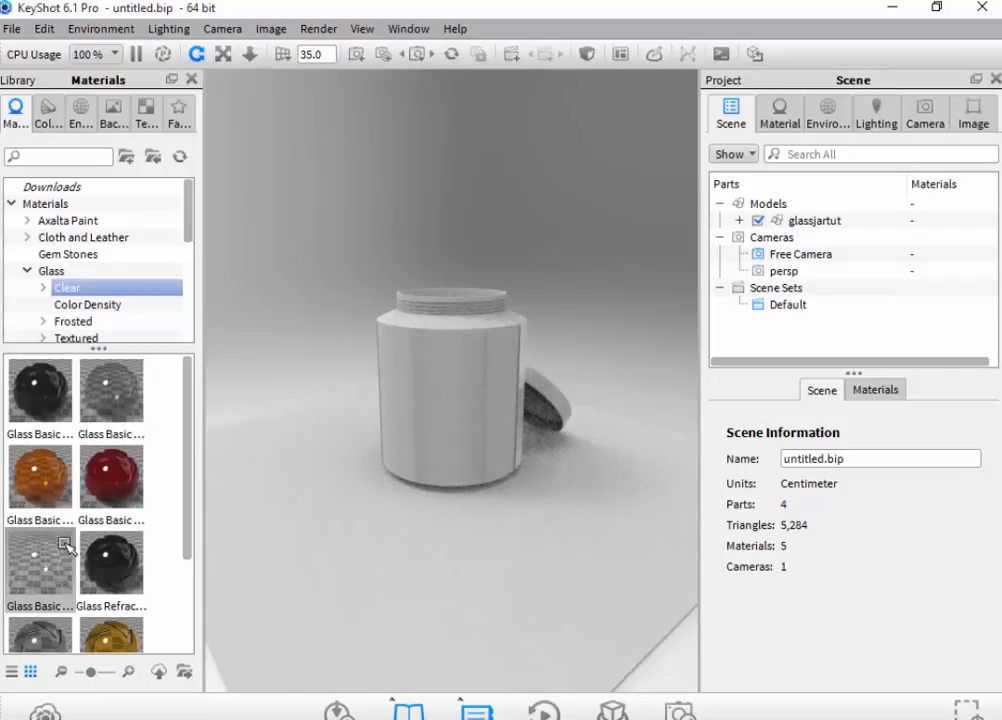
left_click_drag(38, 563, 440, 394)
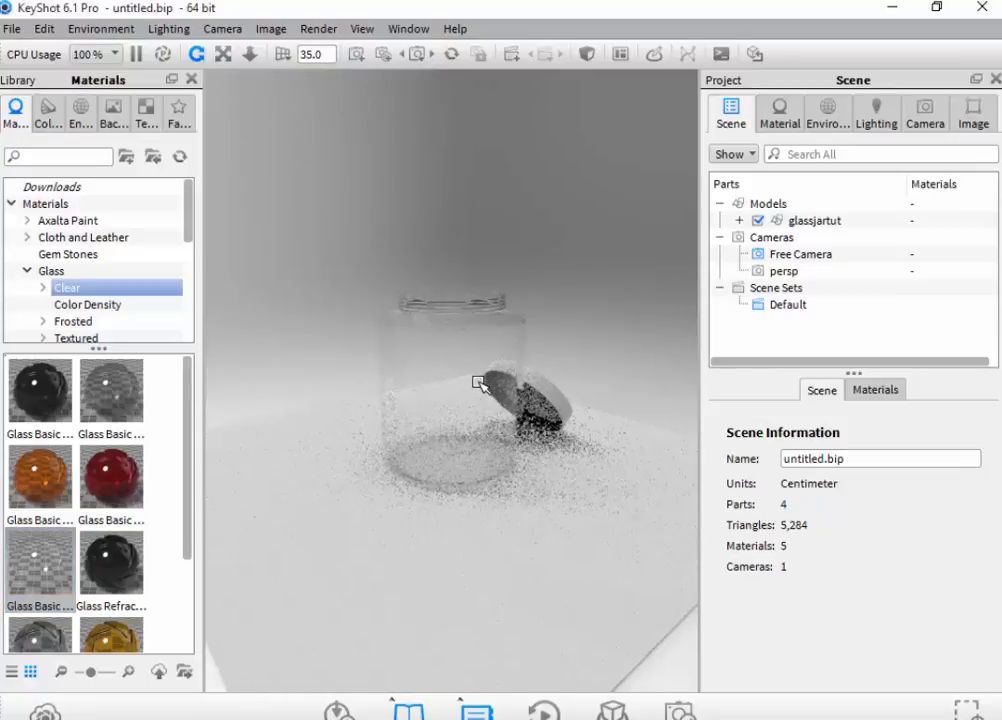
scroll(472, 350, "up", 3)
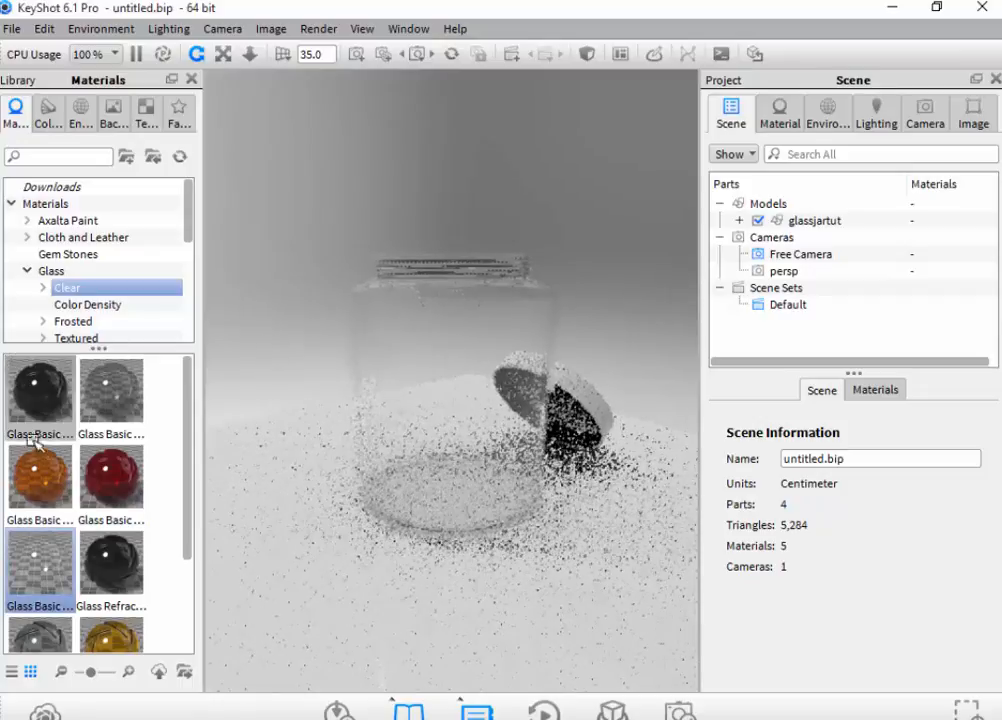
scroll(30, 430, "down", 2)
left_click_drag(107, 580, 371, 369)
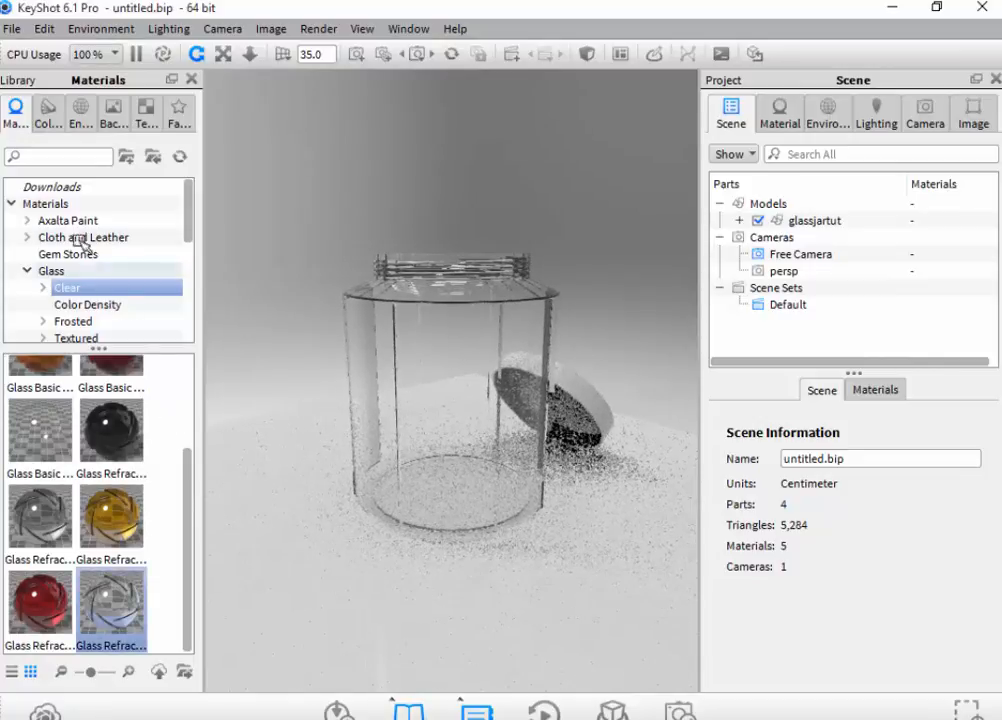
- Apply the second Fine Grain material from the Wood library to the floor plane
left_click(30, 274)
scroll(60, 300, "down", 5)
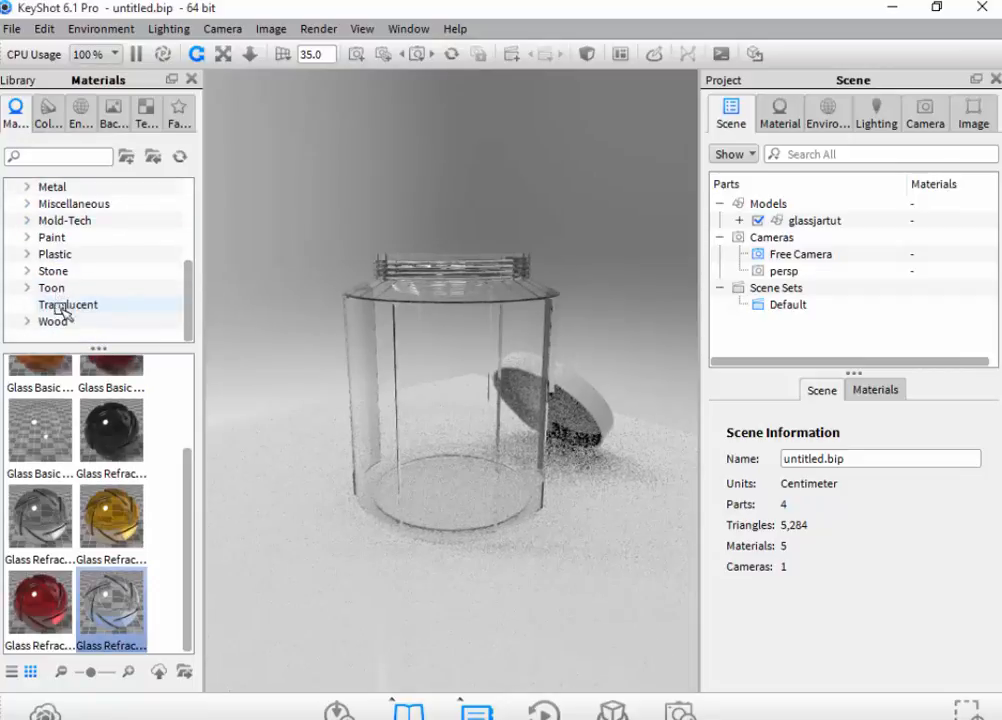
left_click(56, 321)
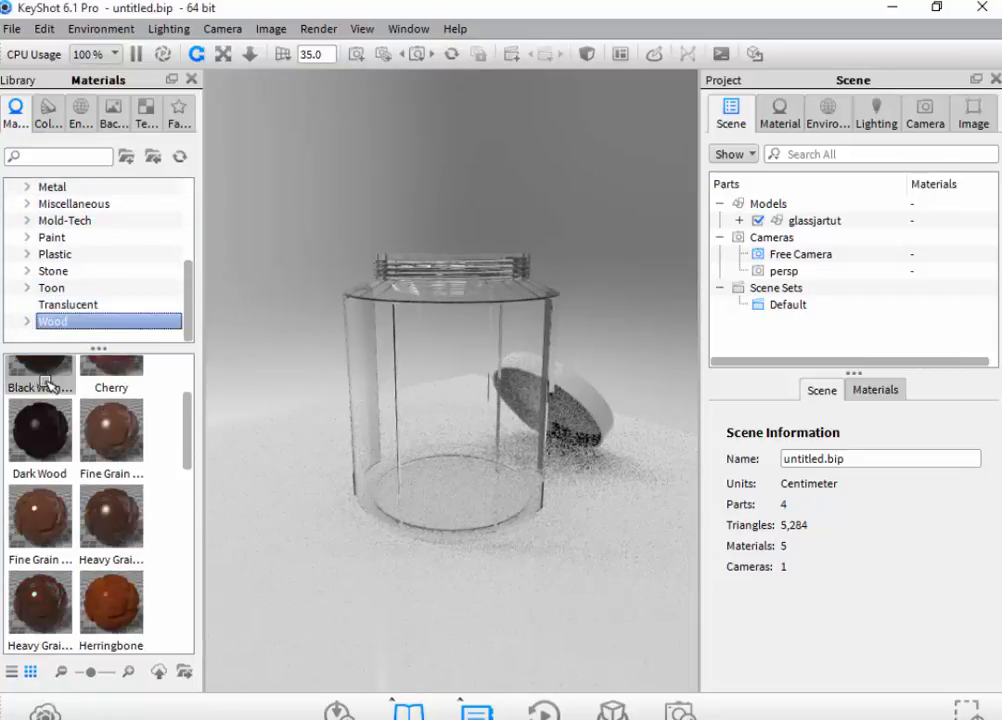
left_click_drag(33, 537, 441, 603)
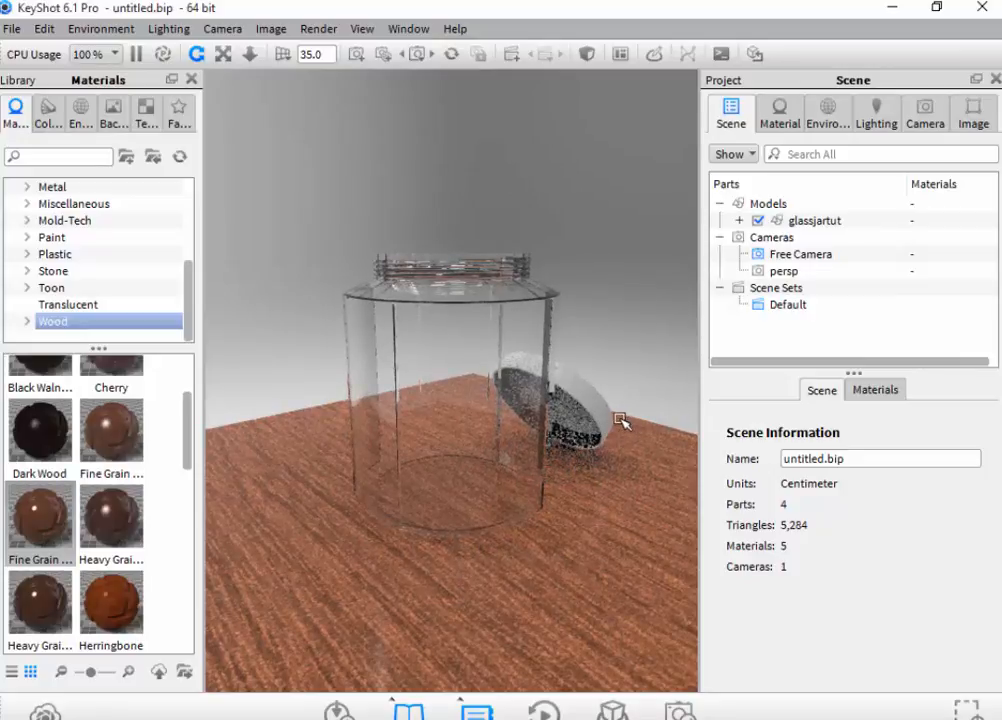
- Try two aluminum materials from the Metal library on the lid, a mesh-textured one and a smoother one
left_click_drag(620, 420, 594, 445)
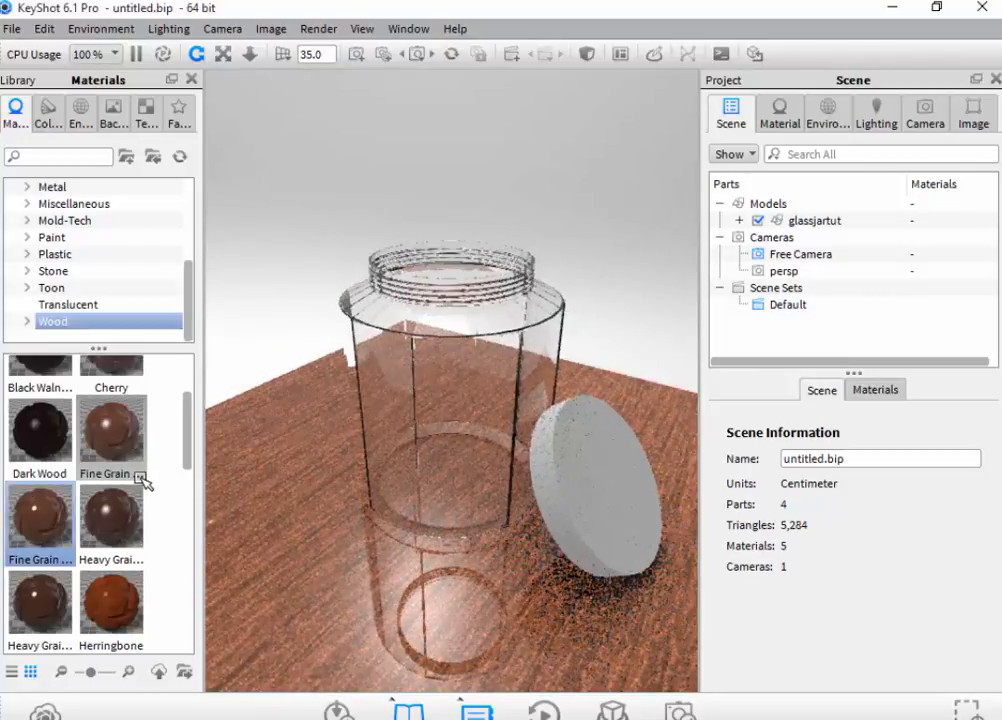
scroll(143, 472, "up", 3)
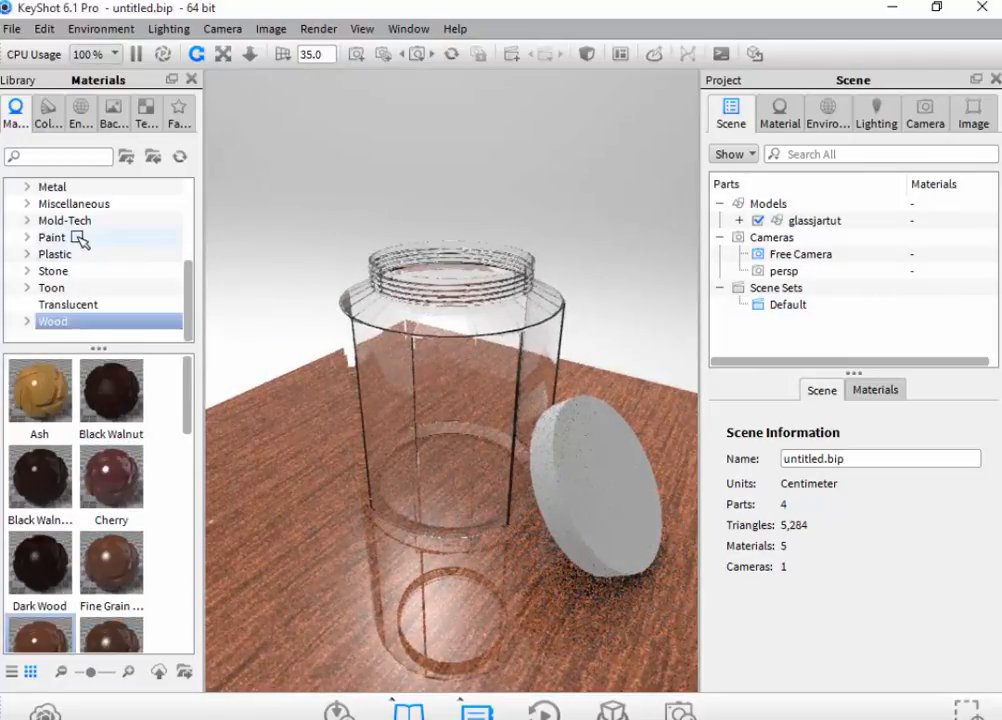
scroll(56, 237, "up", 3)
scroll(50, 302, "down", 2)
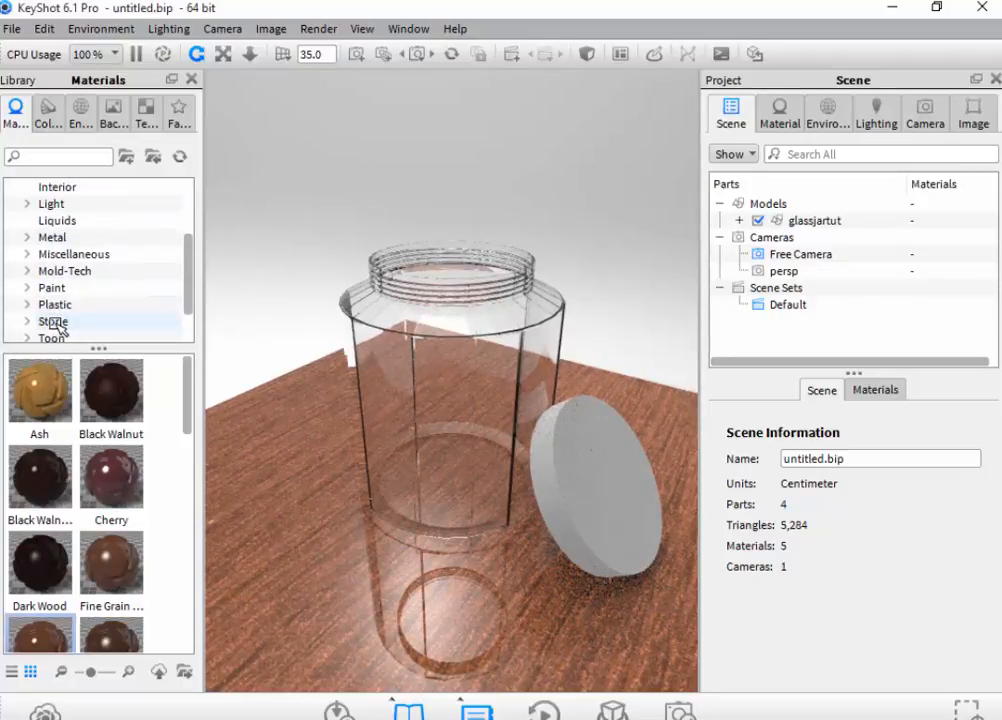
scroll(60, 327, "up", 1)
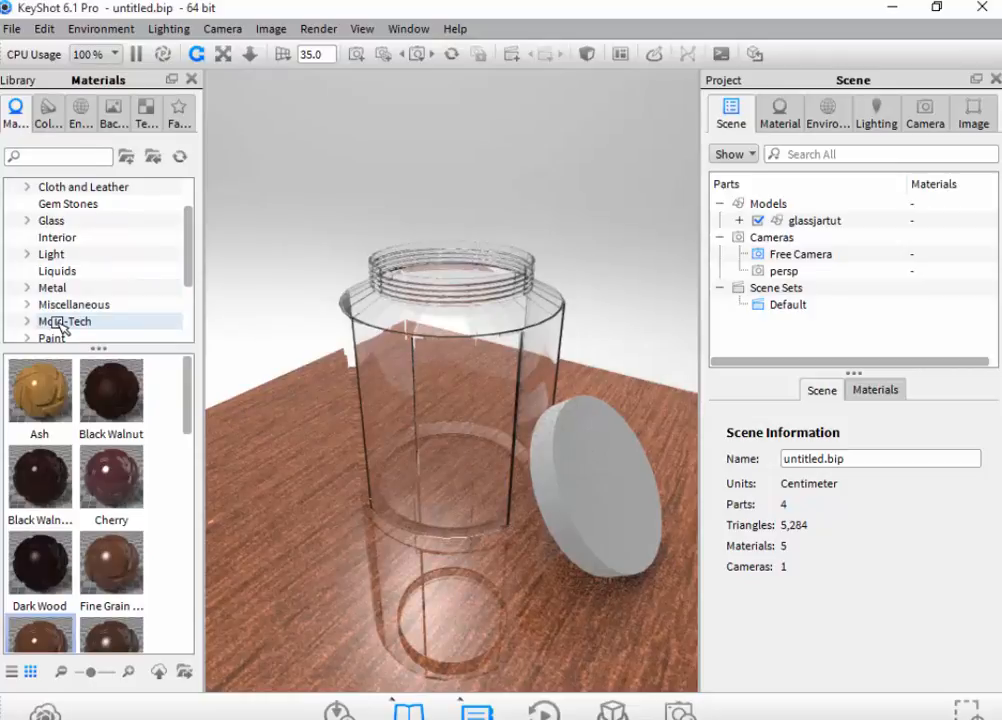
scroll(67, 303, "up", 1)
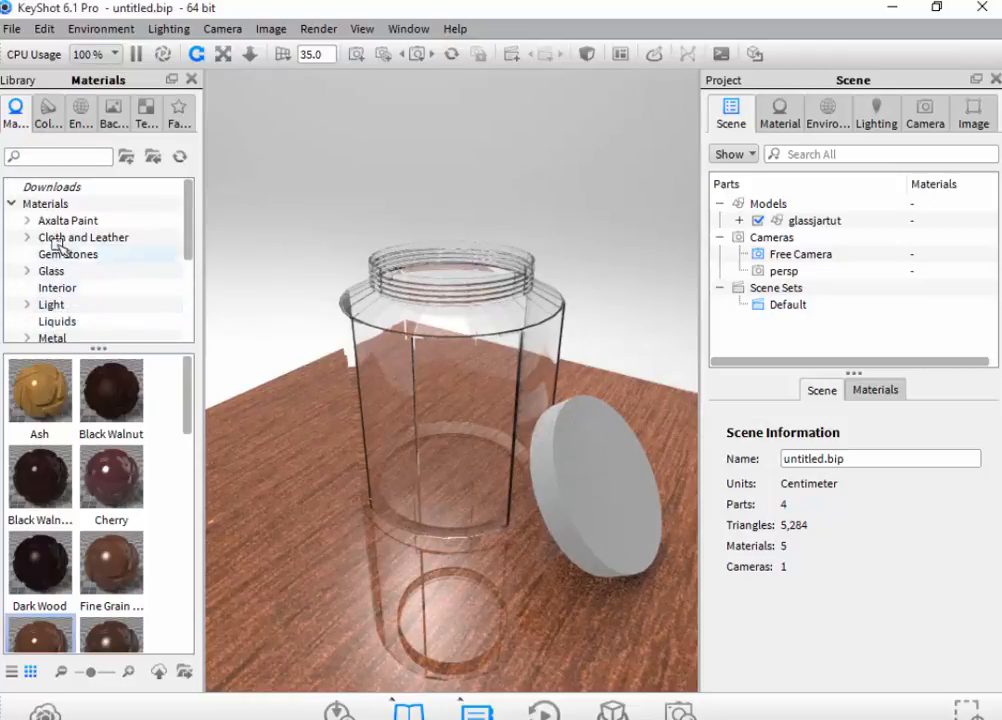
scroll(58, 320, "down", 1)
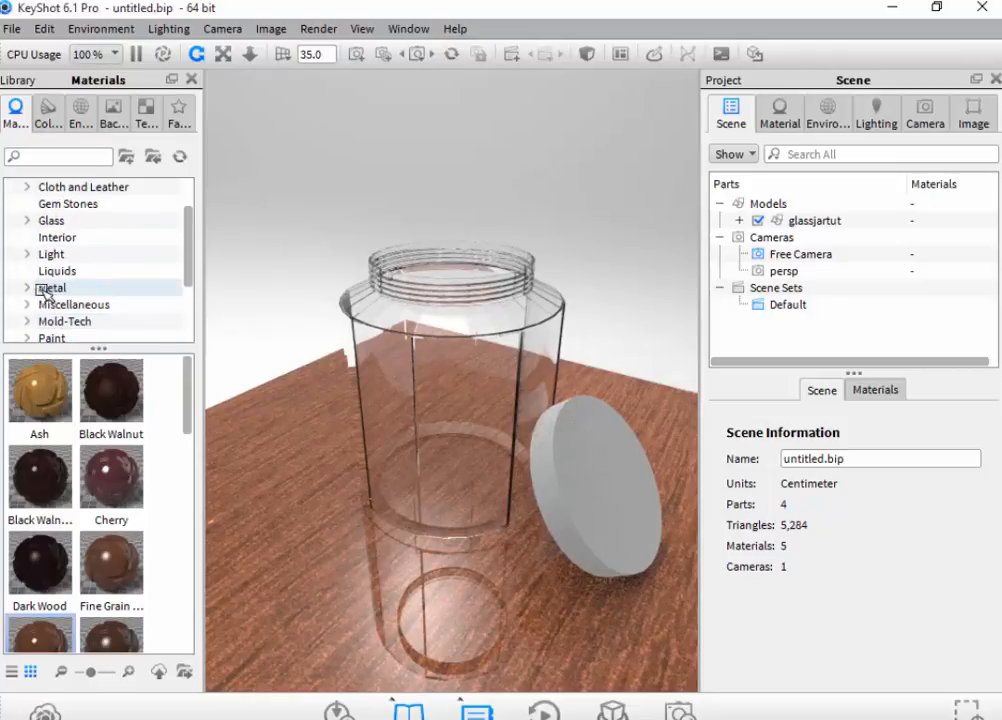
left_click(30, 288)
scroll(86, 306, "down", 1)
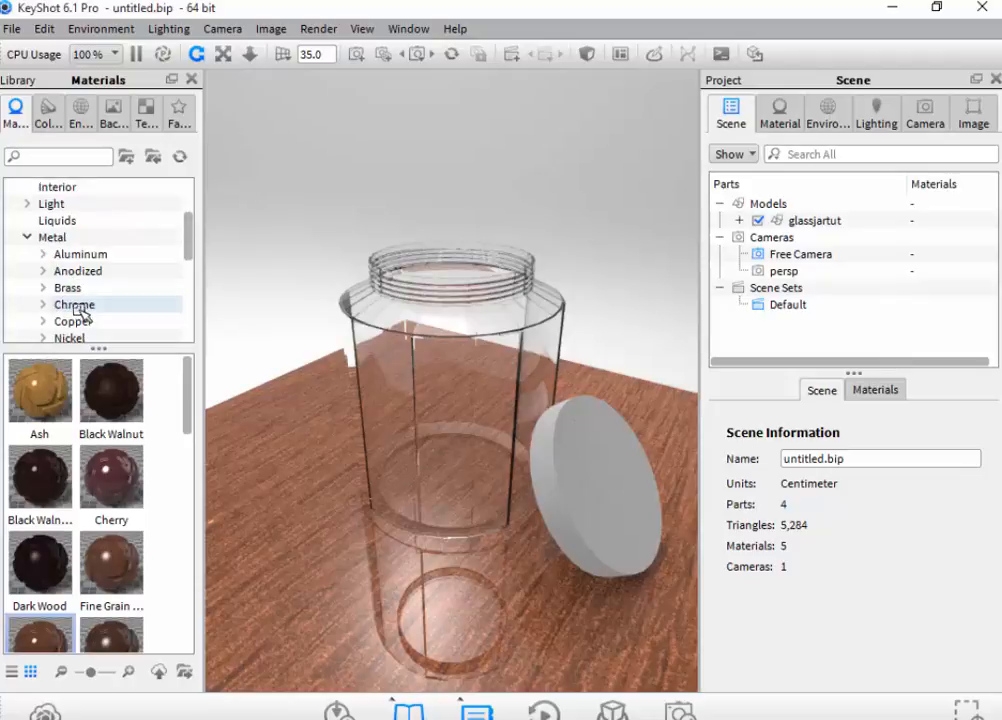
left_click(78, 254)
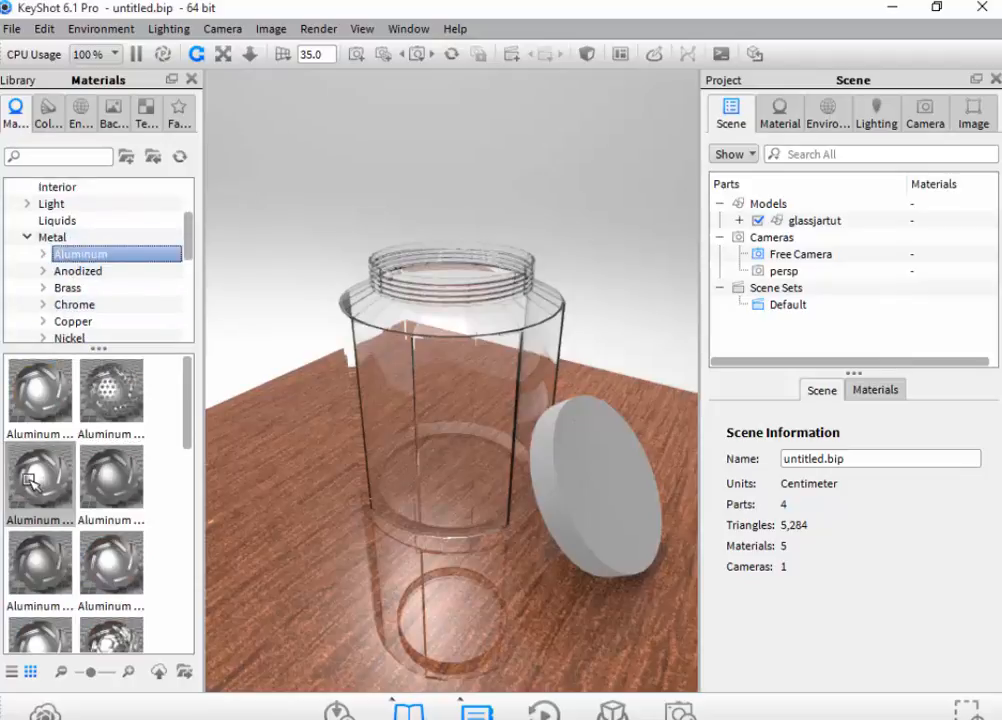
left_click_drag(30, 482, 592, 444)
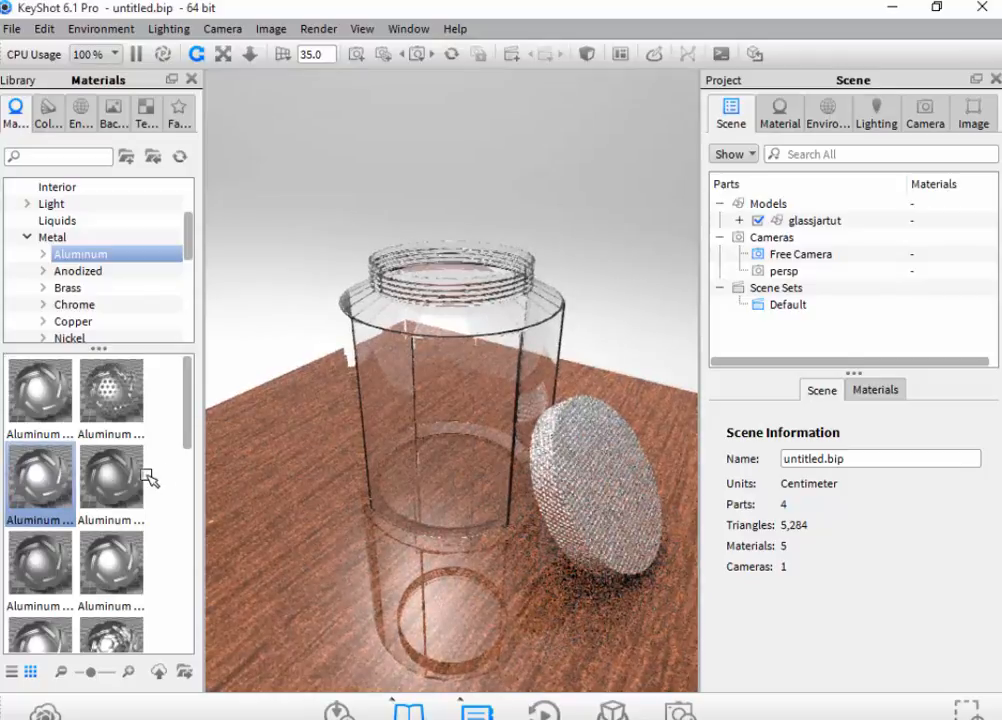
scroll(130, 485, "down", 3)
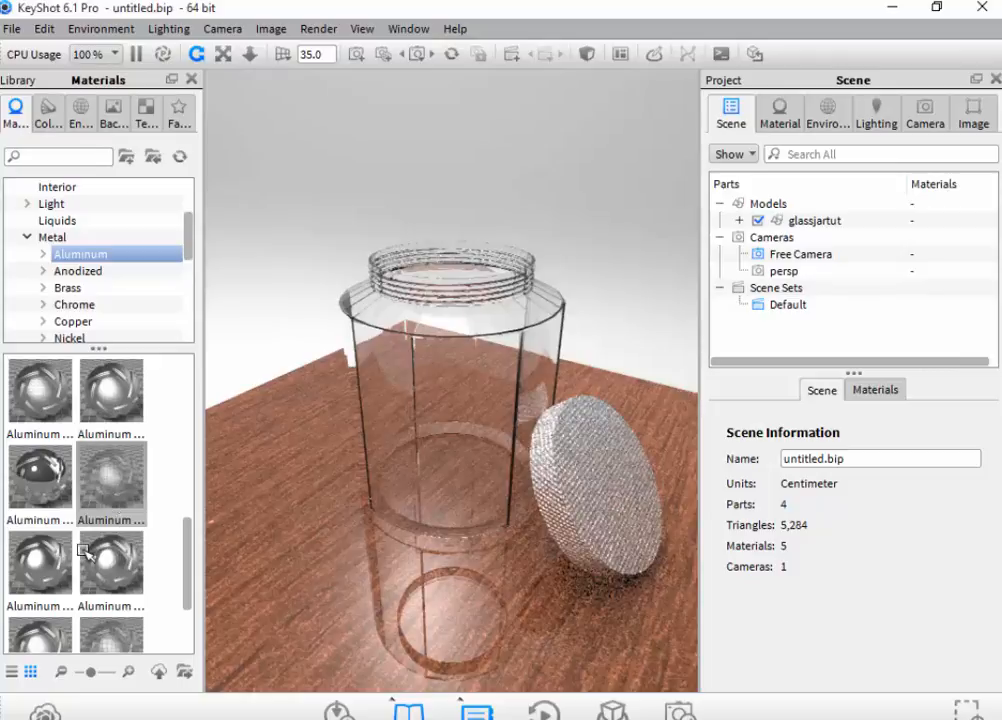
left_click_drag(40, 560, 626, 469)
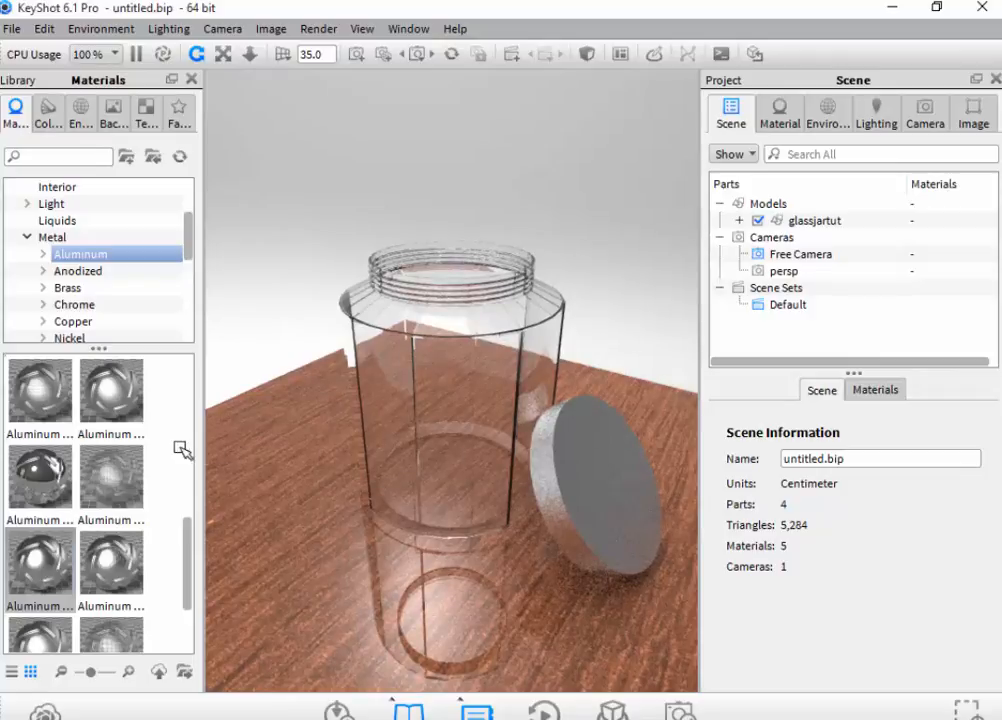
- Apply the knurled chrome material from the Metal library to the lid
left_click(69, 305)
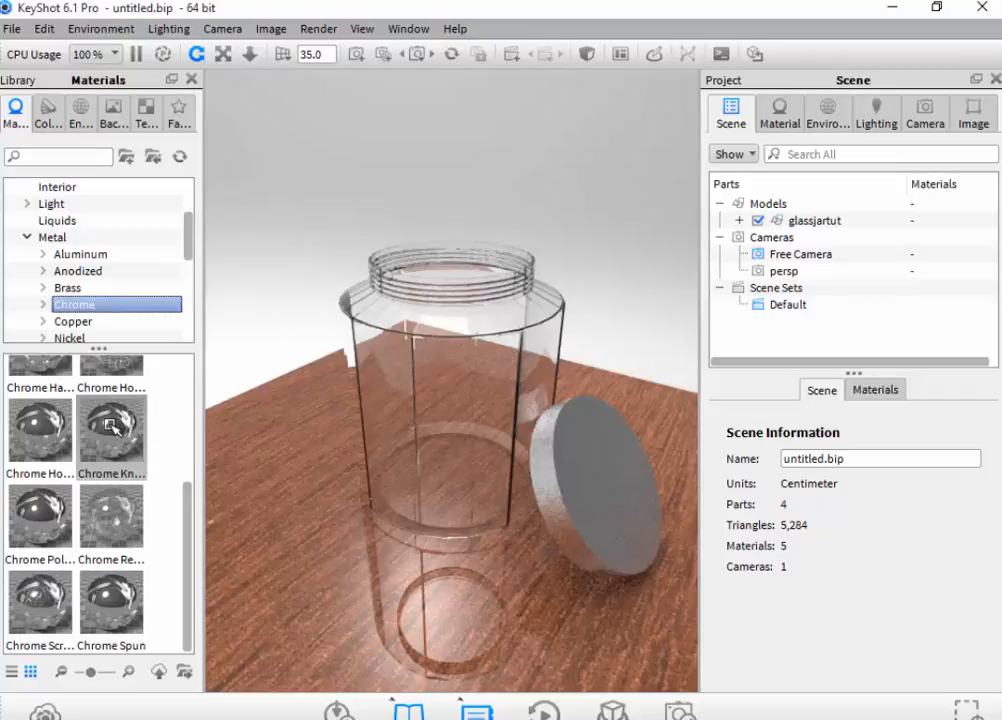
left_click_drag(108, 425, 568, 450)
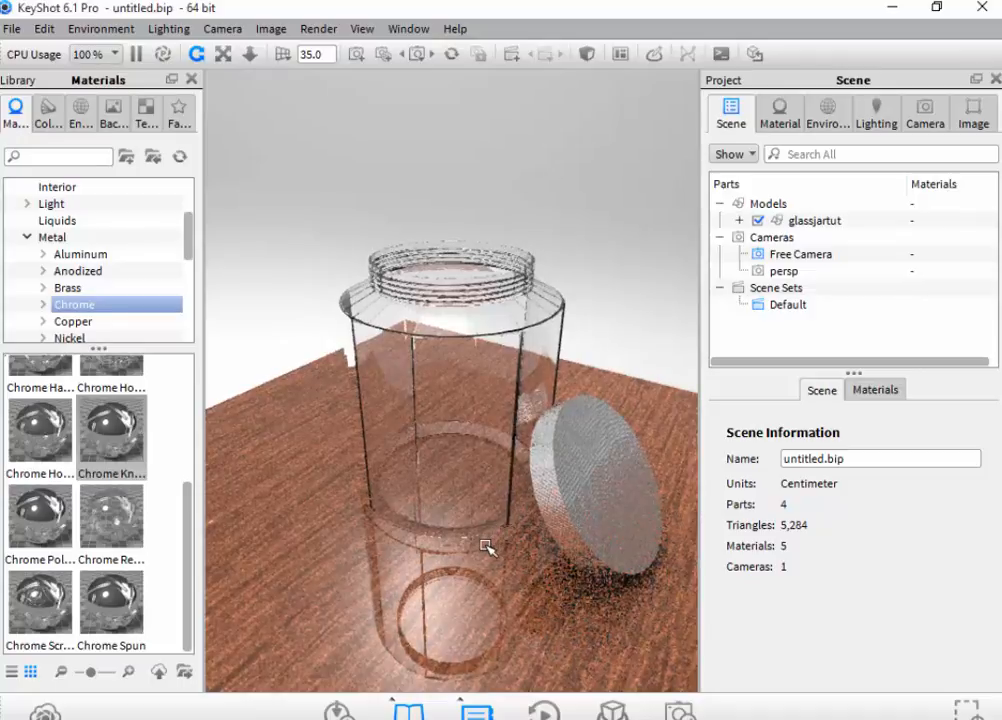
left_click_drag(510, 537, 450, 543)
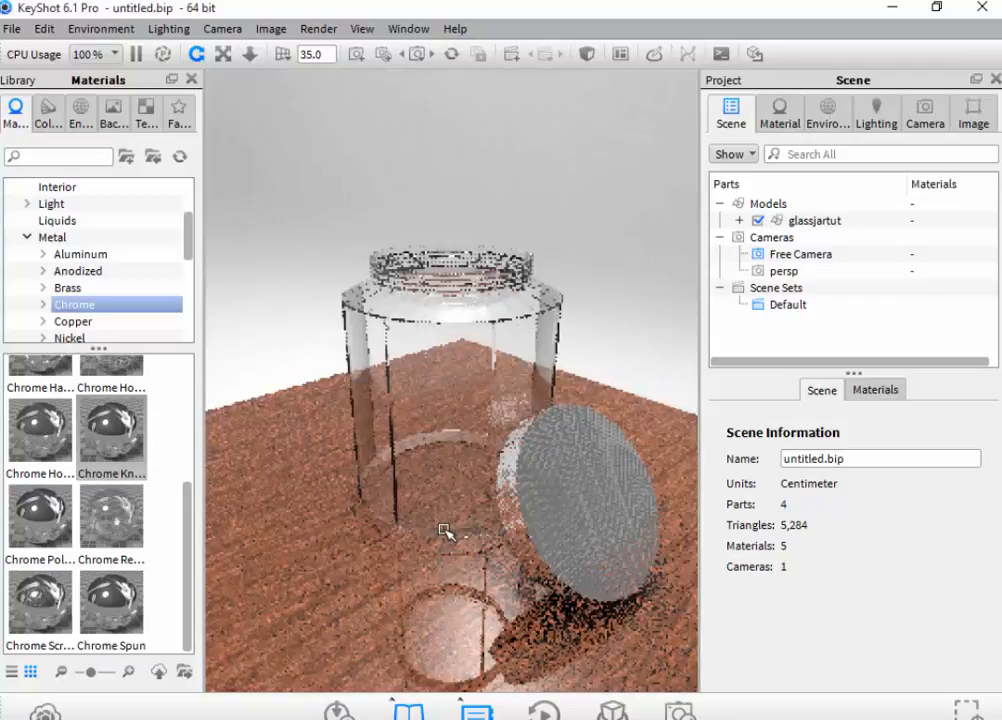
- Save the scene as a BIP file named glassjartut in the scenes folder
key("ctrl+s")
key("Return")
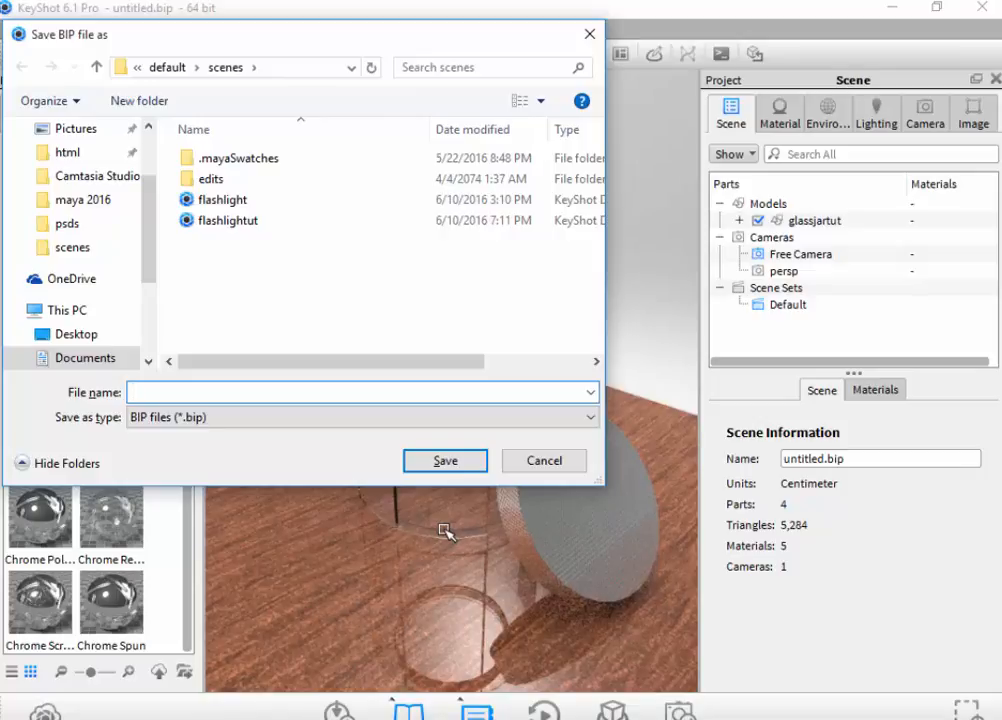
type("glass")
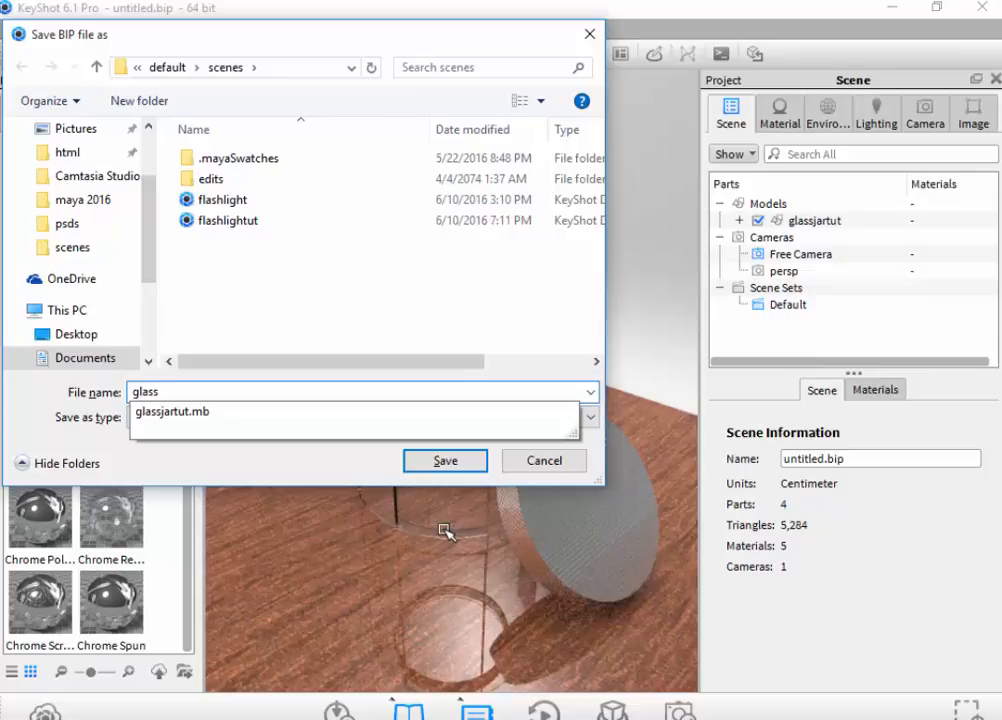
left_click(258, 412)
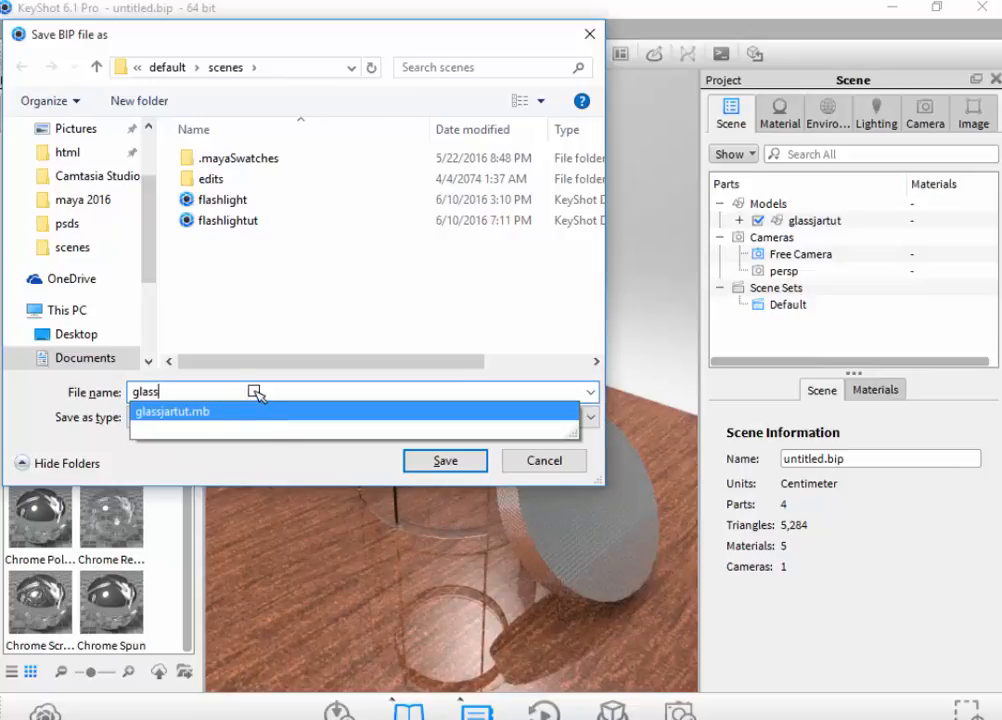
key("BackSpace")
key("BackSpace")
key("BackSpace")
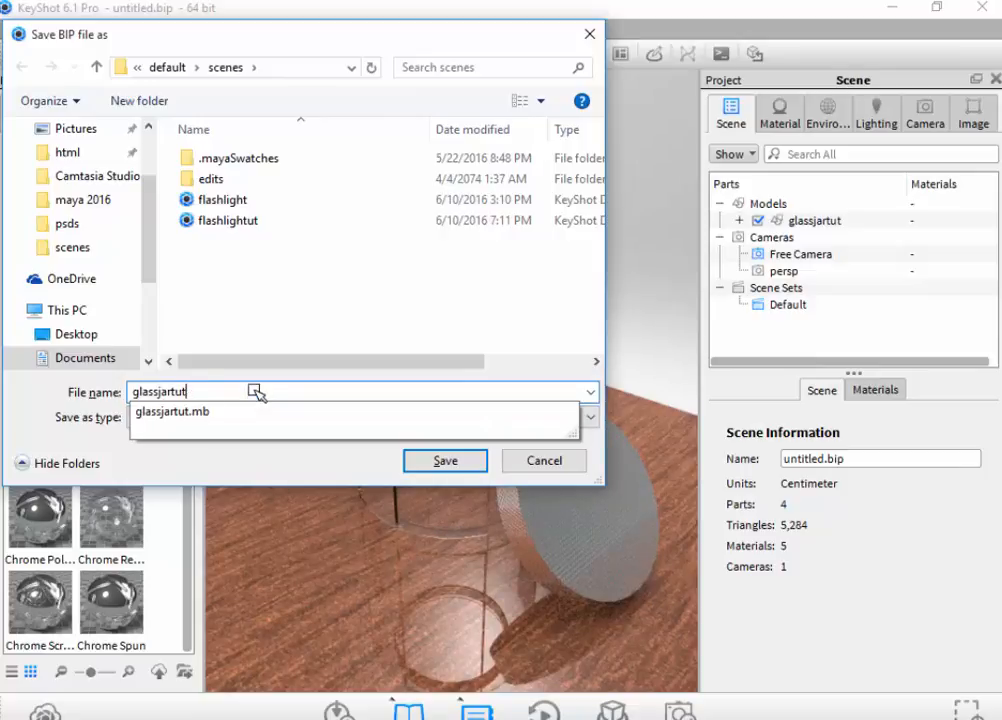
key("Return")
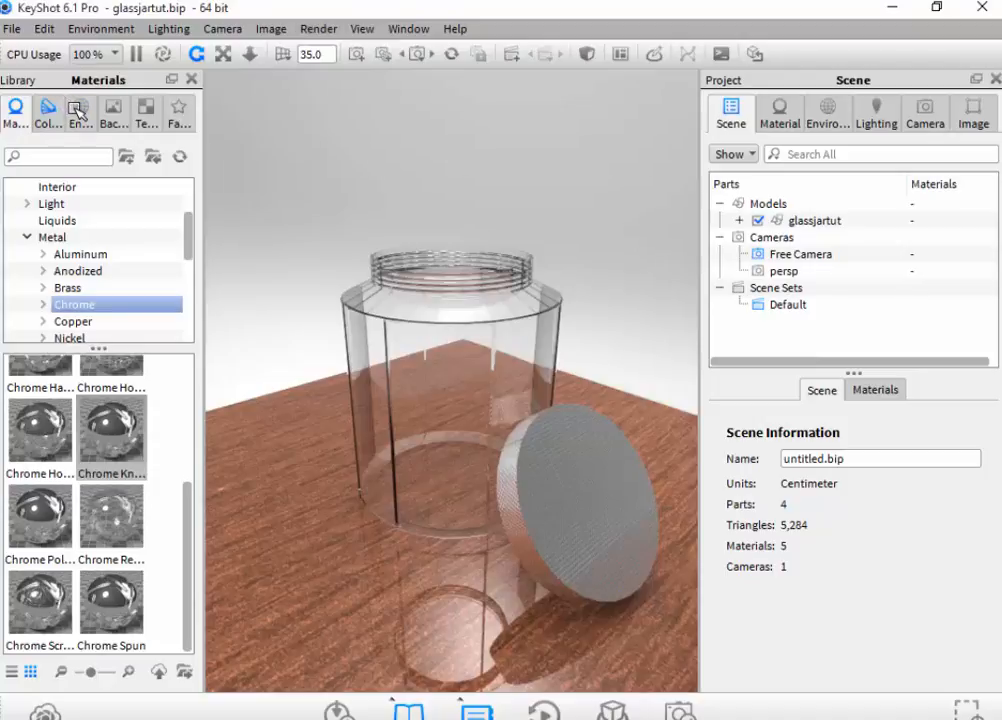
- Apply the Conference_Room_3k interior environment to the scene
left_click(79, 110)
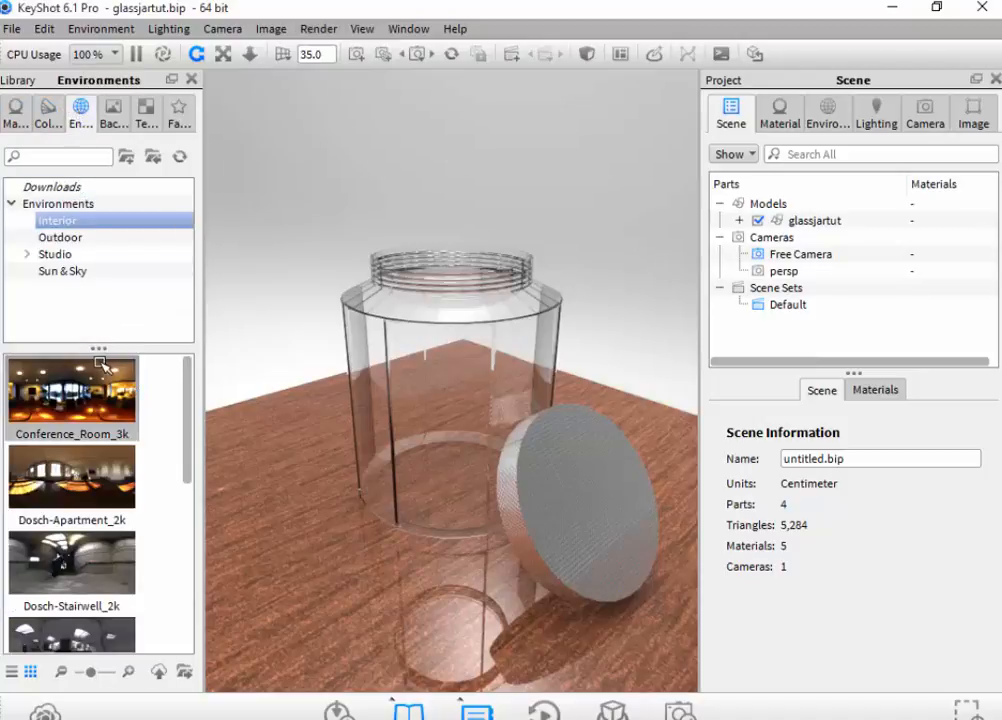
mouse_move(97, 362)
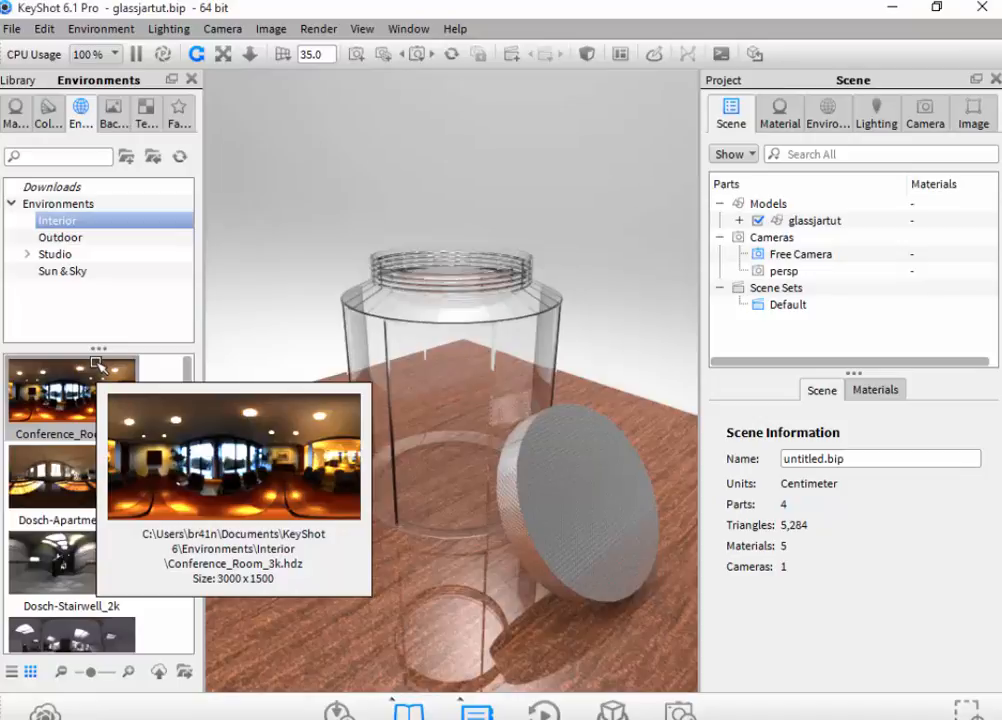
left_click_drag(97, 362, 290, 335)
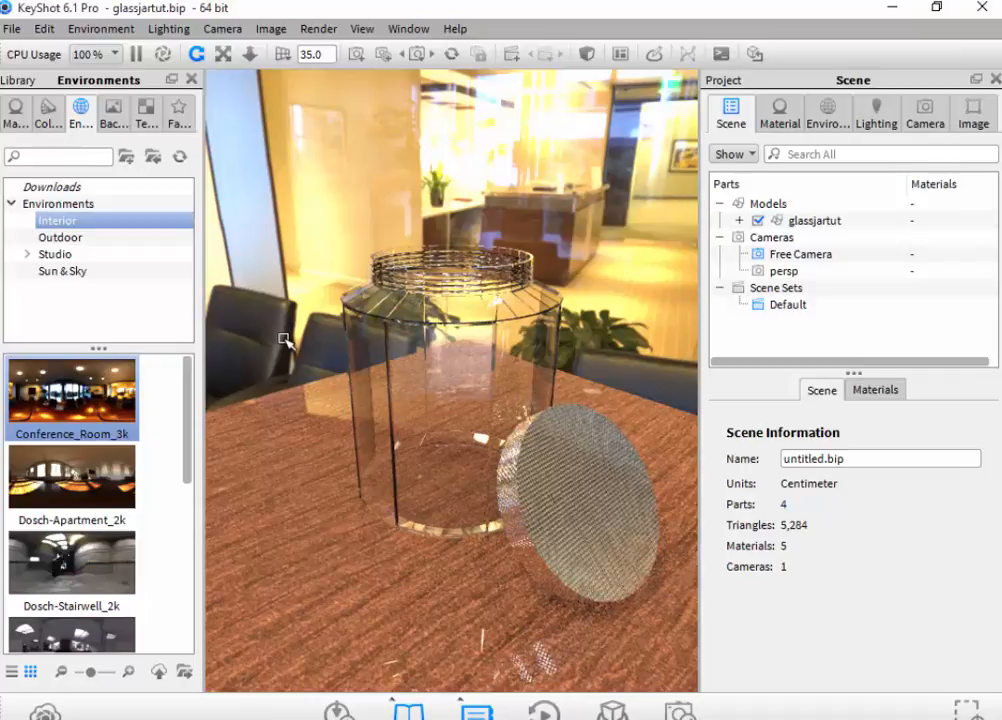
- Try the Dosch-Apartment_2k environment on the scene and switch back to Conference_Room_3k
left_click(137, 500)
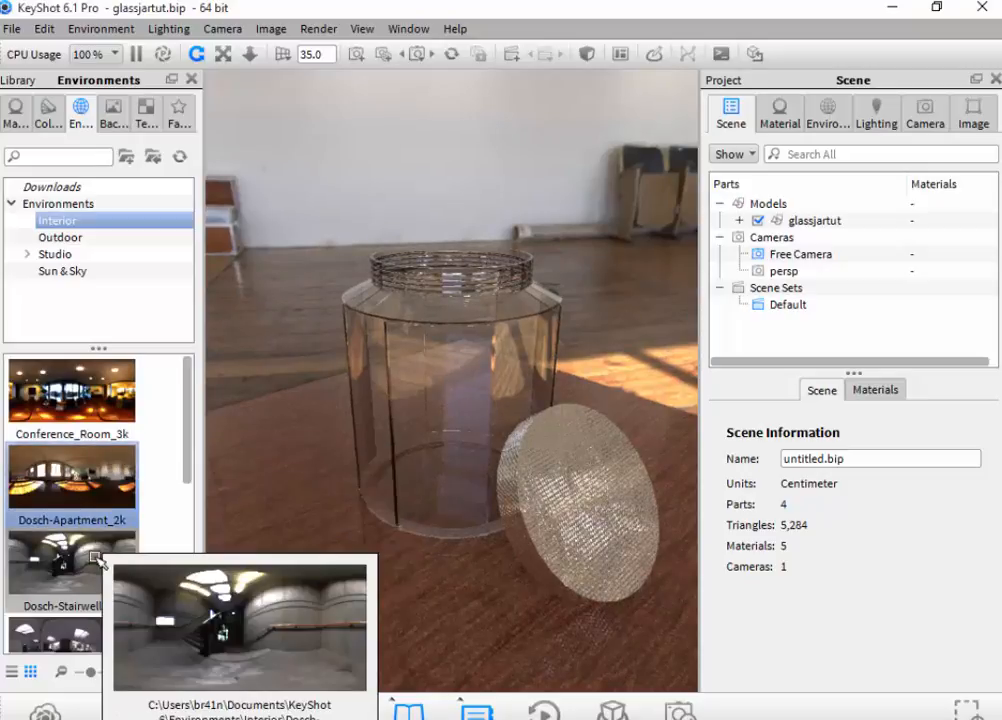
left_click(57, 398)
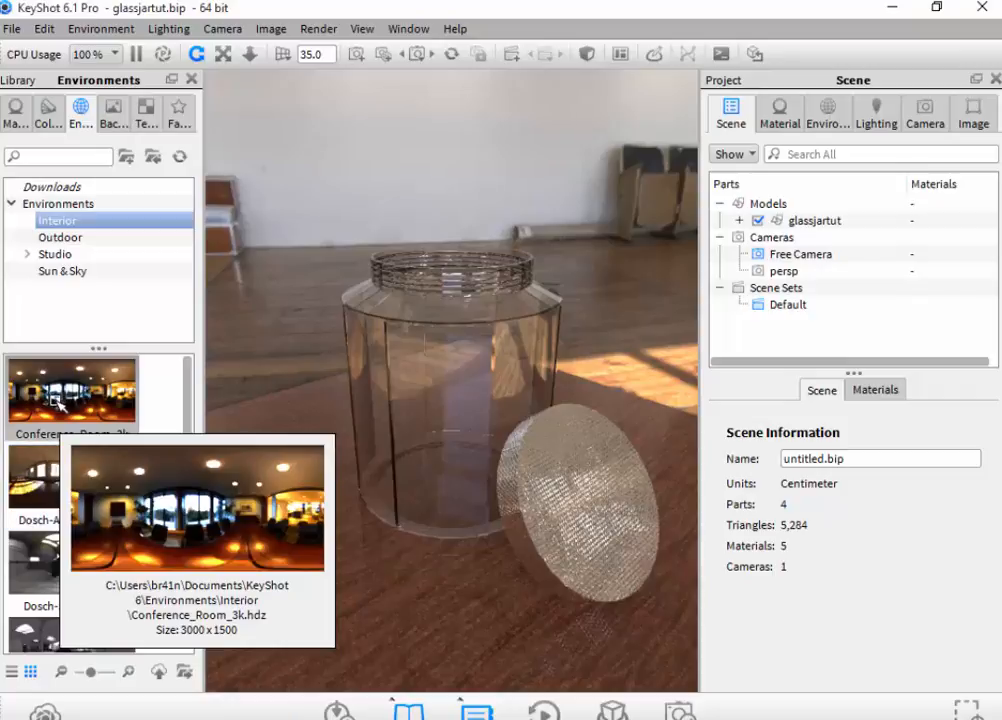
double_click(58, 405)
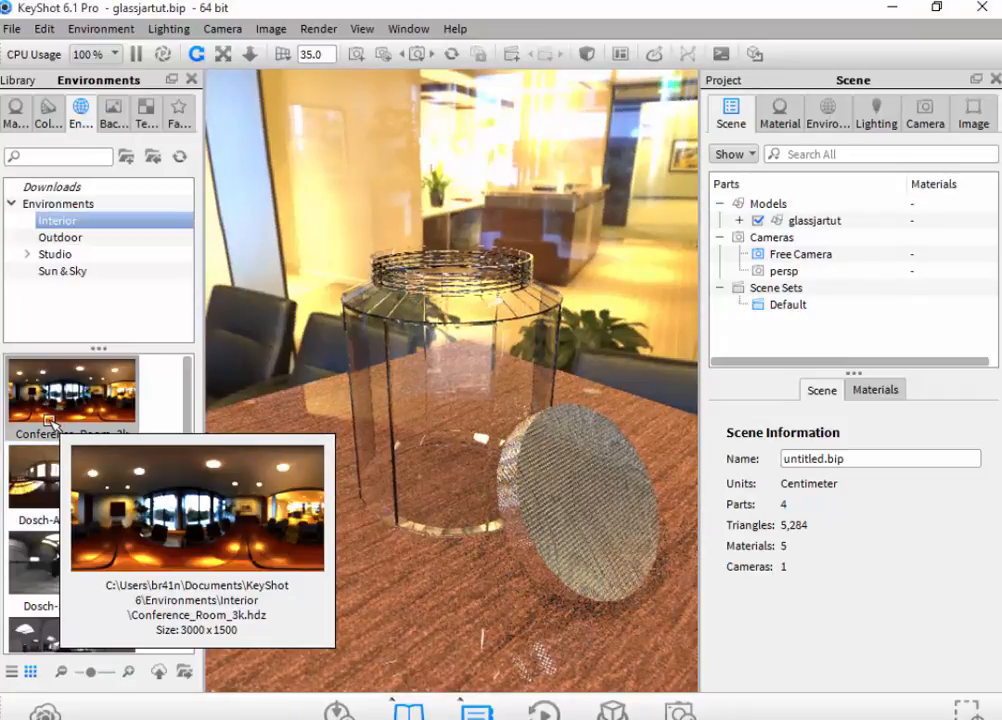
scroll(145, 522, "down", 5)
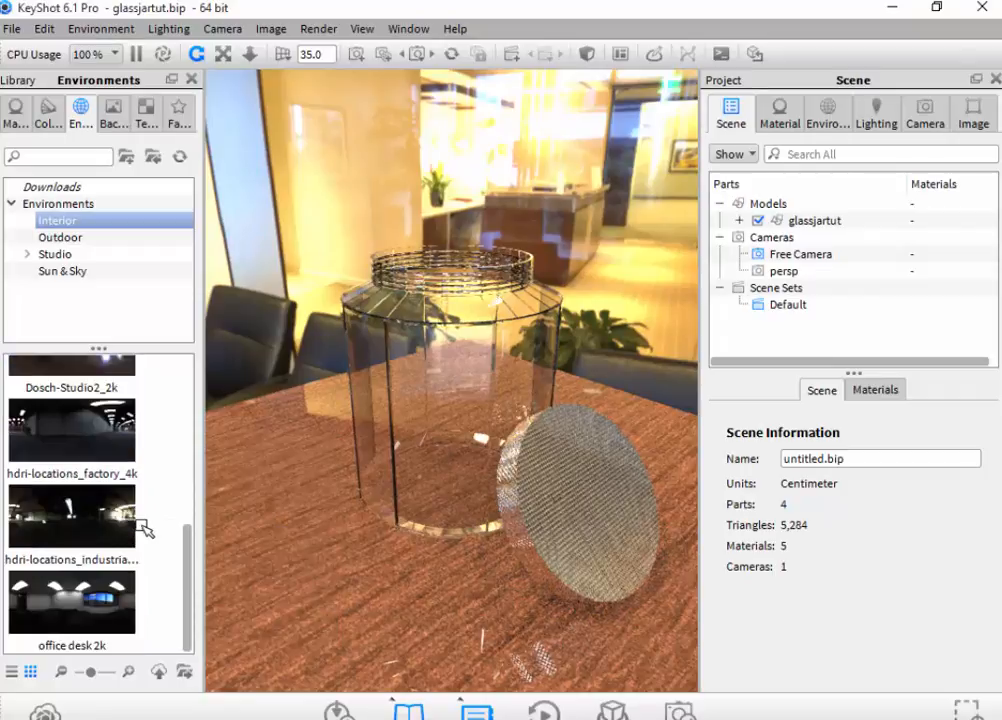
scroll(138, 526, "up", 5)
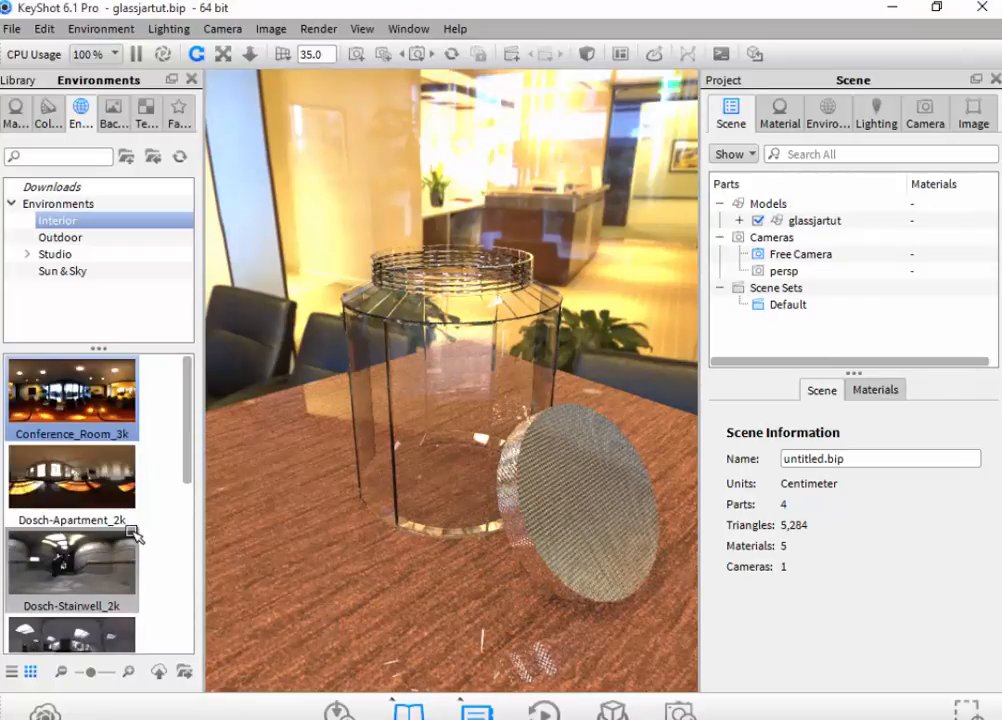
mouse_move(135, 537)
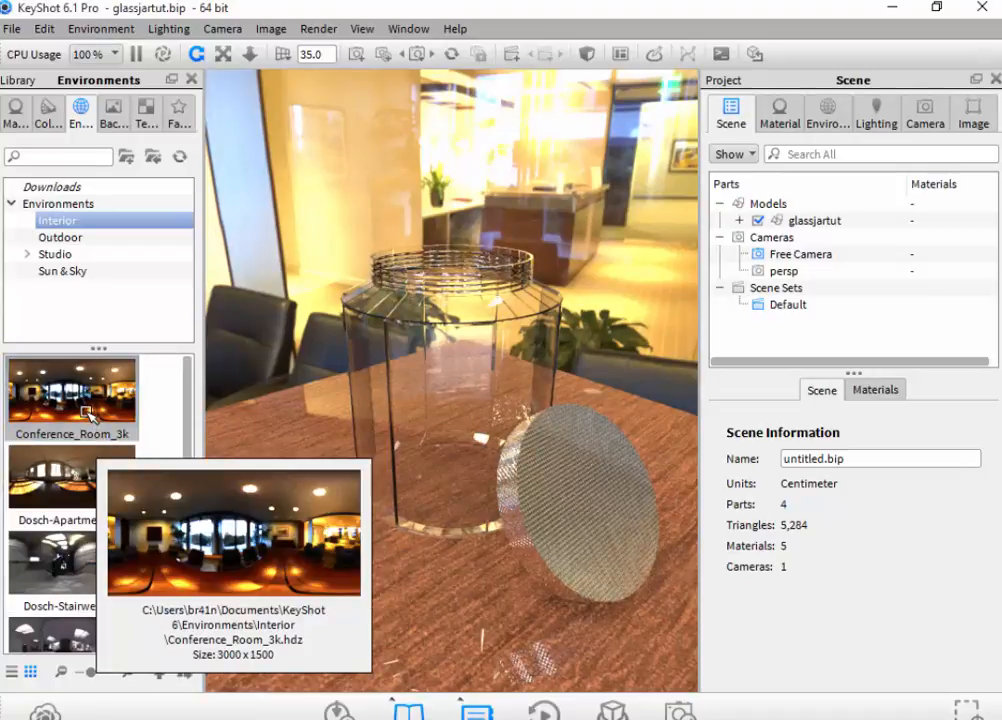
- Try the 2 Panels 2k and 3 Panels Straight 2k studio environments on the scene and switch back to Conference_Room_3k
double_click(88, 412)
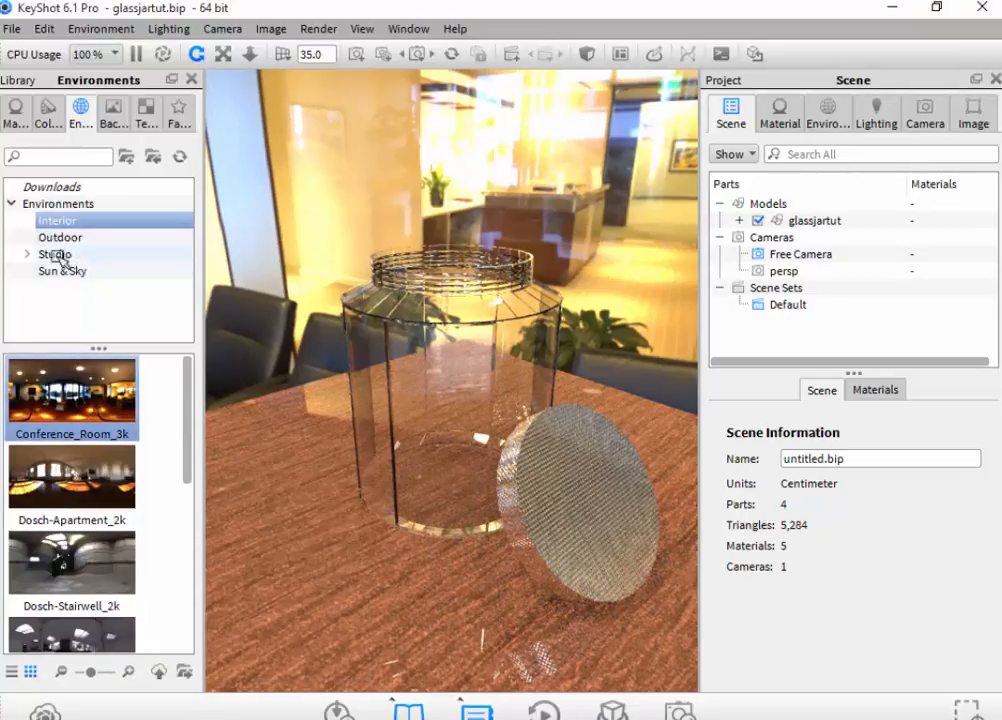
left_click(27, 254)
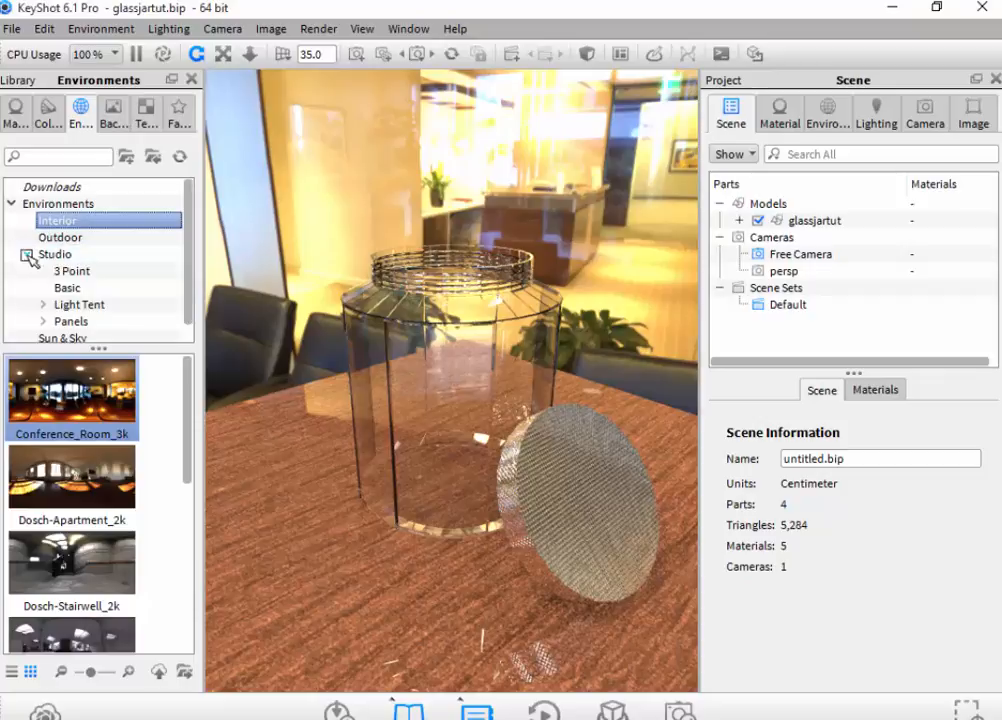
left_click(80, 320)
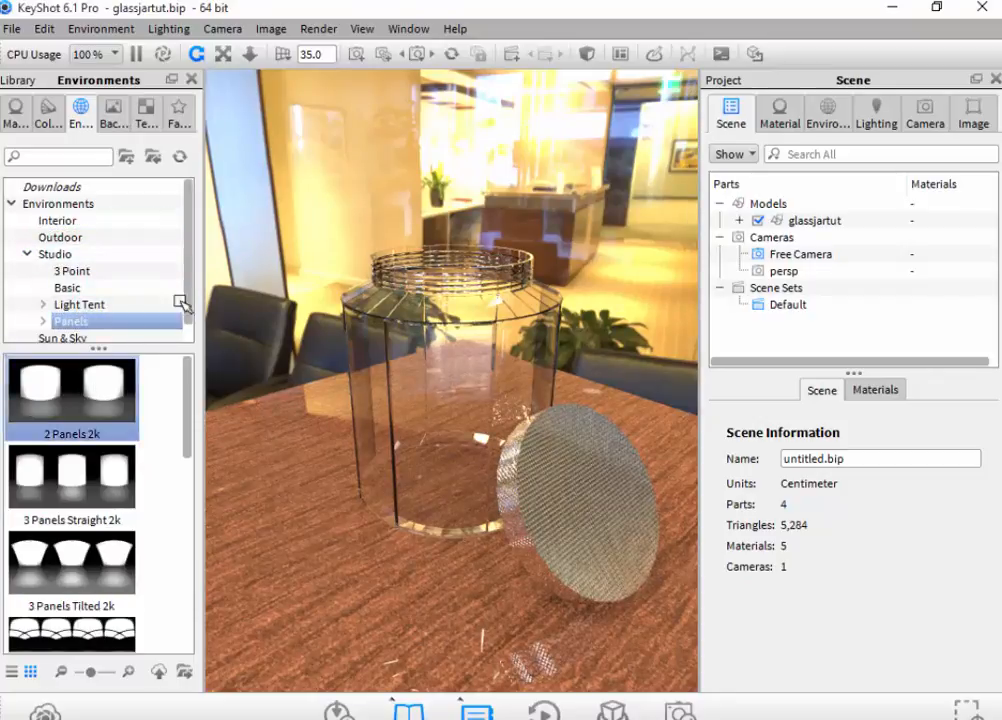
left_click_drag(181, 303, 230, 390)
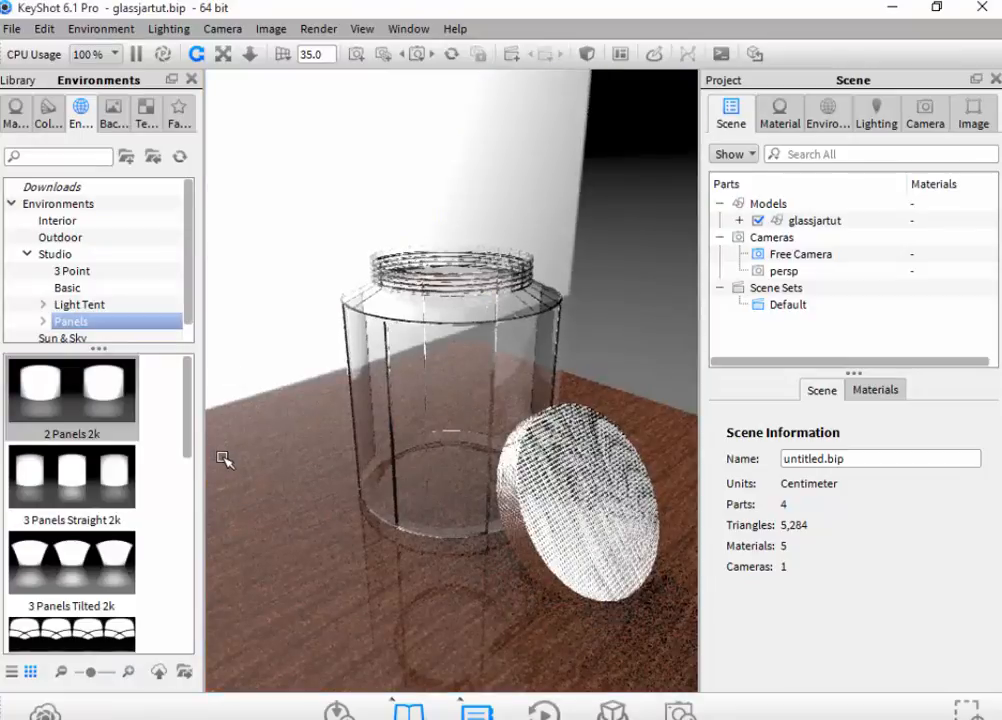
double_click(122, 521)
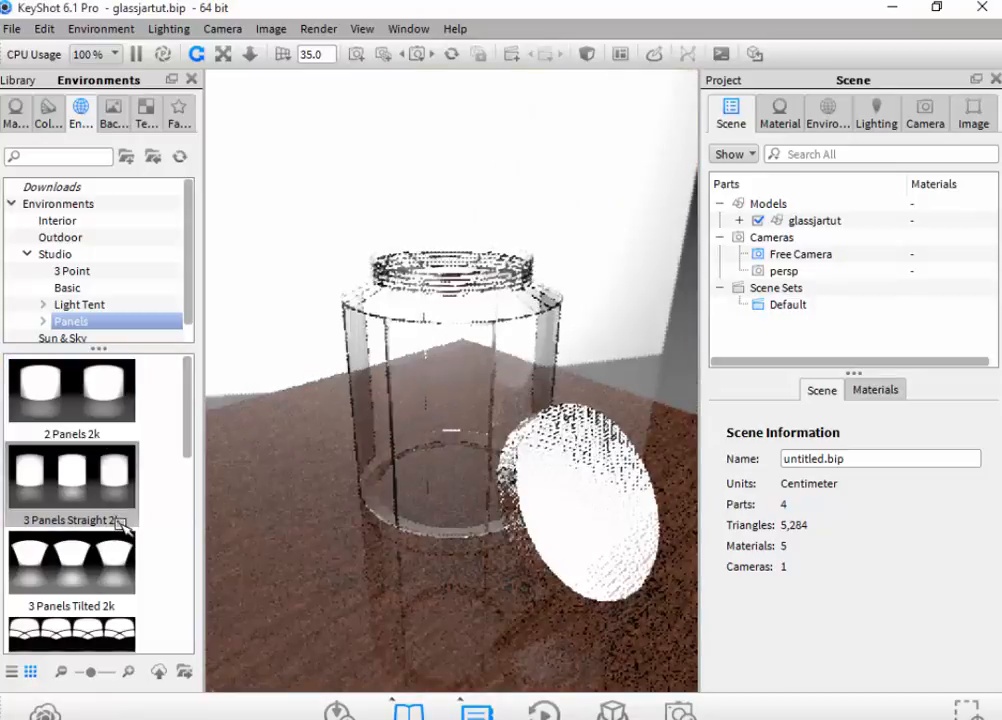
mouse_move(120, 523)
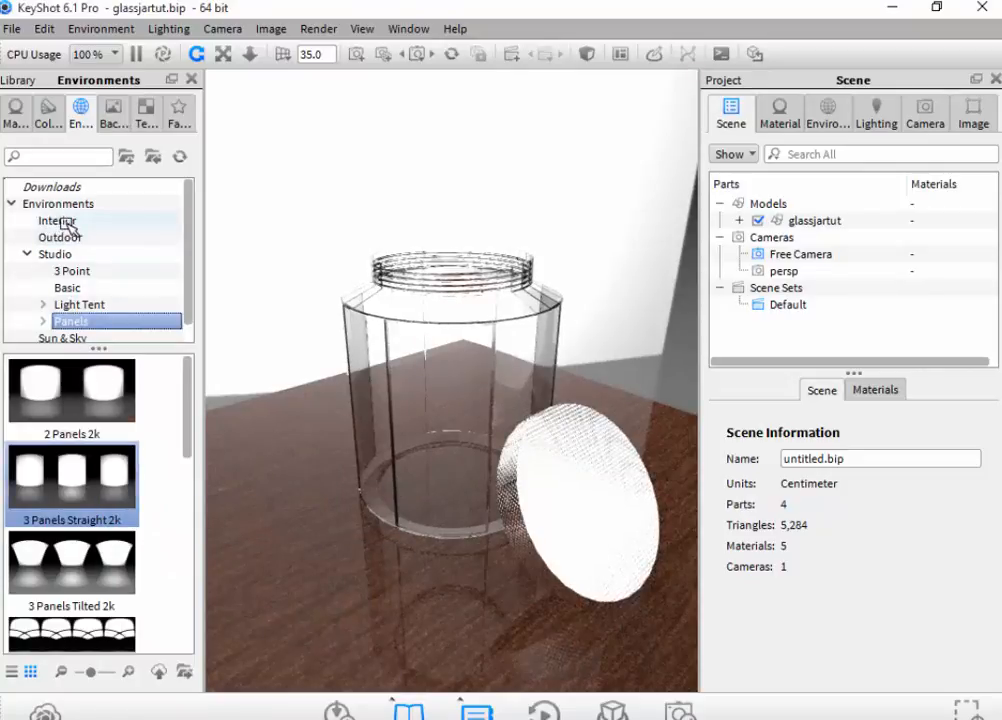
left_click(60, 221)
double_click(110, 404)
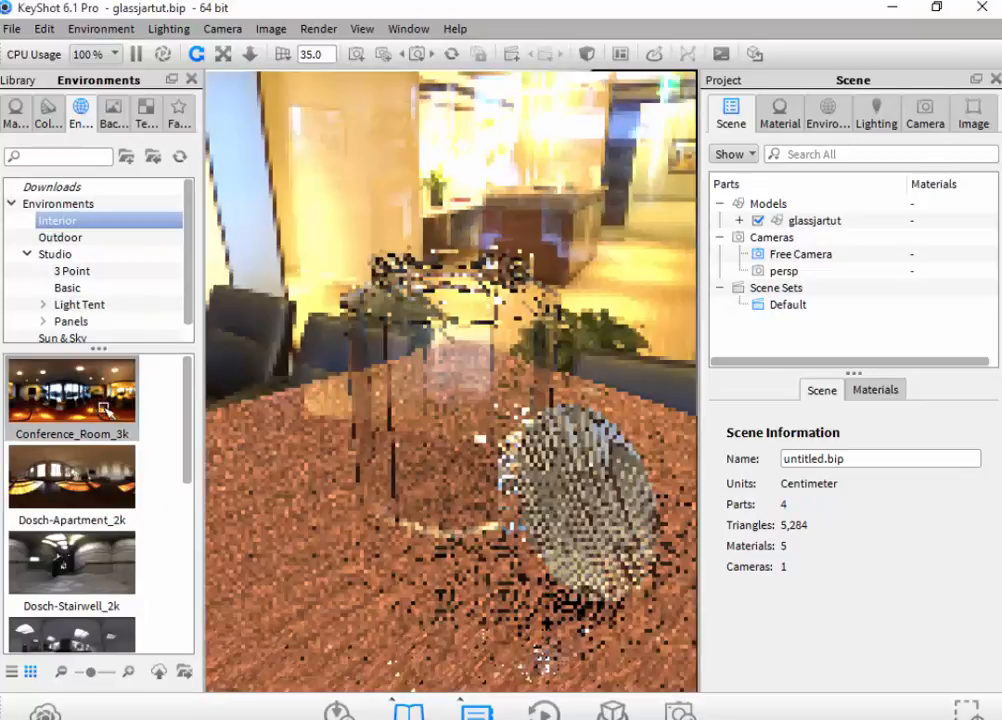
- Try the Backplate Image background and switch back to the Lighting Environment background
left_click(118, 28)
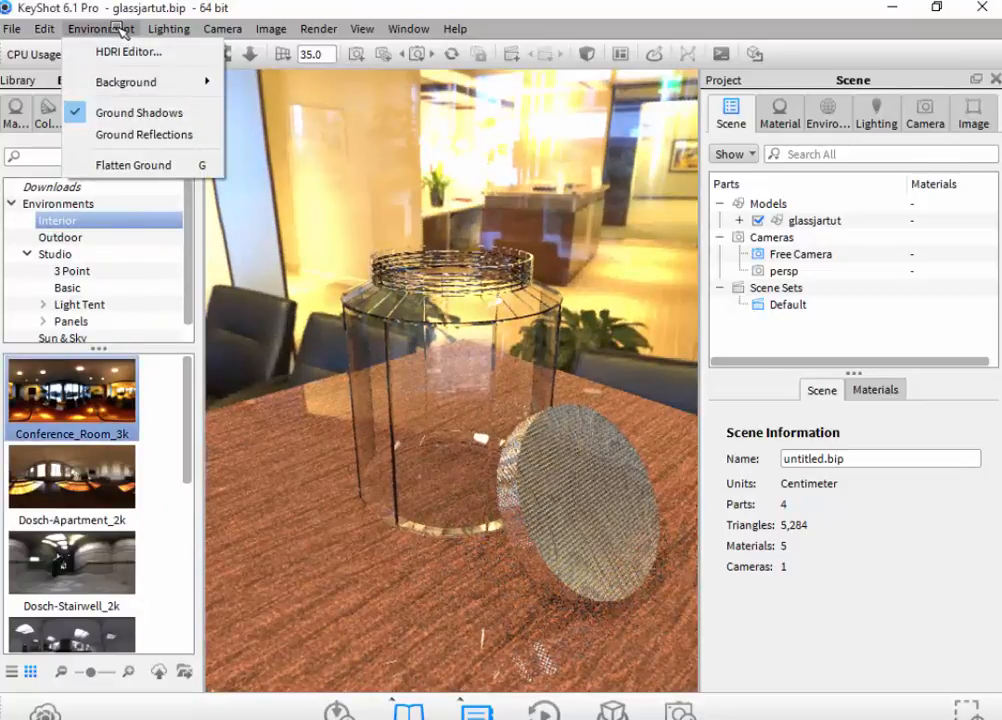
mouse_move(174, 85)
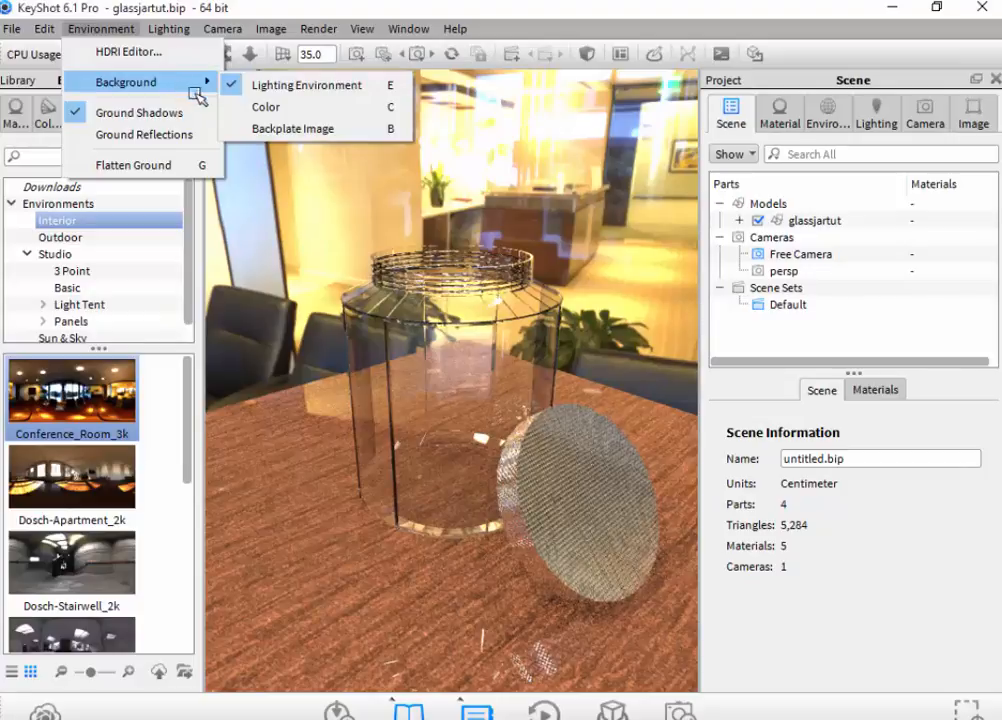
left_click(257, 130)
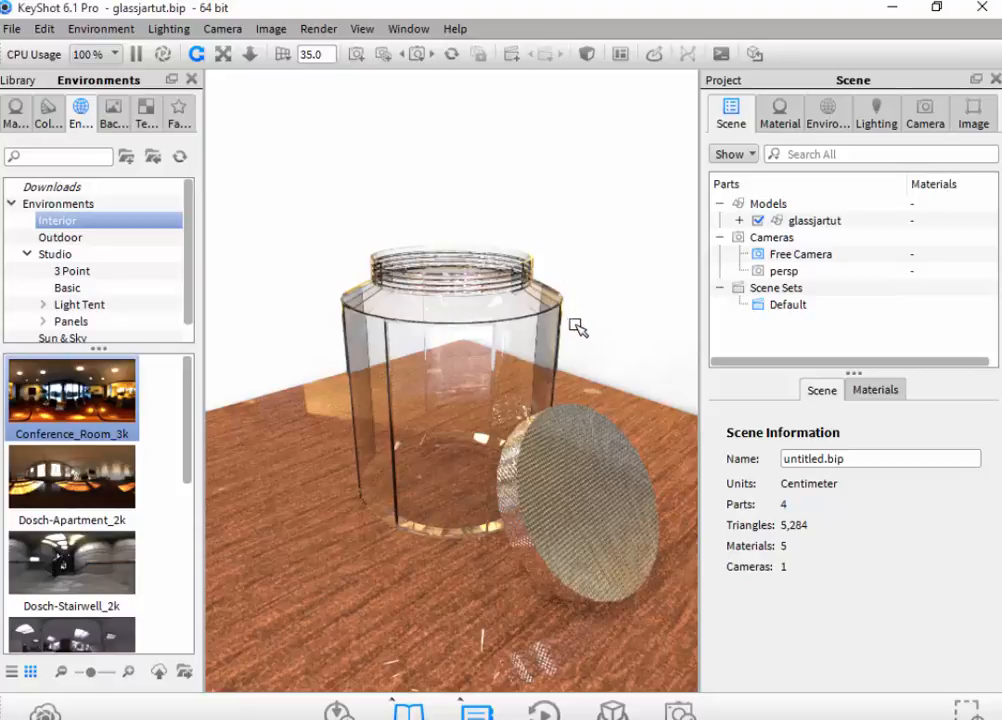
left_click(118, 28)
mouse_move(190, 82)
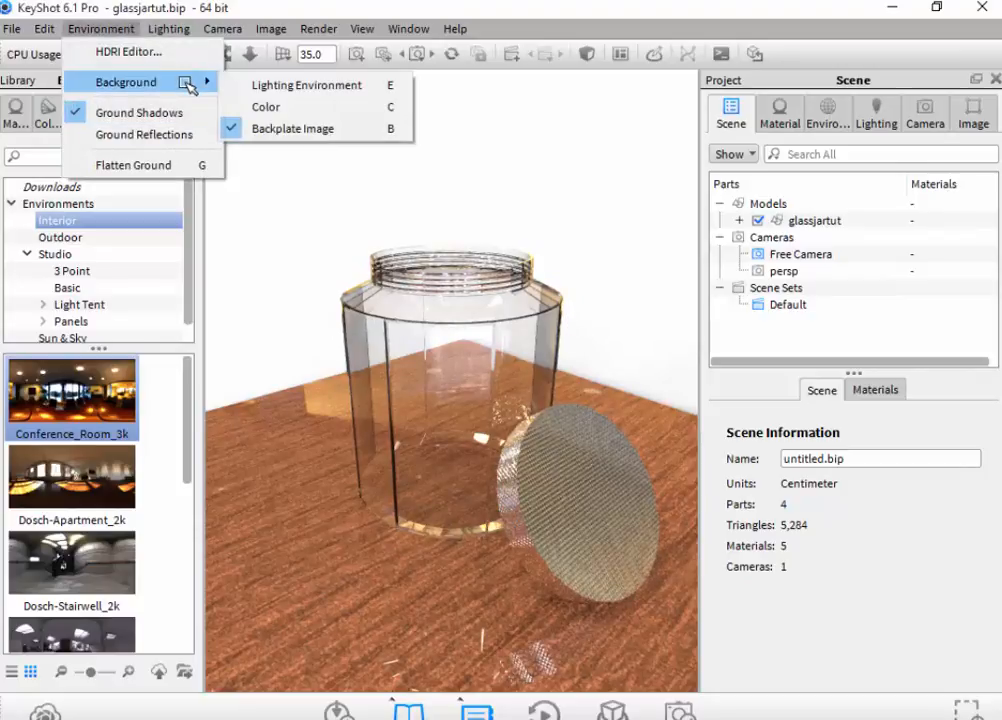
left_click(251, 88)
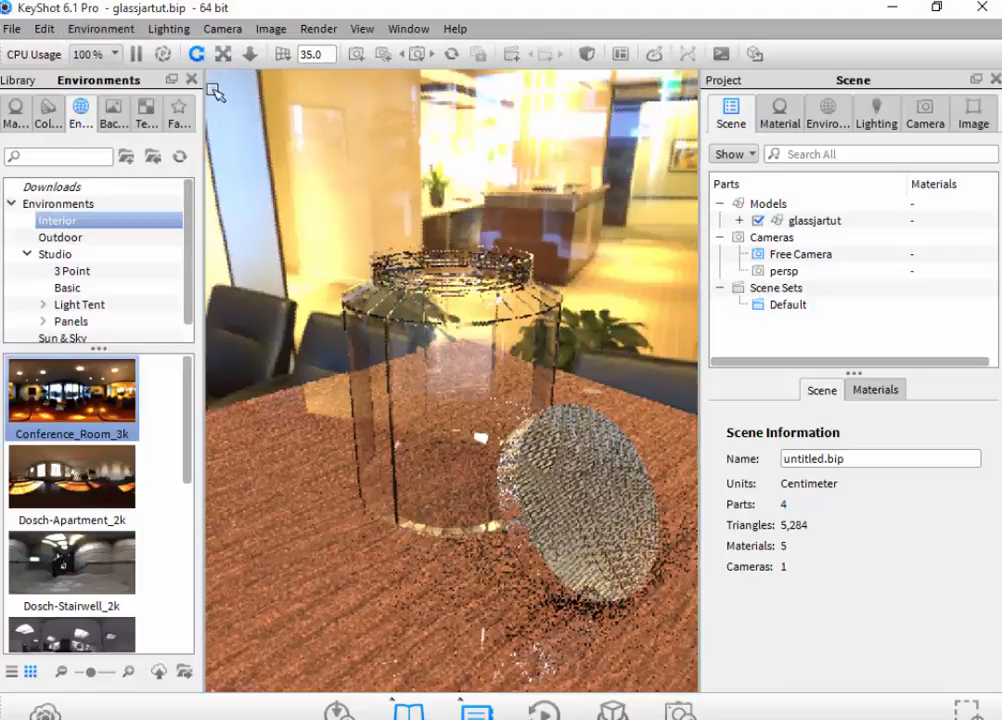
- Try the Color background for the scene and restore the Lighting Environment background
left_click(120, 24)
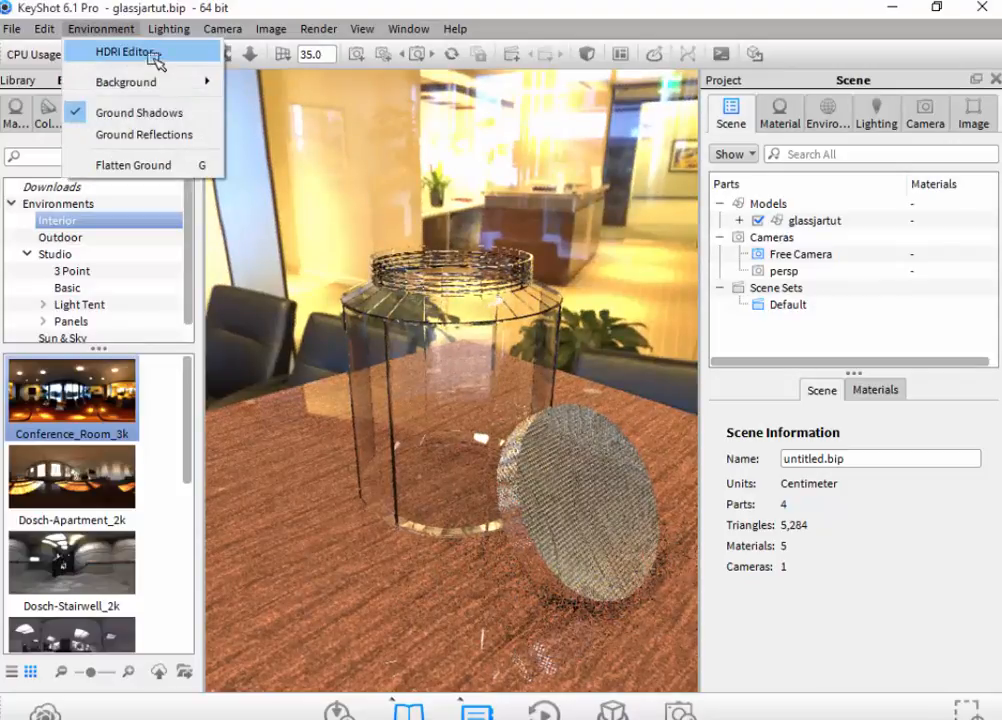
mouse_move(201, 80)
left_click(274, 106)
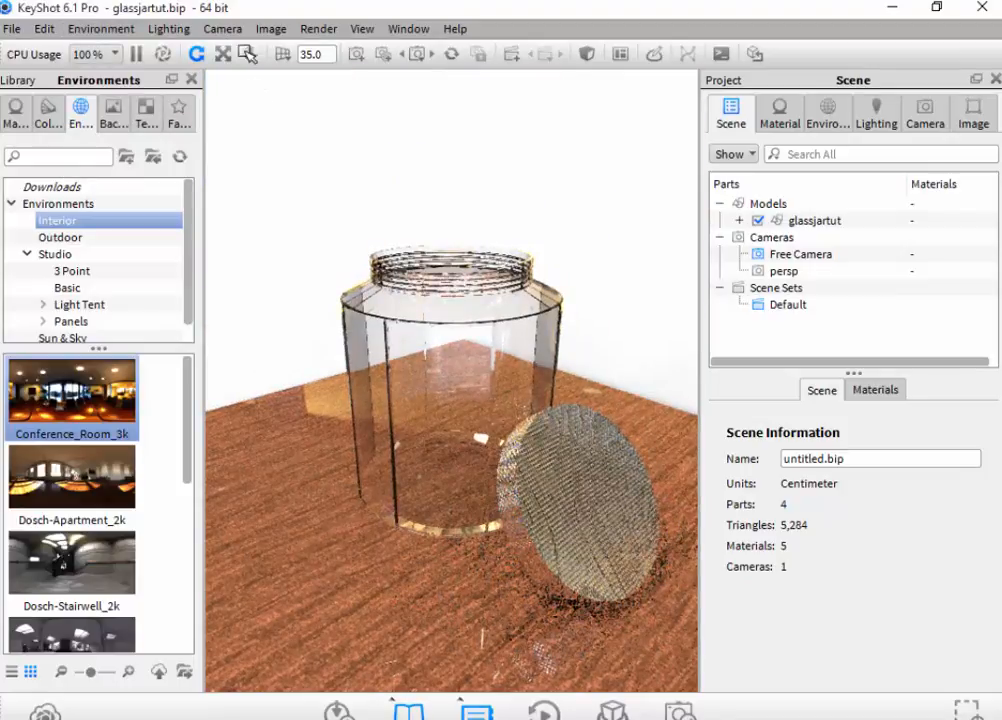
left_click(103, 28)
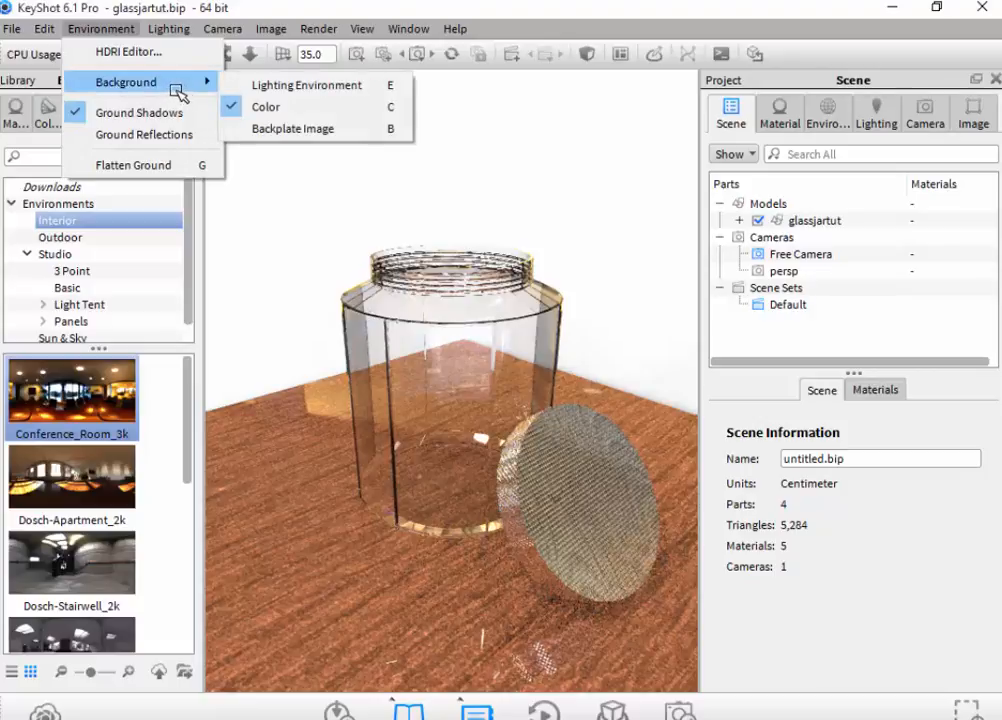
left_click(230, 83)
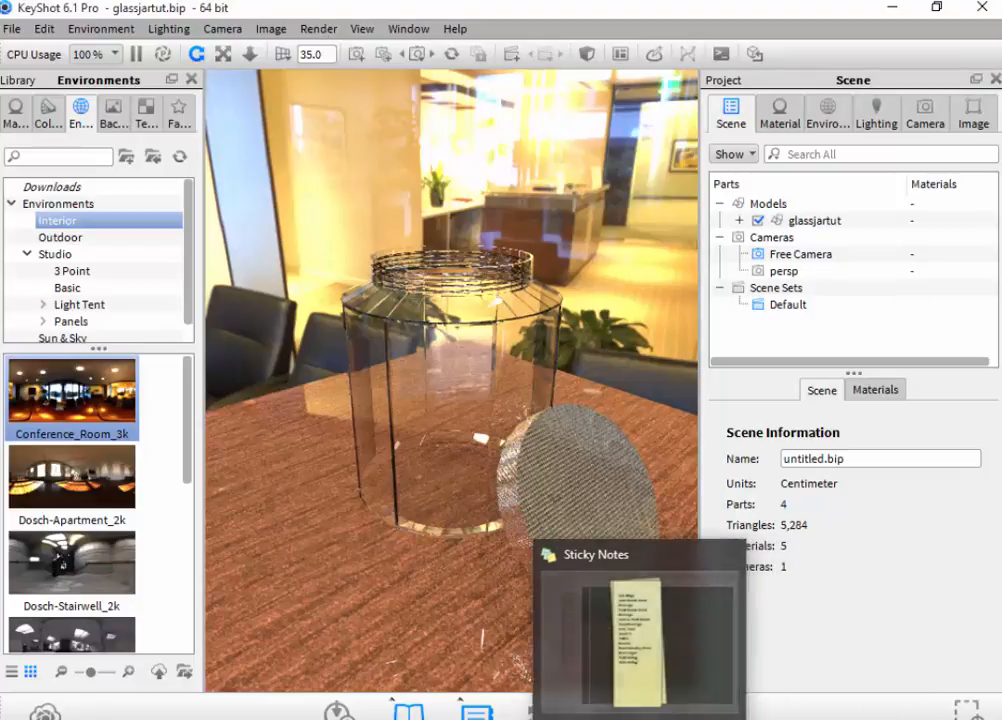
- Open the still image render settings and set the output resolution to the 1600 x 2024 preset
left_click(608, 719)
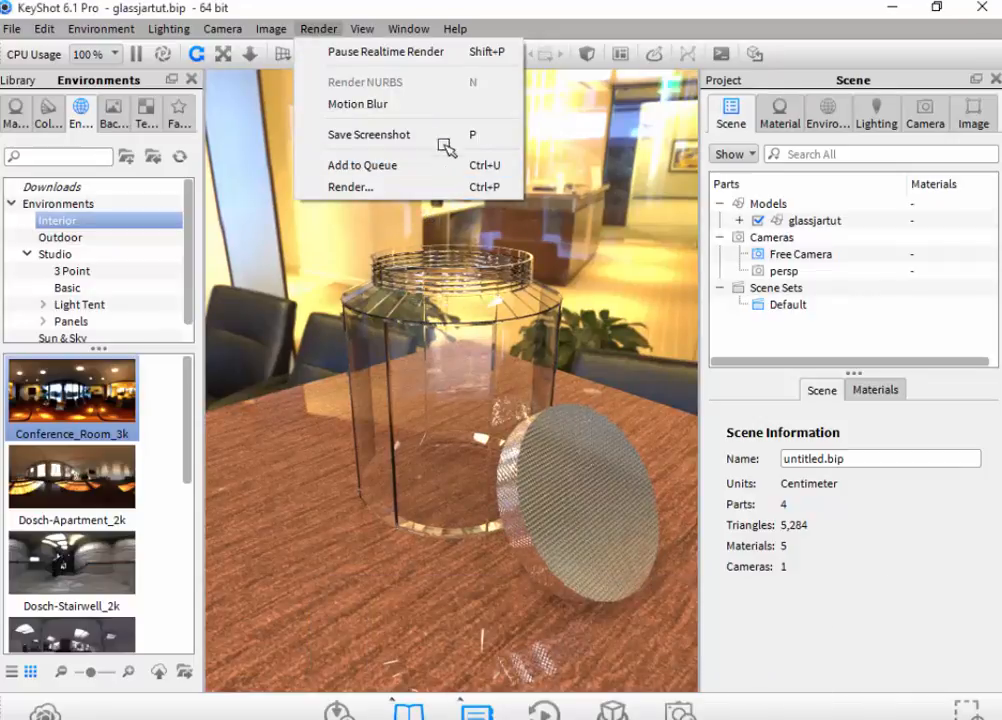
left_click(455, 187)
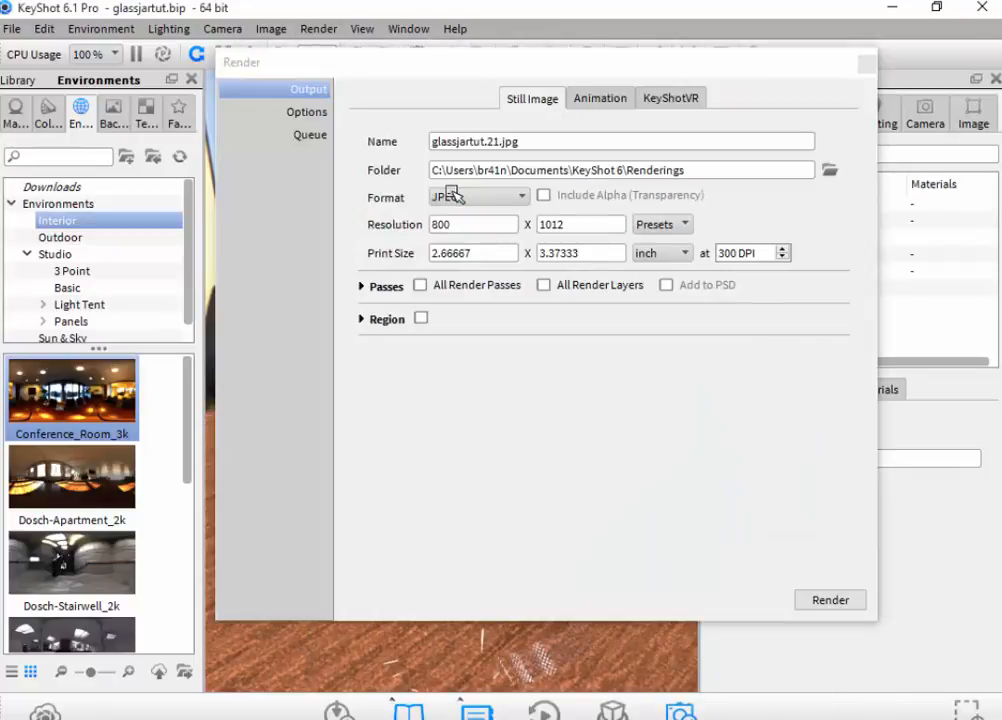
left_click(656, 224)
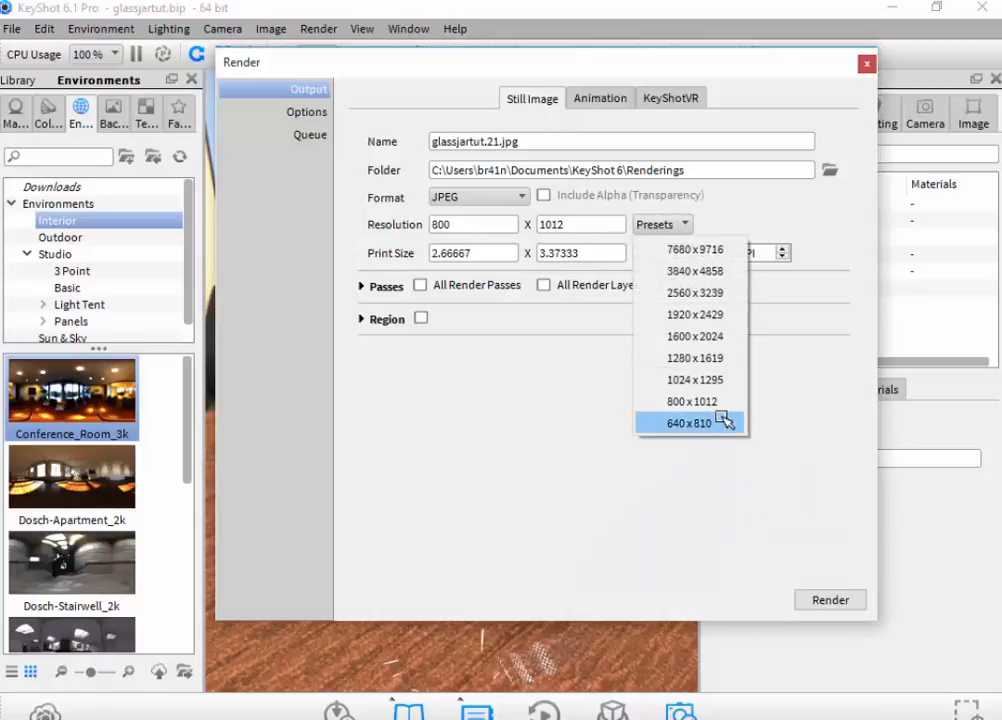
left_click(693, 336)
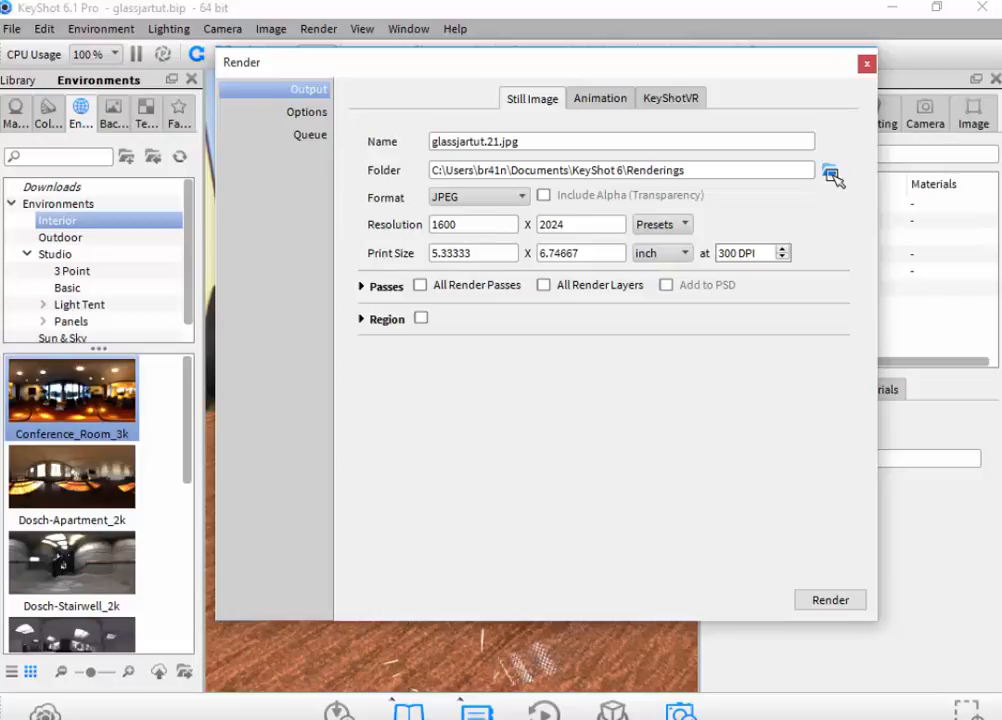
- Set the output folder to the Desktop and start rendering the JPEG still image
left_click(831, 172)
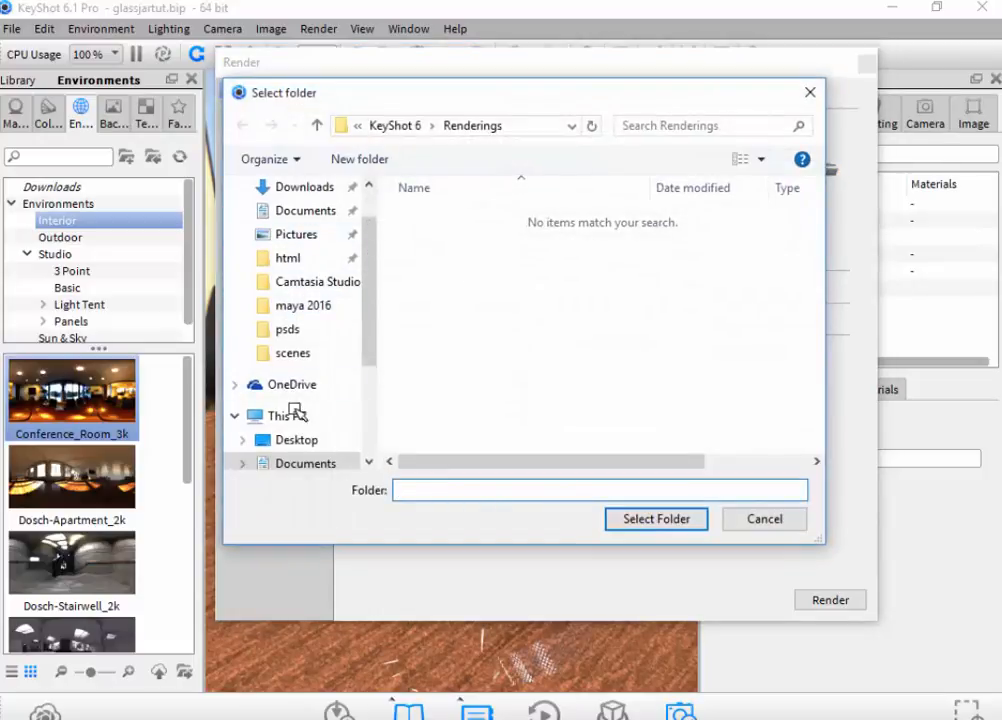
left_click(290, 440)
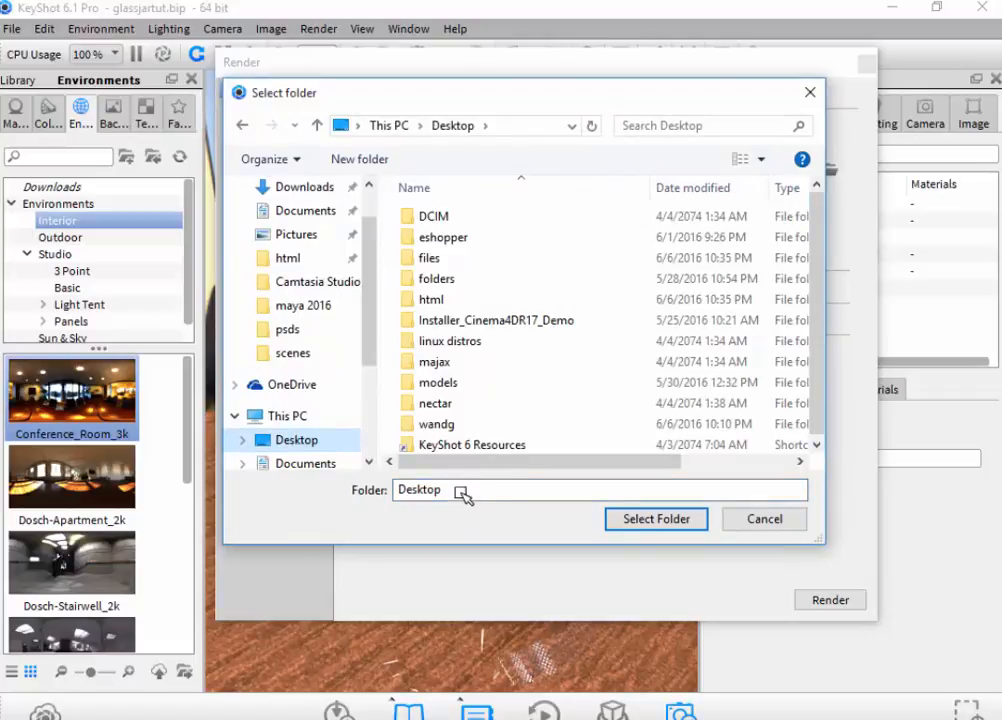
left_click(675, 520)
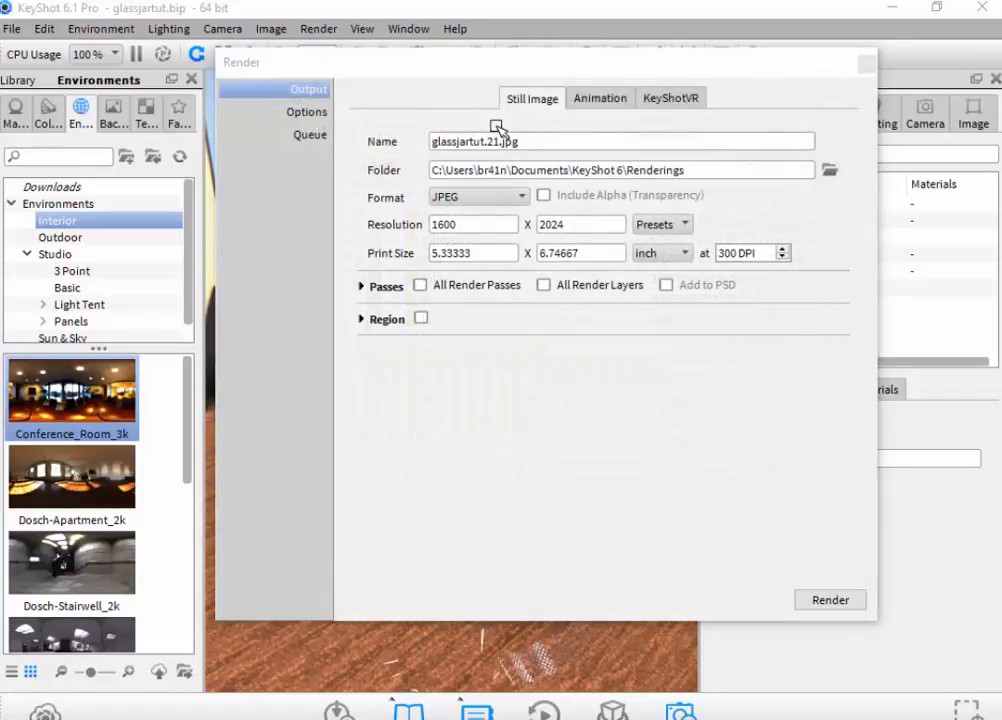
left_click(826, 600)
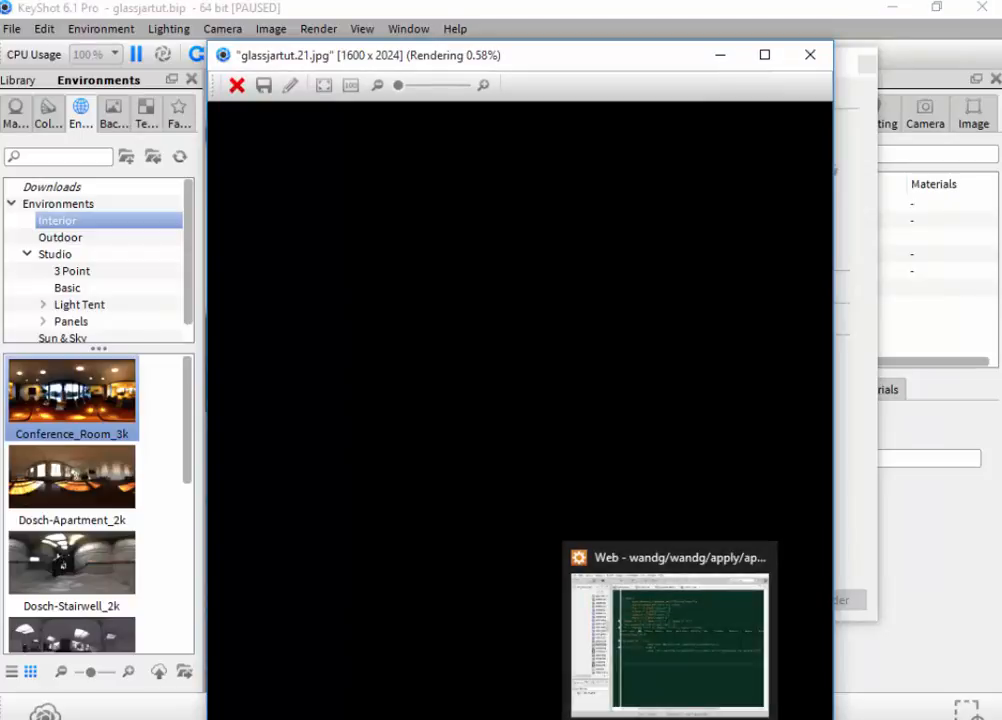
left_click(614, 714)
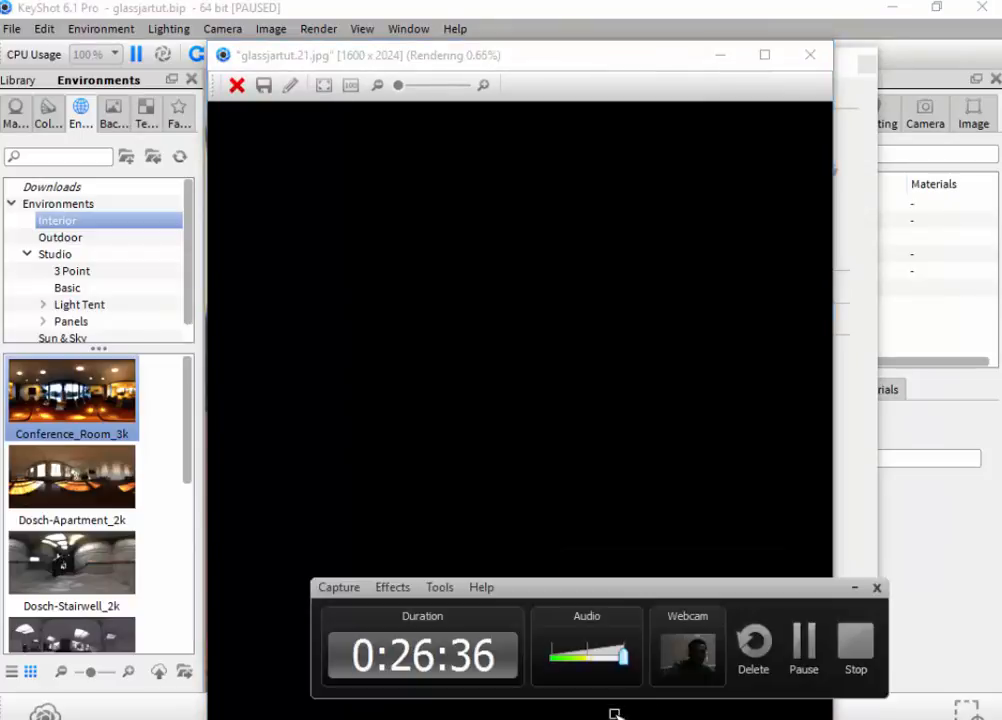
left_click(800, 648)
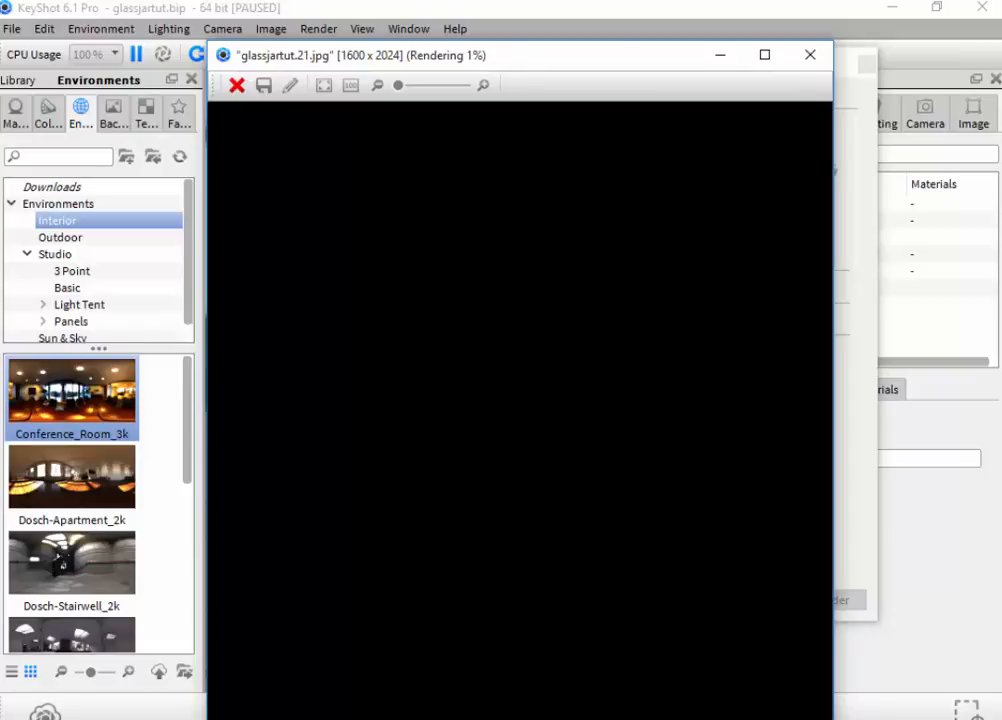
mouse_move(598, 717)
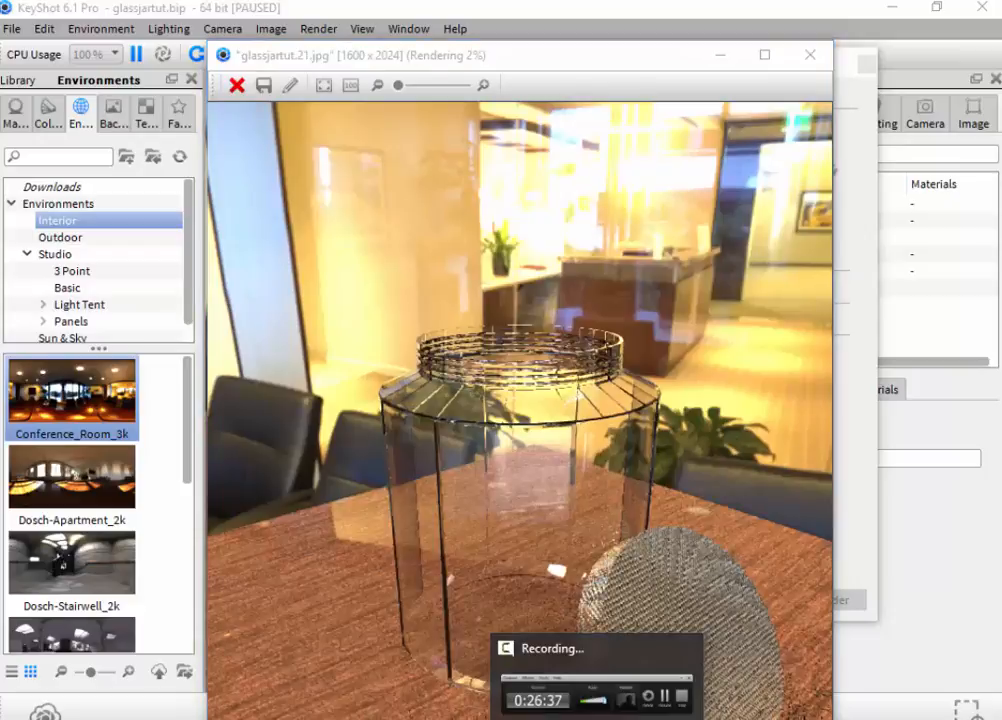
left_click(598, 717)
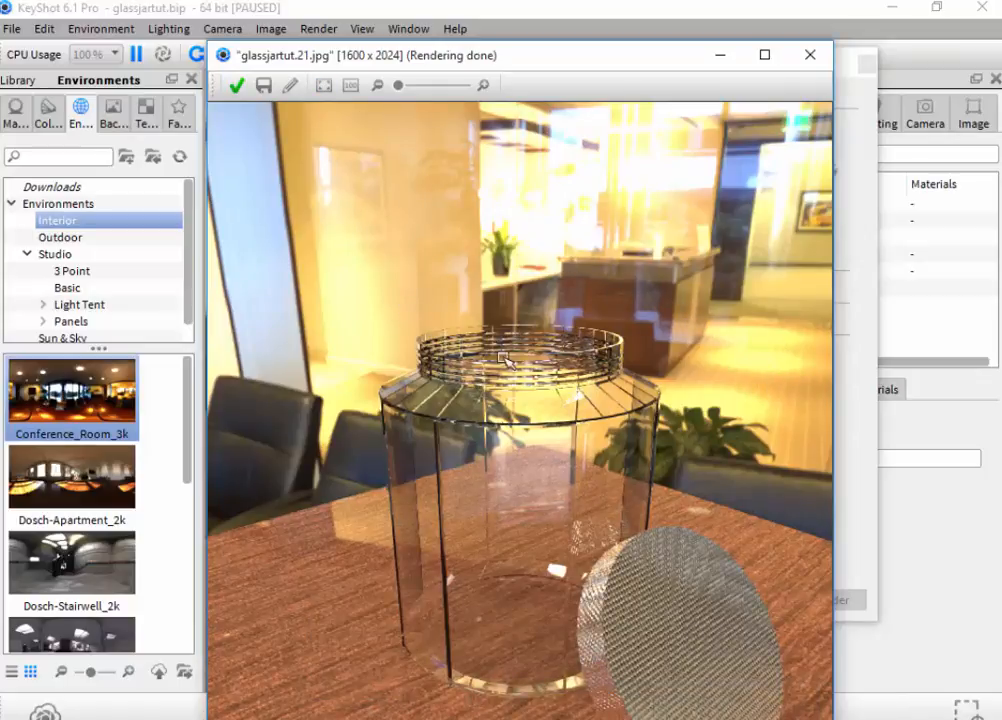
- Accept and save the finished jar render, and close the render settings
left_click(237, 85)
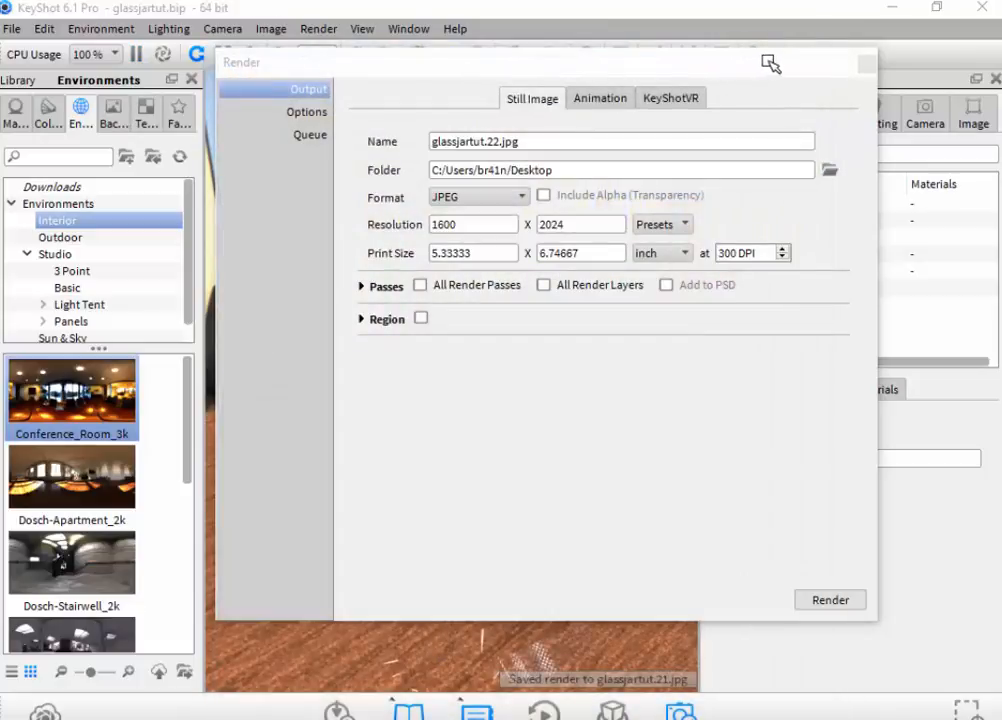
left_click(866, 64)
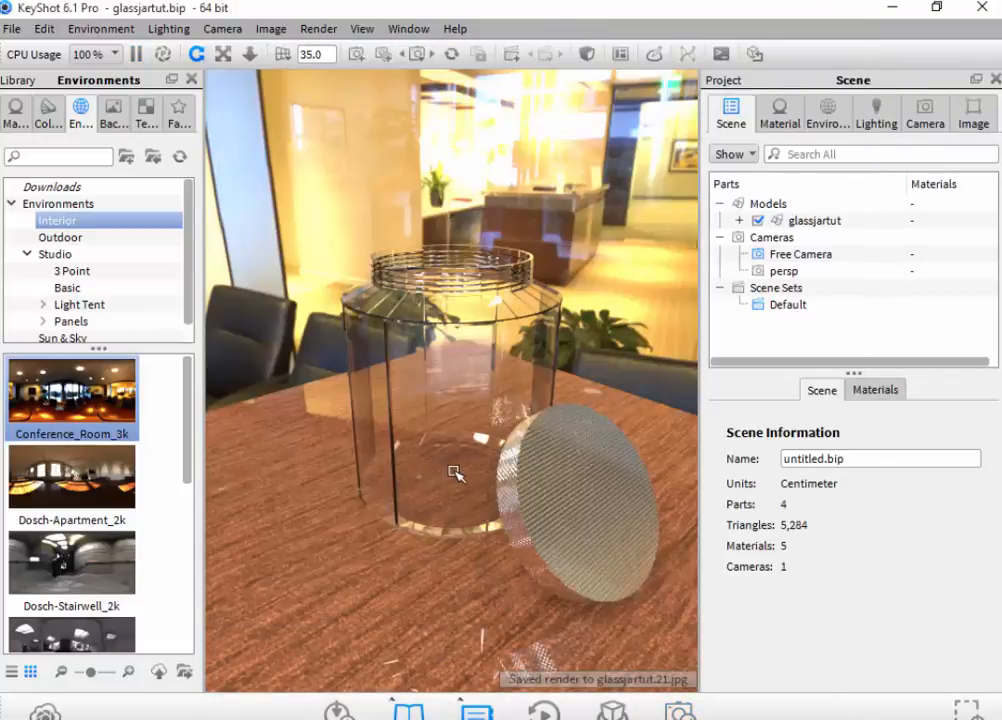